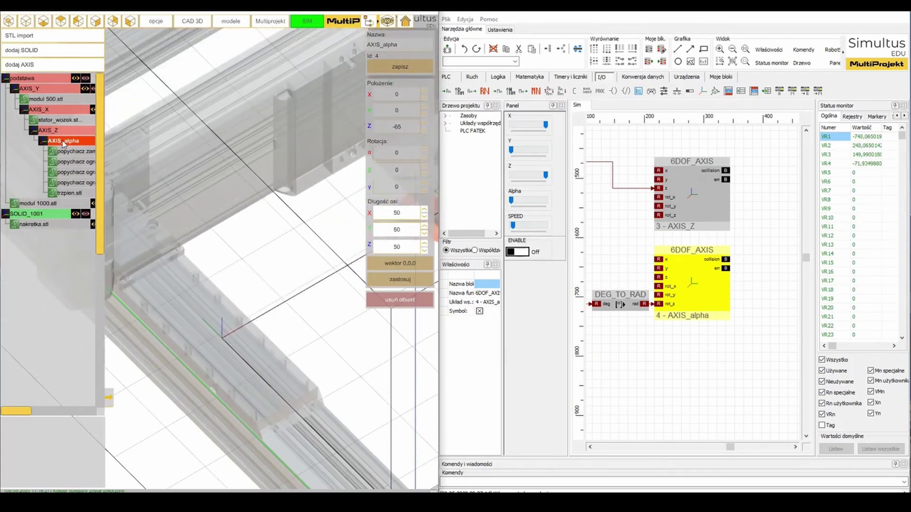
# Select the AXIS_alpha axis to view its position, rotation and axis length settings.
pyautogui.click(62, 143)
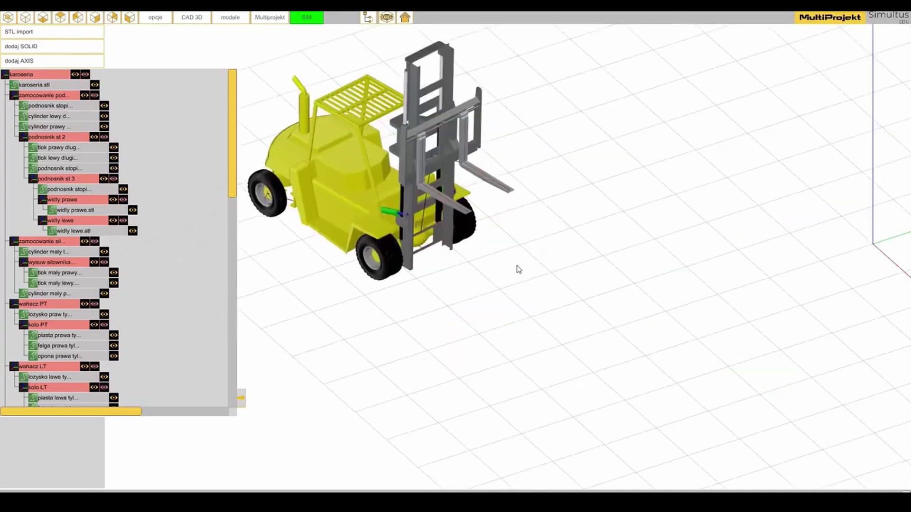
# Toggle the forklift's solid bodies off and on to examine its axis skeleton and the karoseria base axis.
pyautogui.click(387, 18)
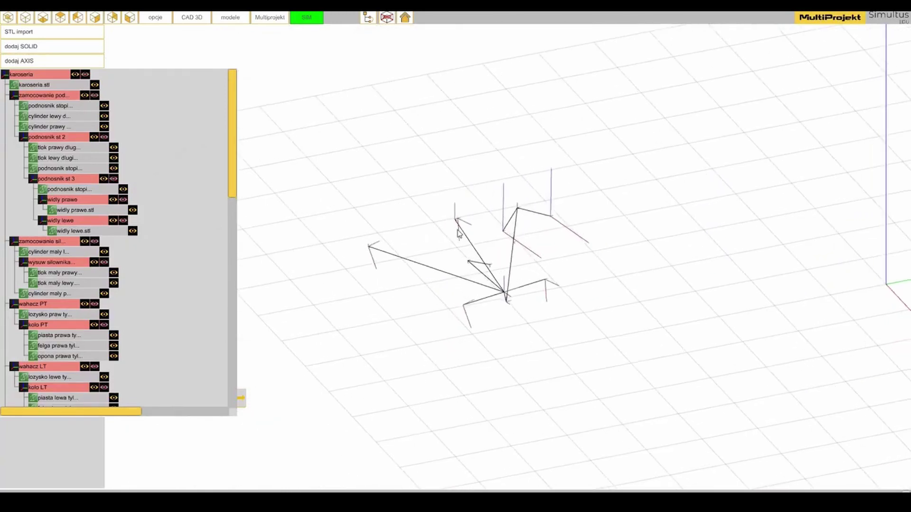
pyautogui.click(388, 19)
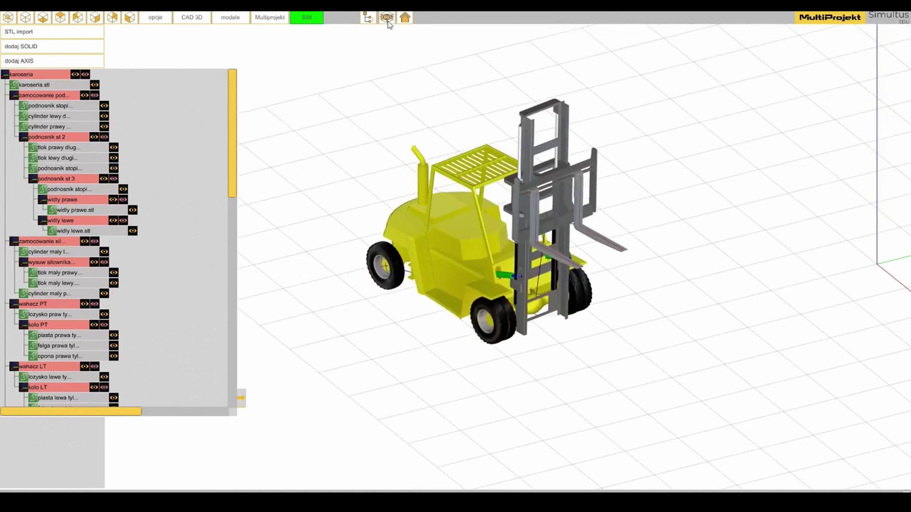
pyautogui.click(388, 19)
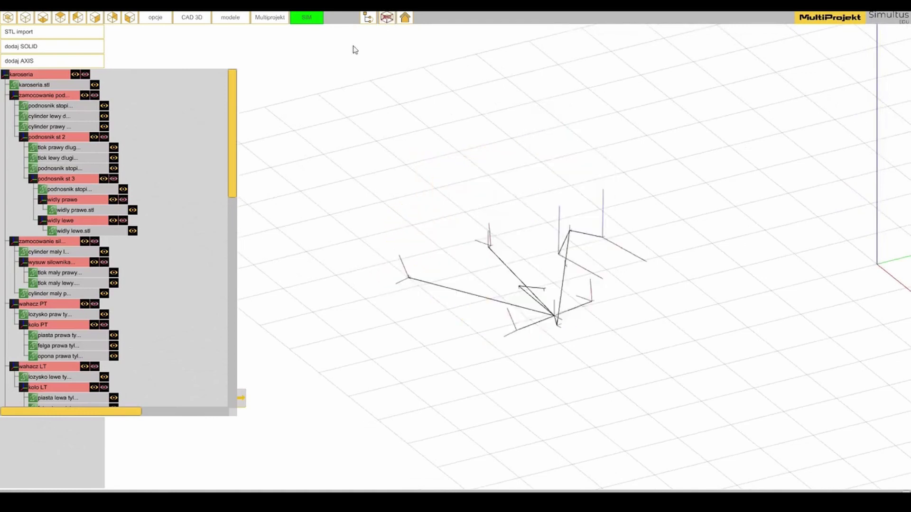
pyautogui.click(67, 76)
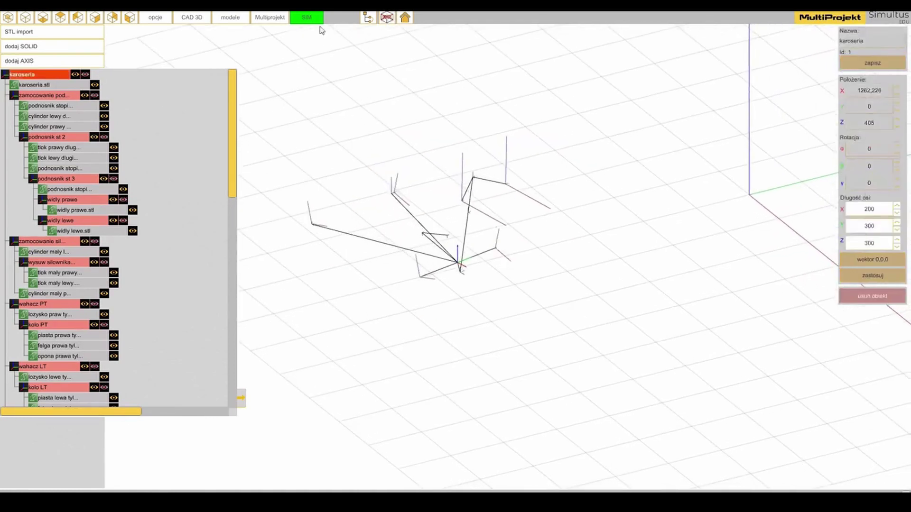
pyautogui.click(387, 18)
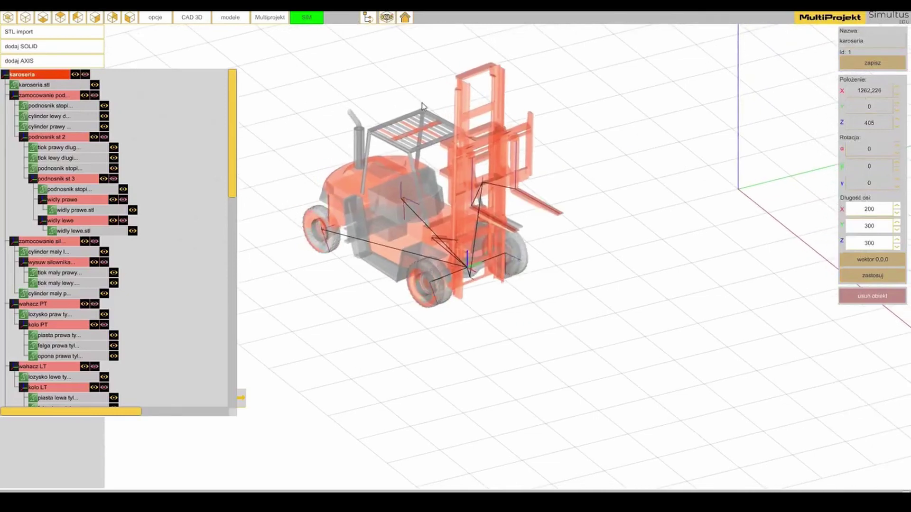
pyautogui.moveTo(469, 248); pyautogui.dragTo(543, 277)
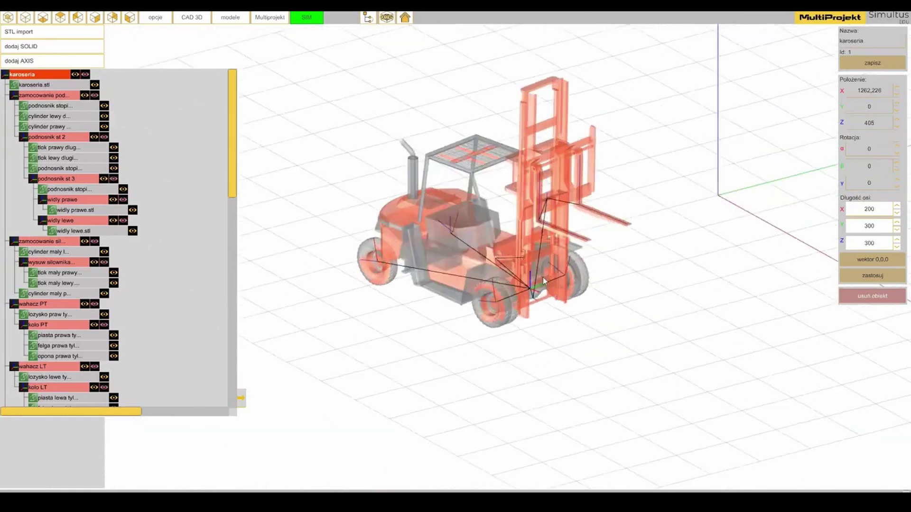
pyautogui.click(387, 19)
pyautogui.click(388, 18)
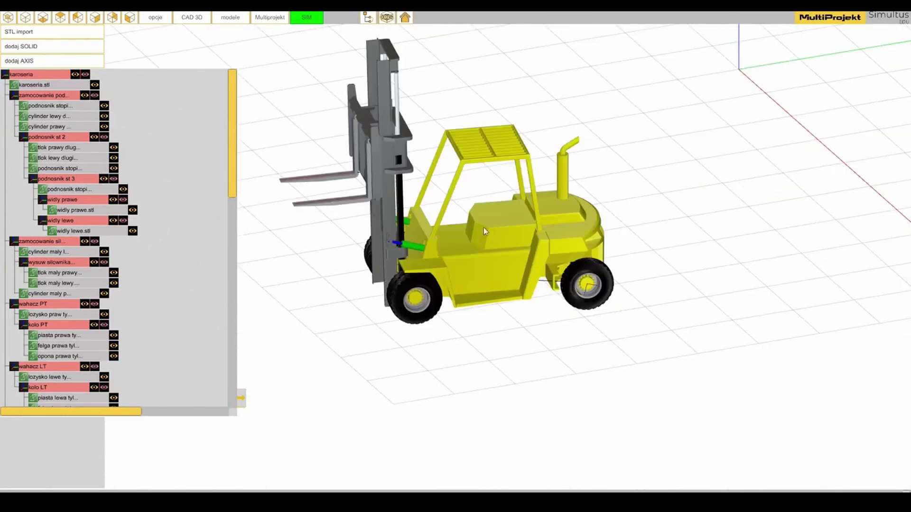
# Examine the complete forklift from the side, from above and close up at the front wheels and mast.
pyautogui.moveTo(347, 269); pyautogui.dragTo(596, 280)
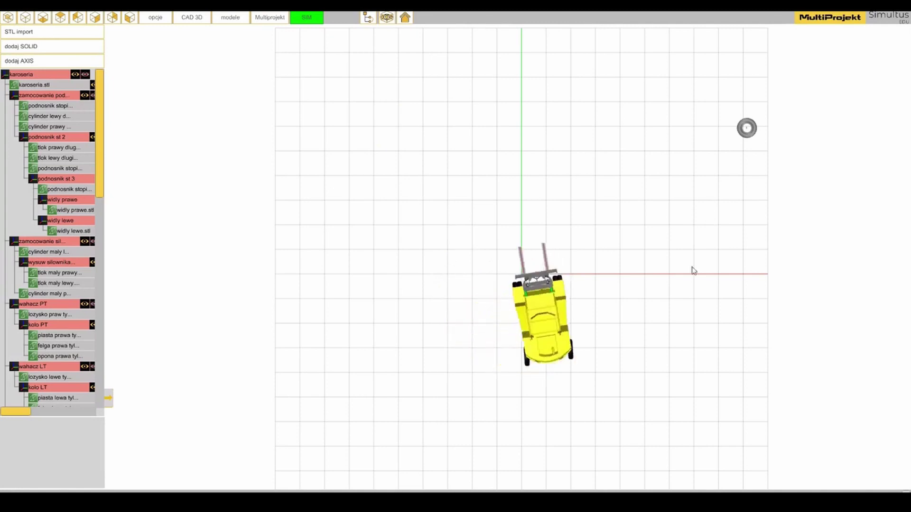
pyautogui.moveTo(539, 403); pyautogui.dragTo(401, 204)
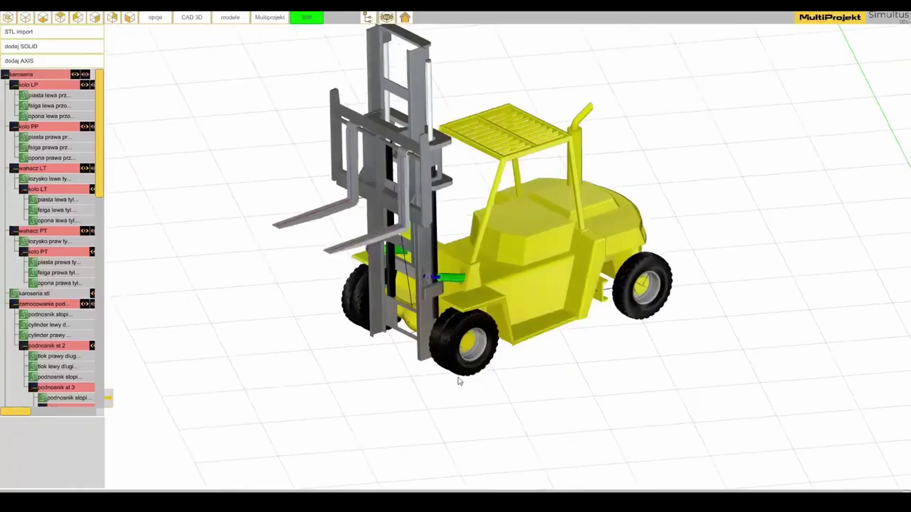
pyautogui.moveTo(460, 376); pyautogui.dragTo(571, 247)
pyautogui.scroll(5, 488, 256)
pyautogui.moveTo(488, 256); pyautogui.dragTo(376, 427)
pyautogui.scroll(-5, 429, 337)
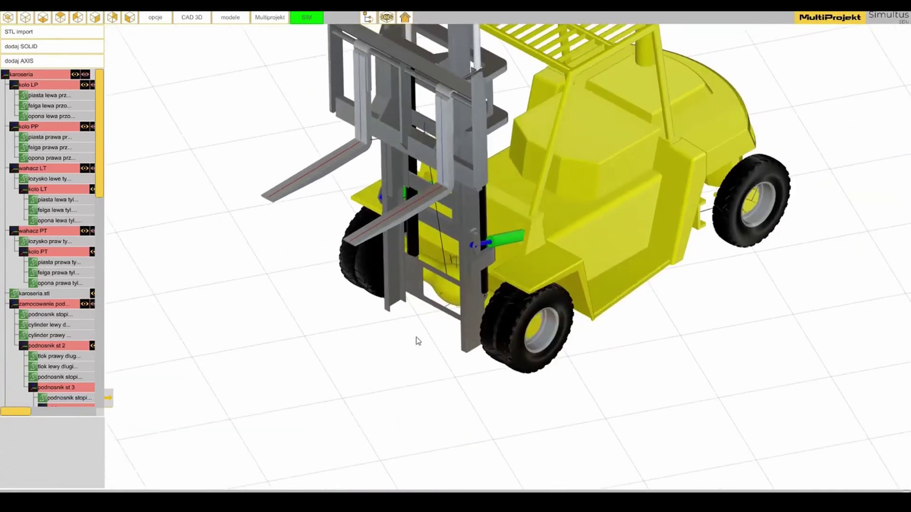
# Inspect the karoseria base axis and the front wheel axes kolo LP and kolo PP attached to it.
pyautogui.click(40, 75)
pyautogui.moveTo(415, 320); pyautogui.dragTo(400, 301)
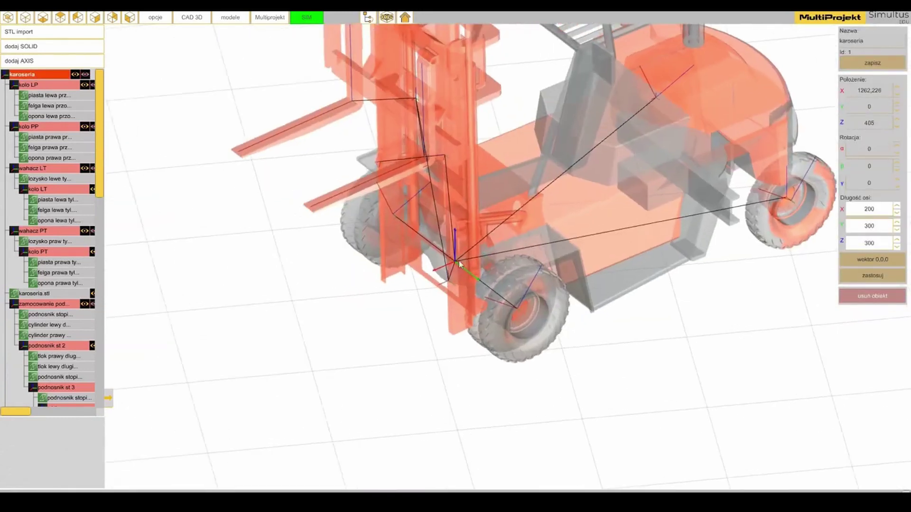
pyautogui.scroll(2, 459, 262)
pyautogui.click(46, 88)
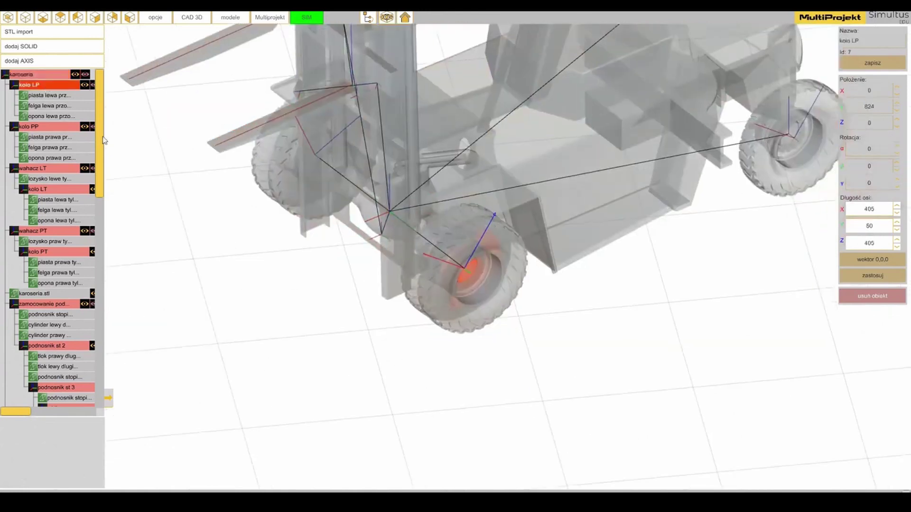
pyautogui.scroll(2, 454, 279)
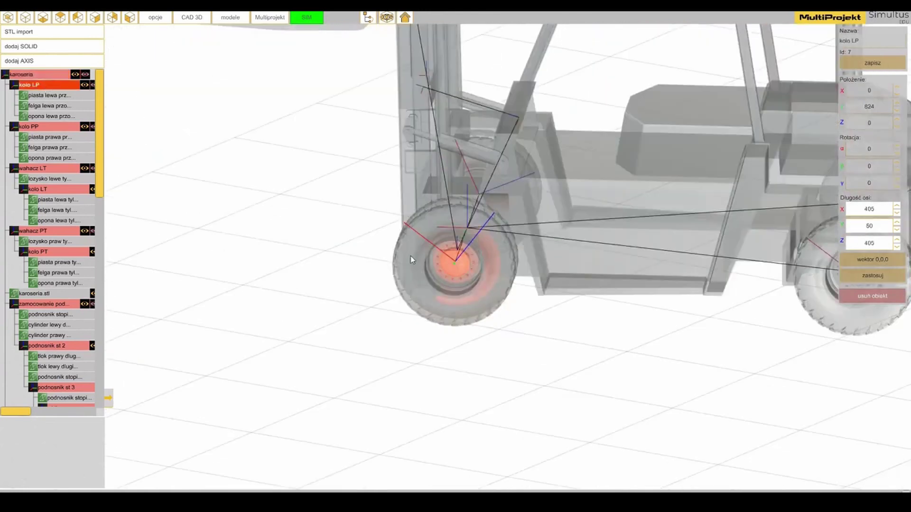
pyautogui.moveTo(411, 255); pyautogui.dragTo(505, 261)
pyautogui.click(36, 128)
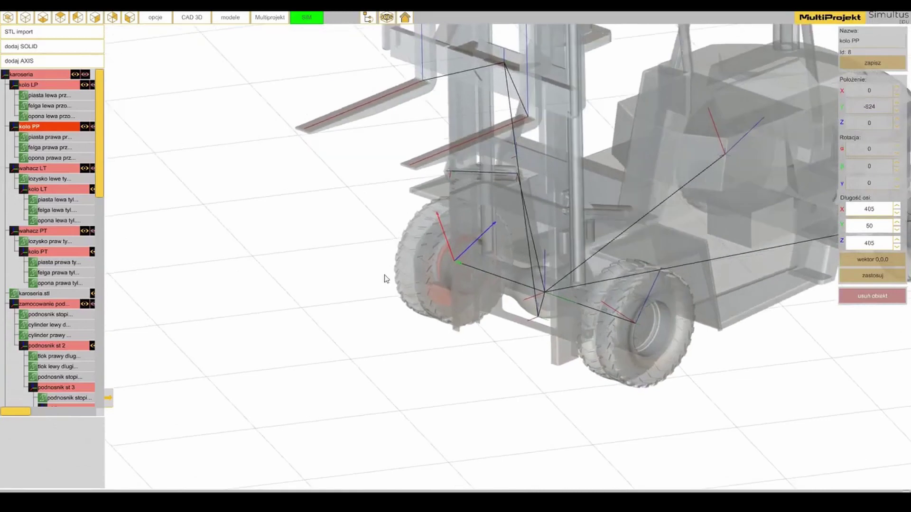
pyautogui.moveTo(467, 281); pyautogui.dragTo(395, 281)
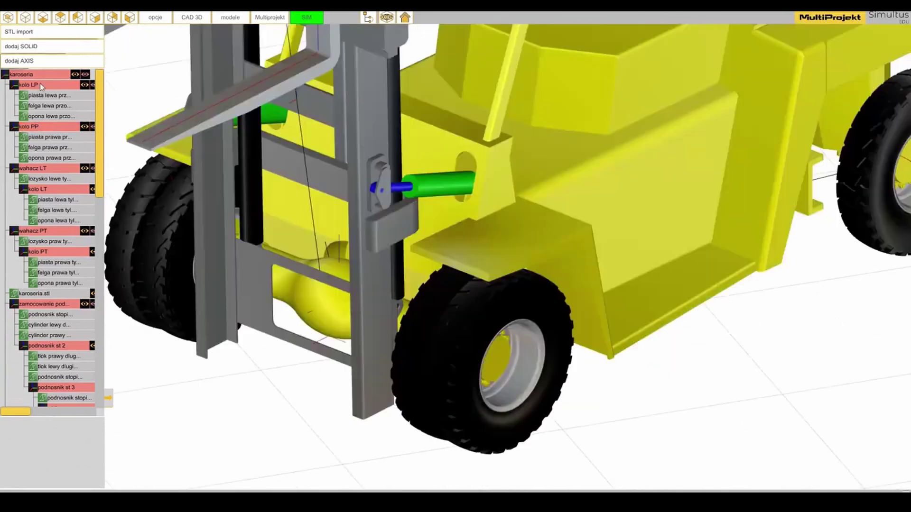
# Inspect the kolo LP axis and its hub, rim and tyre solids on the front left wheel.
pyautogui.click(39, 84)
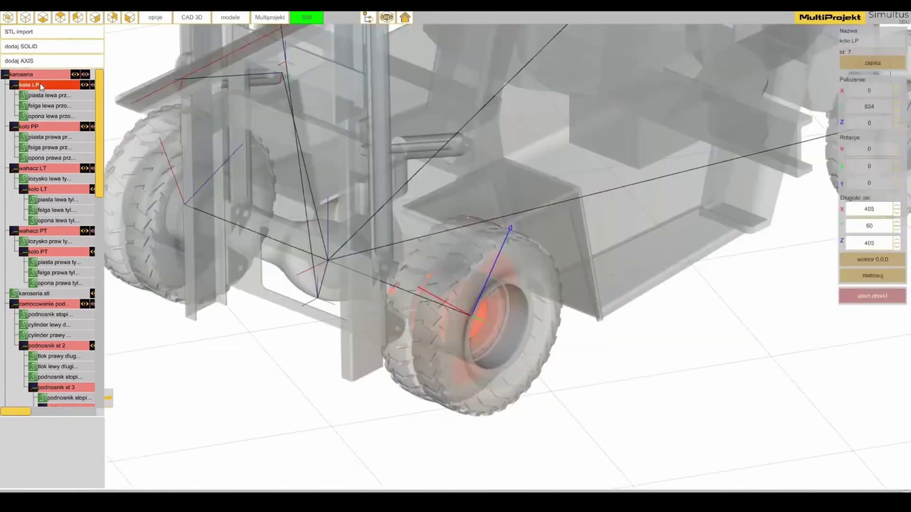
pyautogui.moveTo(538, 302); pyautogui.dragTo(434, 279)
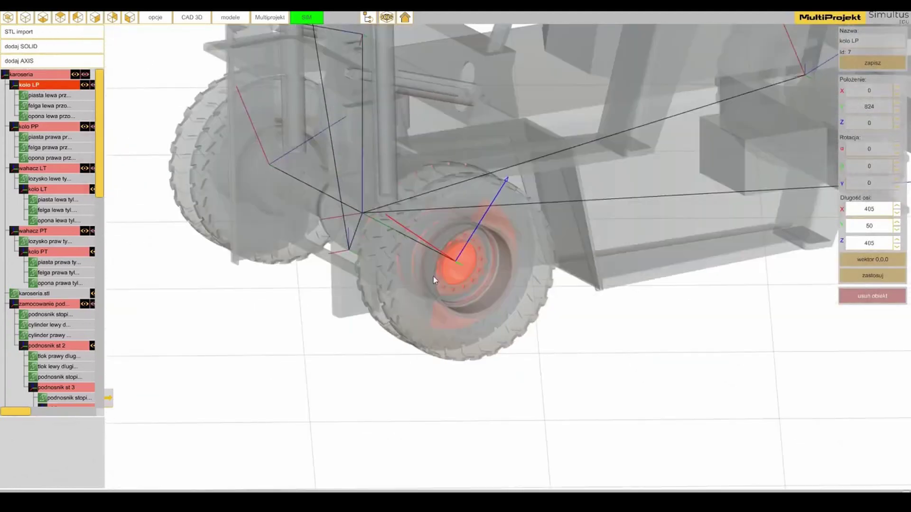
pyautogui.click(53, 98)
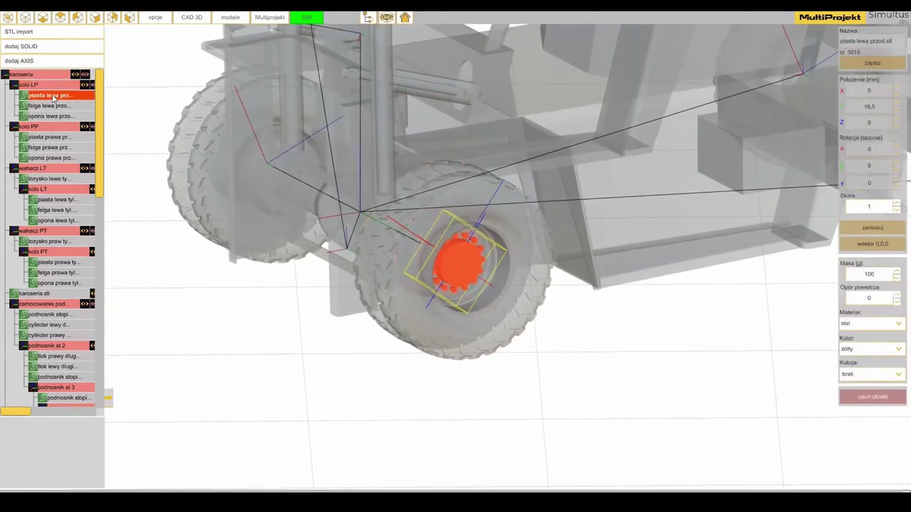
pyautogui.click(51, 107)
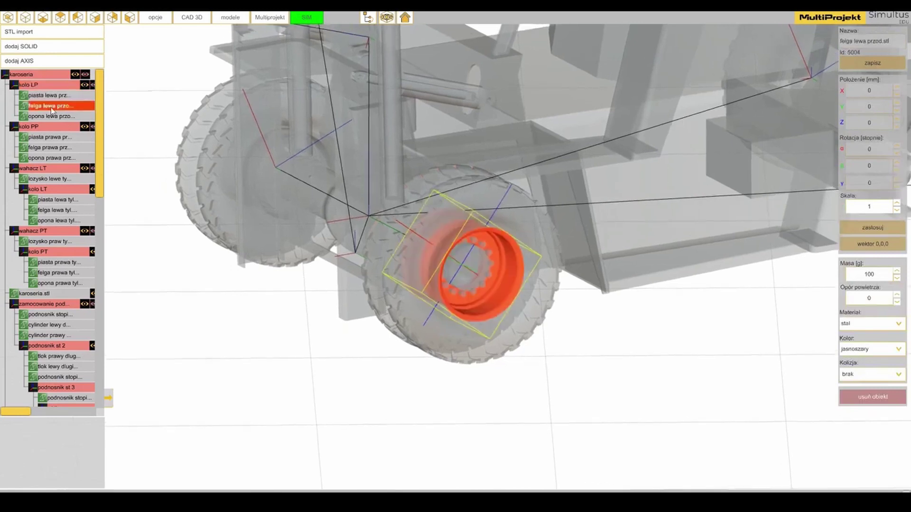
pyautogui.click(51, 117)
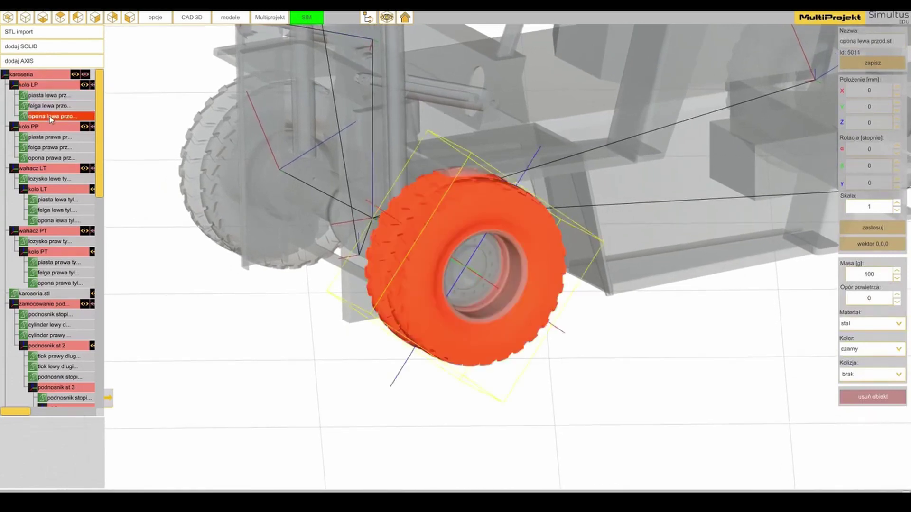
# Compare the kolo LP wheel axis with its parent karoseria axis in the skeleton view, and show the solids again.
pyautogui.click(30, 84)
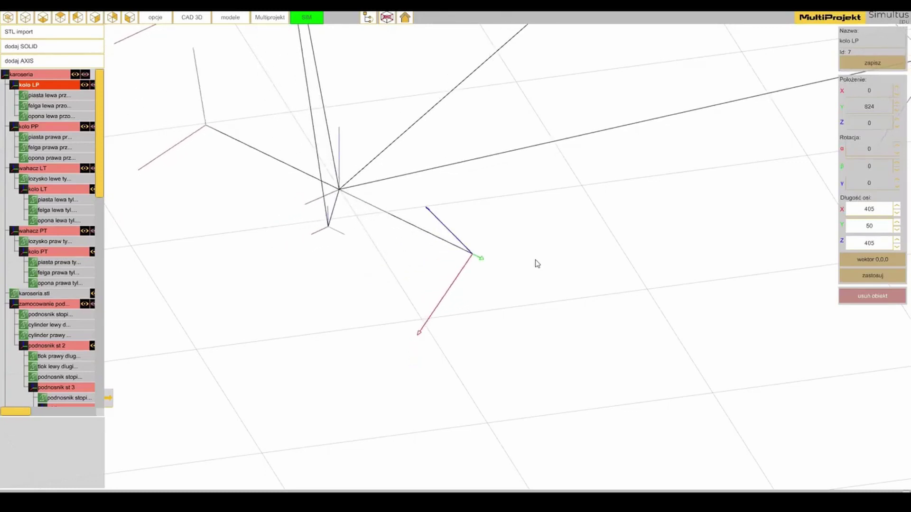
pyautogui.click(56, 74)
pyautogui.click(55, 86)
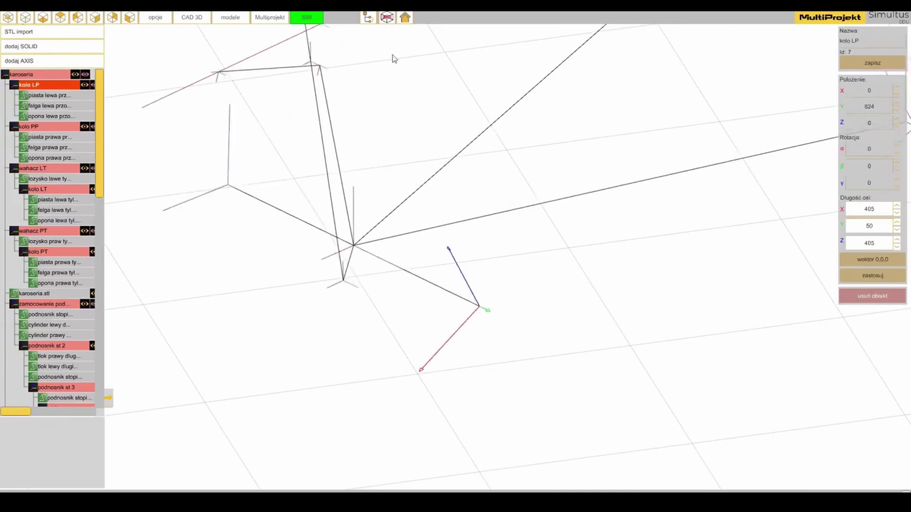
pyautogui.click(387, 18)
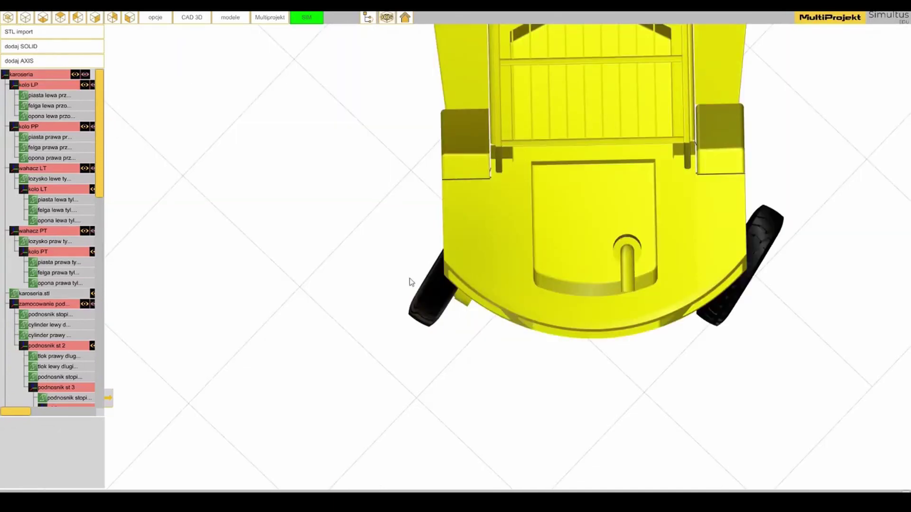
# Inspect the rear left wahacz LT axis and its child axis kolo LT, including the wheel's hub, rim and tyre solids.
pyautogui.moveTo(644, 323); pyautogui.dragTo(551, 250)
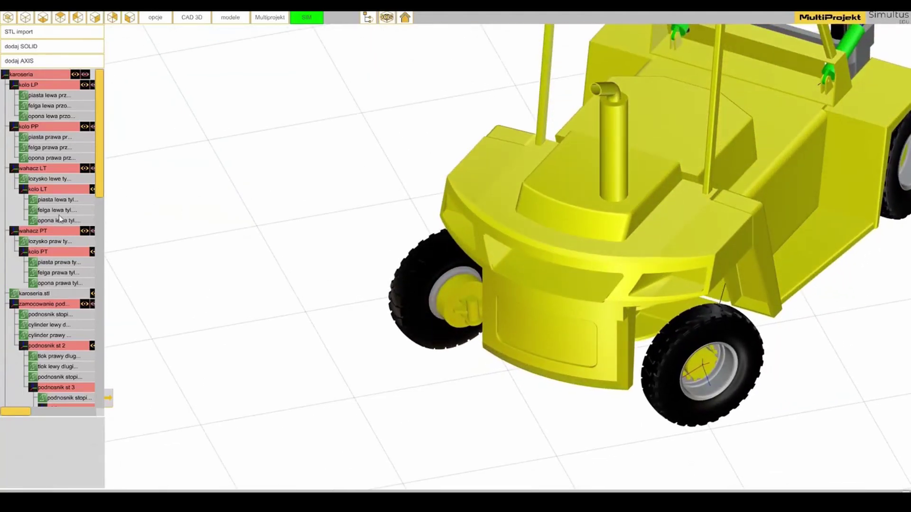
pyautogui.click(50, 168)
pyautogui.scroll(10, 454, 257)
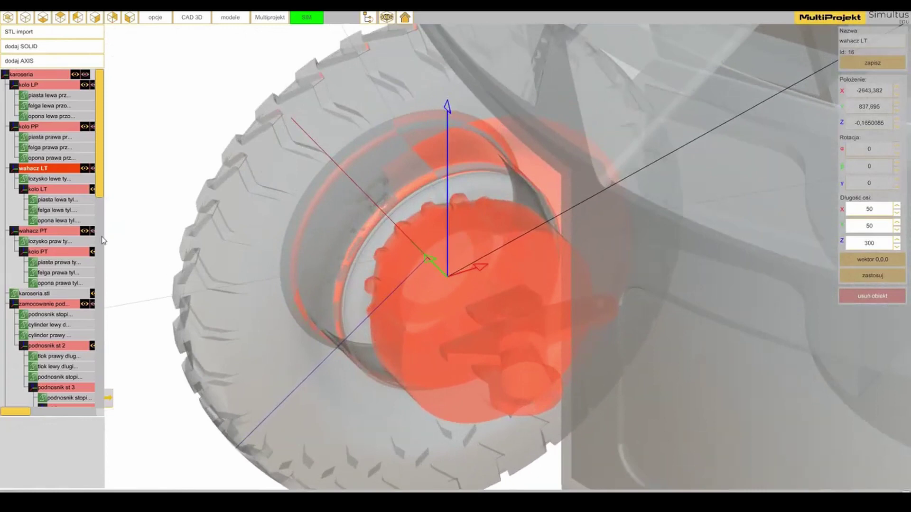
pyautogui.click(62, 190)
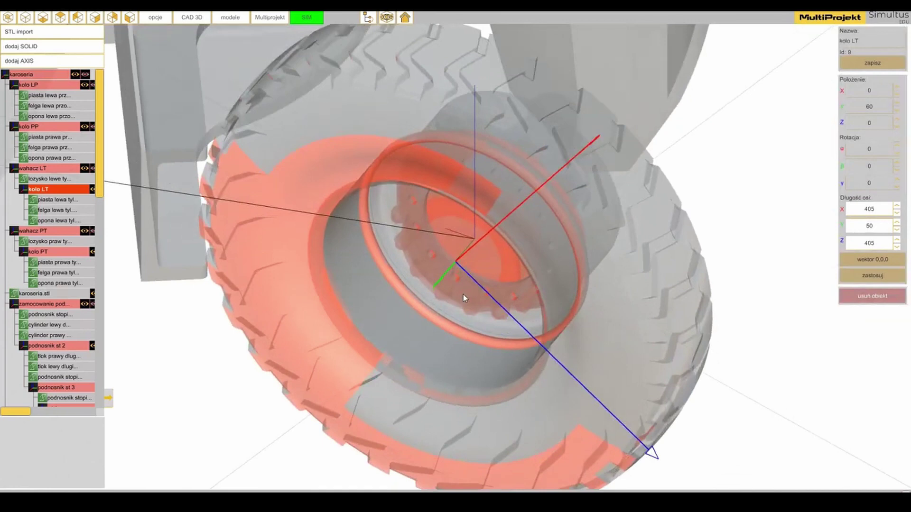
pyautogui.click(67, 200)
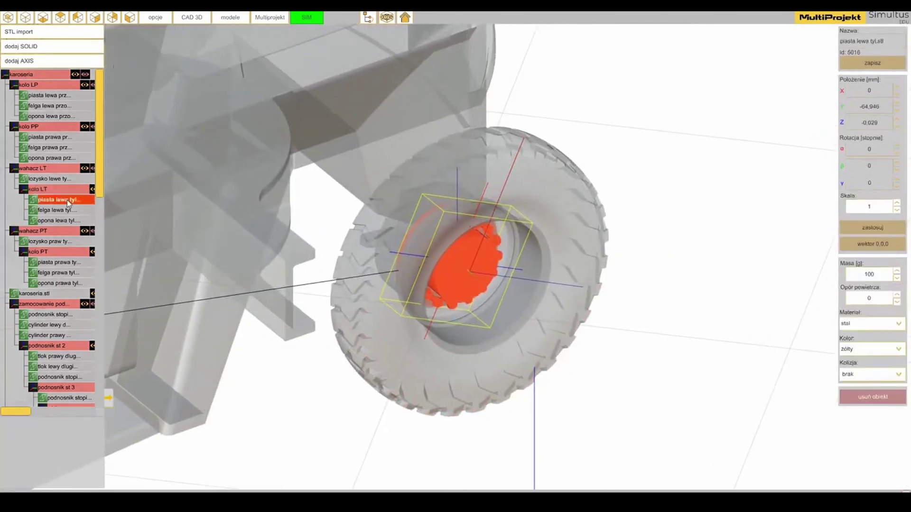
pyautogui.click(65, 211)
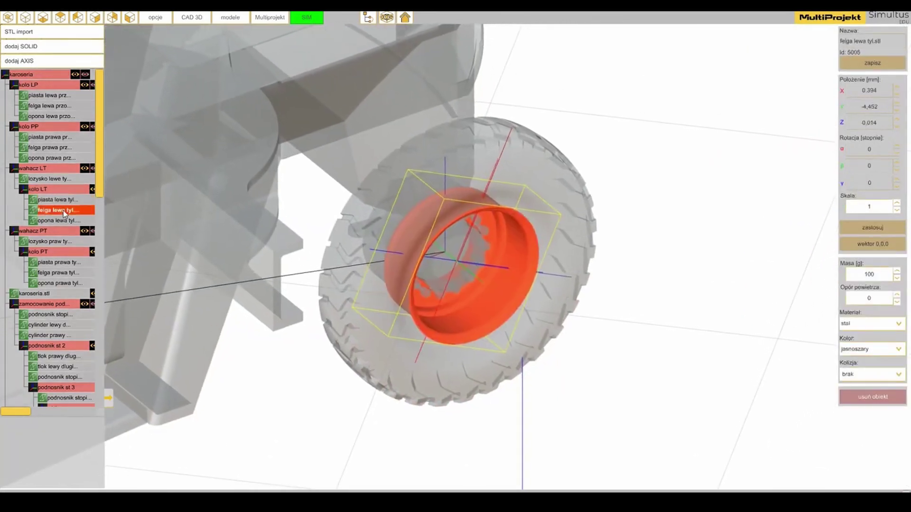
pyautogui.click(61, 221)
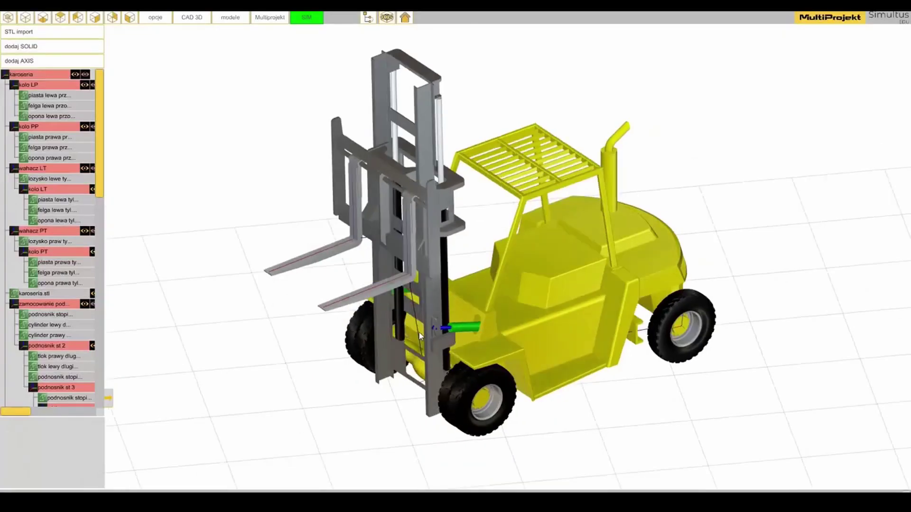
# Examine the lift mast's mounting on the front axle from the front and from beneath the forklift.
pyautogui.moveTo(427, 327); pyautogui.dragTo(464, 337)
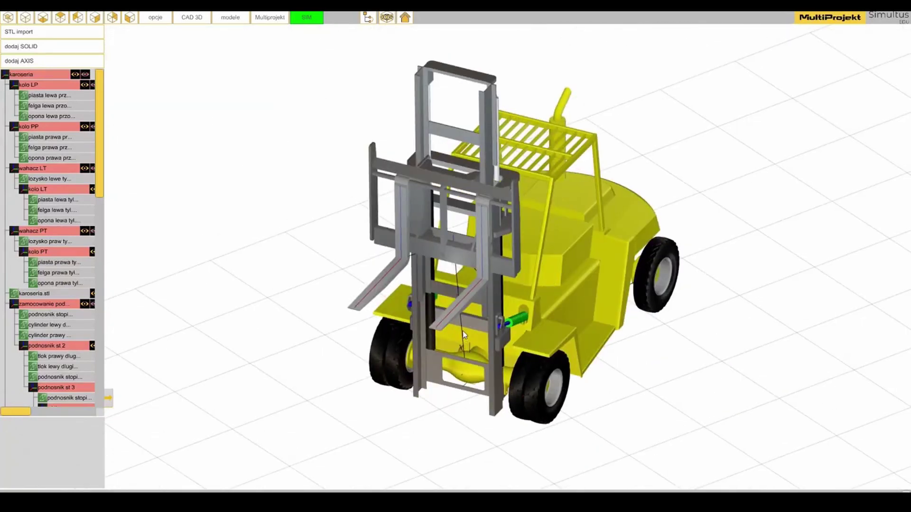
pyautogui.moveTo(446, 401); pyautogui.dragTo(404, 262)
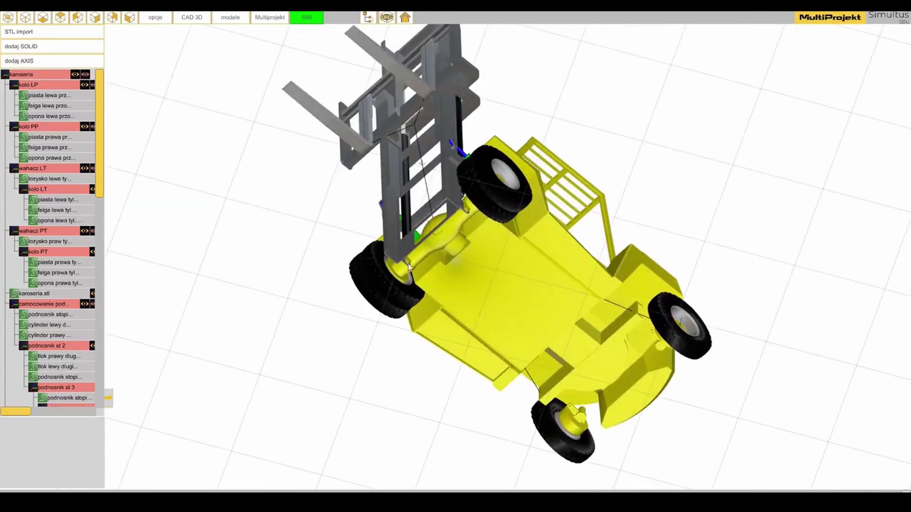
pyautogui.scroll(6, 408, 266)
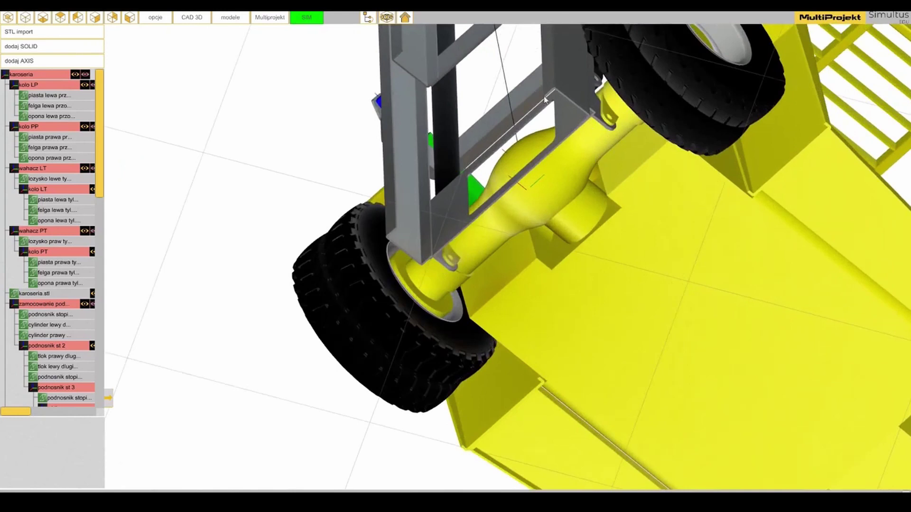
pyautogui.scroll(-8, 537, 86)
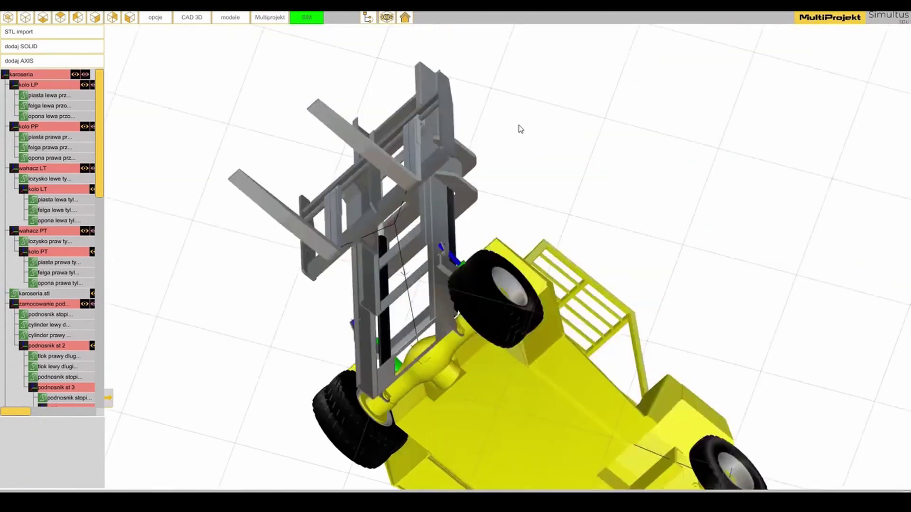
pyautogui.moveTo(446, 187); pyautogui.dragTo(470, 303)
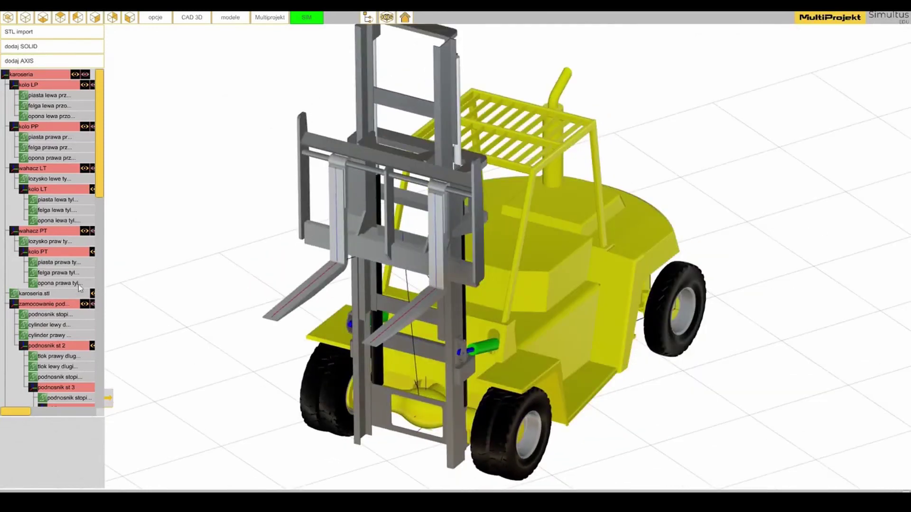
# Compare the zamocowanie podnosnika axis with its parent karoseria axis, and examine its origin at the foot of the lift mast.
pyautogui.click(9, 306)
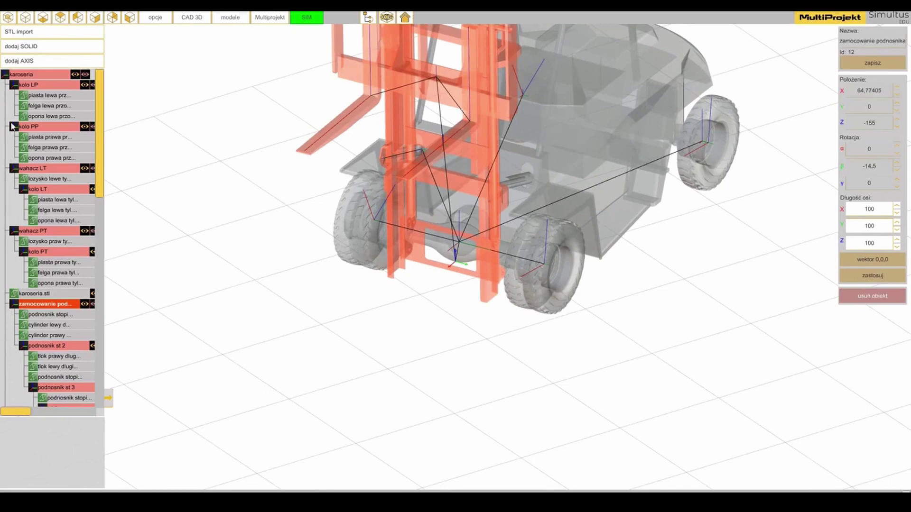
pyautogui.click(15, 75)
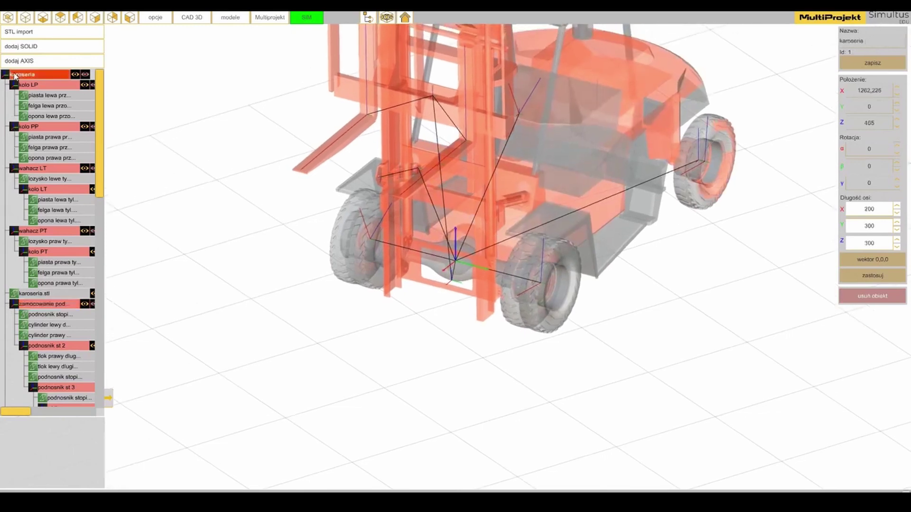
pyautogui.click(52, 306)
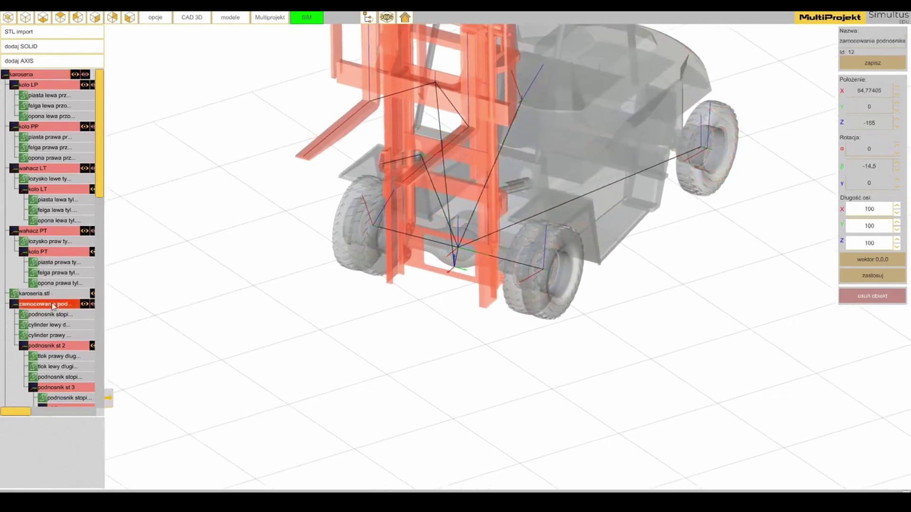
pyautogui.scroll(3, 486, 263)
pyautogui.scroll(5, 486, 264)
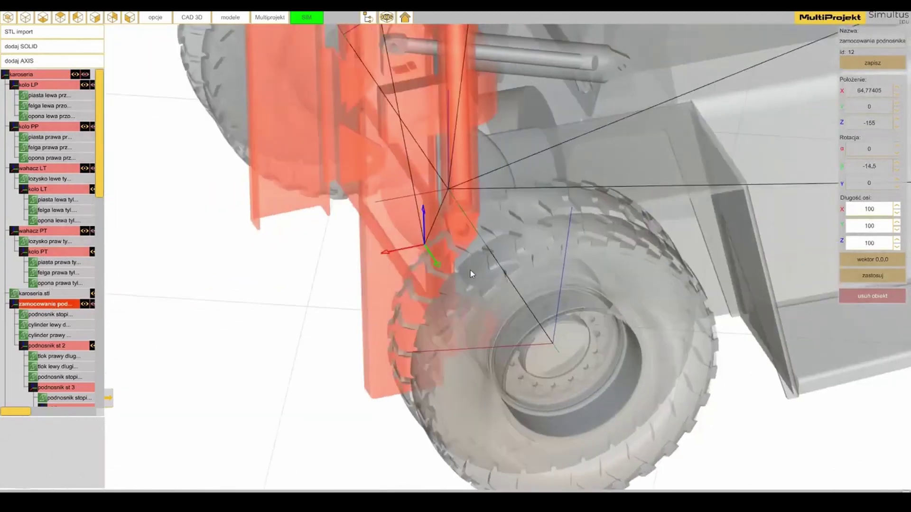
pyautogui.moveTo(471, 270); pyautogui.dragTo(506, 261, button='middle')
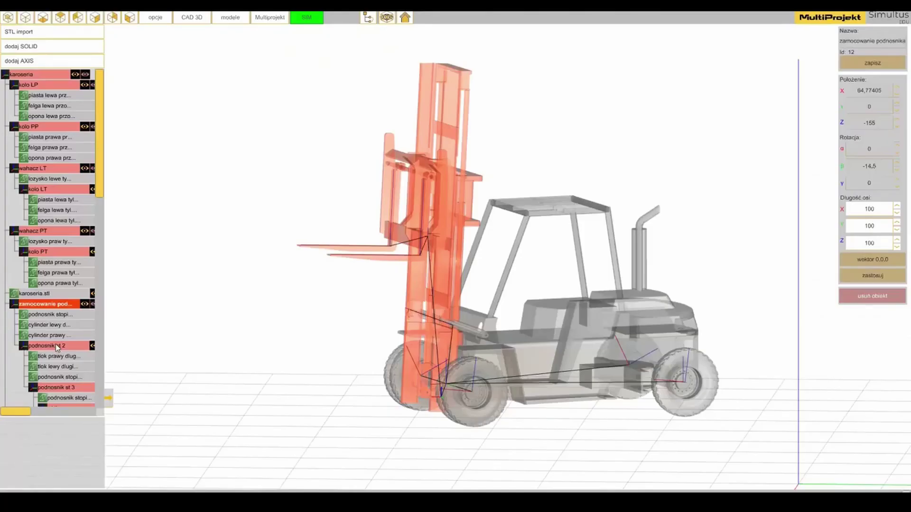
# Inspect the lift mast's stage axes podnosnik st 2, podnosnik st 3 and podnosnik st 1 with their attached parts.
pyautogui.click(55, 343)
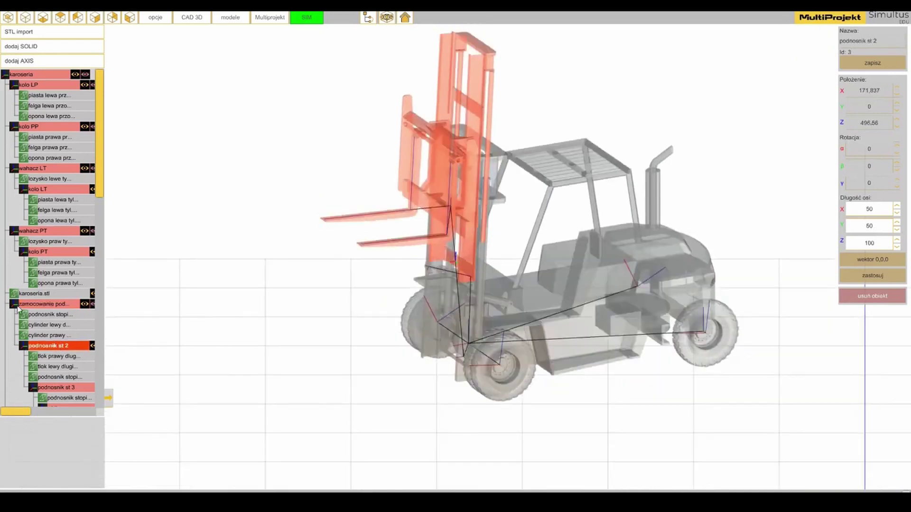
pyautogui.click(50, 387)
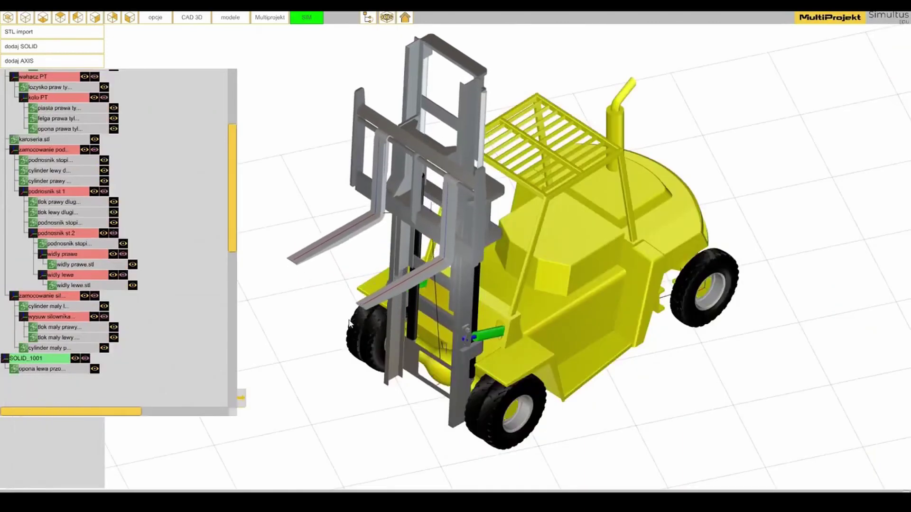
pyautogui.click(78, 192)
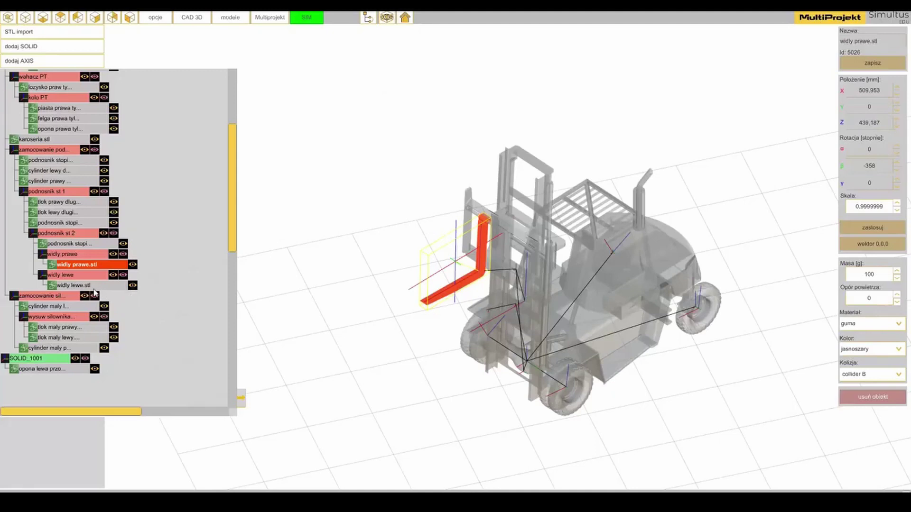
# Inspect the widly prawe.stl solid and its widly prawe axis, examining the axis origin at the fork's bend.
pyautogui.click(80, 264)
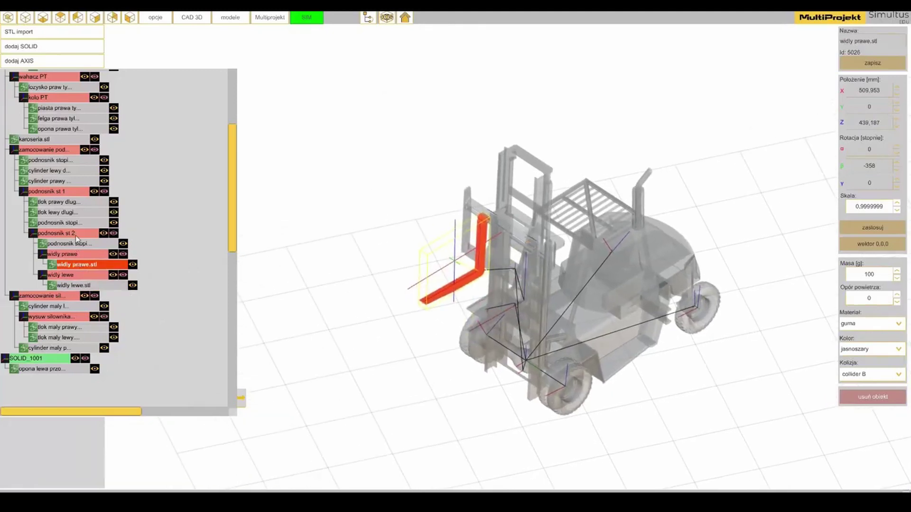
pyautogui.click(76, 243)
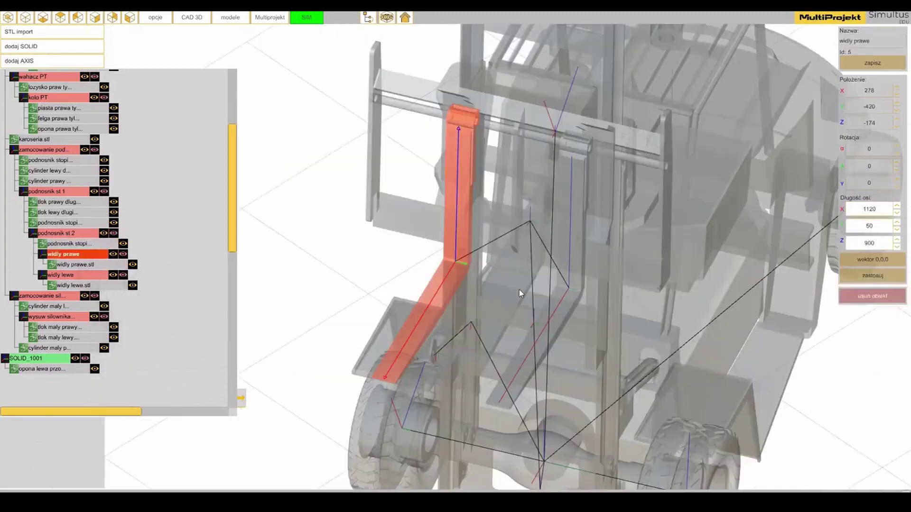
pyautogui.moveTo(519, 289); pyautogui.dragTo(469, 283, button='middle')
pyautogui.scroll(6, 455, 269)
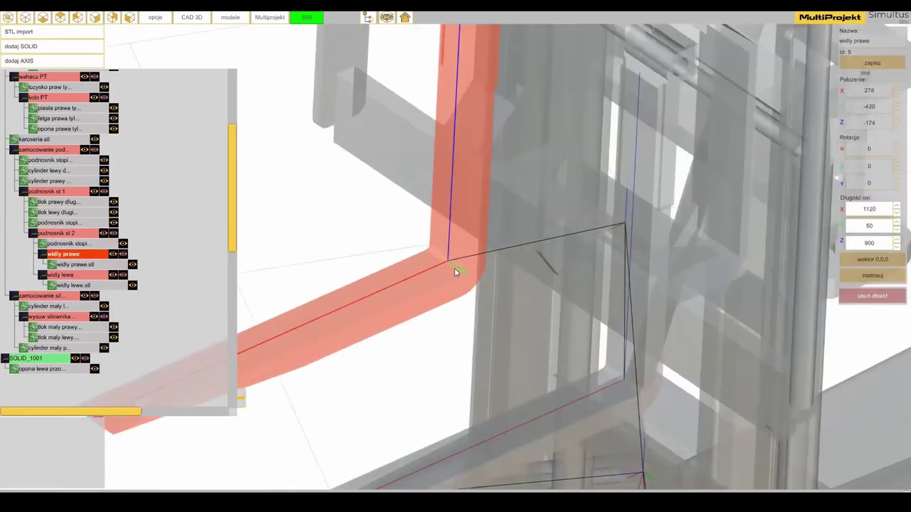
pyautogui.scroll(2, 454, 269)
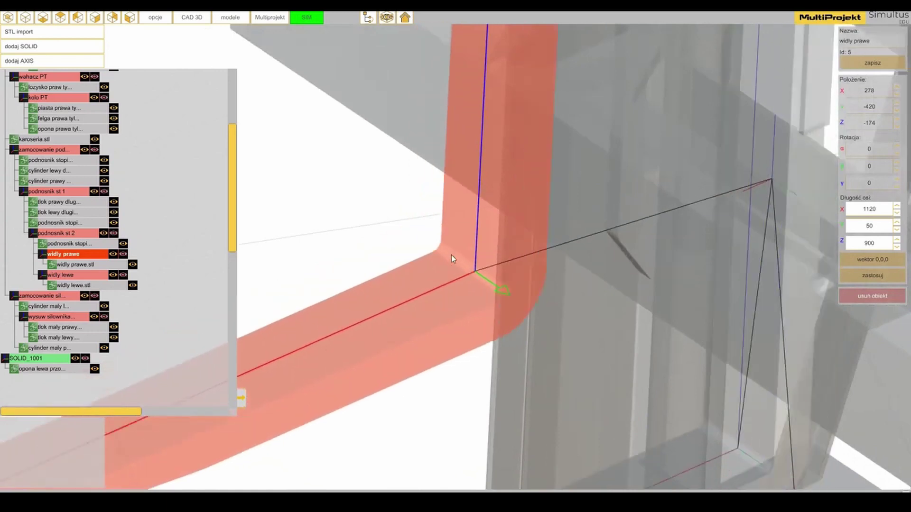
pyautogui.scroll(-6, 451, 255)
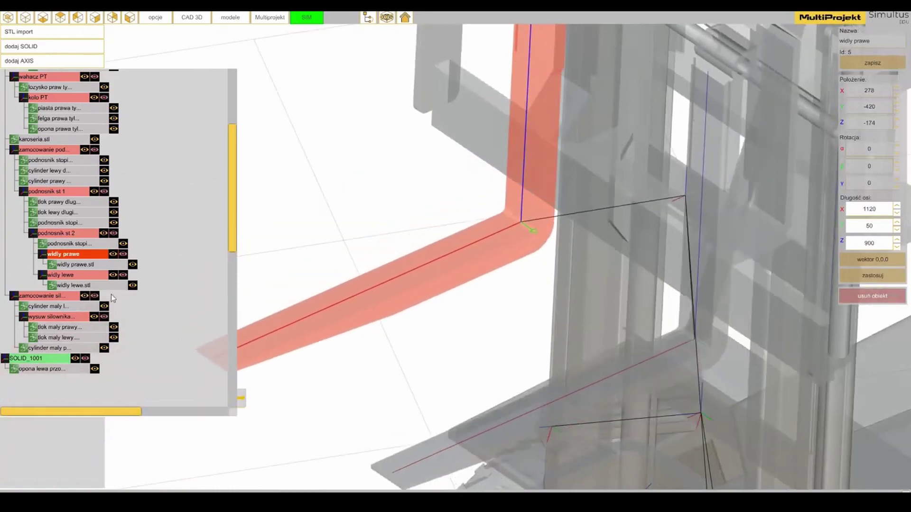
# Compare the widly prawe and widly lewe fork axes, and switch from the block diagram to the slide on 6DOF_AXIS good practice.
pyautogui.click(98, 276)
pyautogui.click(90, 255)
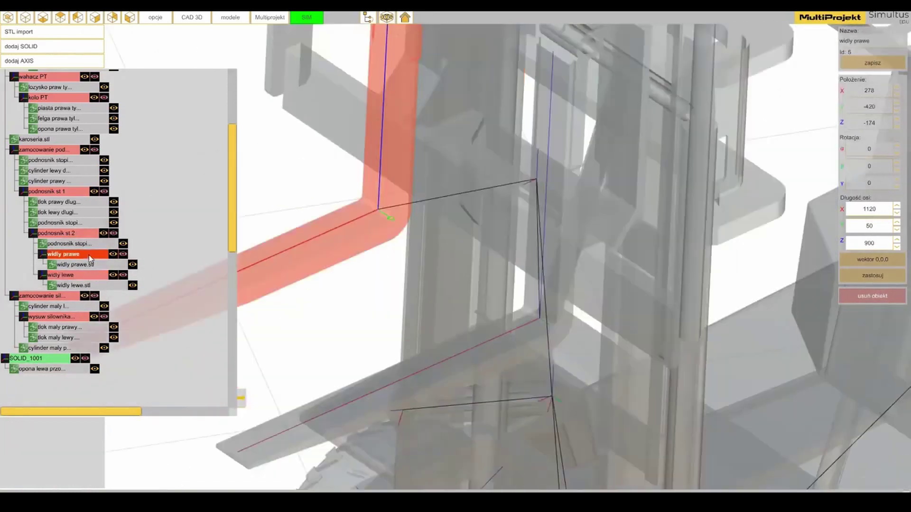
pyautogui.click(87, 274)
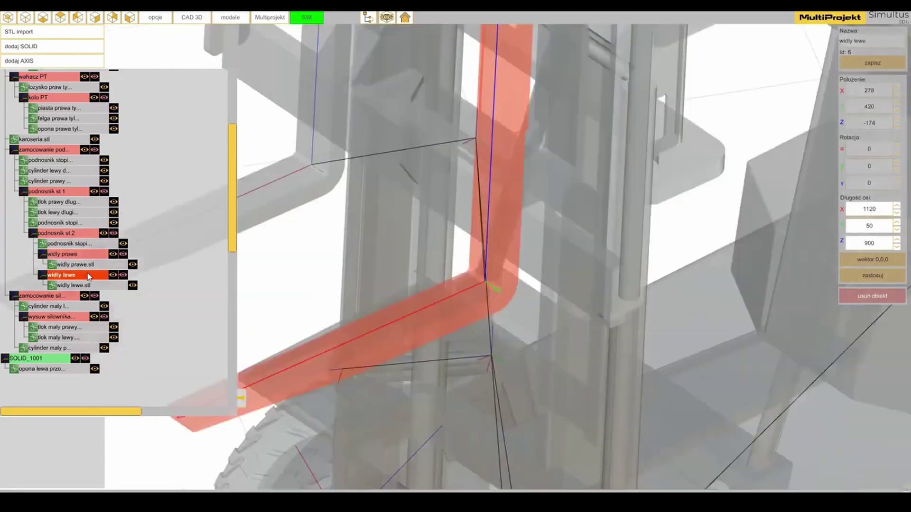
pyautogui.click(89, 256)
pyautogui.click(387, 19)
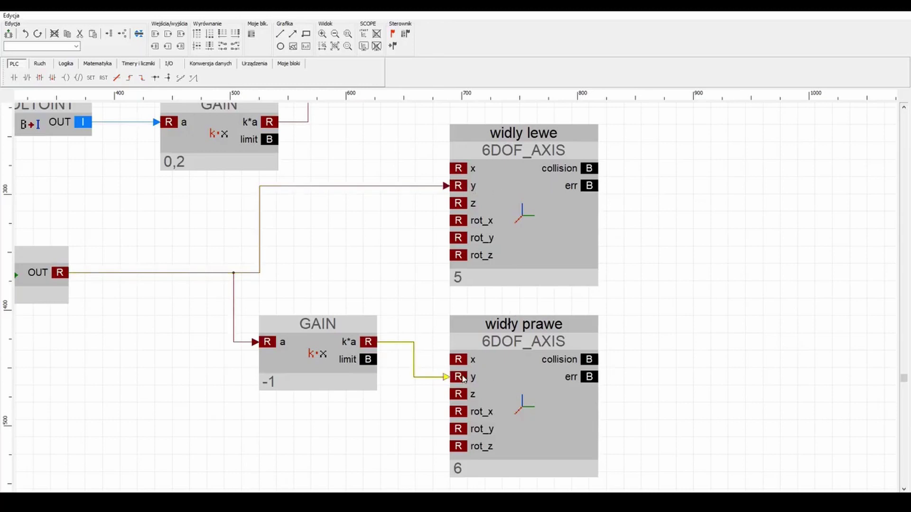
pyautogui.hotkey('alt', 'Tab')
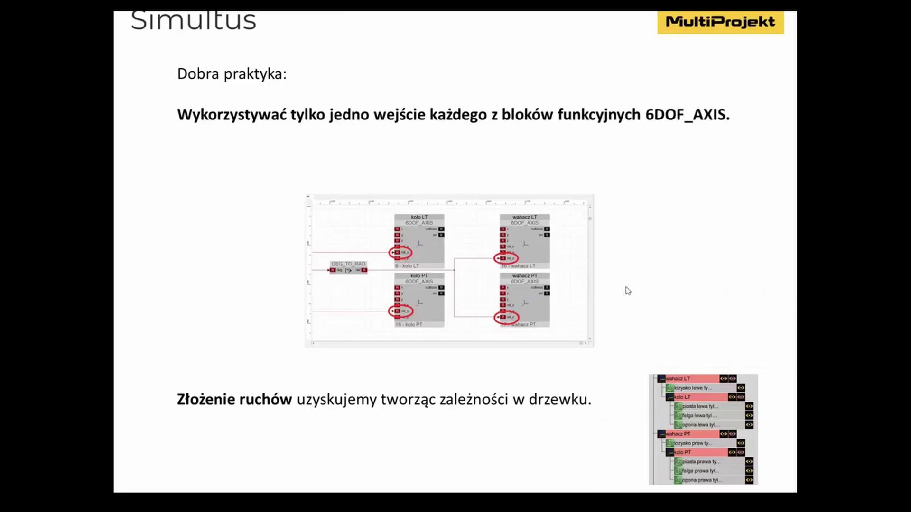
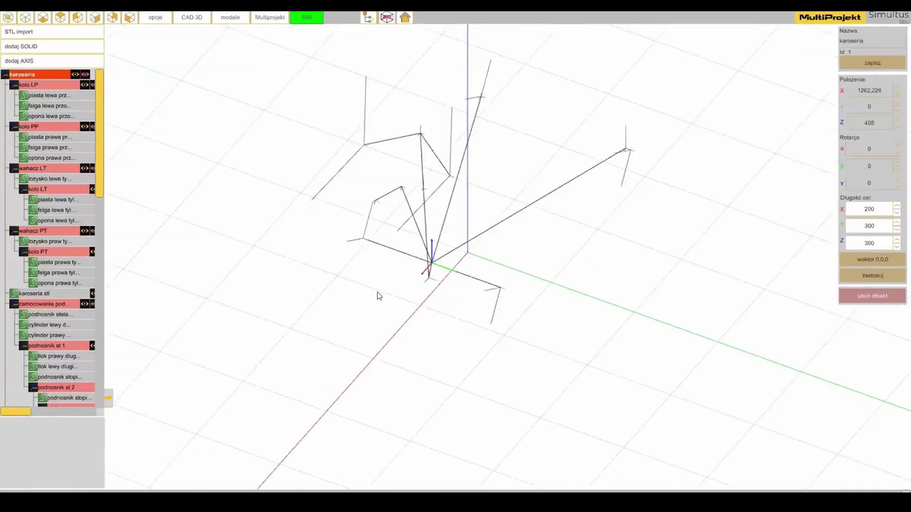
# Compare the karoseria axis skeleton with the forklift solids from both front corners, ending with the solids shown.
pyautogui.moveTo(376, 295); pyautogui.dragTo(482, 290)
pyautogui.click(387, 19)
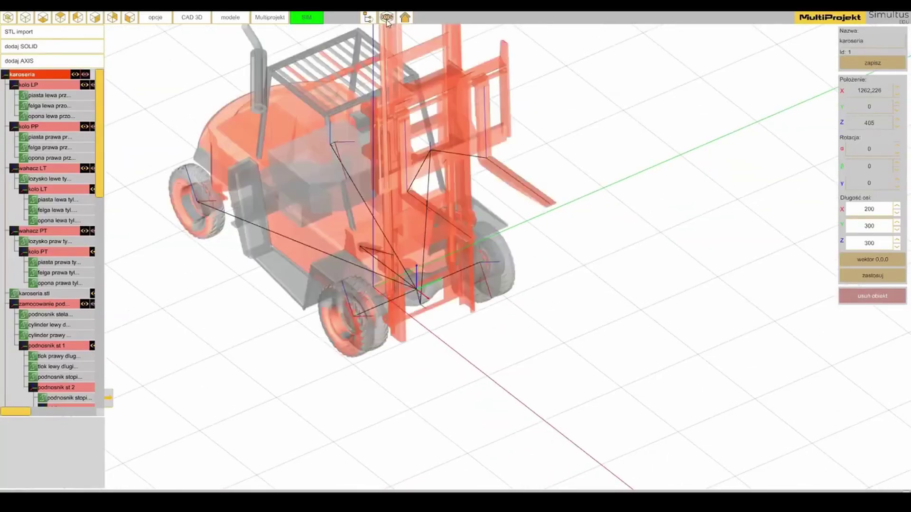
pyautogui.moveTo(615, 250); pyautogui.dragTo(445, 259)
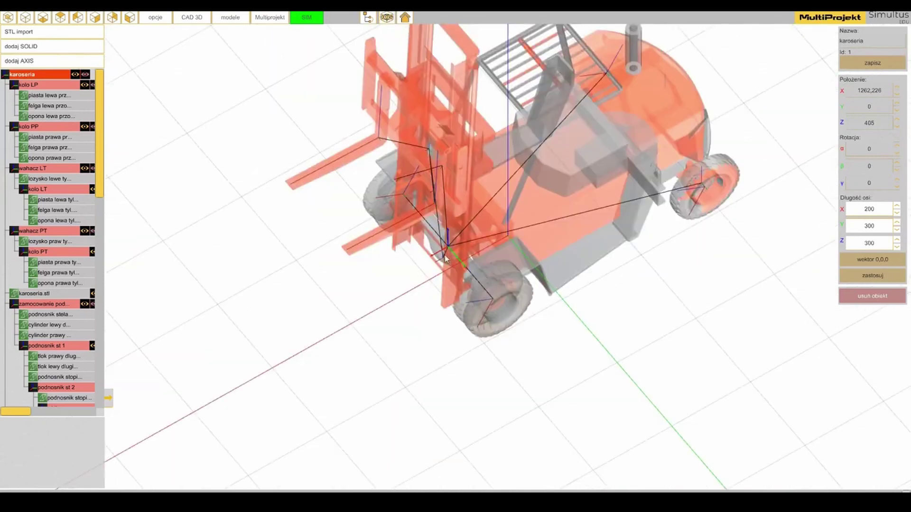
pyautogui.click(386, 19)
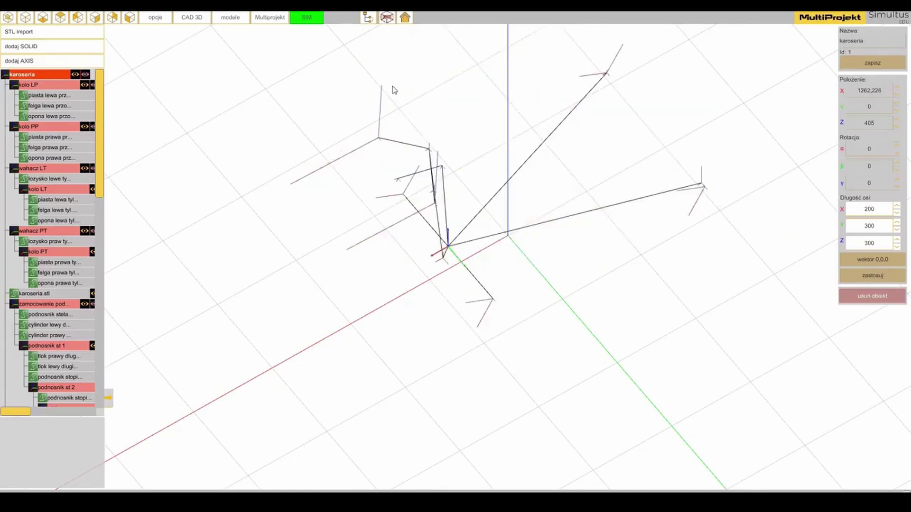
pyautogui.moveTo(416, 280); pyautogui.dragTo(469, 277)
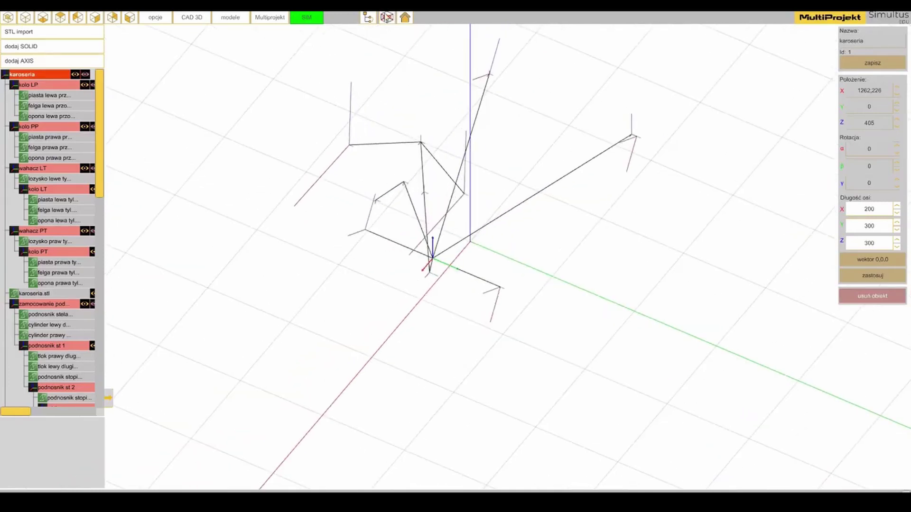
pyautogui.click(387, 17)
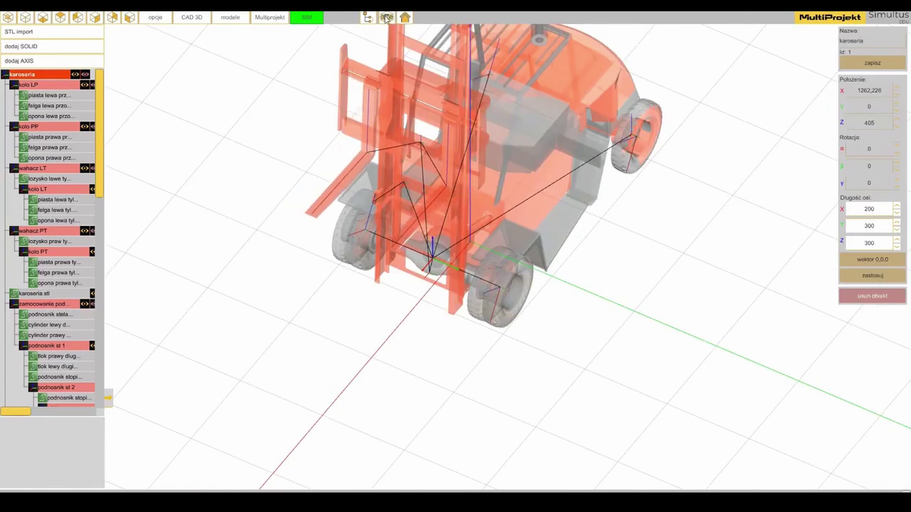
# Hide and show the solids repeatedly to match the axis skeleton to the forklift's parts from the front and the side.
pyautogui.click(387, 18)
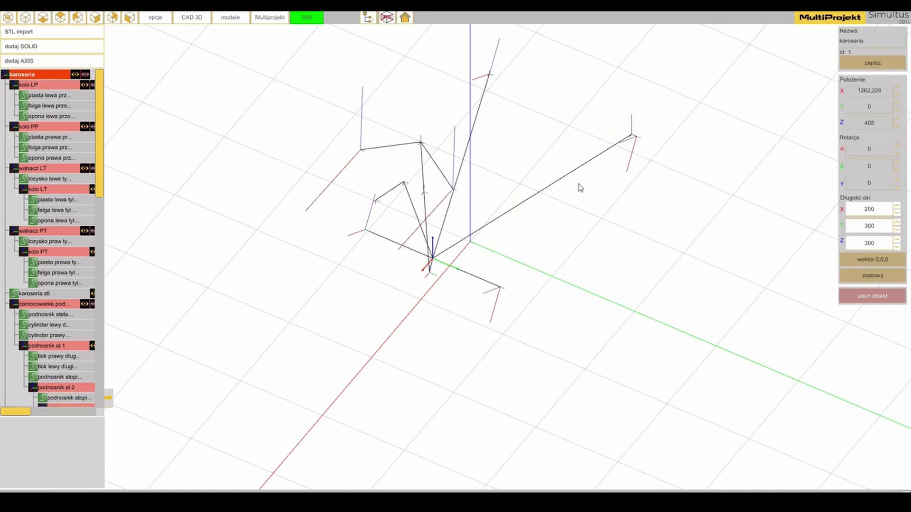
pyautogui.moveTo(587, 214); pyautogui.dragTo(565, 240)
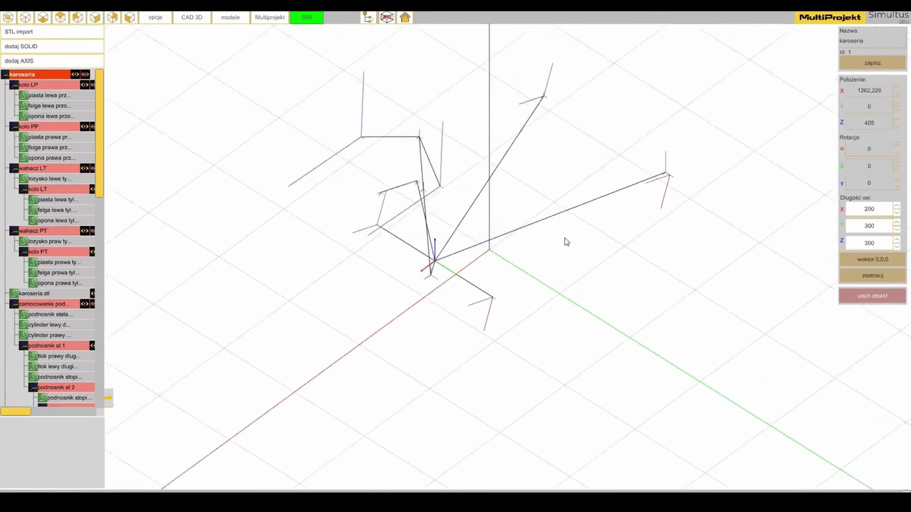
pyautogui.click(391, 19)
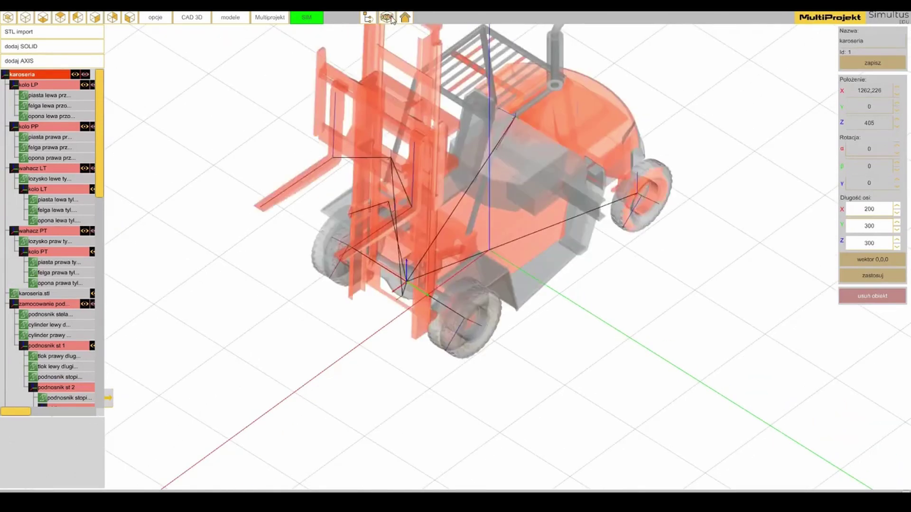
pyautogui.click(392, 19)
pyautogui.moveTo(475, 325); pyautogui.dragTo(637, 293)
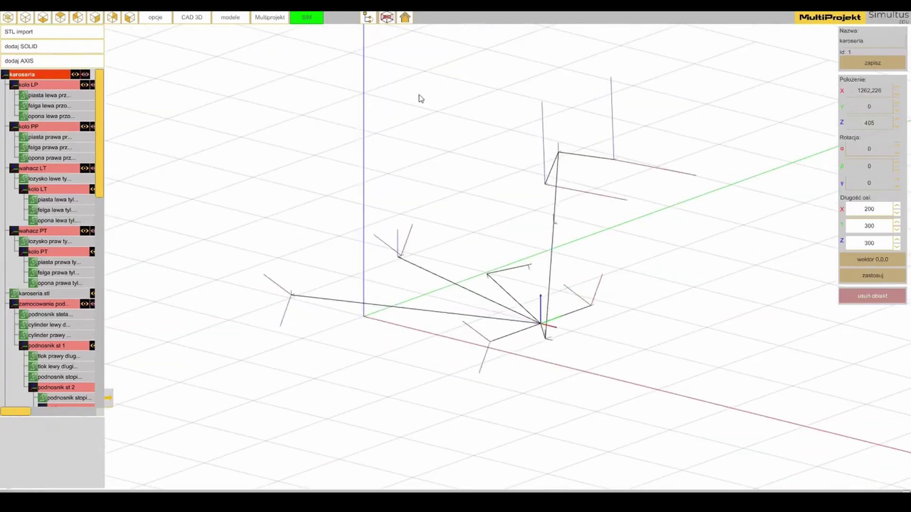
pyautogui.click(387, 18)
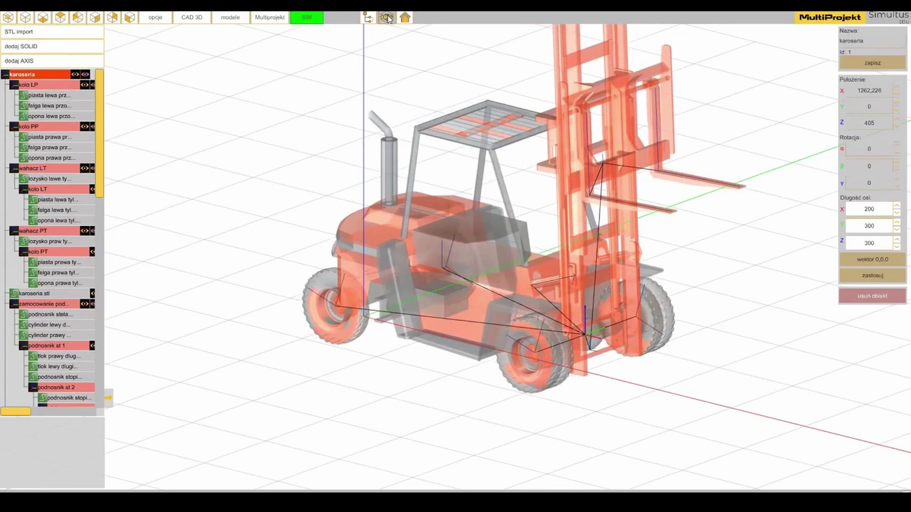
pyautogui.click(388, 18)
pyautogui.click(388, 17)
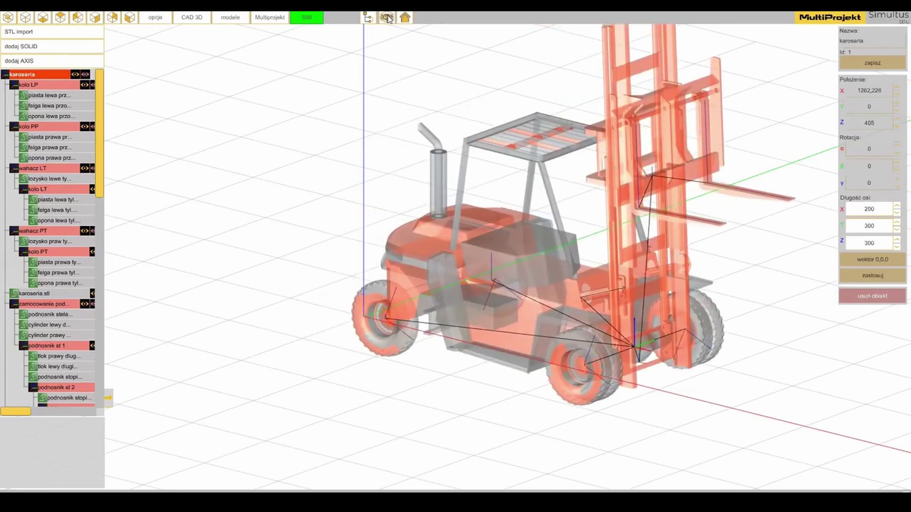
# View the whole forklift including its raised mast, and hide the solids to leave only the axis skeleton.
pyautogui.moveTo(721, 243); pyautogui.dragTo(649, 287, button='middle')
pyautogui.moveTo(650, 290); pyautogui.dragTo(596, 291)
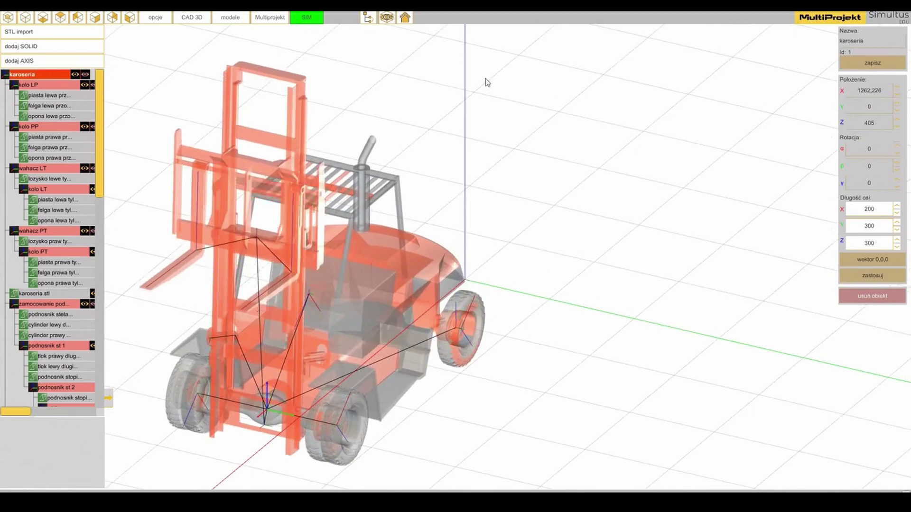
pyautogui.click(389, 18)
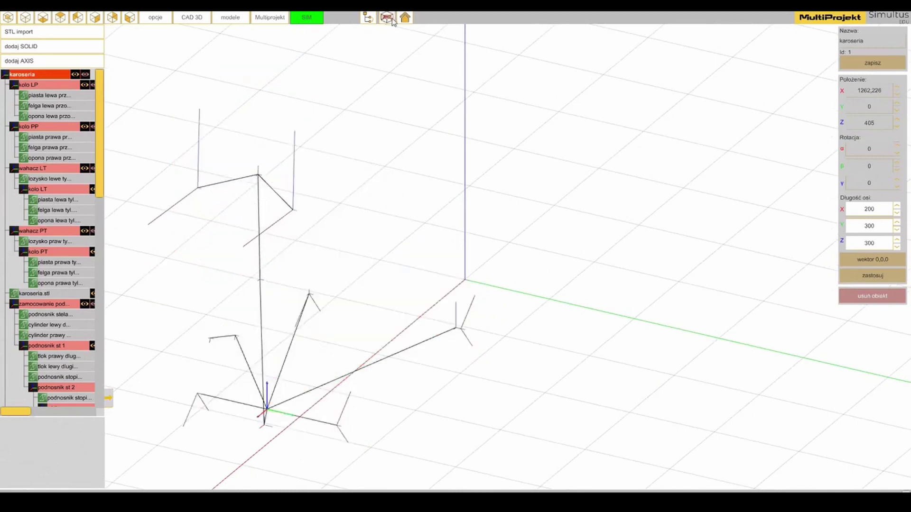
pyautogui.moveTo(298, 320); pyautogui.dragTo(448, 310, button='middle')
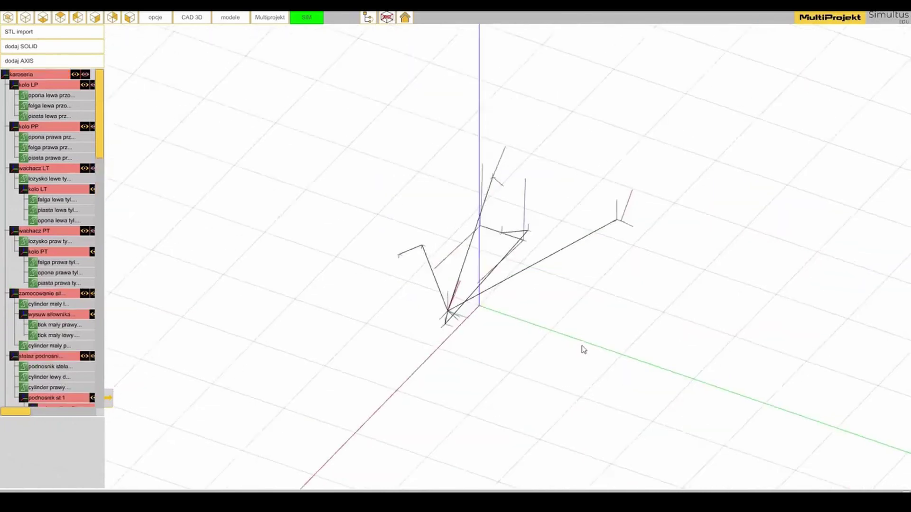
# Examine the axis skeleton of the model containing the stelaz podnosnika axis from different angles, and show its solids.
pyautogui.moveTo(580, 346); pyautogui.dragTo(580, 318, button='middle')
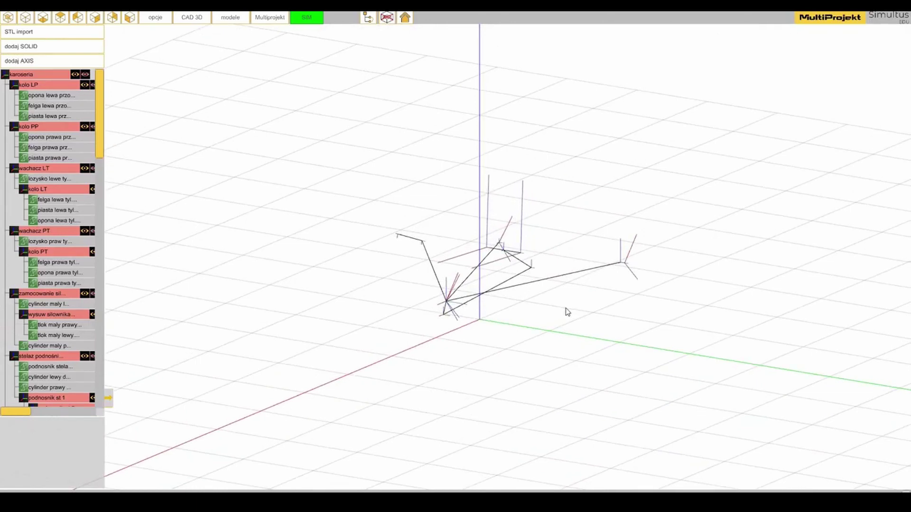
pyautogui.moveTo(537, 304); pyautogui.dragTo(515, 323, button='middle')
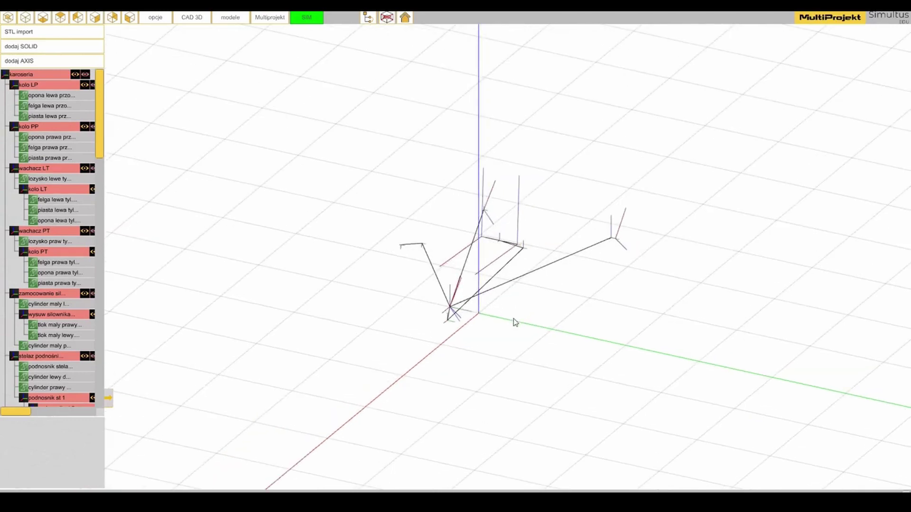
pyautogui.click(391, 18)
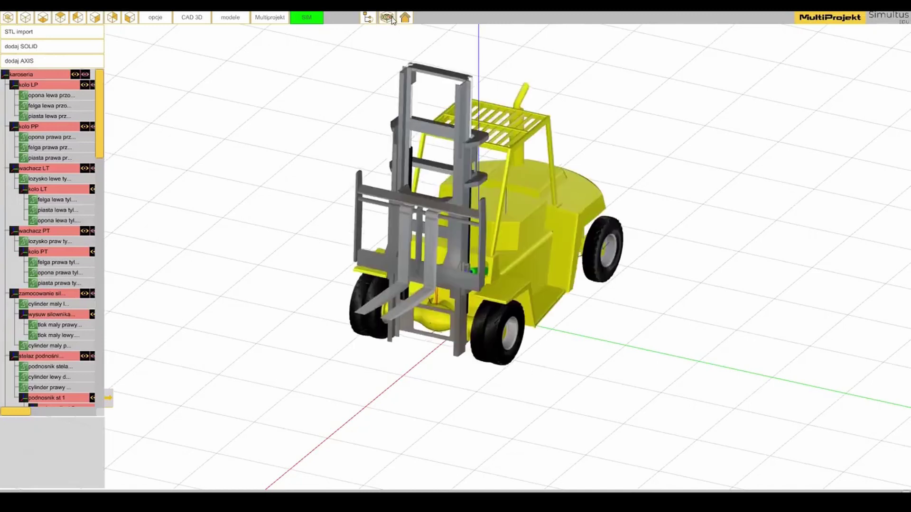
# Hide and show the forklift's solids to compare the axis skeleton with the model from both front corners.
pyautogui.click(391, 18)
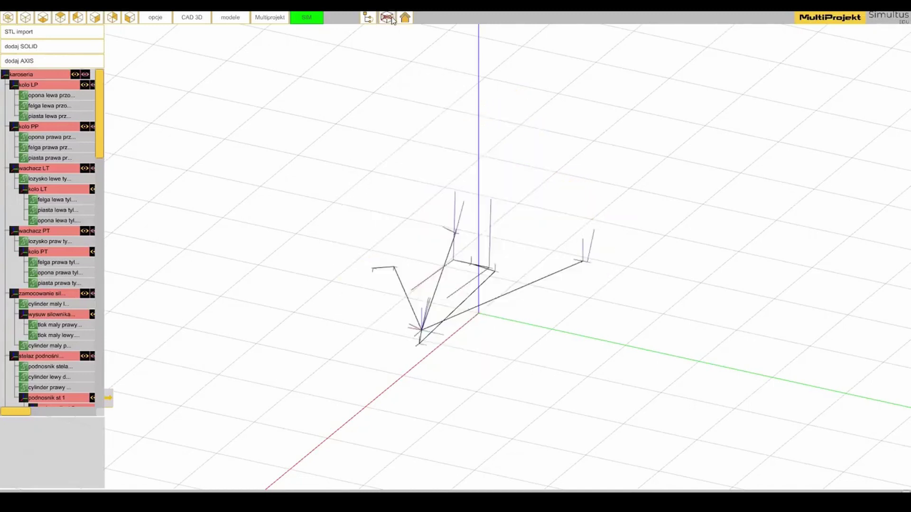
pyautogui.moveTo(491, 350); pyautogui.dragTo(601, 332, button='middle')
pyautogui.click(388, 18)
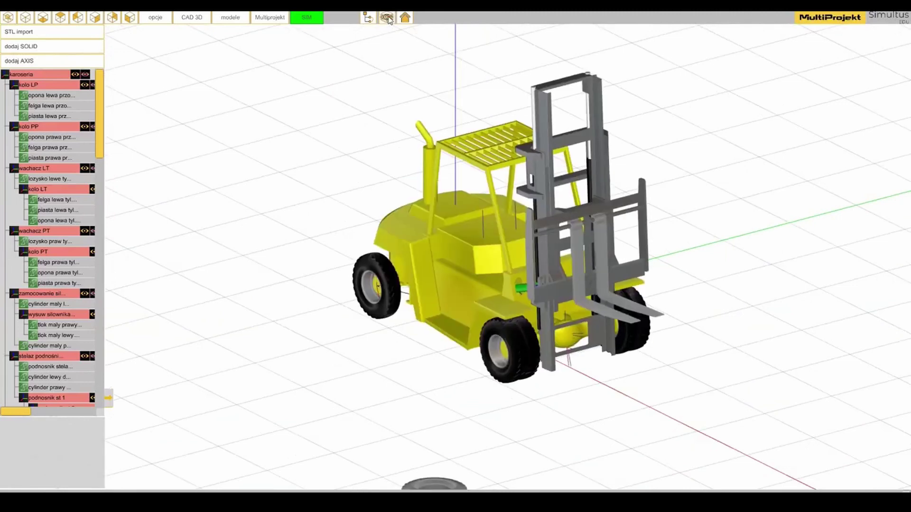
pyautogui.click(388, 18)
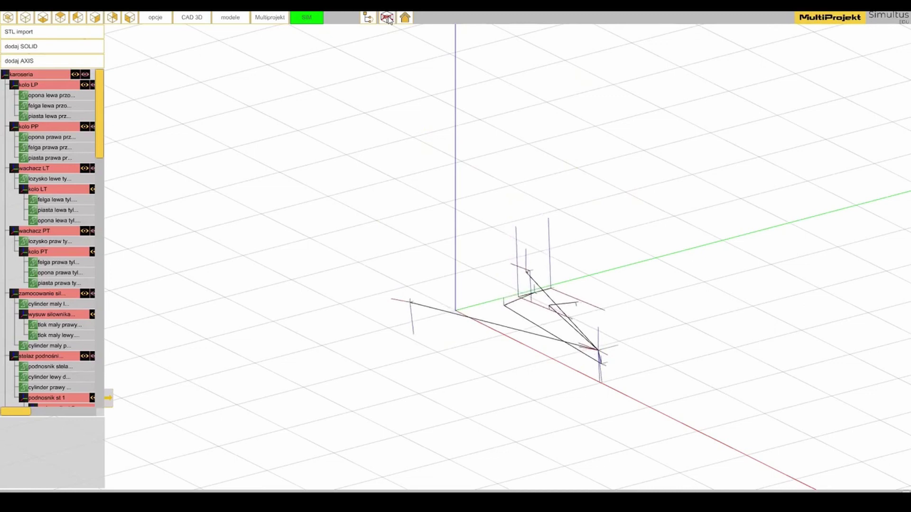
pyautogui.click(389, 18)
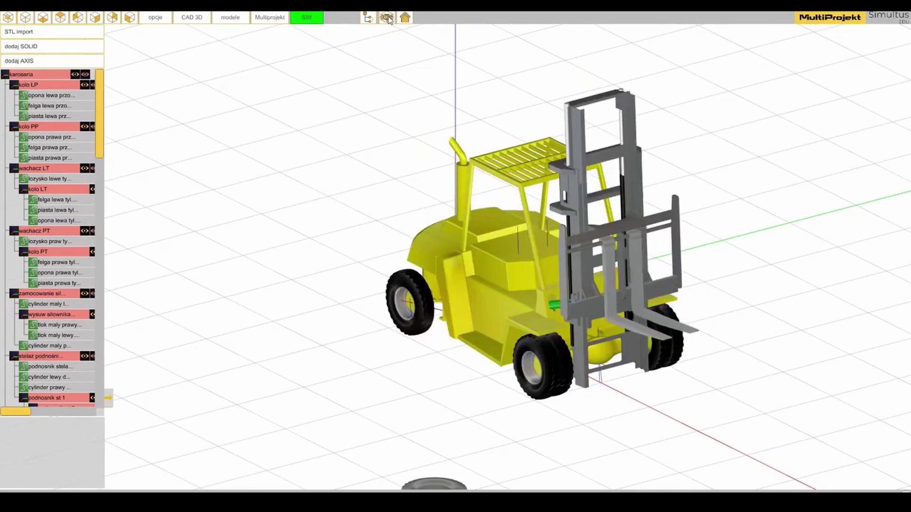
pyautogui.click(389, 18)
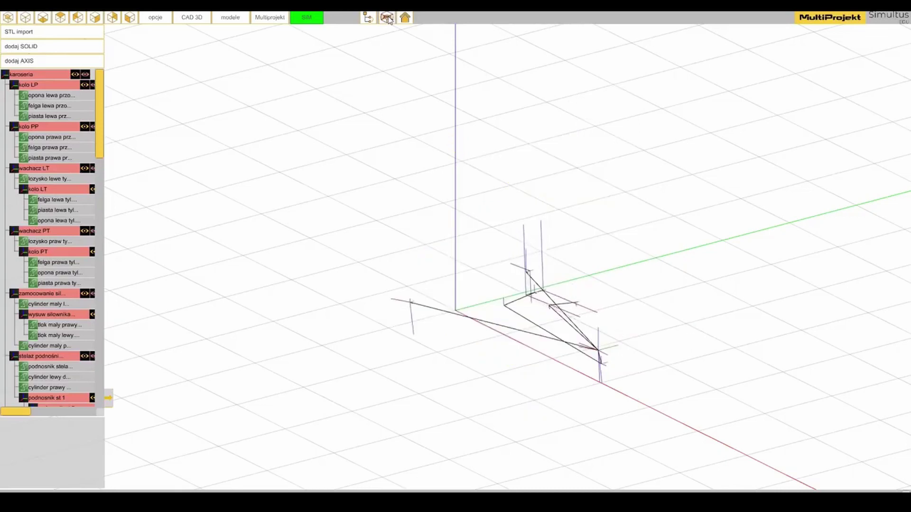
# Compare the skeleton and solids from the opposite front corner, ending with the solids shown.
pyautogui.moveTo(639, 314); pyautogui.dragTo(494, 321)
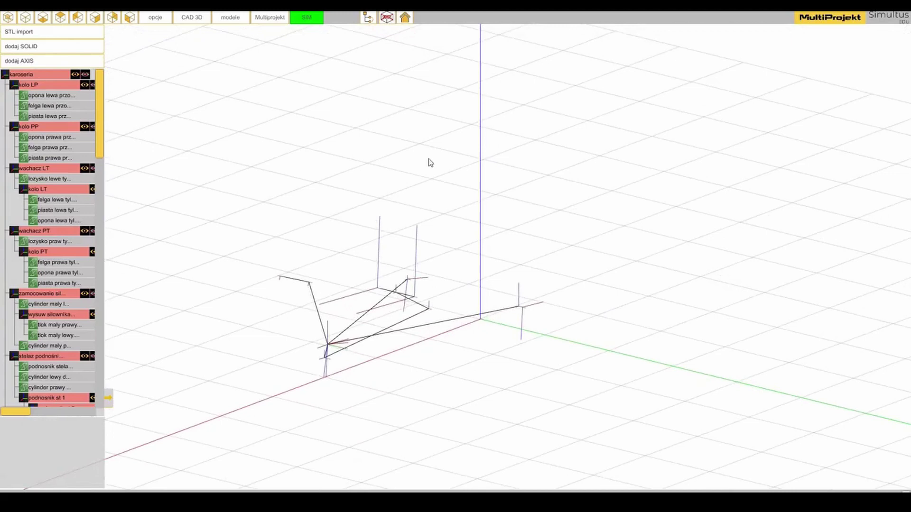
pyautogui.click(388, 18)
pyautogui.click(389, 18)
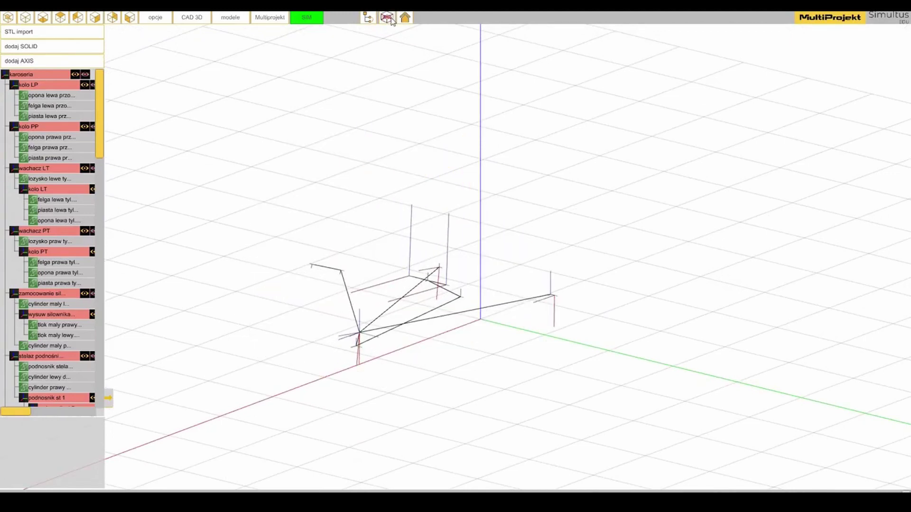
pyautogui.click(388, 18)
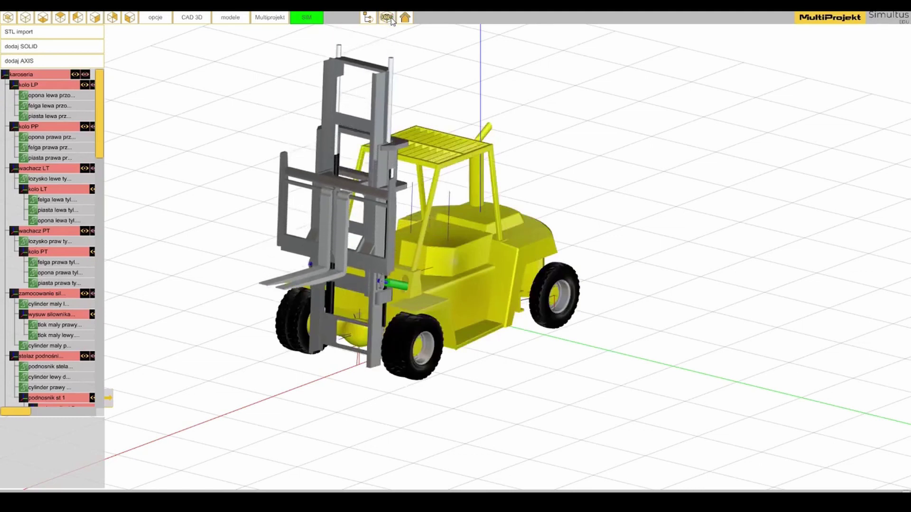
# Hide the solids and inspect the skeleton closely where the karoseria child axes branch off near the front wheels.
pyautogui.click(390, 19)
pyautogui.moveTo(352, 303); pyautogui.dragTo(517, 334)
pyautogui.scroll(5, 522, 334)
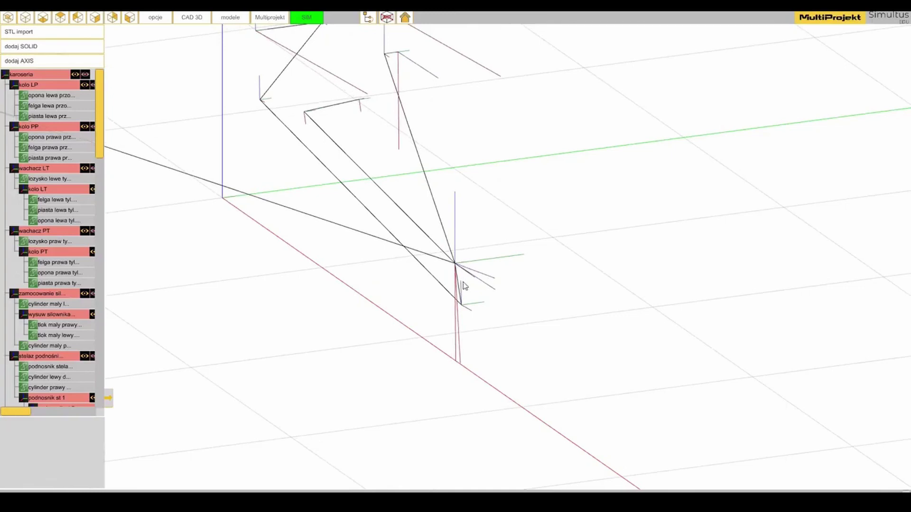
pyautogui.scroll(-2, 463, 283)
pyautogui.scroll(-2, 461, 280)
pyautogui.moveTo(369, 284); pyautogui.dragTo(499, 309)
# Show the solids to view the forklift from the rear and side, and hide them again to examine the skeleton alone.
pyautogui.click(387, 18)
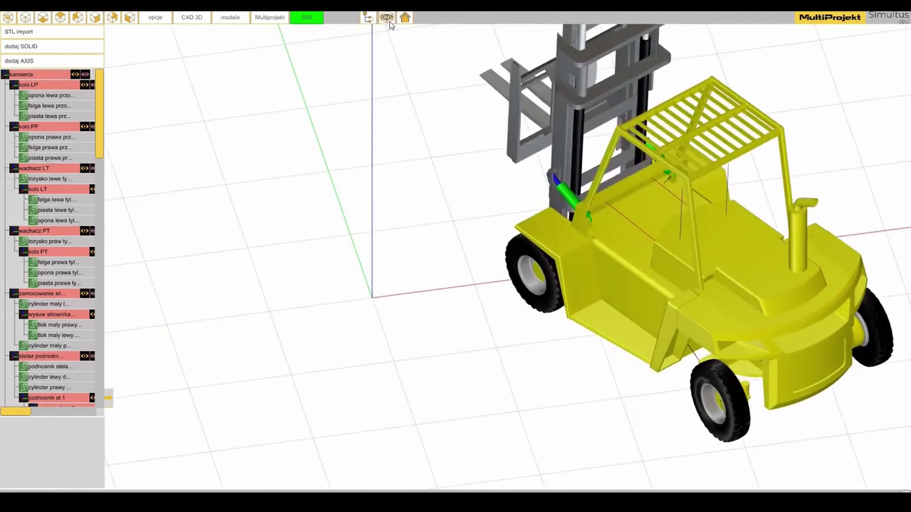
pyautogui.scroll(2, 563, 245)
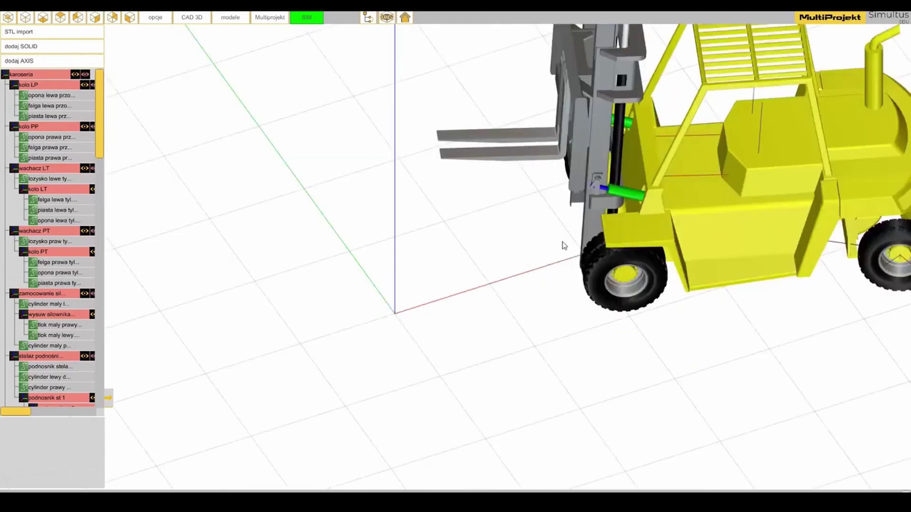
pyautogui.click(387, 17)
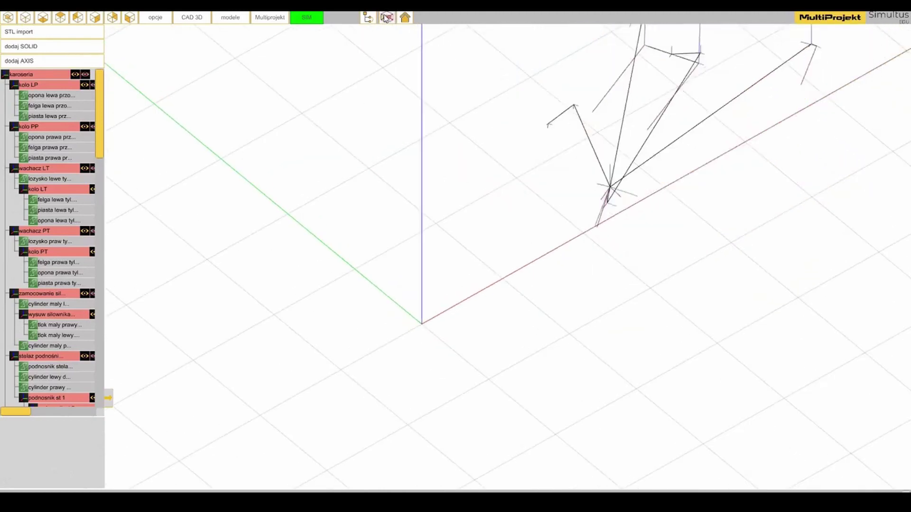
pyautogui.moveTo(641, 153); pyautogui.dragTo(495, 251, button='middle')
pyautogui.scroll(-2, 429, 235)
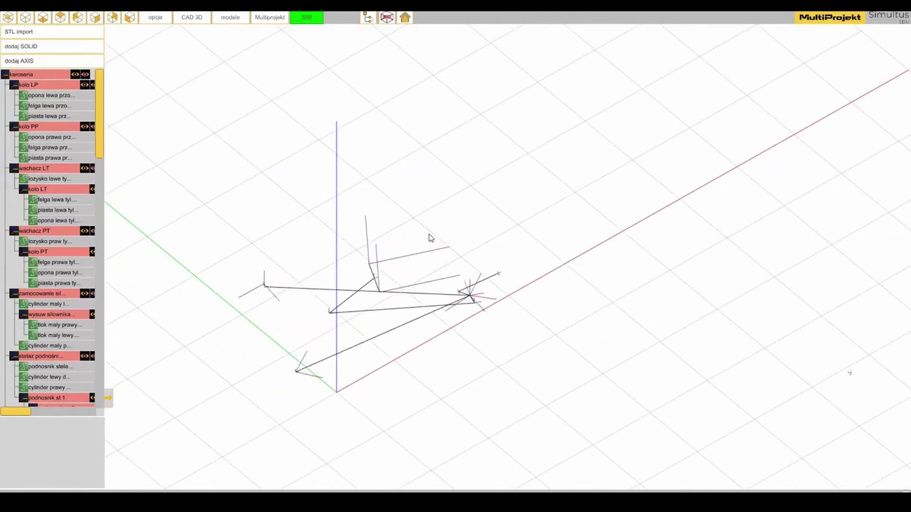
pyautogui.moveTo(583, 406); pyautogui.dragTo(379, 360)
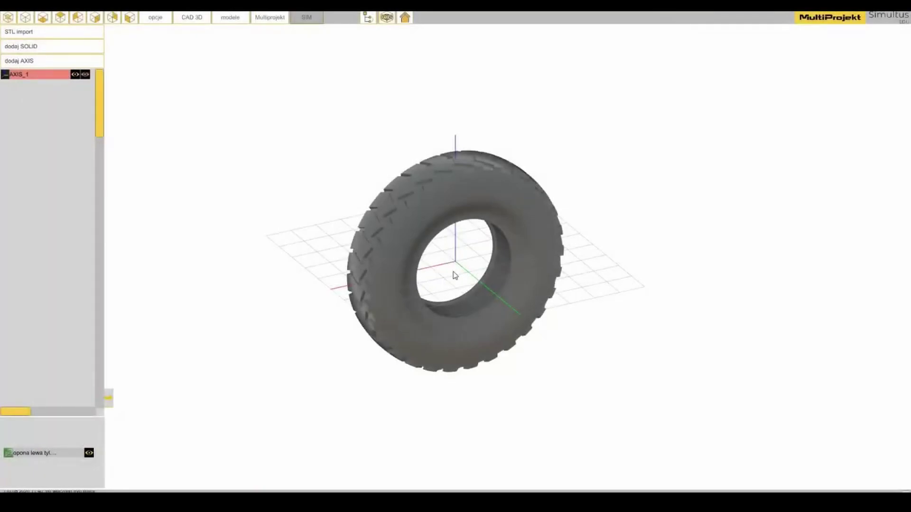
# Move AXIS_1 along the tyre's rotation axis to Y 31 and check its position within the tyre.
pyautogui.scroll(5, 467, 274)
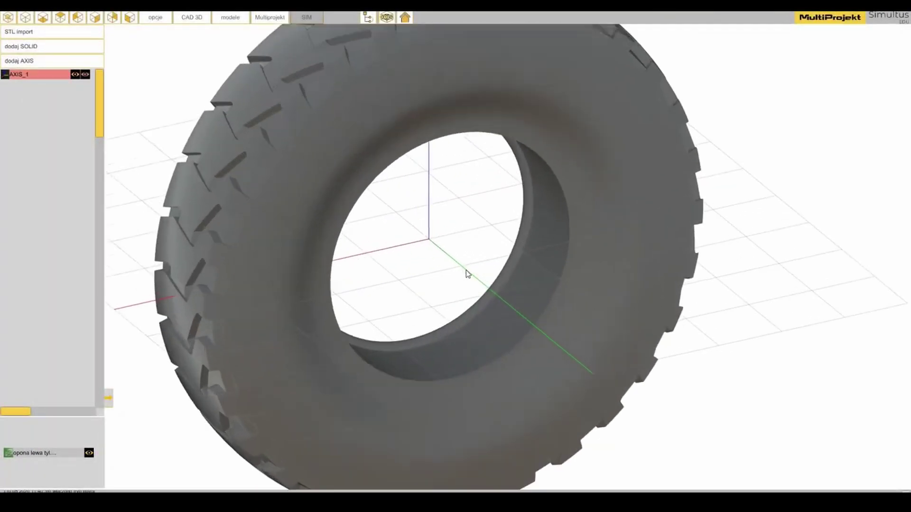
pyautogui.moveTo(507, 339)
pyautogui.mouseDown(button='middle')
pyautogui.moveTo(465, 340)
pyautogui.moveTo(511, 350)
pyautogui.mouseUp(button='middle')
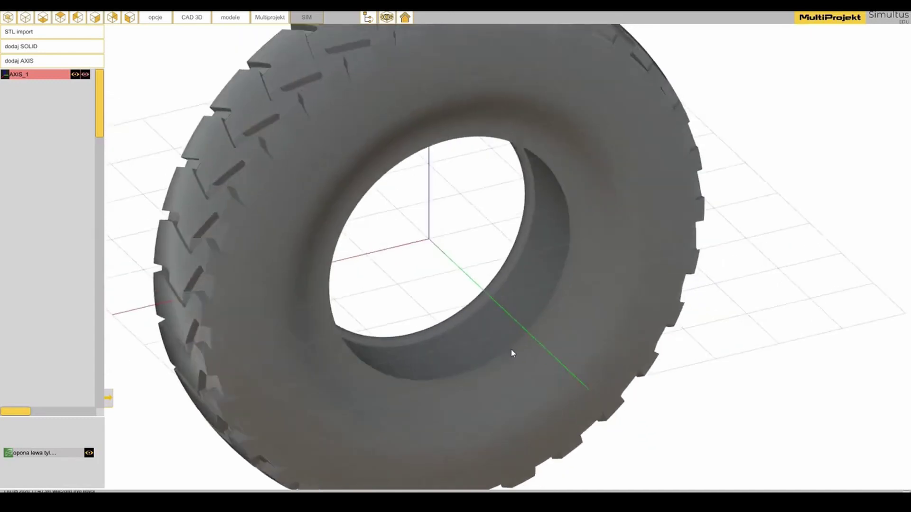
pyautogui.click(42, 73)
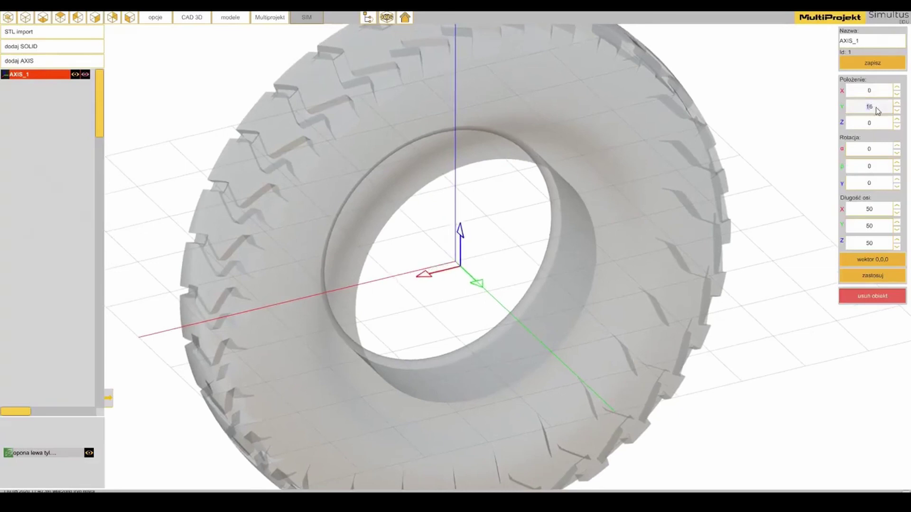
pyautogui.scroll(-2, 878, 111)
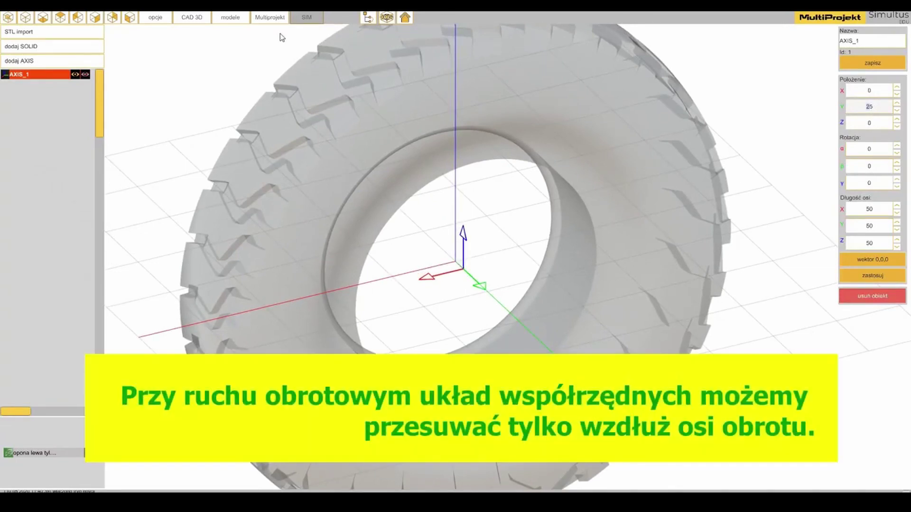
pyautogui.click(131, 17)
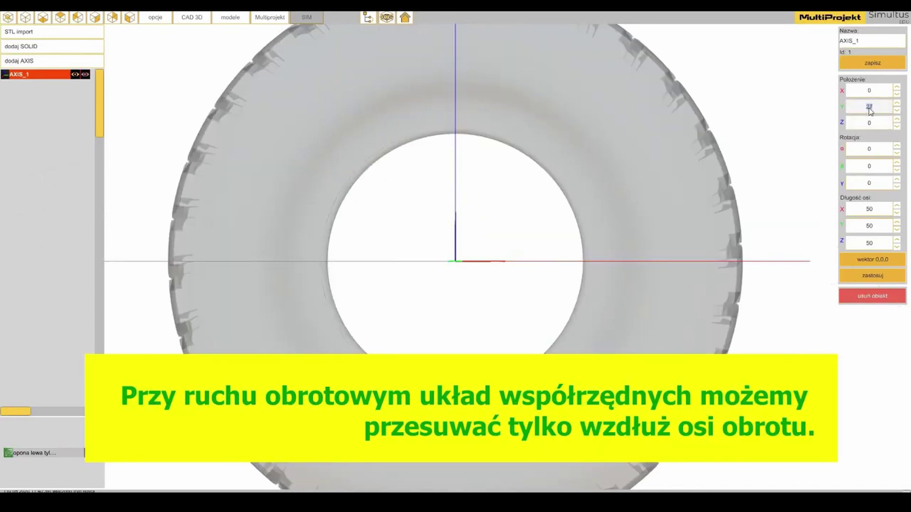
pyautogui.moveTo(410, 261); pyautogui.dragTo(437, 265)
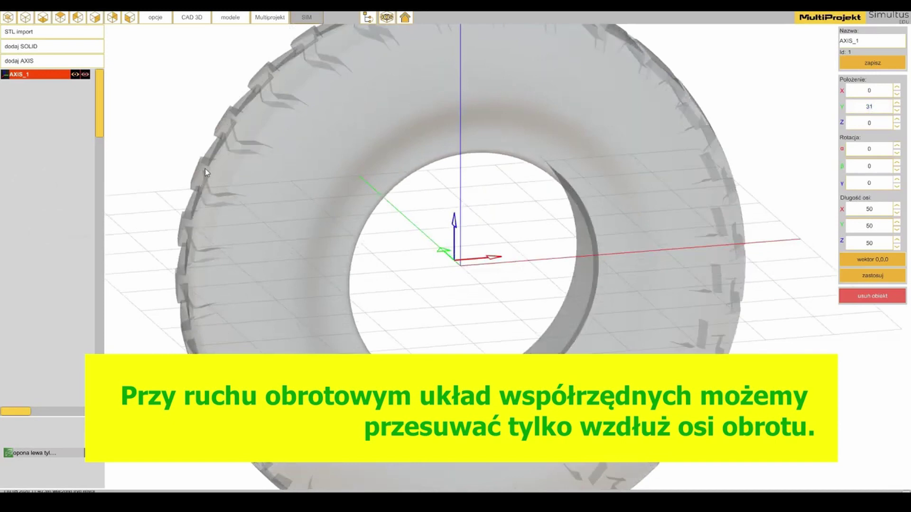
pyautogui.moveTo(352, 246); pyautogui.dragTo(452, 326)
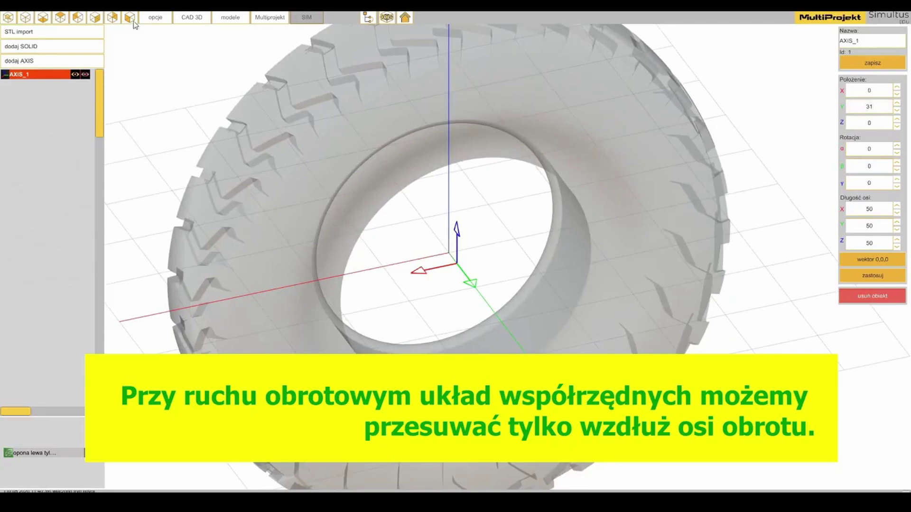
# Offset AXIS_1 from the tyre's rotation axis to X 25 and Z 29, checking the shift in a view facing the tyre.
pyautogui.click(95, 18)
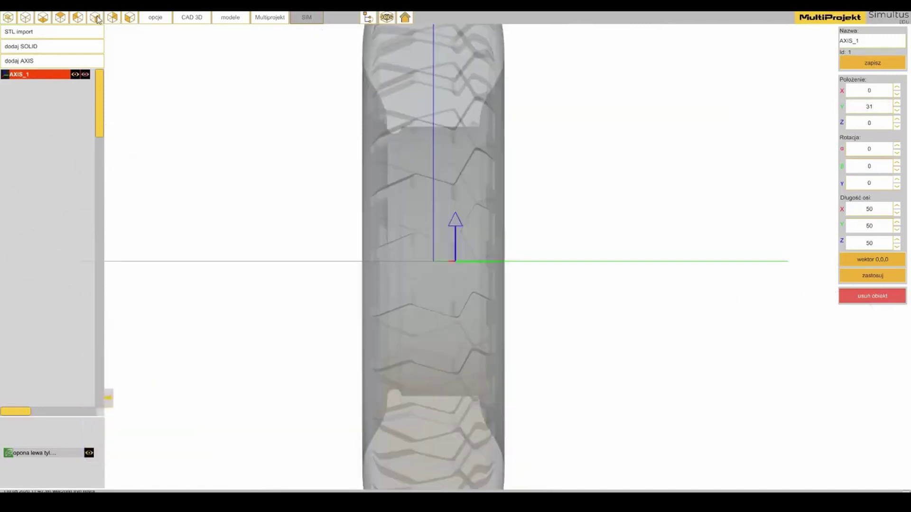
pyautogui.click(113, 18)
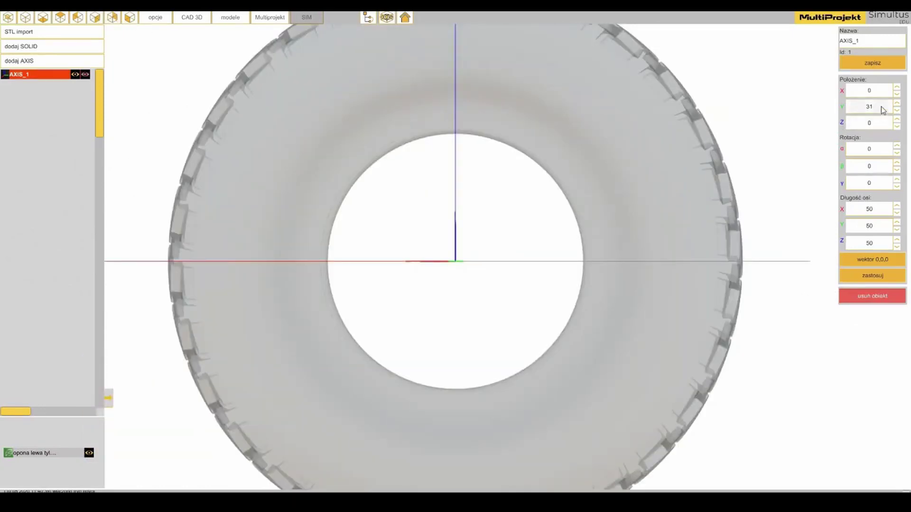
pyautogui.scroll(7, 876, 91)
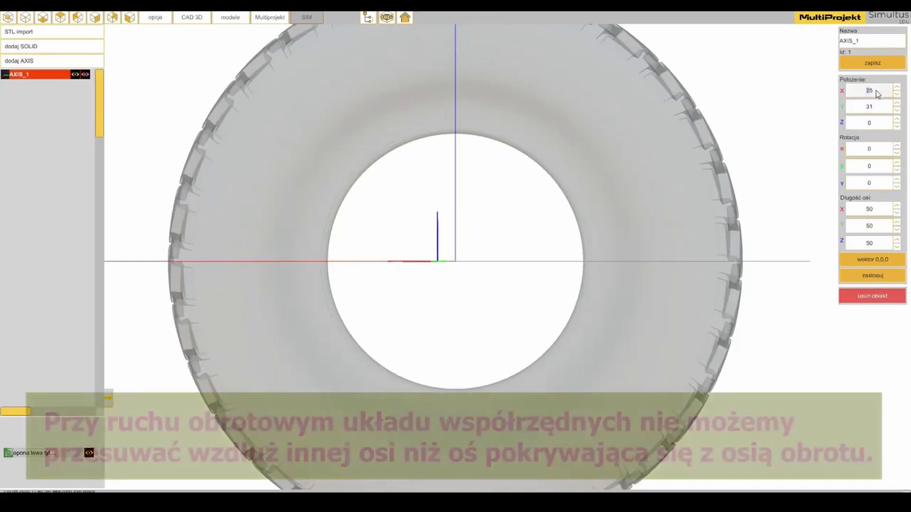
pyautogui.scroll(20, 874, 122)
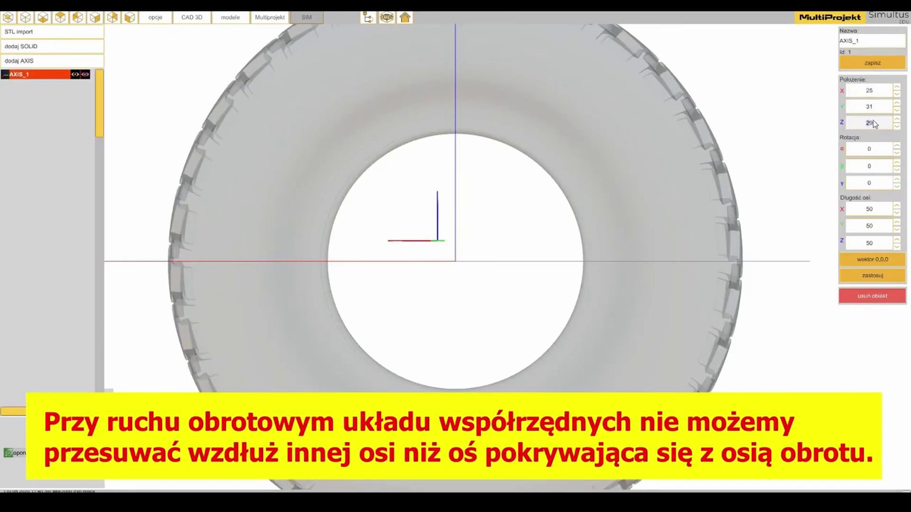
pyautogui.moveTo(500, 227); pyautogui.dragTo(471, 212)
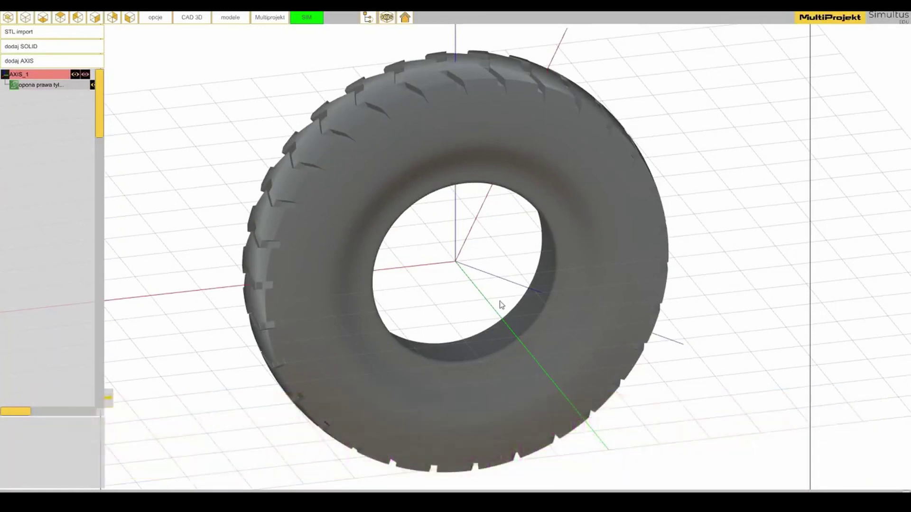
# Stop the tyre simulation in the block-diagram program and detach the opona prawa tyl solid from AXIS_1 in the 3D model.
pyautogui.moveTo(498, 305); pyautogui.dragTo(575, 287)
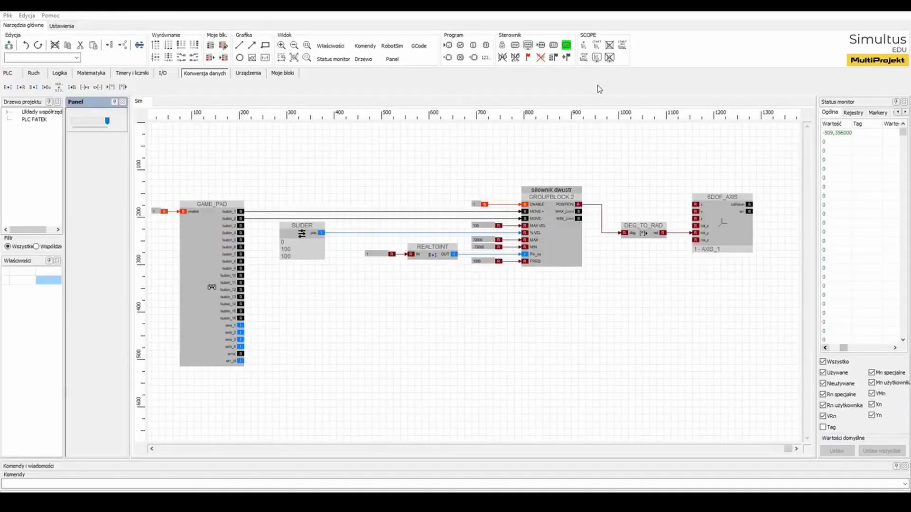
pyautogui.click(567, 45)
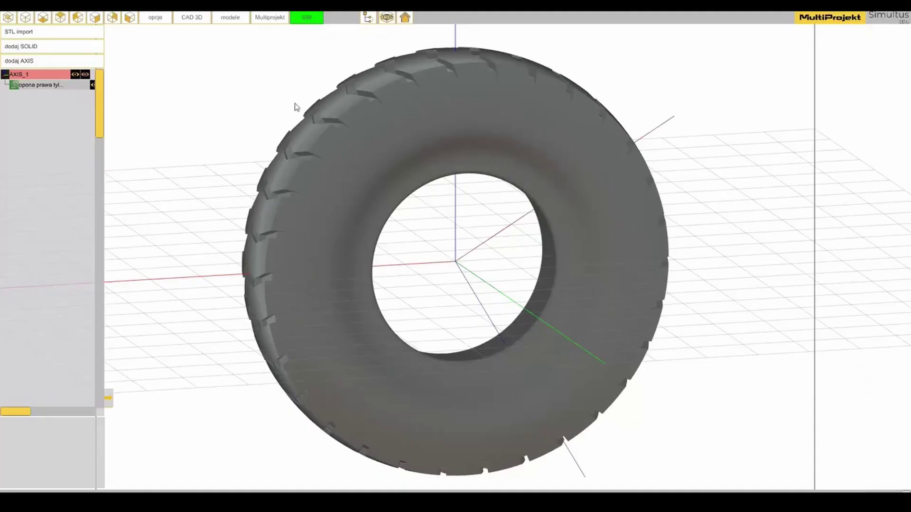
pyautogui.click(306, 18)
pyautogui.moveTo(14, 84); pyautogui.dragTo(16, 126)
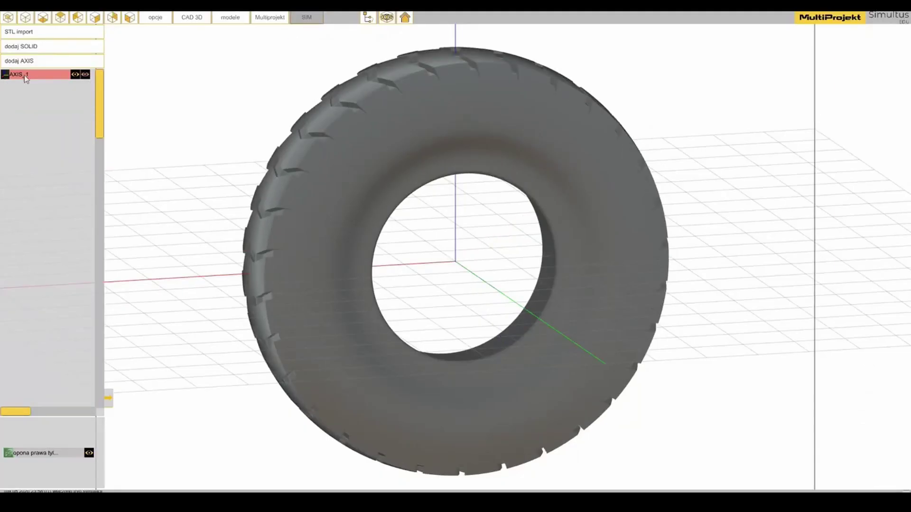
# Set the Y position of AXIS_1 to 2000.
pyautogui.click(25, 75)
pyautogui.doubleClick(873, 107)
pyautogui.write('22')
pyautogui.scroll(20, 872, 107)
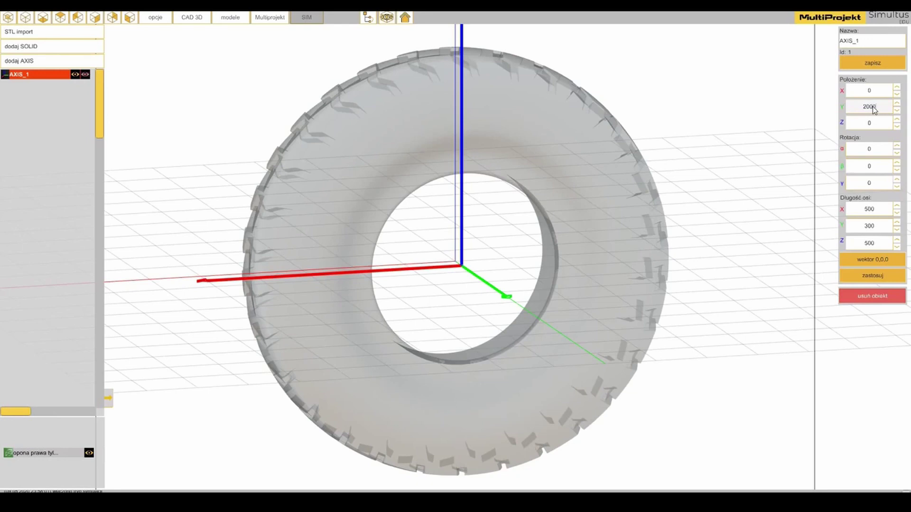
pyautogui.press('Return')
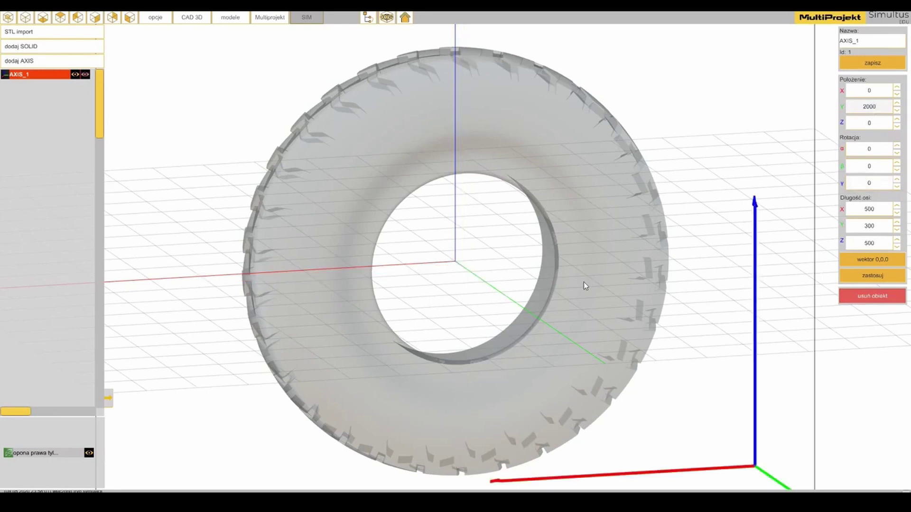
# Attach the opona prawa tyl solid to AXIS_1 again and run the simulation, stopping it in the block-diagram program.
pyautogui.scroll(-5, 577, 251)
pyautogui.moveTo(577, 256); pyautogui.dragTo(520, 298)
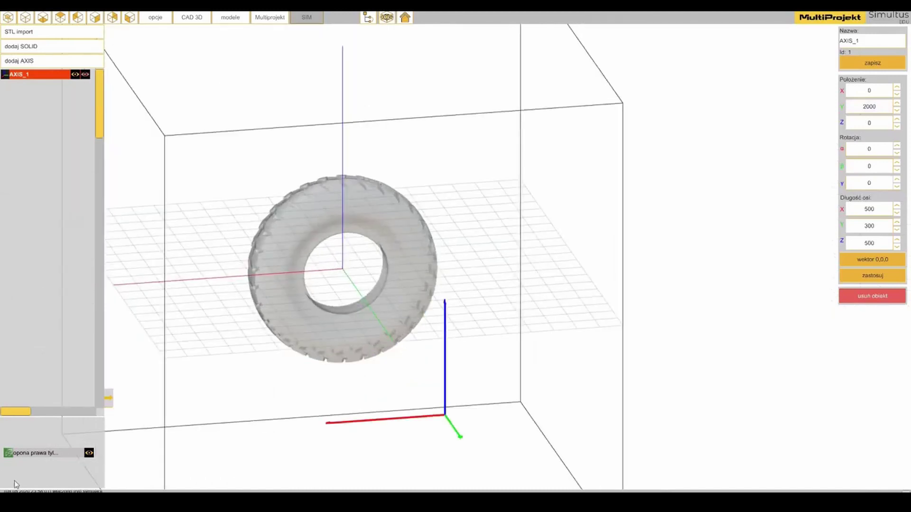
pyautogui.moveTo(8, 454)
pyautogui.mouseDown()
pyautogui.moveTo(38, 407)
pyautogui.moveTo(29, 86)
pyautogui.moveTo(4, 82)
pyautogui.mouseUp()
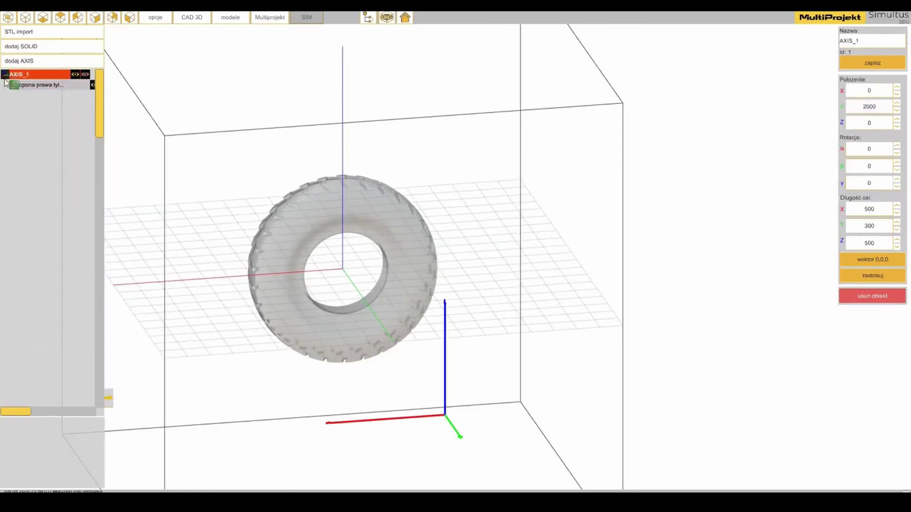
pyautogui.click(305, 17)
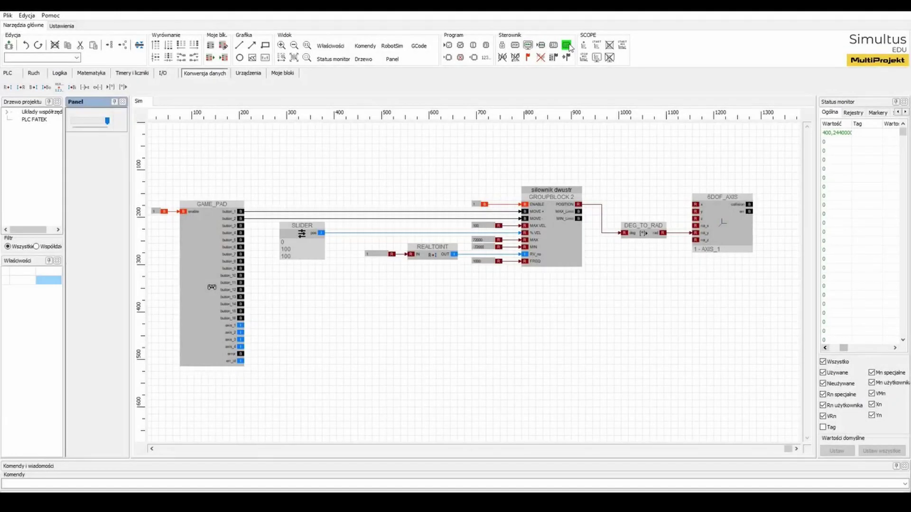
pyautogui.click(568, 45)
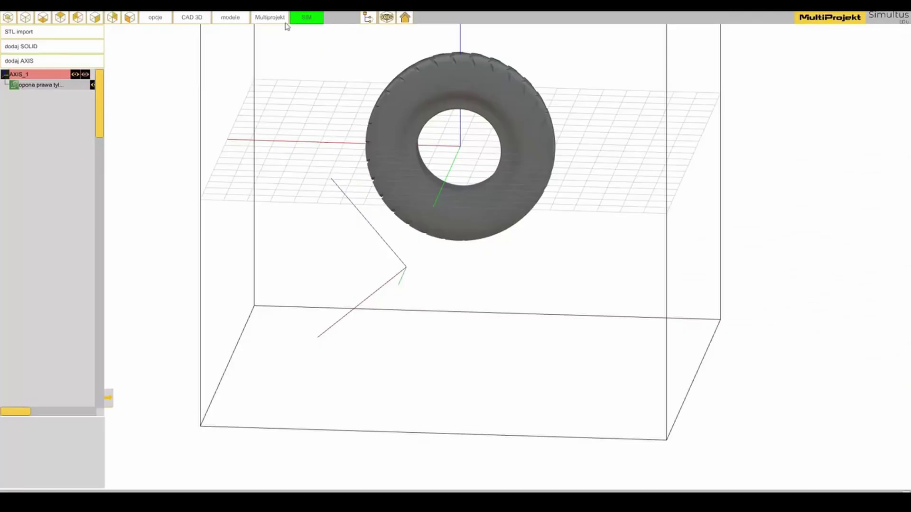
# Stop the simulation, detach the opona prawa tyl solid from AXIS_1 and return the axis to position X 0, Y 0, Z 0.
pyautogui.click(307, 19)
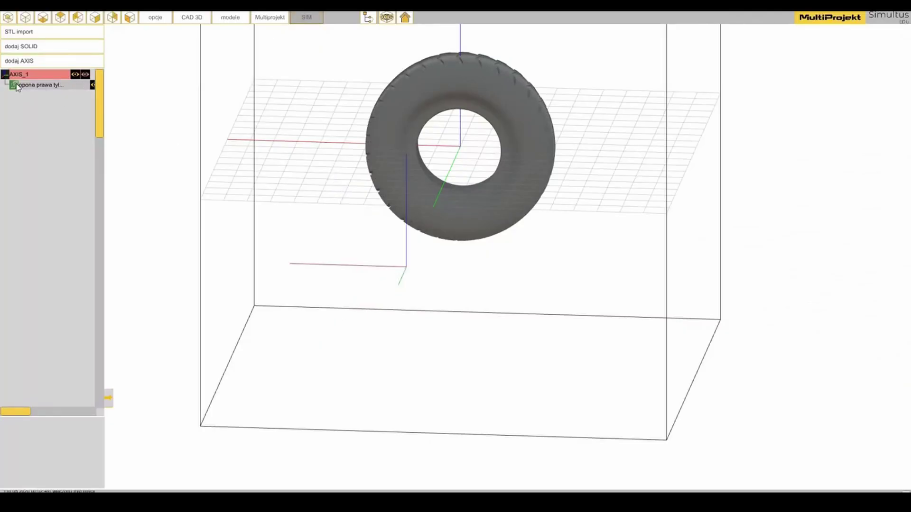
pyautogui.moveTo(17, 87); pyautogui.dragTo(25, 110)
pyautogui.click(29, 75)
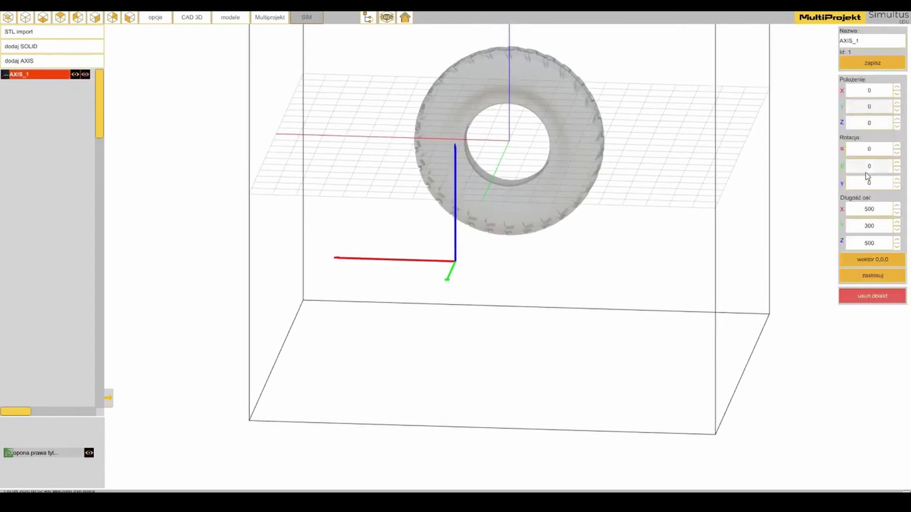
pyautogui.moveTo(557, 296); pyautogui.dragTo(307, 195)
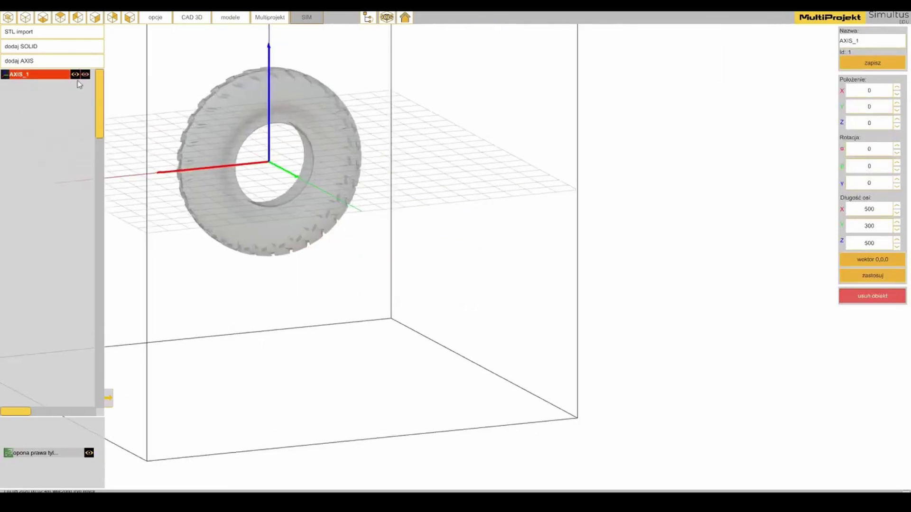
pyautogui.click(57, 76)
pyautogui.scroll(5, 375, 249)
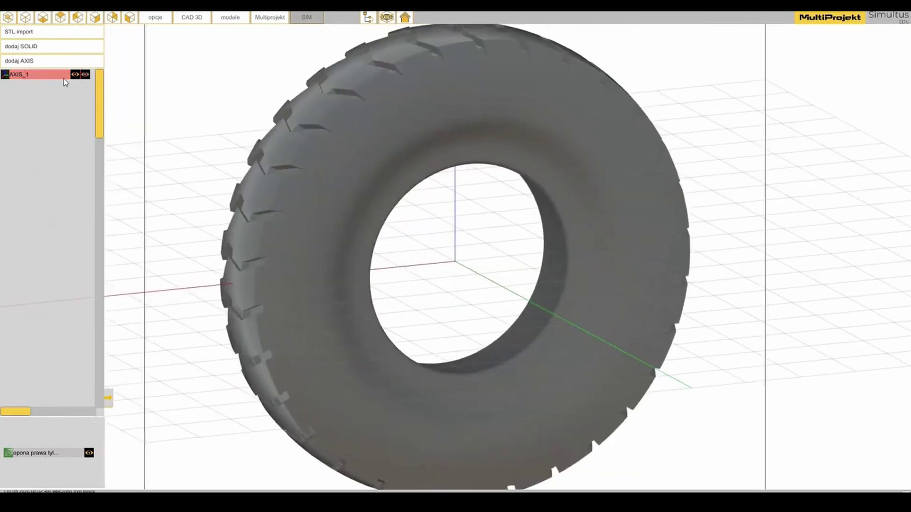
# Set the X position of AXIS_1 to 300.
pyautogui.click(64, 79)
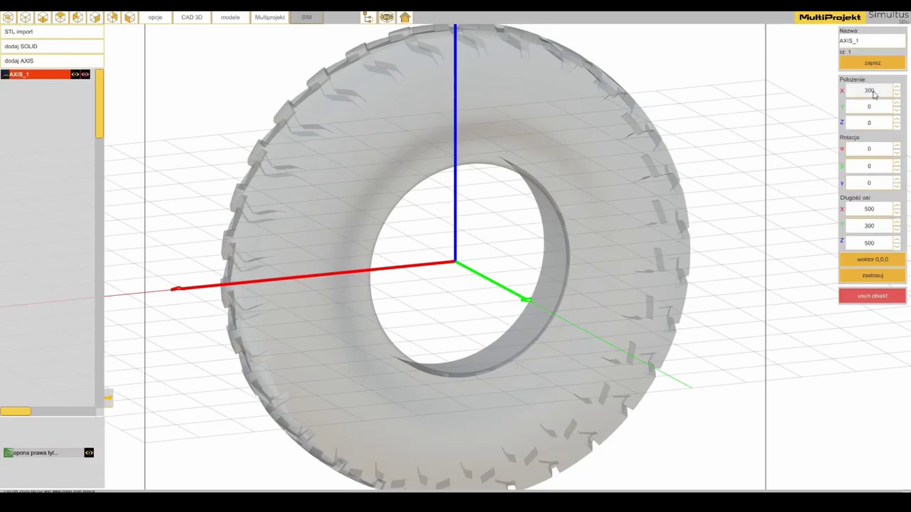
pyautogui.press('Return')
pyautogui.scroll(-6, 553, 156)
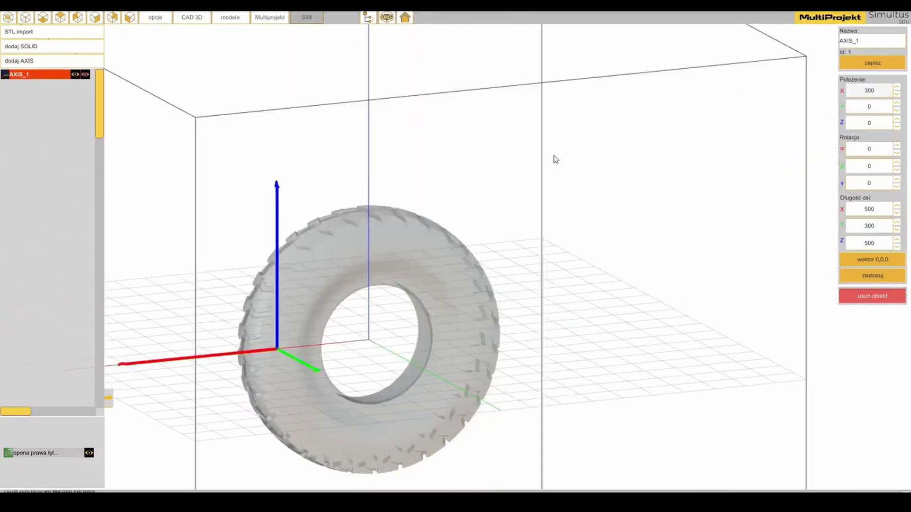
# Attach the opona prawa tyl solid to the shifted AXIS_1 and run the simulation.
pyautogui.moveTo(6, 456); pyautogui.dragTo(11, 78)
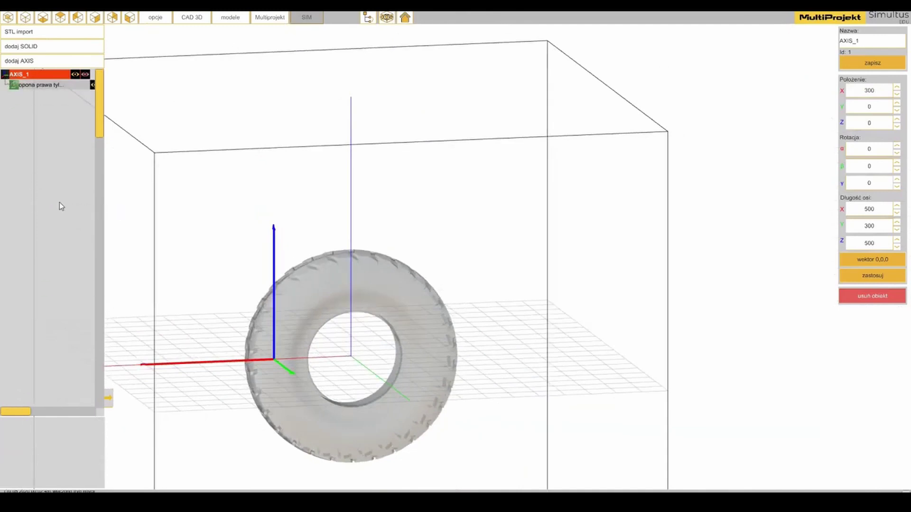
pyautogui.click(307, 17)
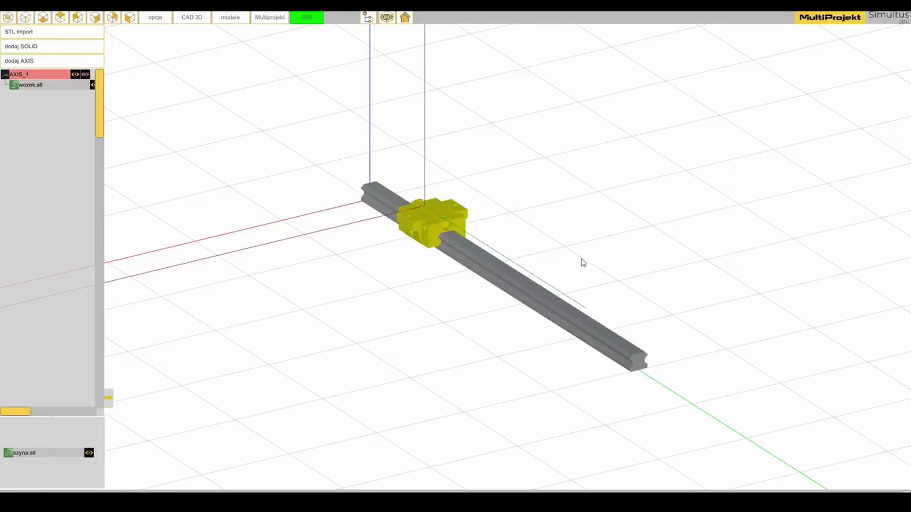
# In the rail-and-carriage model, detach the wozek.stl solid from AXIS_1 and set the axis's Y position to 200.
pyautogui.moveTo(464, 315); pyautogui.dragTo(551, 317)
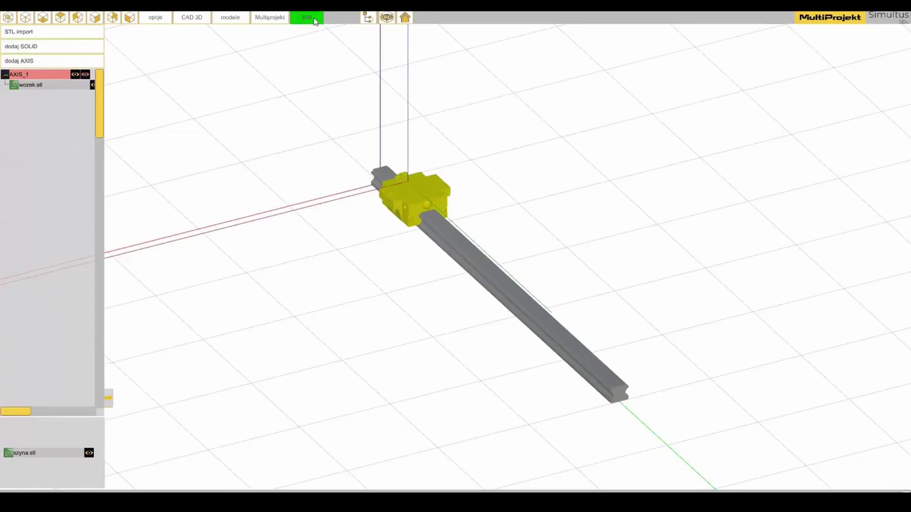
pyautogui.click(14, 86)
pyautogui.click(27, 75)
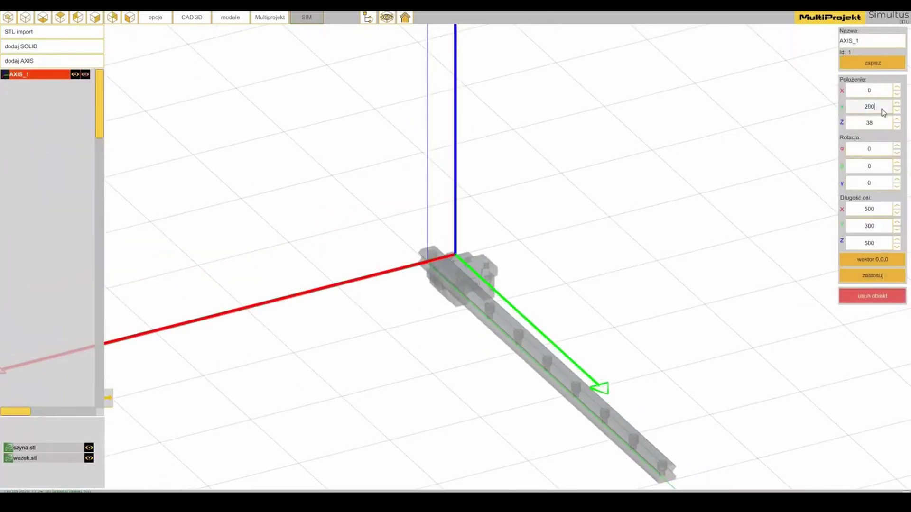
pyautogui.press('Return')
pyautogui.moveTo(561, 351); pyautogui.dragTo(368, 340)
# Attach wozek.stl to AXIS_1 again and run the simulation from the block-diagram program, viewing the carriage on the rail.
pyautogui.moveTo(8, 465); pyautogui.dragTo(17, 76)
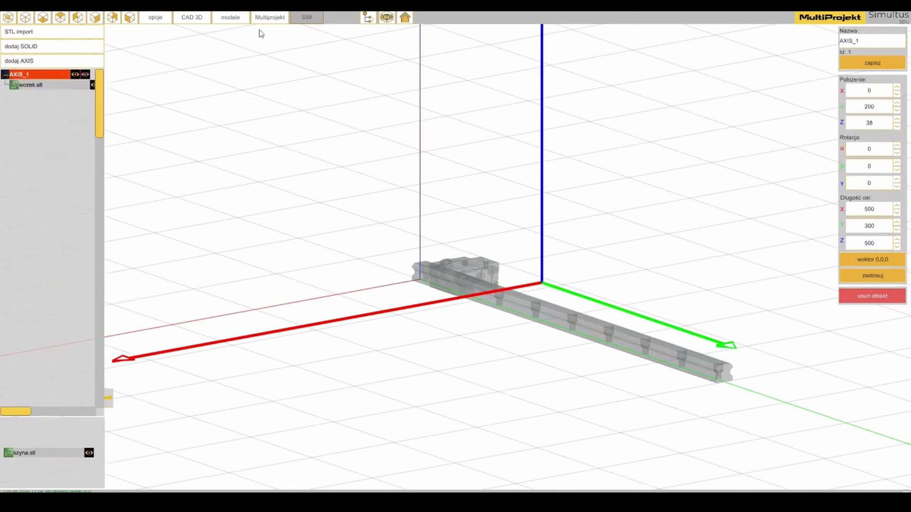
pyautogui.click(307, 17)
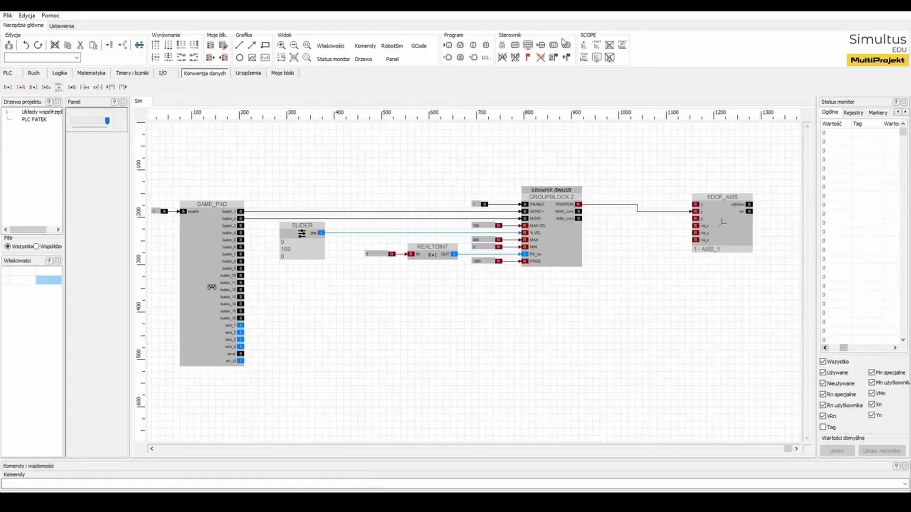
pyautogui.click(566, 45)
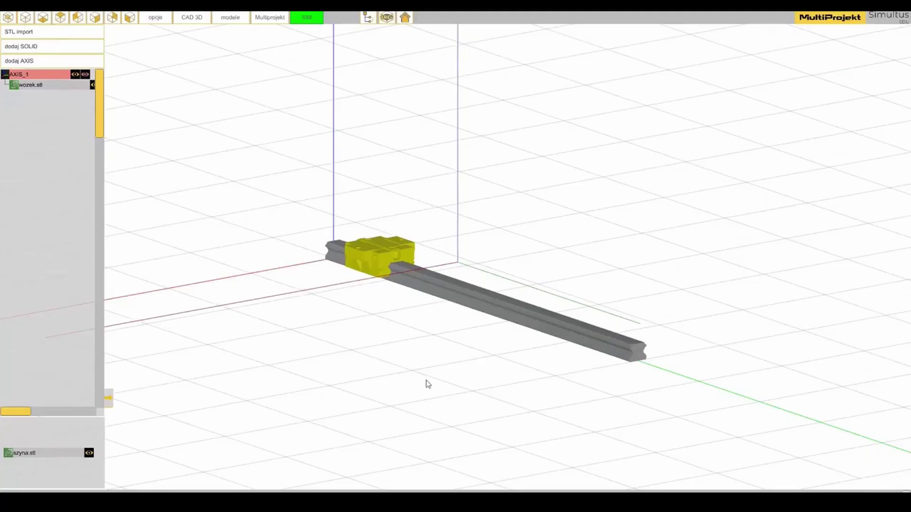
pyautogui.moveTo(392, 310); pyautogui.dragTo(337, 170, button='middle')
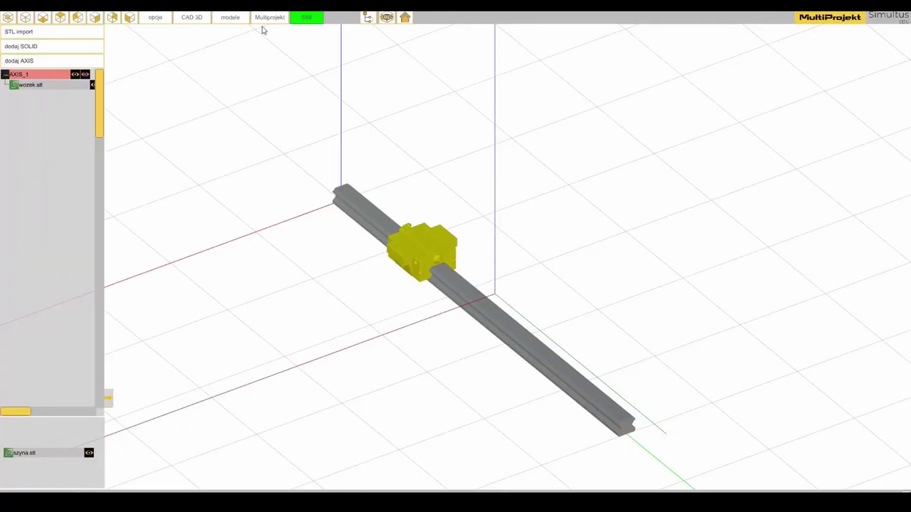
# Stop the carriage simulation and detach the wozek.stl solid from AXIS_1.
pyautogui.click(302, 23)
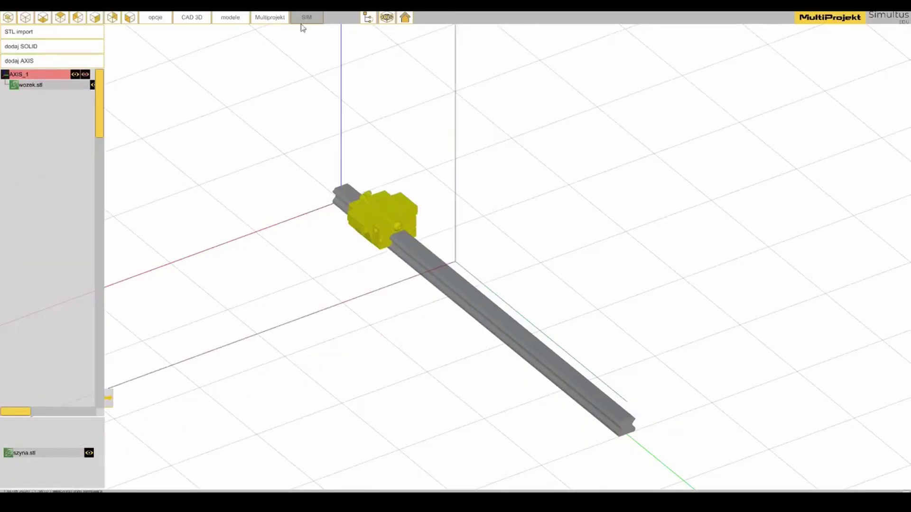
pyautogui.moveTo(18, 87); pyautogui.dragTo(31, 105)
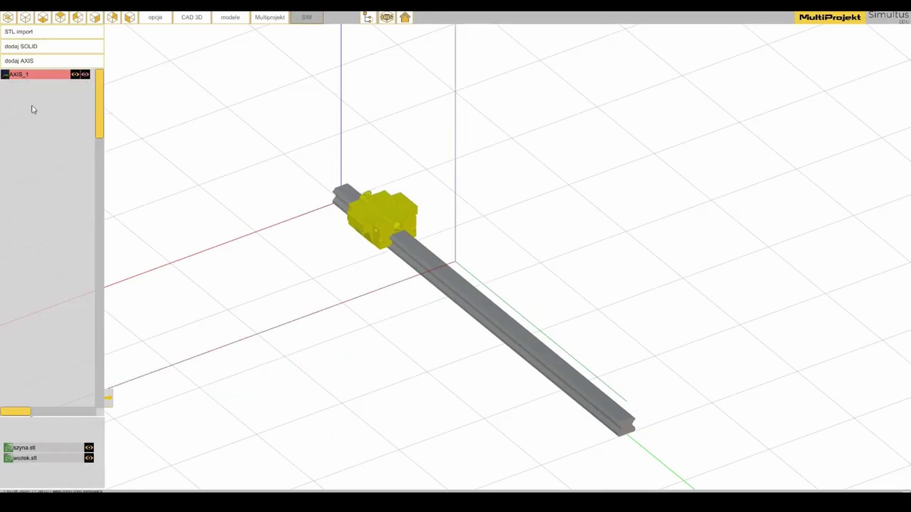
# Move AXIS_1 away from the rail by setting its X position to 150 and its Z position to 300.
pyautogui.click(80, 76)
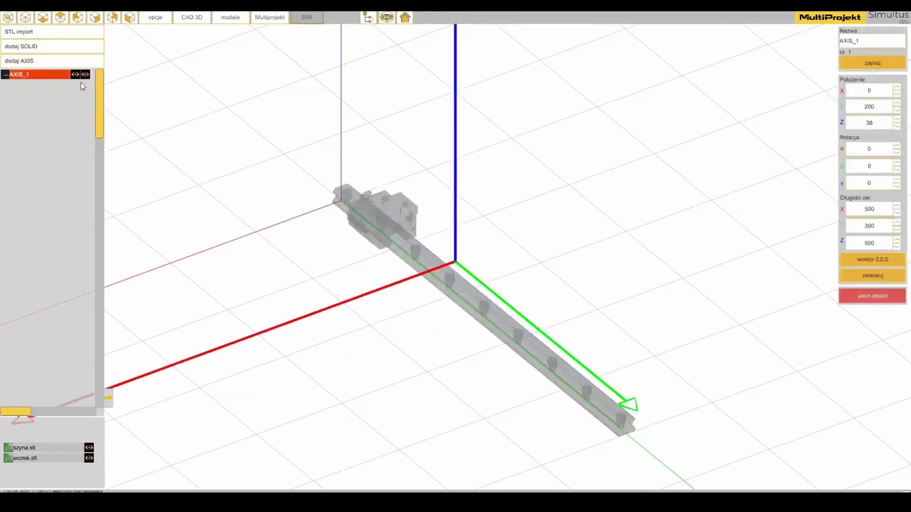
pyautogui.doubleClick(872, 87)
pyautogui.write('150')
pyautogui.press('Return')
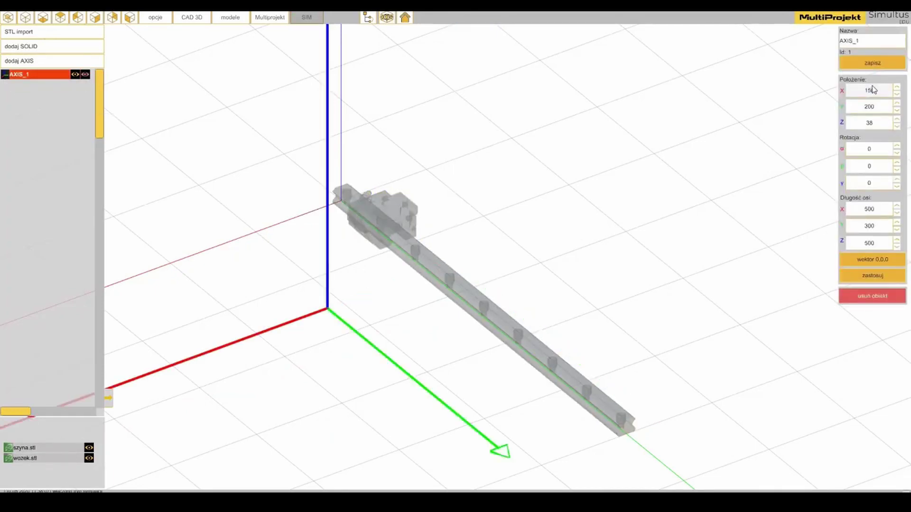
pyautogui.moveTo(690, 265); pyautogui.dragTo(490, 268)
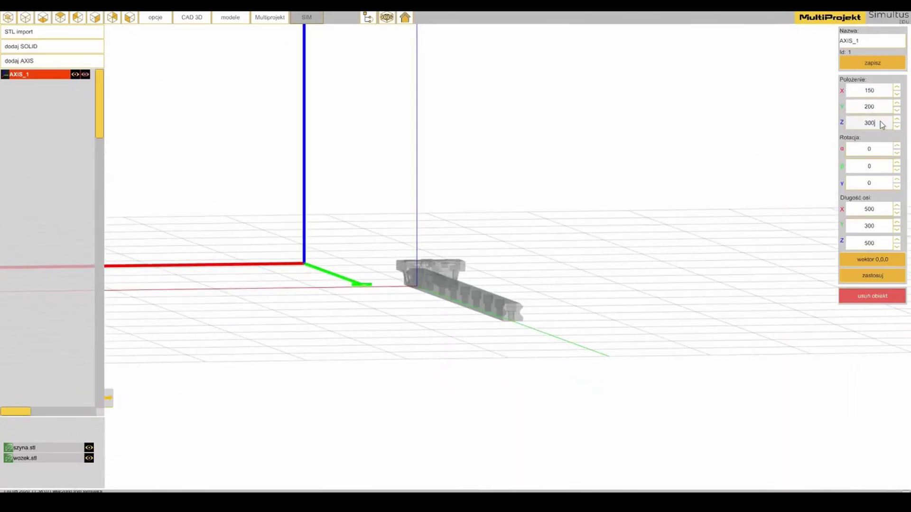
pyautogui.press('Return')
pyautogui.scroll(-4, 402, 243)
pyautogui.moveTo(403, 243); pyautogui.dragTo(458, 279)
# Reattach the wozek.stl solid to the displaced AXIS_1 and start the simulation from the block-diagram program.
pyautogui.moveTo(10, 462); pyautogui.dragTo(19, 74)
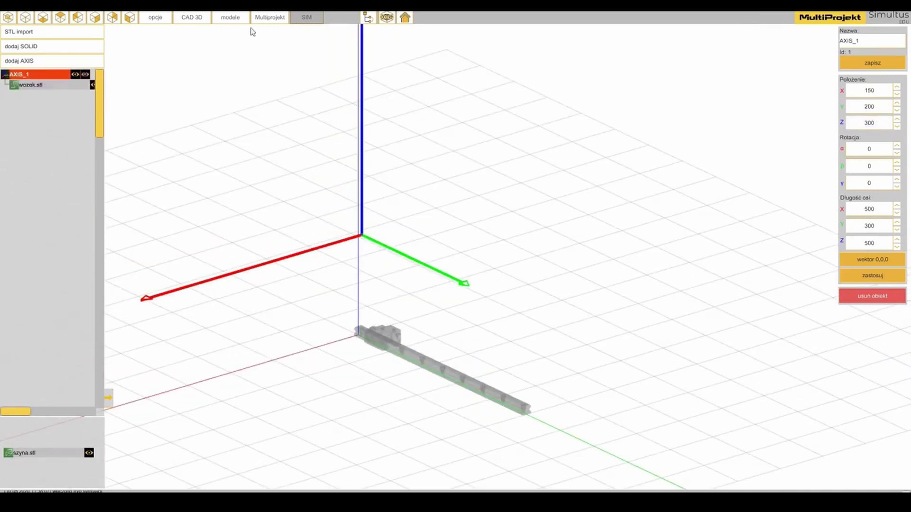
pyautogui.click(306, 18)
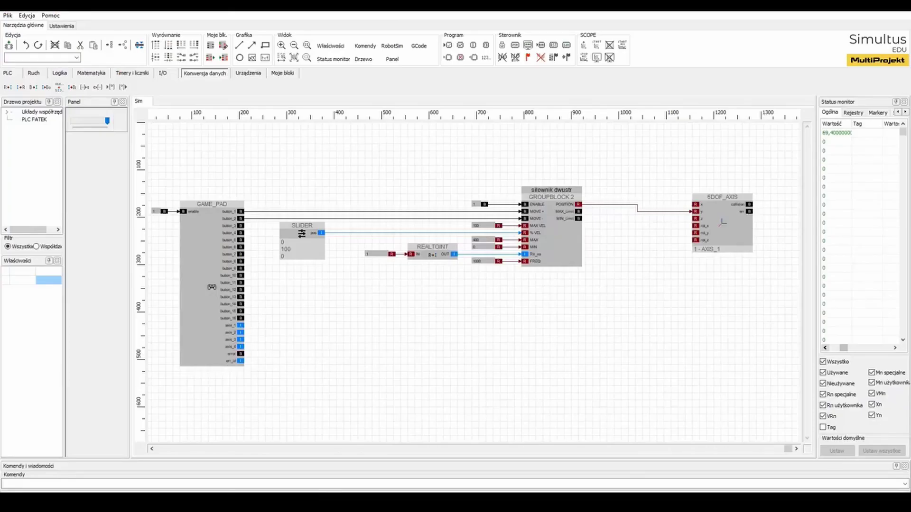
pyautogui.click(566, 46)
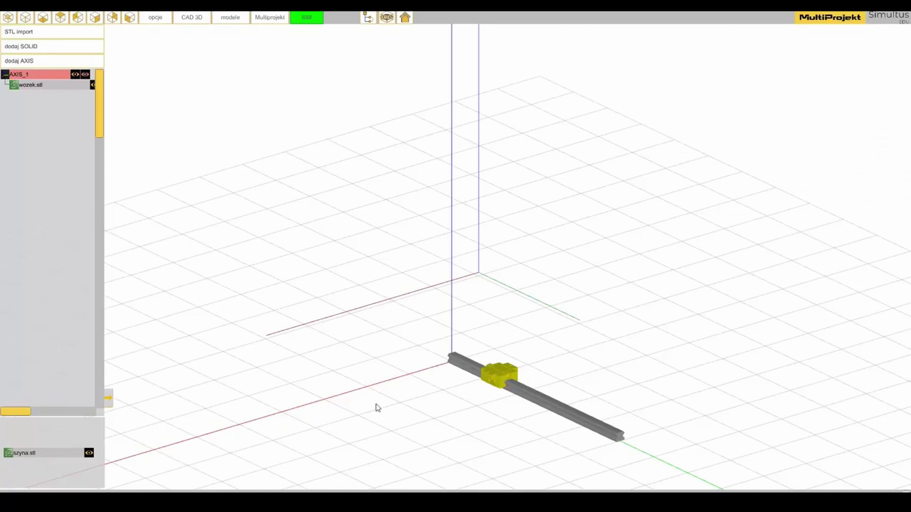
# Examine the carriage's travel along the rail from several angles and compare it with the position of the distant AXIS_1.
pyautogui.moveTo(398, 355); pyautogui.dragTo(602, 380, button='middle')
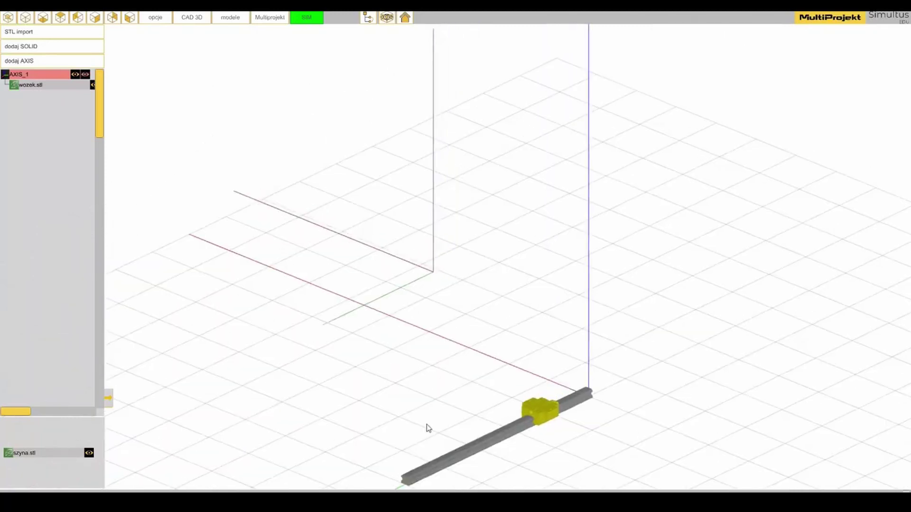
pyautogui.scroll(5, 489, 436)
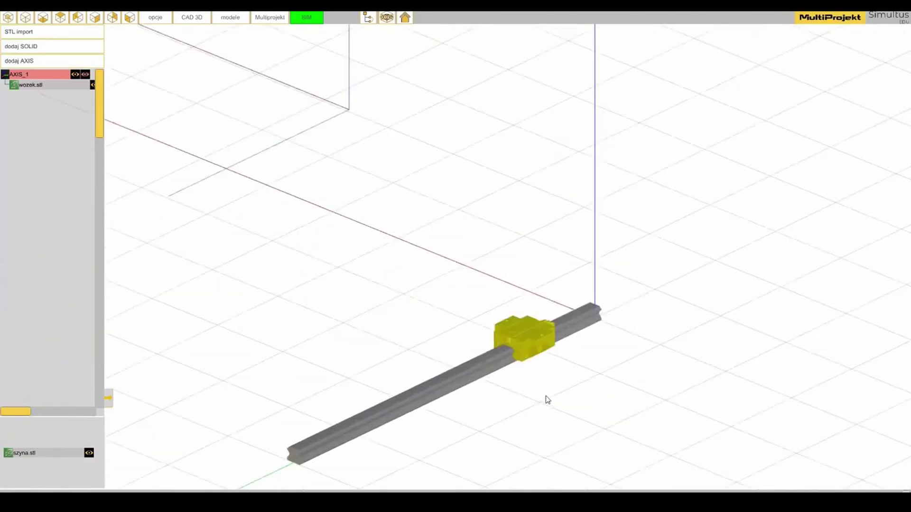
pyautogui.scroll(4, 548, 400)
pyautogui.moveTo(373, 288); pyautogui.dragTo(518, 324, button='middle')
pyautogui.scroll(-3, 457, 321)
pyautogui.moveTo(458, 321); pyautogui.dragTo(490, 309, button='middle')
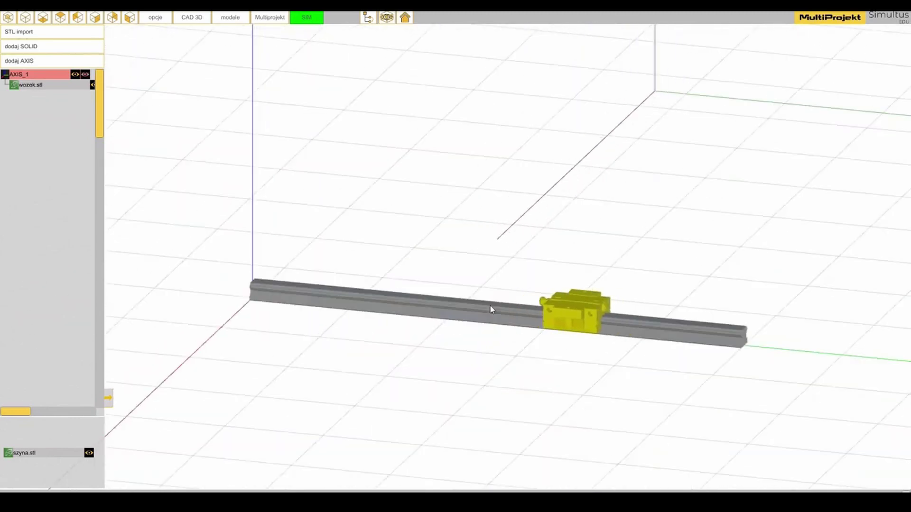
pyautogui.click(45, 75)
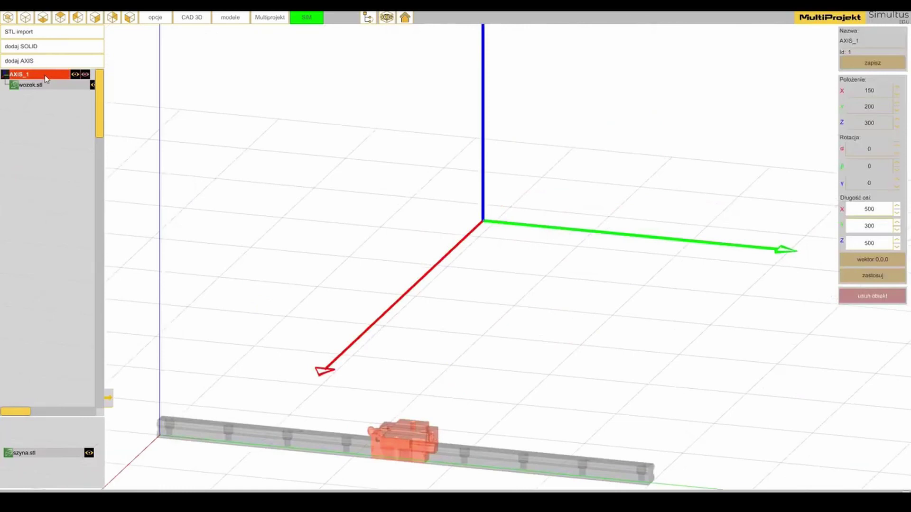
pyautogui.moveTo(390, 397); pyautogui.dragTo(397, 398, button='middle')
pyautogui.moveTo(397, 398); pyautogui.dragTo(416, 296, button='middle')
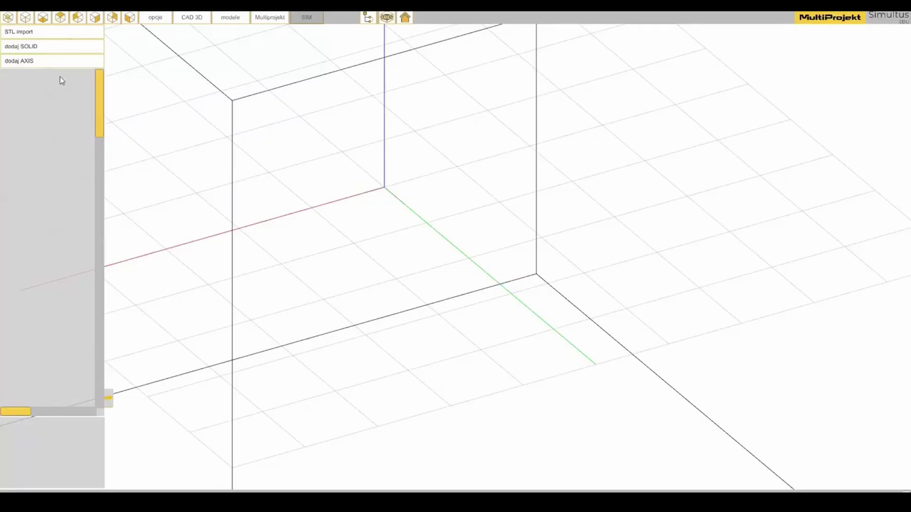
# Add an axis to the empty project and position it at X 100 and Y 200.
pyautogui.scroll(-3, 327, 205)
pyautogui.moveTo(519, 280); pyautogui.dragTo(484, 251)
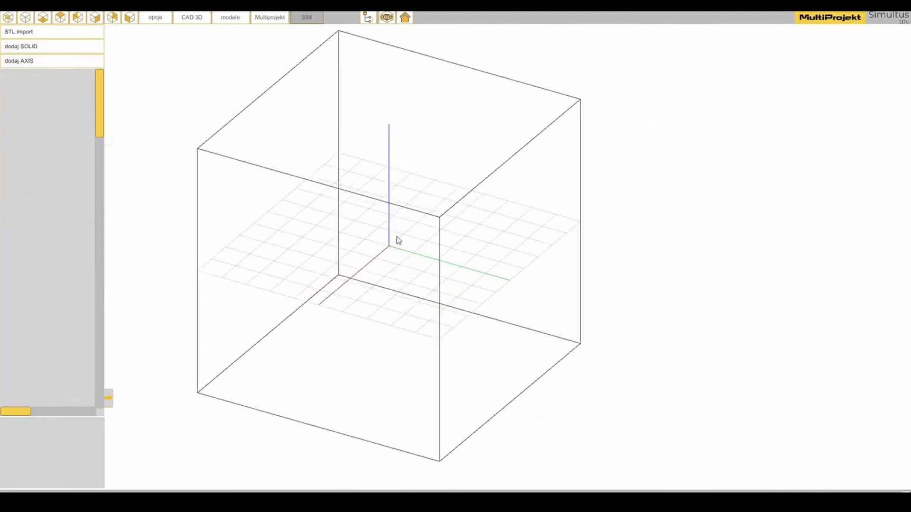
pyautogui.scroll(5, 398, 240)
pyautogui.click(44, 62)
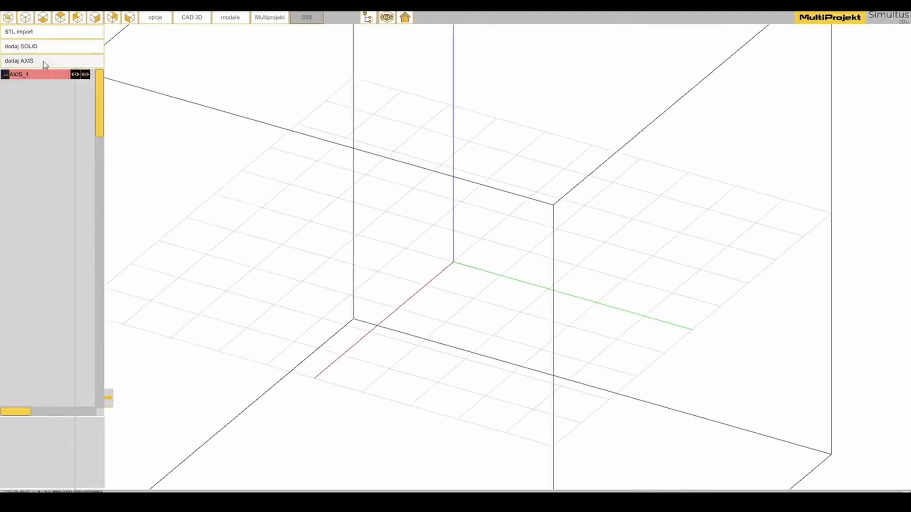
pyautogui.click(41, 76)
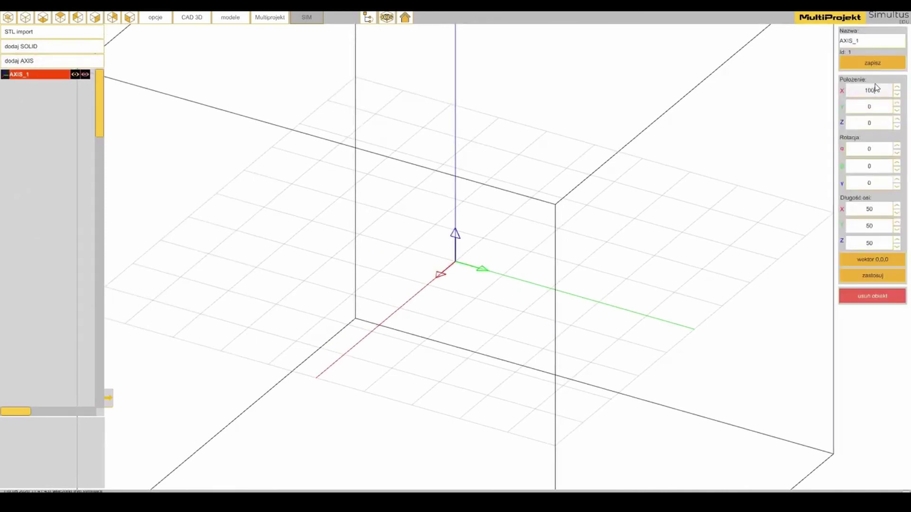
pyautogui.press('Return')
pyautogui.click(877, 109)
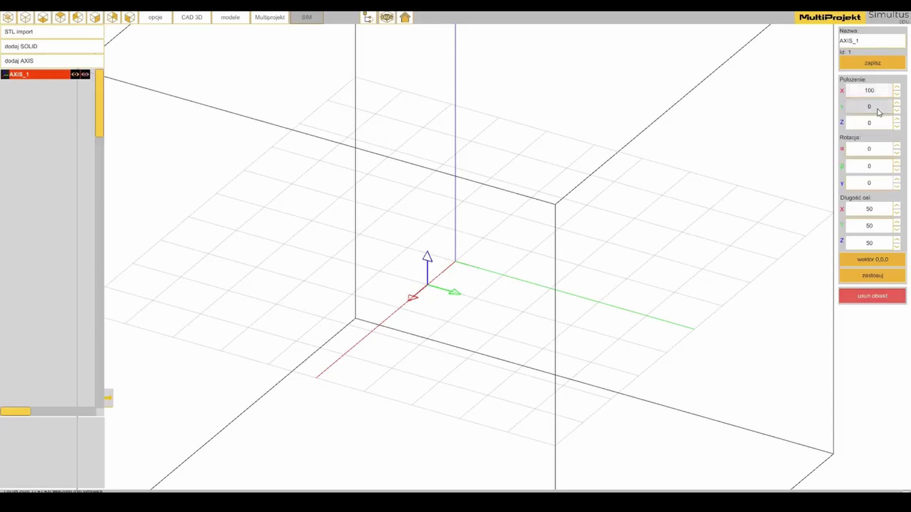
pyautogui.press('Return')
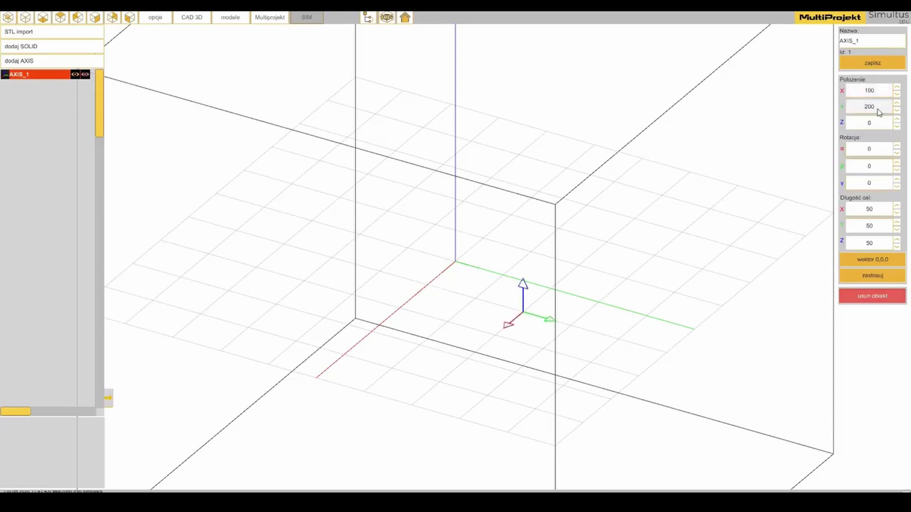
pyautogui.moveTo(617, 268); pyautogui.dragTo(559, 300)
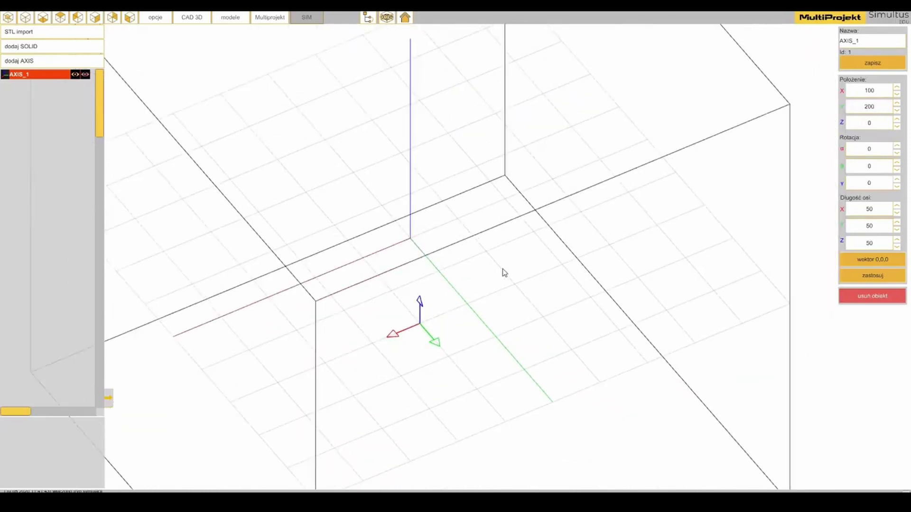
# Turn off the display of the project area's boundaries in the 3D view options.
pyautogui.click(155, 21)
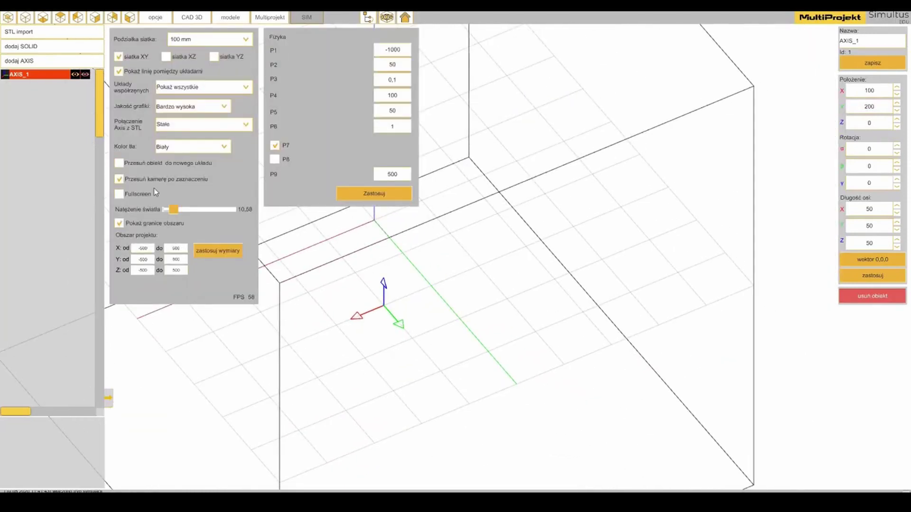
pyautogui.click(146, 221)
pyautogui.click(155, 19)
pyautogui.moveTo(238, 59); pyautogui.dragTo(313, 238)
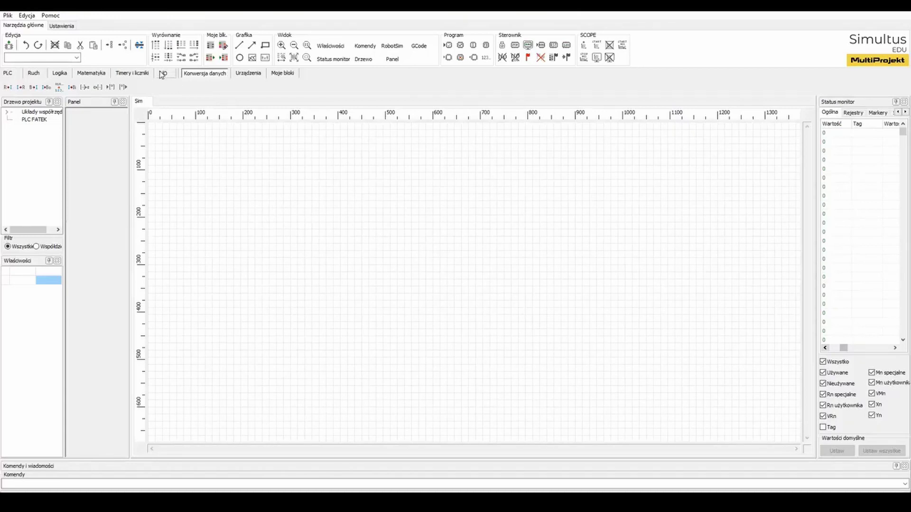
# Place a 6DOF_AXIS block in the middle of the block diagram and assign it to AXIS_1.
pyautogui.click(162, 74)
pyautogui.moveTo(252, 90); pyautogui.dragTo(368, 184)
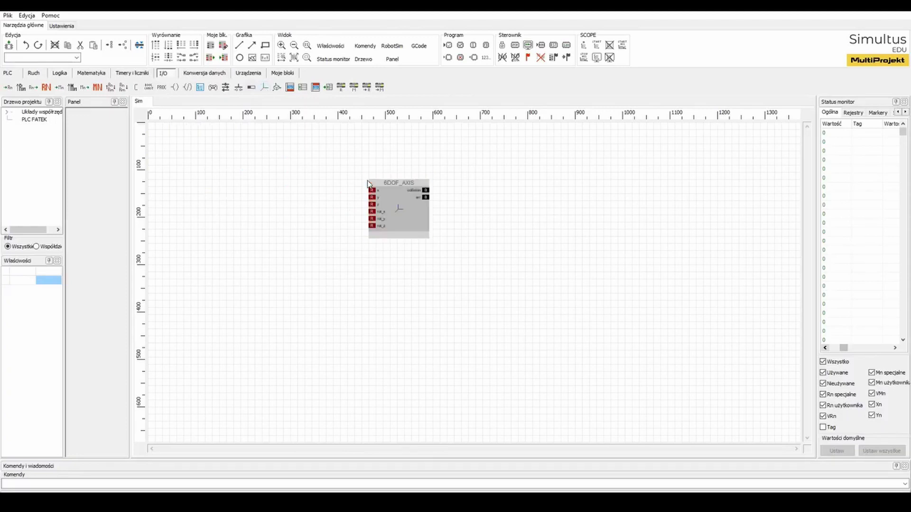
pyautogui.click(408, 204)
pyautogui.click(53, 299)
pyautogui.click(57, 299)
pyautogui.click(61, 317)
pyautogui.moveTo(410, 217); pyautogui.dragTo(417, 232)
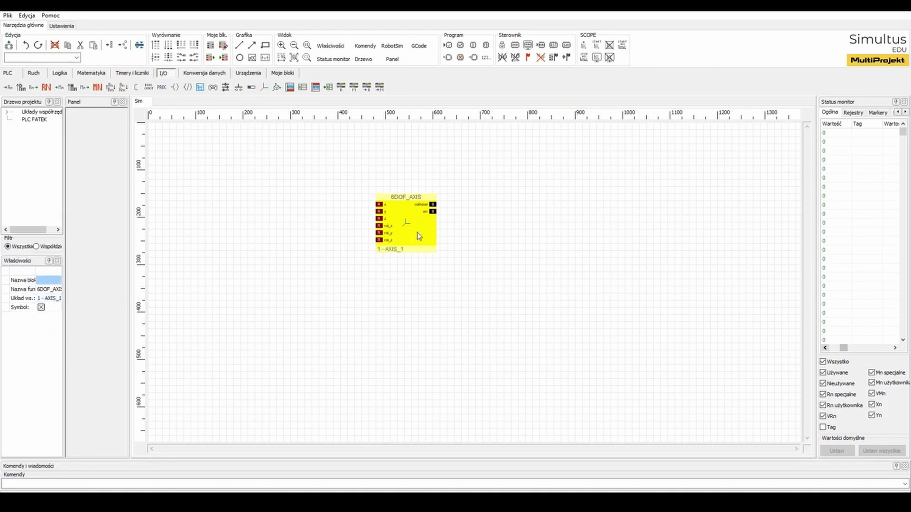
pyautogui.click(482, 240)
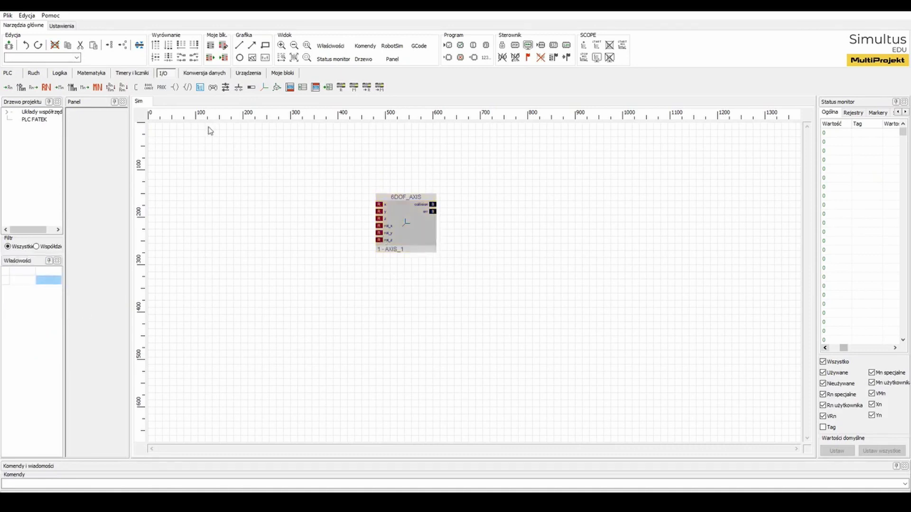
# Add a SLIDER block to the left of the 6DOF_AXIS block and name it X.
pyautogui.click(226, 87)
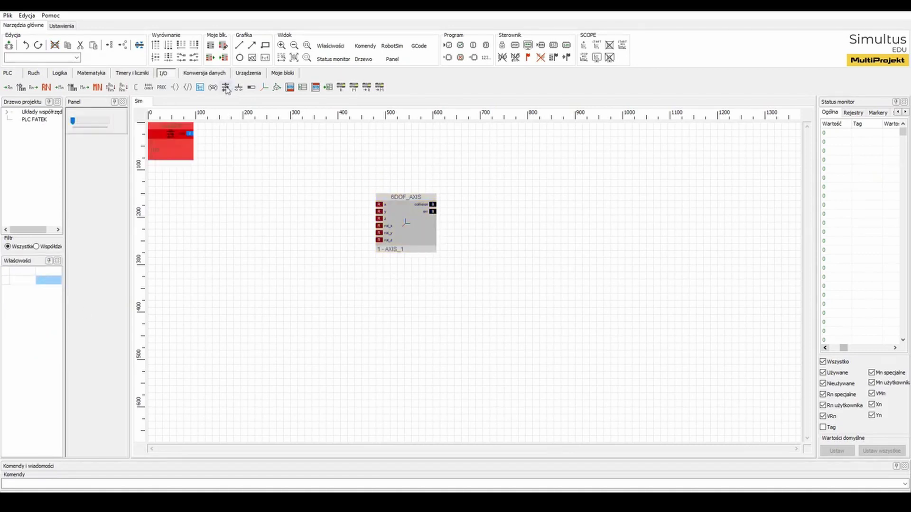
pyautogui.click(187, 167)
pyautogui.click(204, 174)
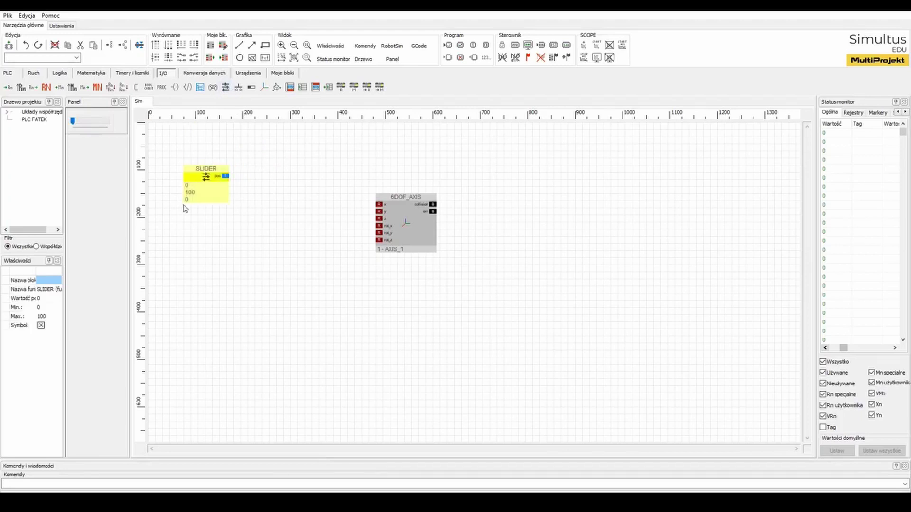
pyautogui.moveTo(64, 279); pyautogui.dragTo(158, 287)
pyautogui.click(65, 282)
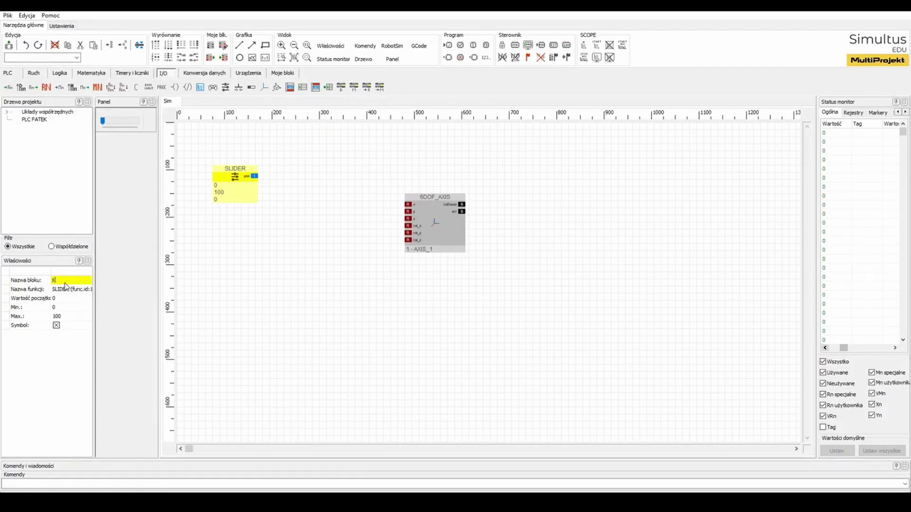
pyautogui.press('Return')
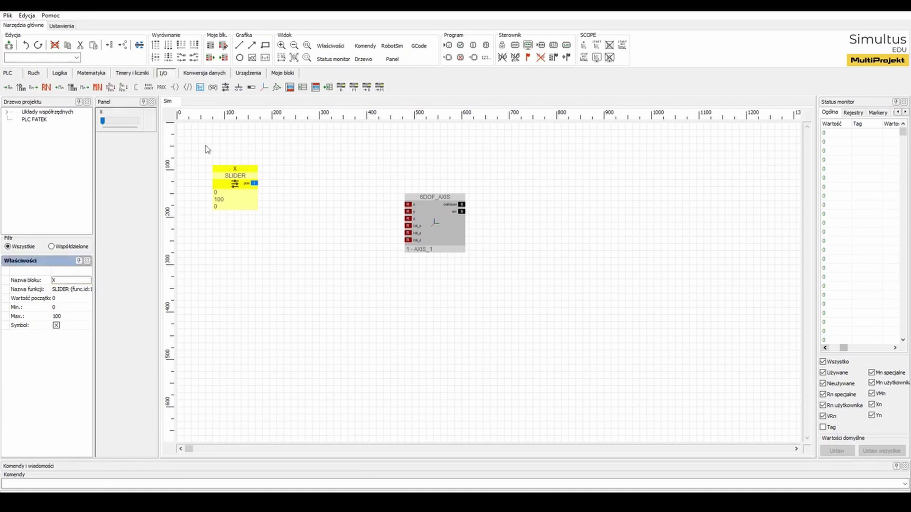
# Add a second SLIDER block below the X slider and name it Y.
pyautogui.click(226, 91)
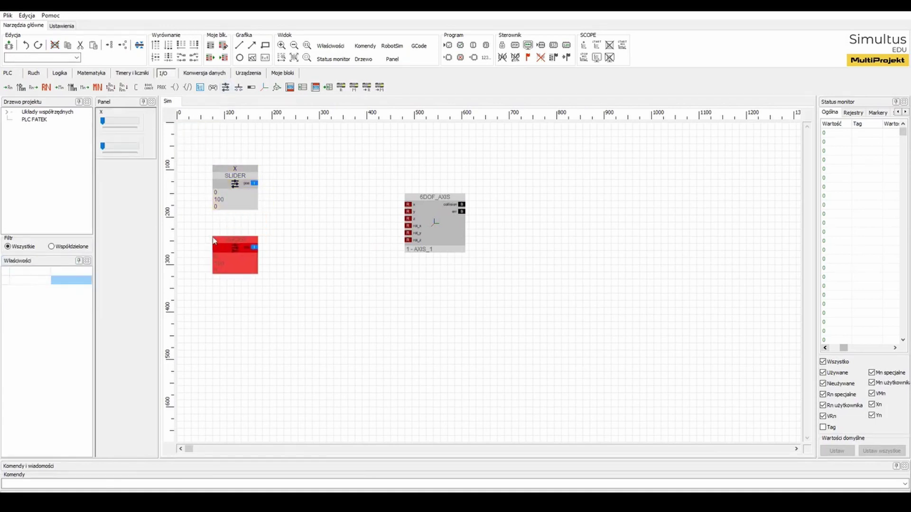
pyautogui.click(235, 254)
pyautogui.click(75, 283)
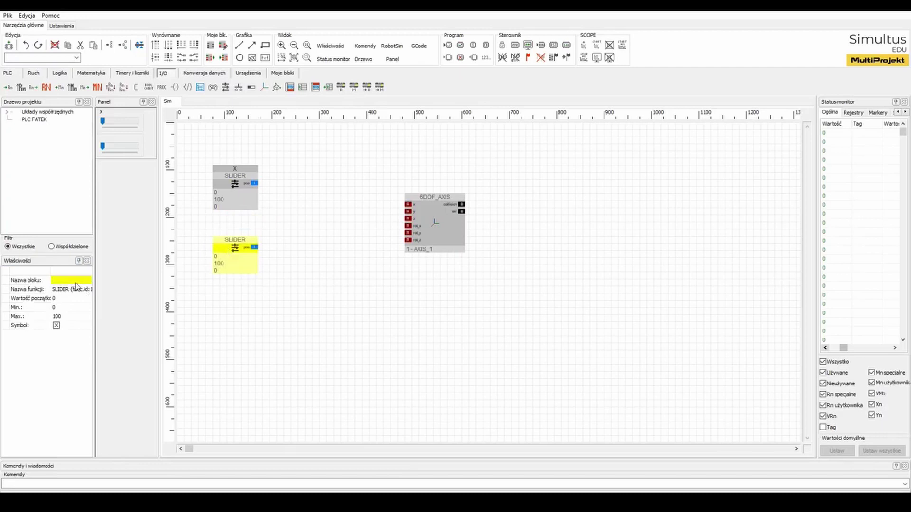
pyautogui.press('Return')
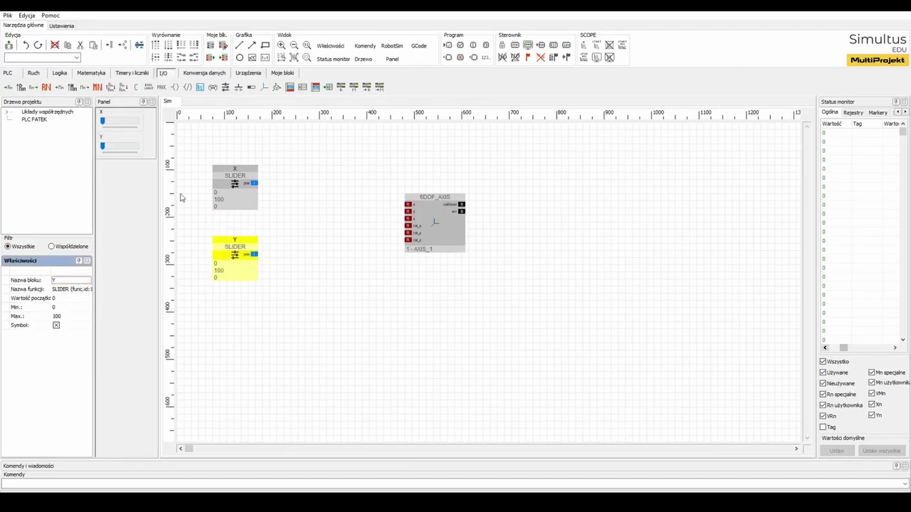
# Add a third SLIDER block below the Y slider and name it ROT Z.
pyautogui.click(226, 88)
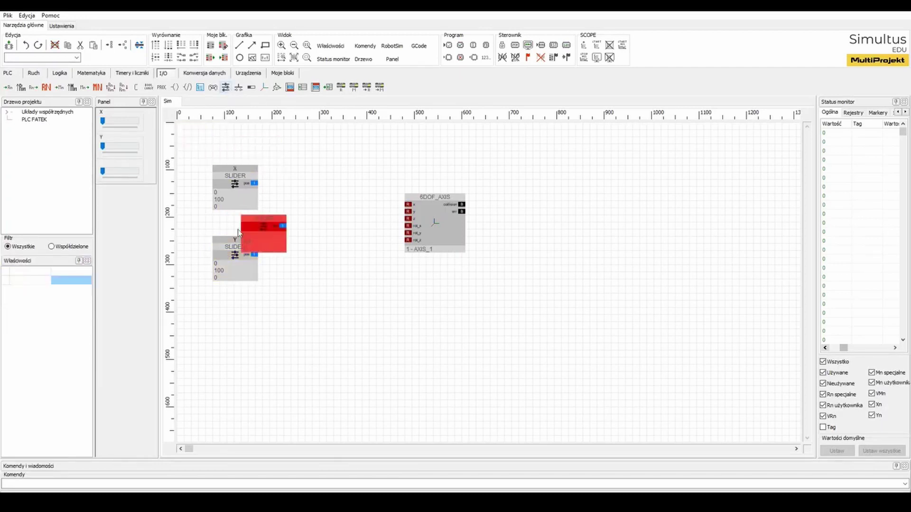
pyautogui.click(235, 327)
pyautogui.click(68, 281)
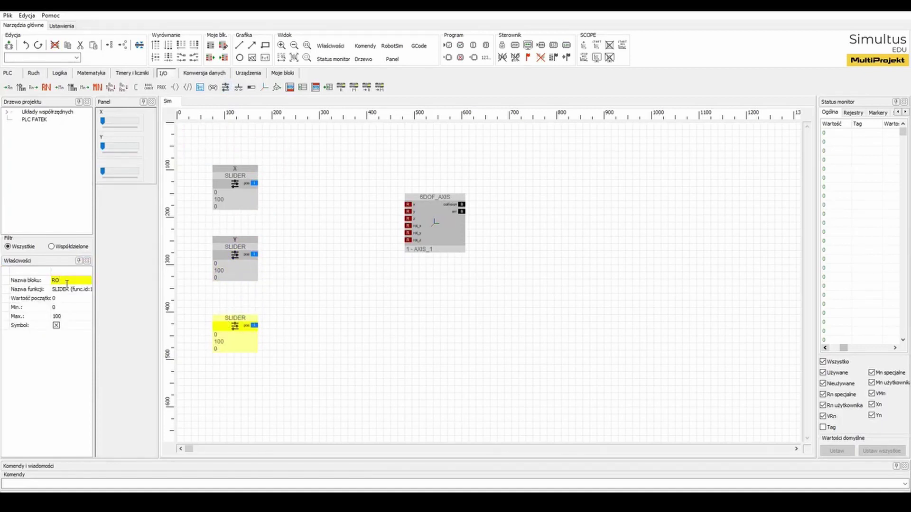
pyautogui.write('ROT Z')
pyautogui.press('Return')
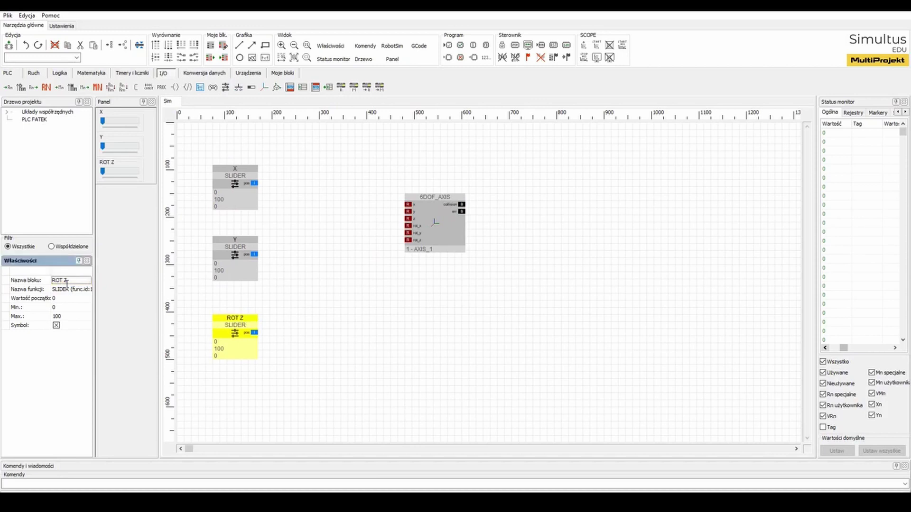
# Set the X slider's minimum to -200 and its maximum to 300.
pyautogui.click(237, 205)
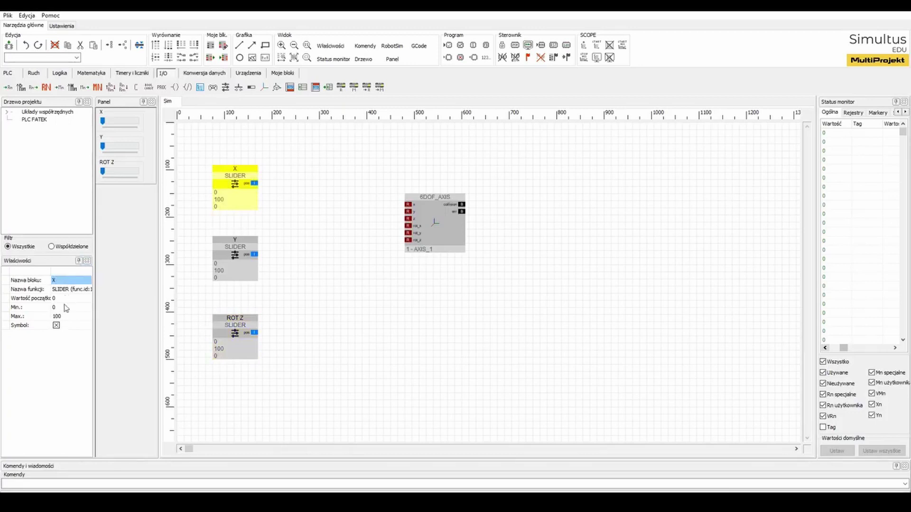
pyautogui.click(65, 309)
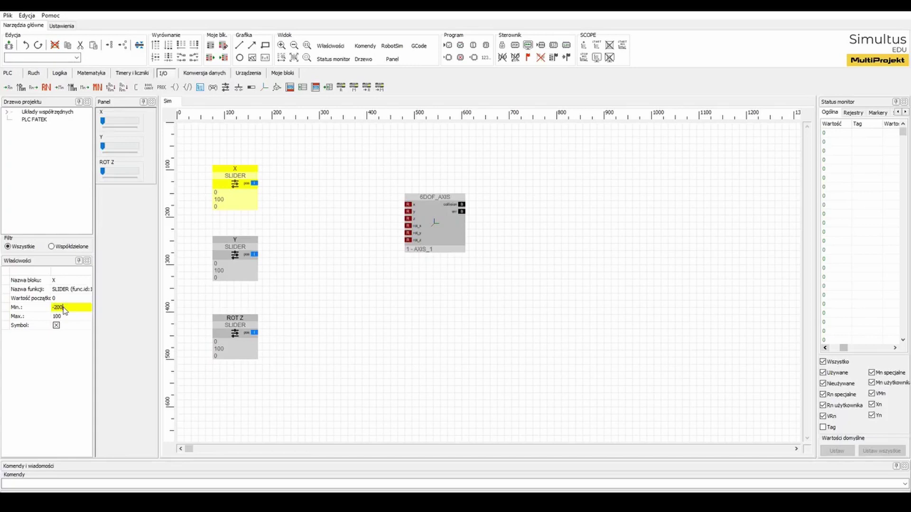
pyautogui.write('-200')
pyautogui.press('Return')
pyautogui.click(67, 317)
pyautogui.press('Return')
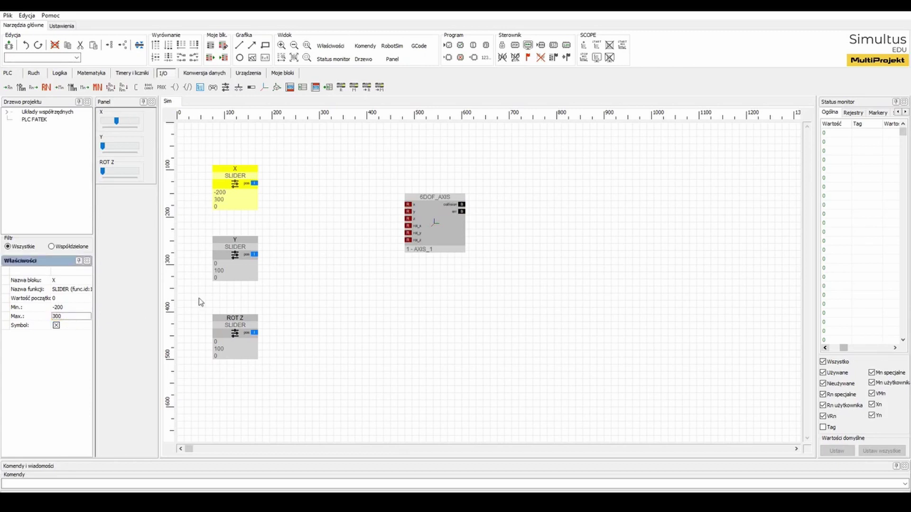
# Set the Y slider's minimum to -100.
pyautogui.click(235, 270)
pyautogui.click(70, 308)
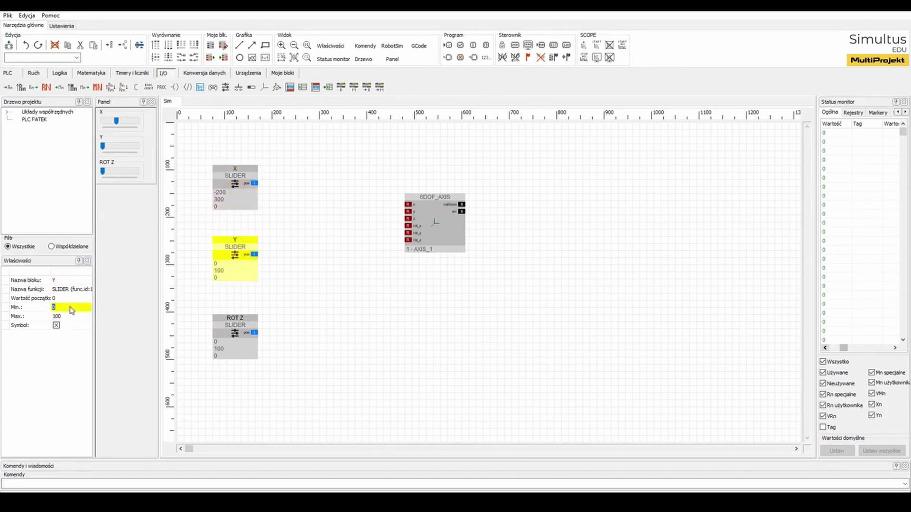
pyautogui.press('Return')
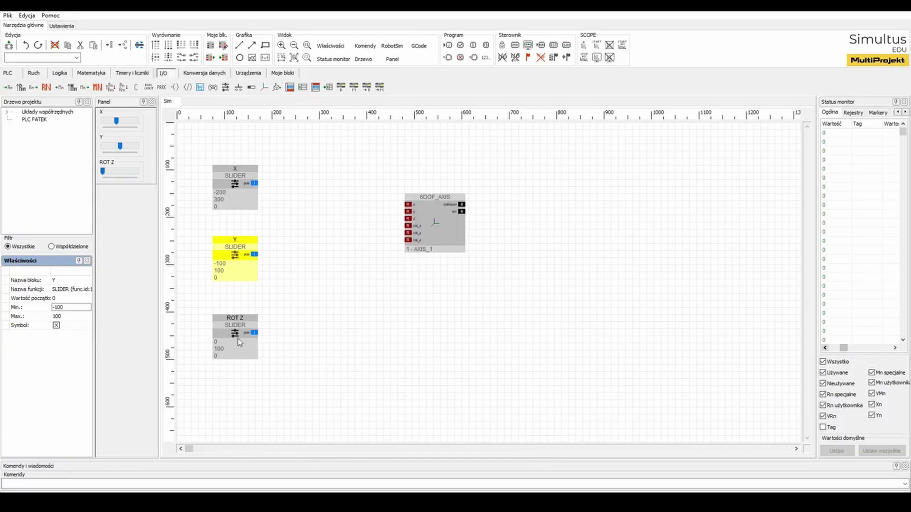
# Set the ROT Z slider's range to a minimum of -90 and a maximum of 90, keeping its symbol displayed.
pyautogui.click(238, 337)
pyautogui.click(68, 309)
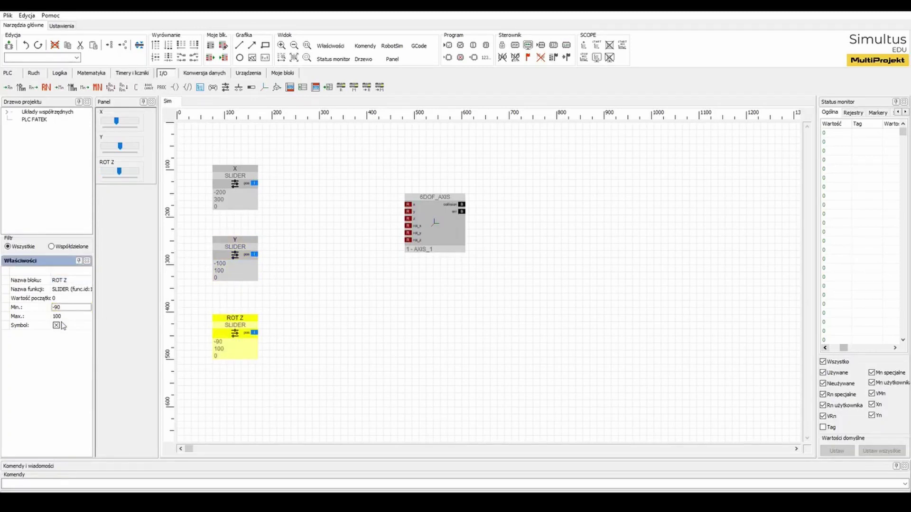
pyautogui.click(64, 317)
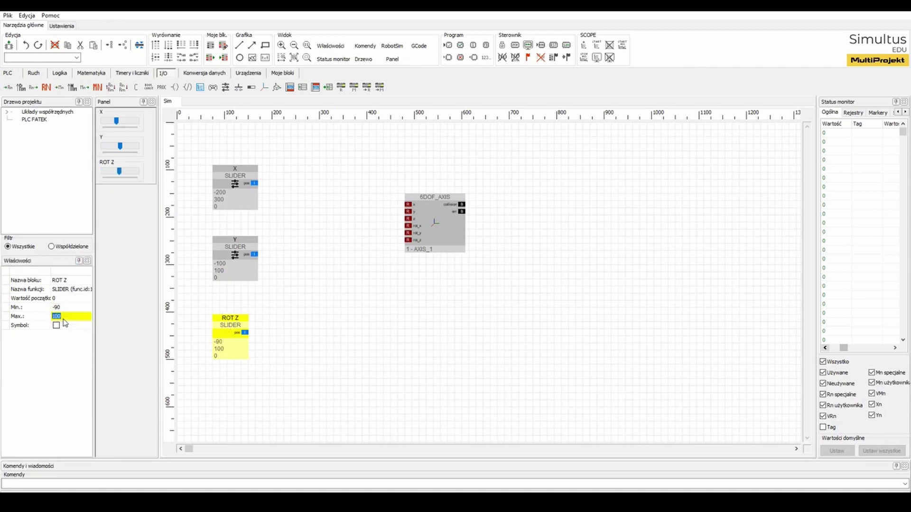
pyautogui.write('90')
pyautogui.press('Return')
pyautogui.click(58, 326)
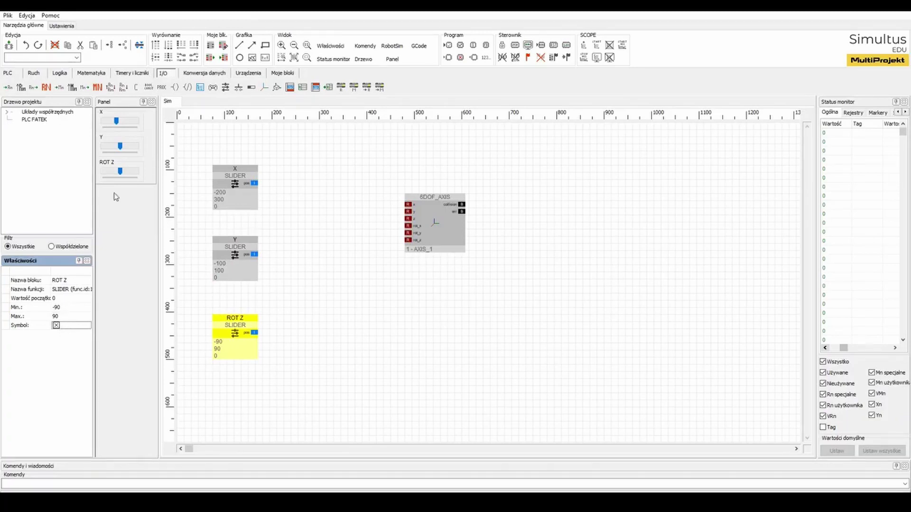
# Add a DEG_TO_RAD conversion block to the right of the ROT Z slider.
pyautogui.click(199, 73)
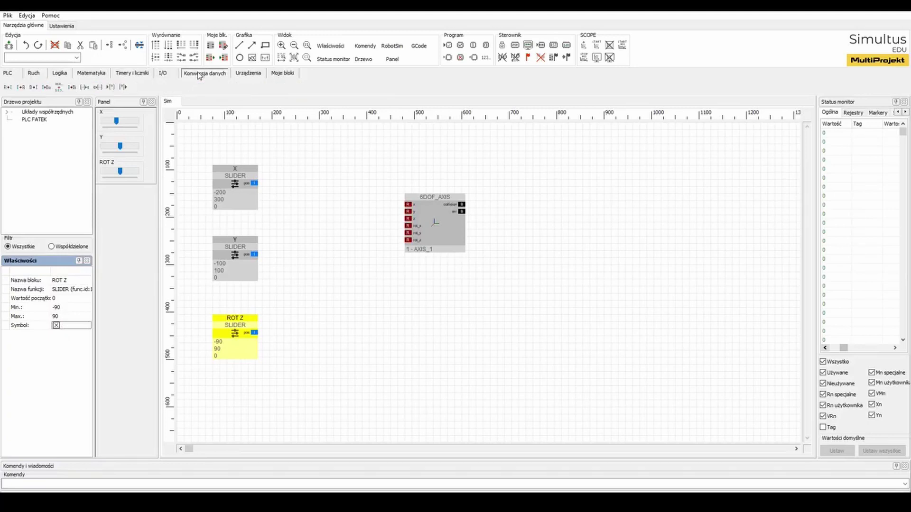
pyautogui.click(123, 87)
pyautogui.click(312, 320)
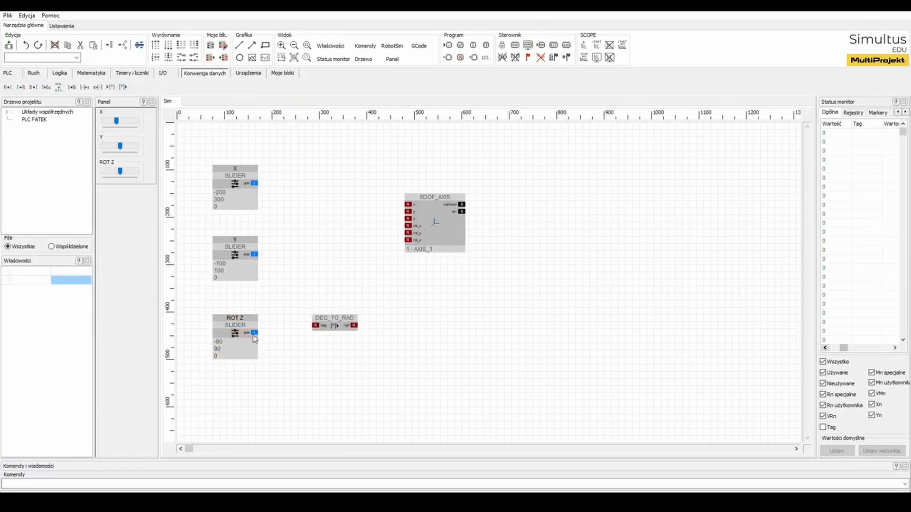
# Wire ROT Z through DEG_TO_RAD, aligned with the slider, to the axis block's Z rotation input, and the X and Y sliders to its x and y inputs.
pyautogui.moveTo(254, 334)
pyautogui.mouseDown()
pyautogui.moveTo(316, 325)
pyautogui.moveTo(407, 241)
pyautogui.mouseUp()
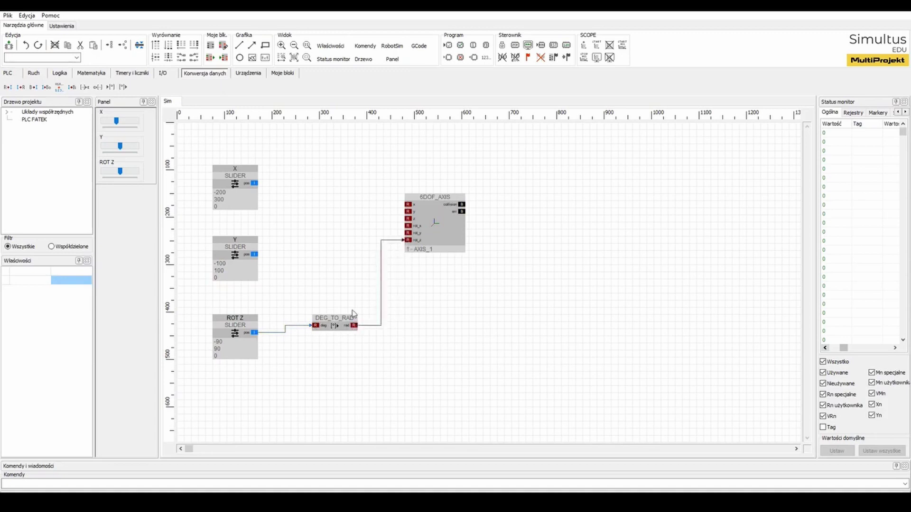
pyautogui.moveTo(340, 318); pyautogui.dragTo(340, 326)
pyautogui.moveTo(255, 183); pyautogui.dragTo(407, 206)
pyautogui.moveTo(255, 255); pyautogui.dragTo(407, 212)
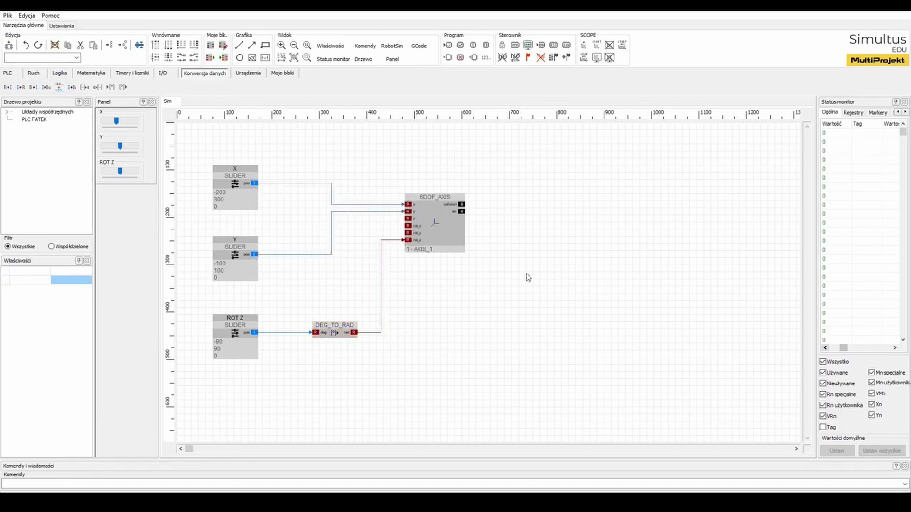
# Add a WRITE_R block for register VR1 above and right of the axis block and wire the X slider's output to it.
pyautogui.click(163, 74)
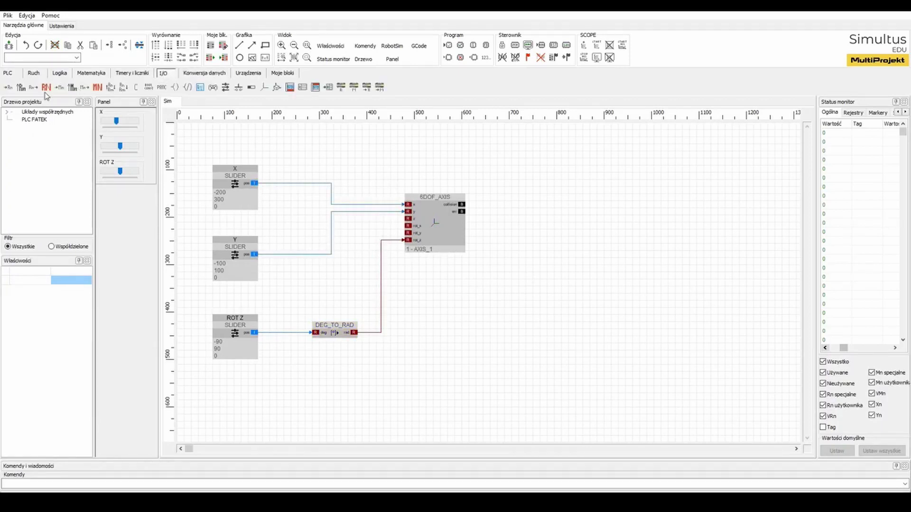
pyautogui.click(8, 87)
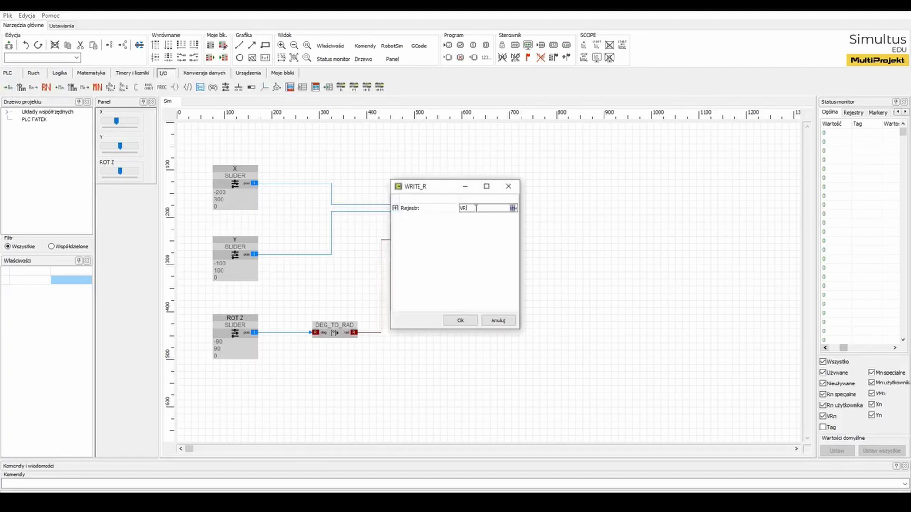
pyautogui.click(512, 209)
pyautogui.click(528, 217)
pyautogui.press('Return')
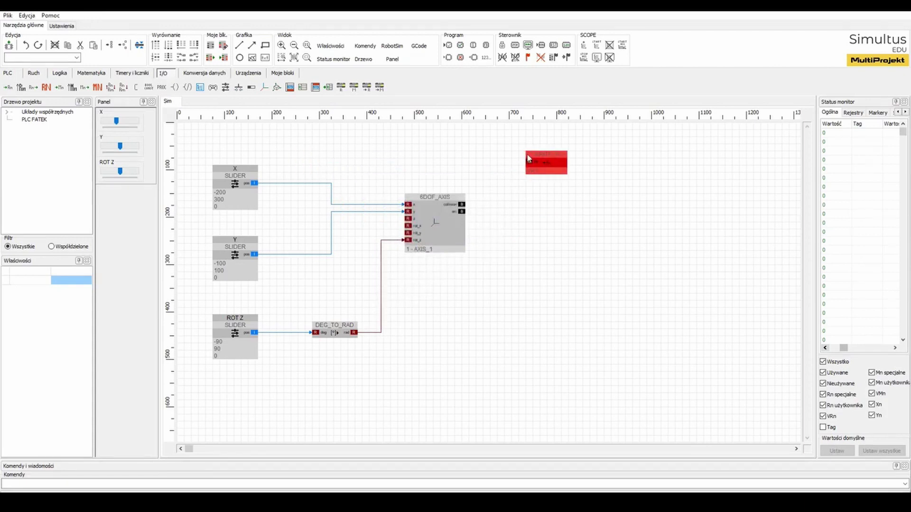
pyautogui.click(528, 158)
pyautogui.moveTo(284, 185); pyautogui.dragTo(528, 163)
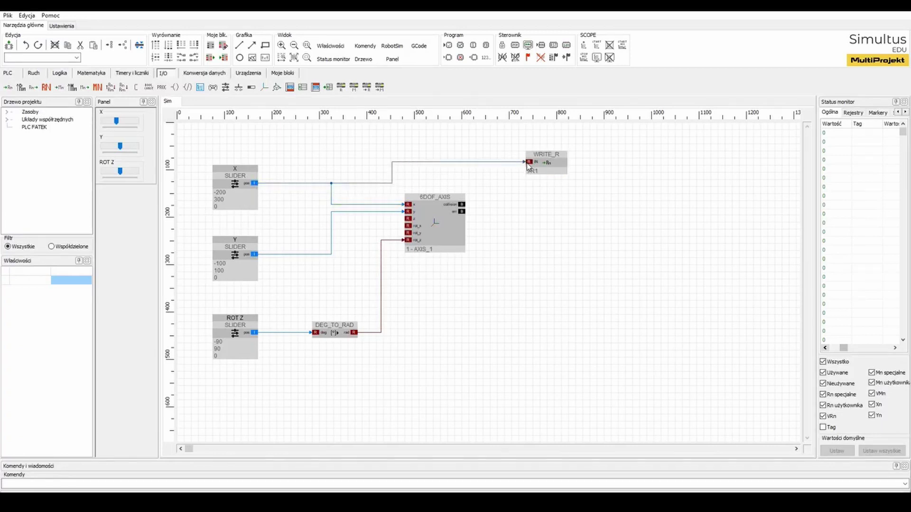
# Add a WRITE_R block for register VR2 below the VR1 block and stack both blocks higher in the diagram.
pyautogui.click(6, 88)
pyautogui.click(514, 208)
pyautogui.click(530, 220)
pyautogui.press('Return')
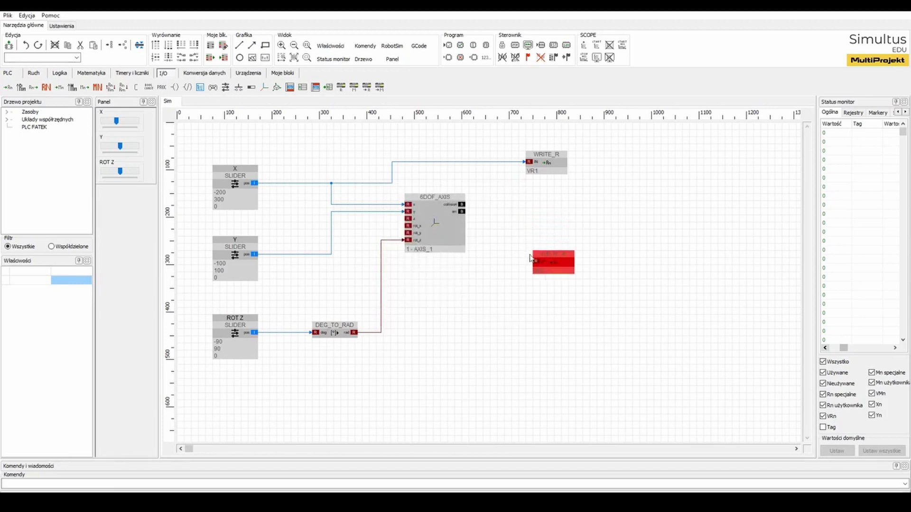
pyautogui.click(527, 192)
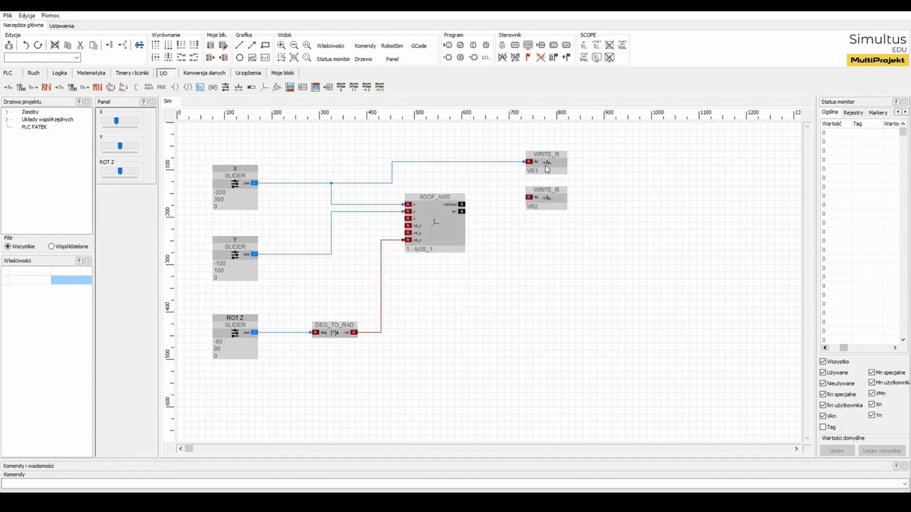
pyautogui.moveTo(545, 167); pyautogui.dragTo(546, 146)
pyautogui.click(553, 203)
pyautogui.moveTo(552, 204); pyautogui.dragTo(560, 174)
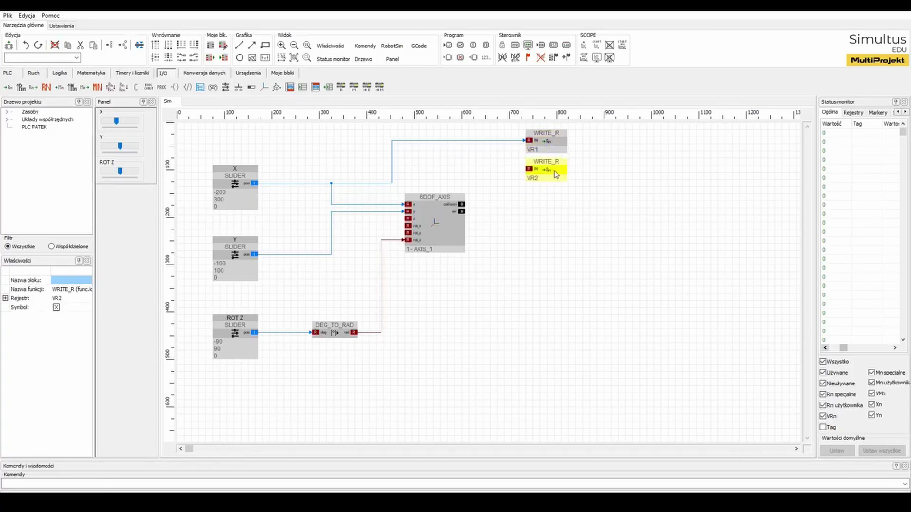
# Wire the Y slider's output to the VR2 block and reroute both register wires so their vertical sections are separated.
pyautogui.click(255, 255)
pyautogui.moveTo(255, 255); pyautogui.dragTo(528, 169)
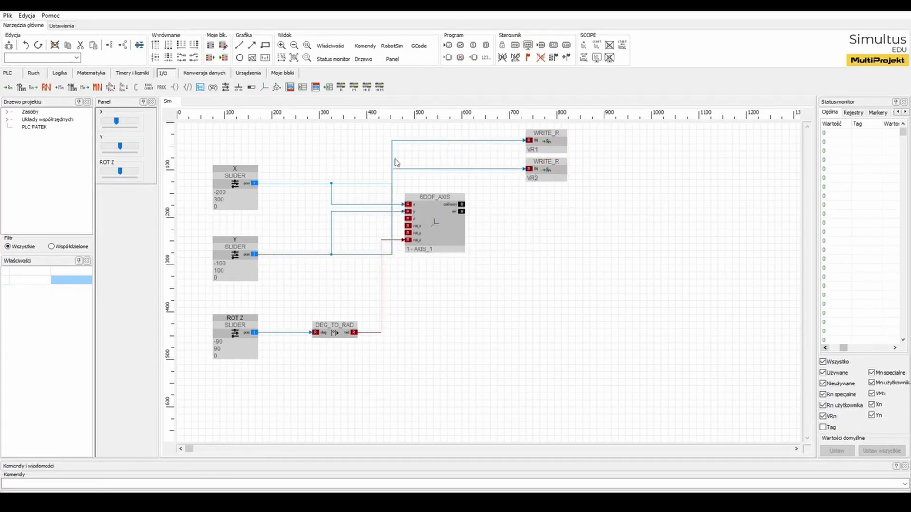
pyautogui.moveTo(391, 157); pyautogui.dragTo(331, 184)
pyautogui.moveTo(393, 185); pyautogui.dragTo(350, 188)
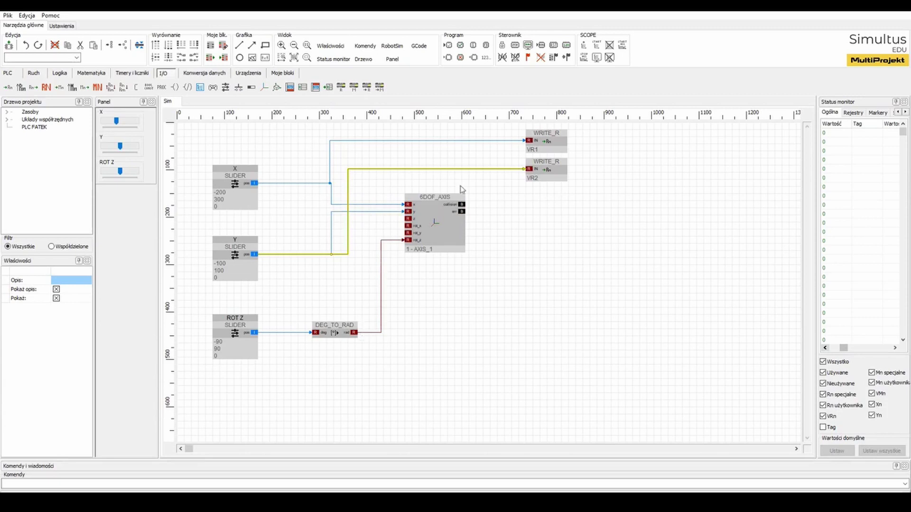
# Add a WRITE_R block for register VR3 directly below the VR2 block.
pyautogui.click(5, 88)
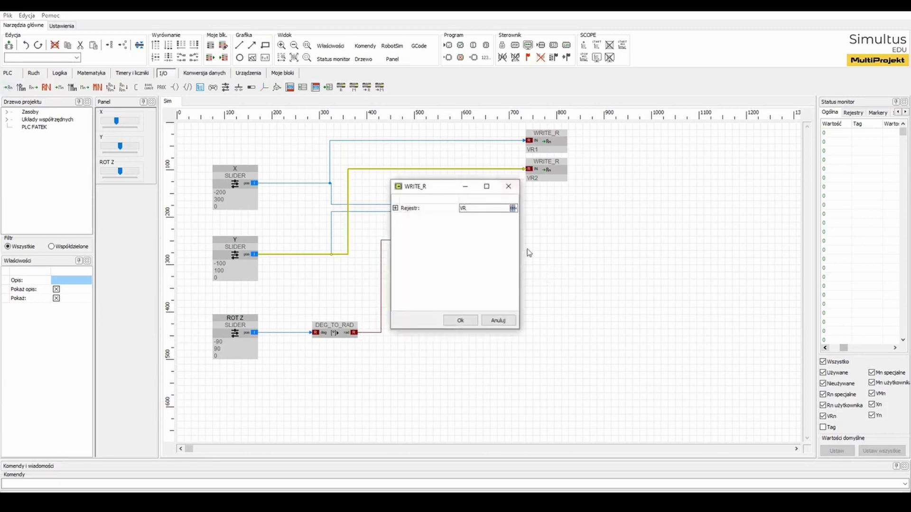
pyautogui.click(512, 209)
pyautogui.click(531, 219)
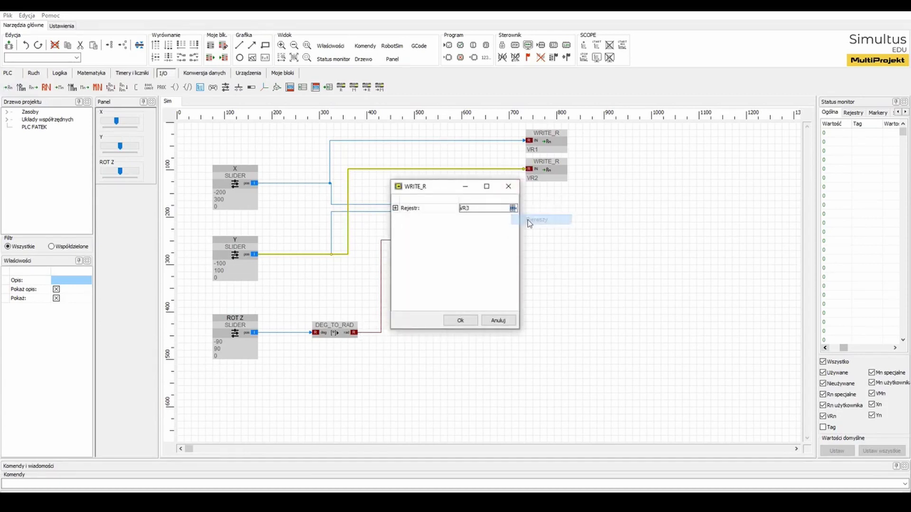
pyautogui.press('Return')
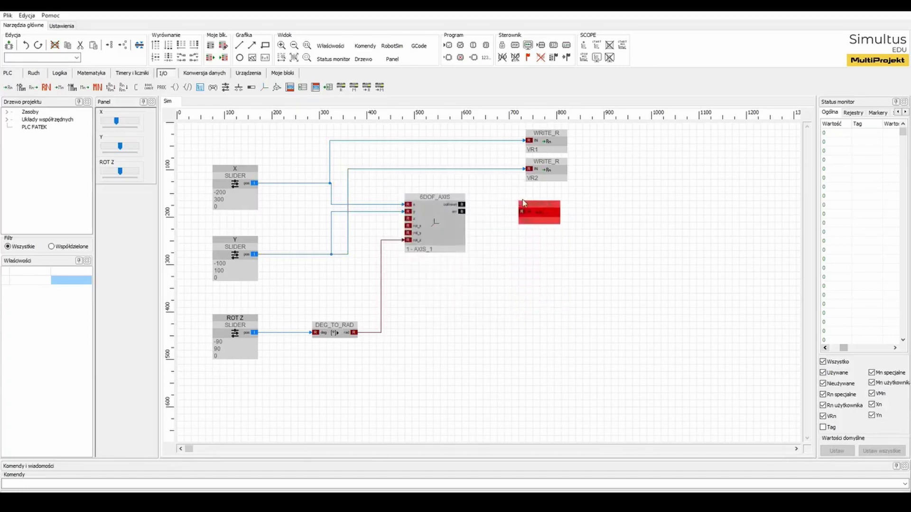
pyautogui.click(527, 188)
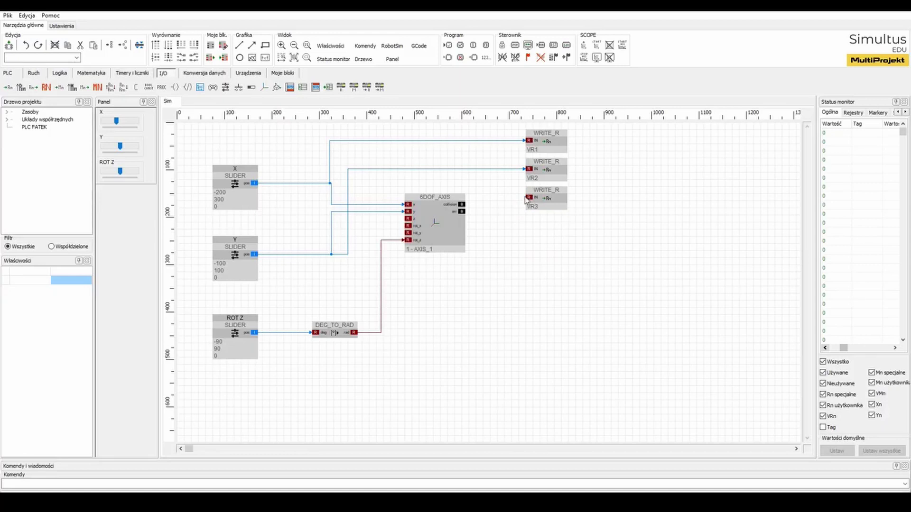
# Wire the ROT Z slider's output to the VR3 block, routing the wire beneath DEG_TO_RAD and clear of the axis block.
pyautogui.click(354, 333)
pyautogui.press('Escape')
pyautogui.click(286, 333)
pyautogui.click(529, 198)
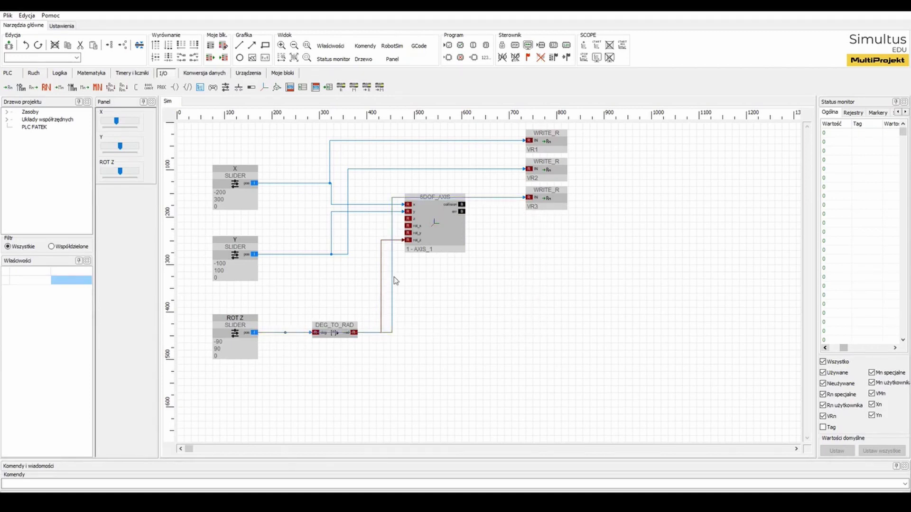
pyautogui.moveTo(393, 280); pyautogui.dragTo(504, 280)
pyautogui.moveTo(463, 334); pyautogui.dragTo(458, 375)
pyautogui.moveTo(381, 359); pyautogui.dragTo(316, 357)
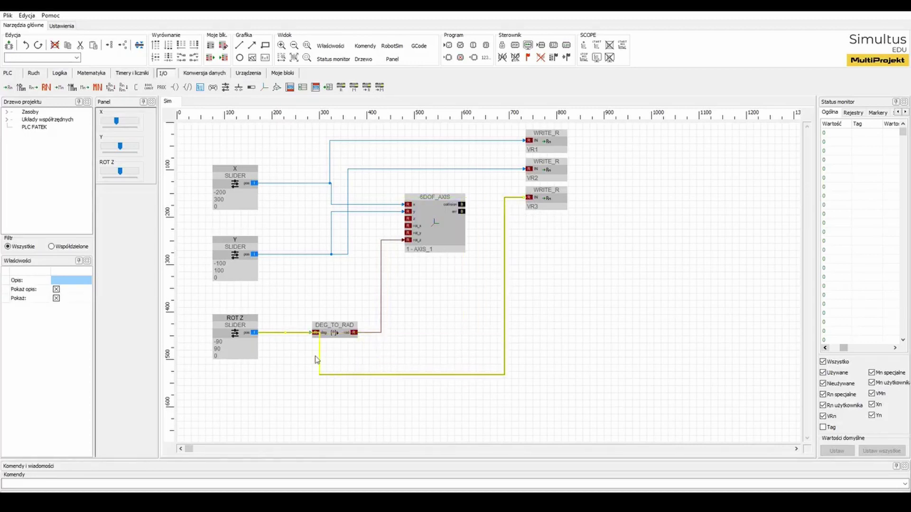
pyautogui.click(557, 257)
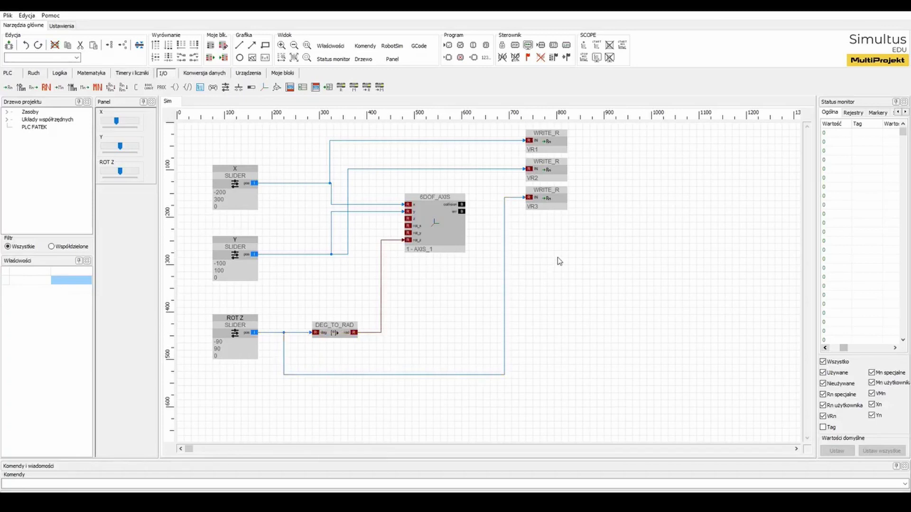
# Filter the status monitor to hide unused registers, turning off the Wszystko and Nieużywane options.
pyautogui.click(823, 362)
pyautogui.click(823, 384)
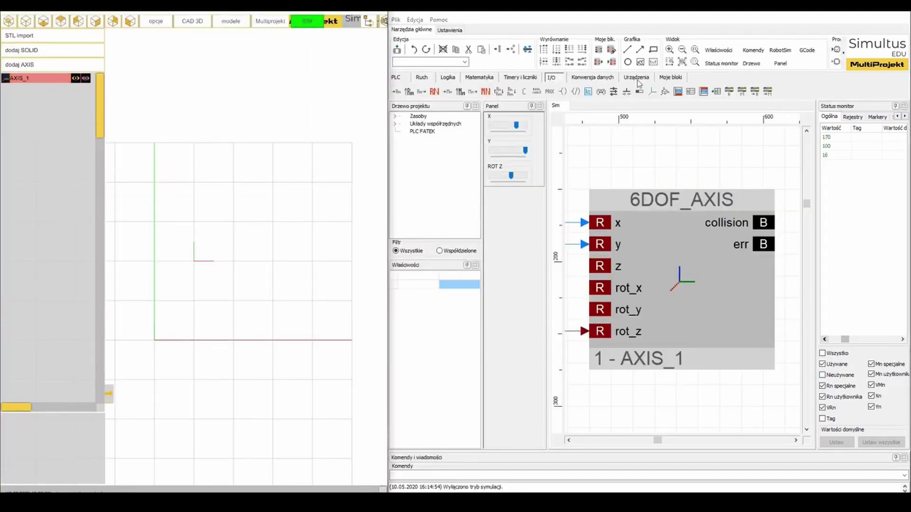
# Select AXIS_1 in the 3D scene's object list and start the block program's simulation.
pyautogui.click(26, 79)
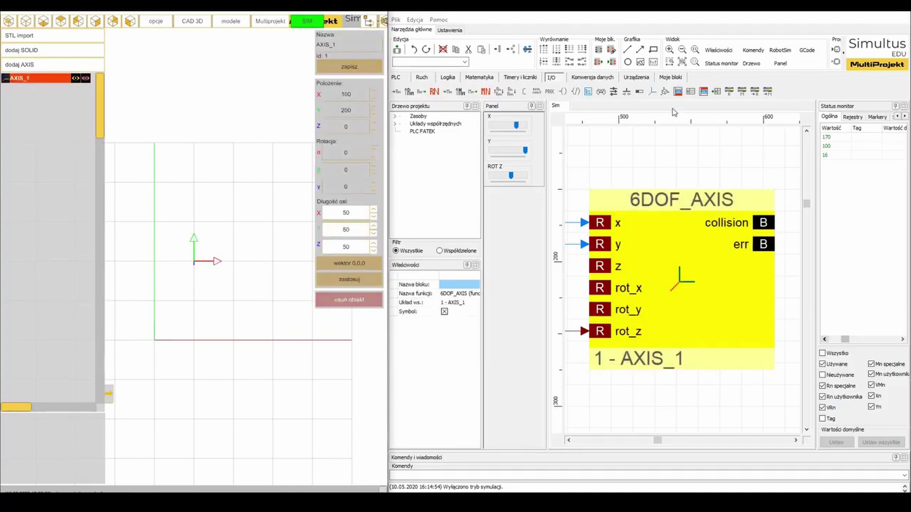
pyautogui.click(884, 12)
pyautogui.click(566, 45)
pyautogui.click(882, 12)
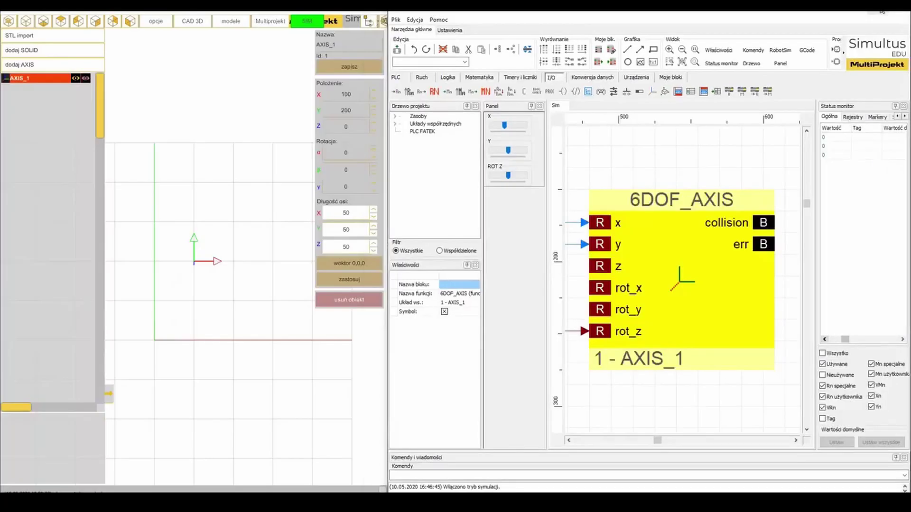
# Move and rotate AXIS_1 with the sliders to X about 142, Y about 32 and ROT Z about -18.
pyautogui.click(505, 126)
pyautogui.moveTo(504, 129)
pyautogui.mouseDown()
pyautogui.moveTo(527, 129)
pyautogui.moveTo(492, 125)
pyautogui.moveTo(515, 126)
pyautogui.mouseUp()
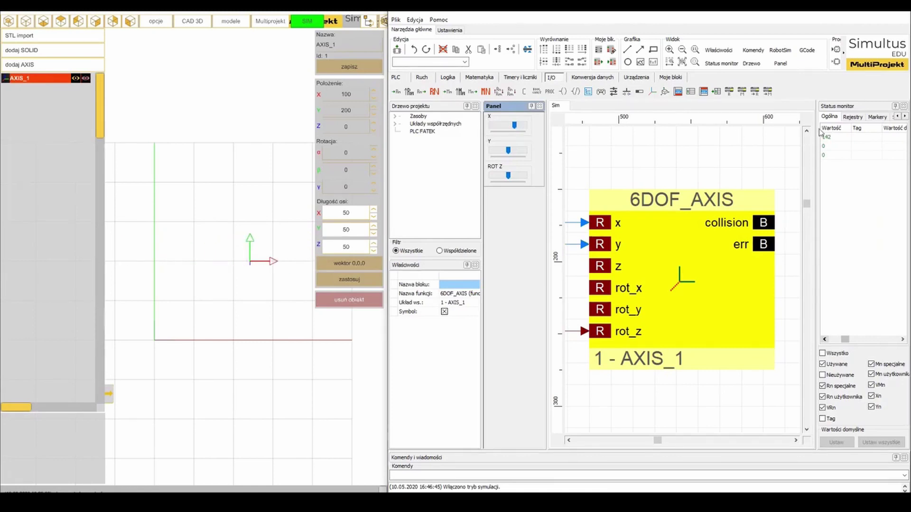
pyautogui.moveTo(510, 151); pyautogui.dragTo(505, 177)
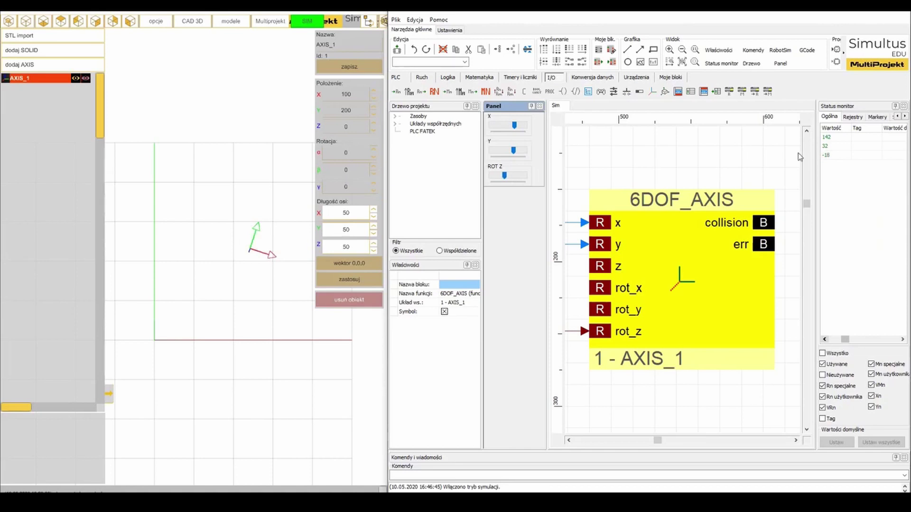
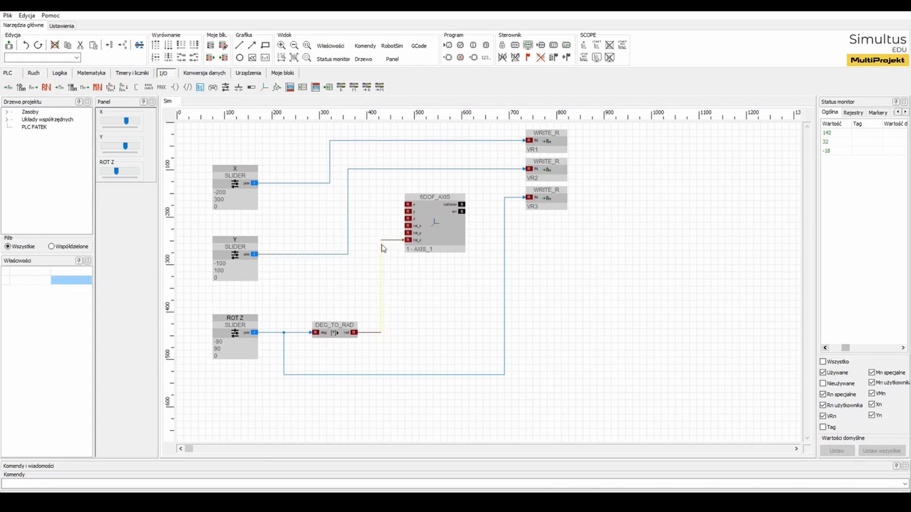
# Delete the wire from DEG_TO_RAD to the axis block and the wire from the ROT Z slider to VR3.
pyautogui.click(382, 246)
pyautogui.press('Delete')
pyautogui.click(346, 376)
pyautogui.press('Delete')
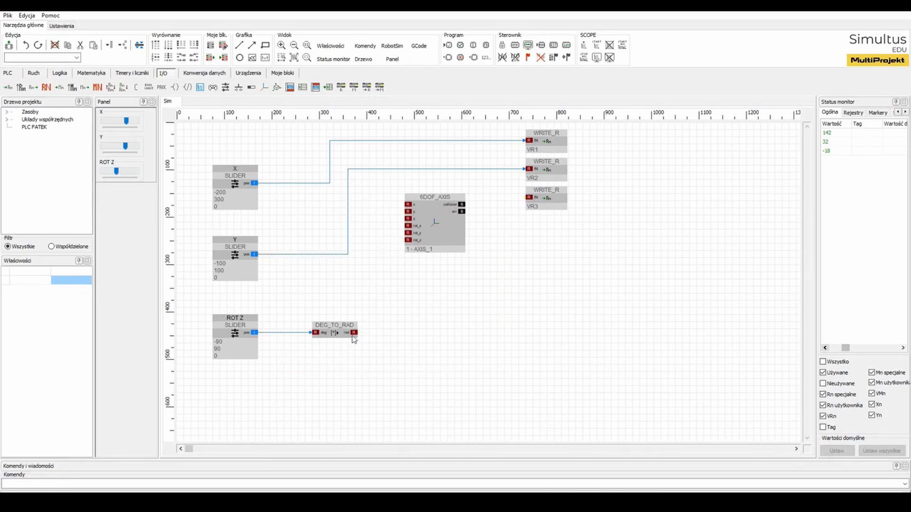
# Wire DEG_TO_RAD's output to the VR3 WRITE_R block, with both blocks placed close together in line with the ROT Z slider.
pyautogui.moveTo(354, 333); pyautogui.dragTo(415, 330)
pyautogui.moveTo(348, 329); pyautogui.dragTo(319, 329)
pyautogui.moveTo(403, 331); pyautogui.dragTo(389, 331)
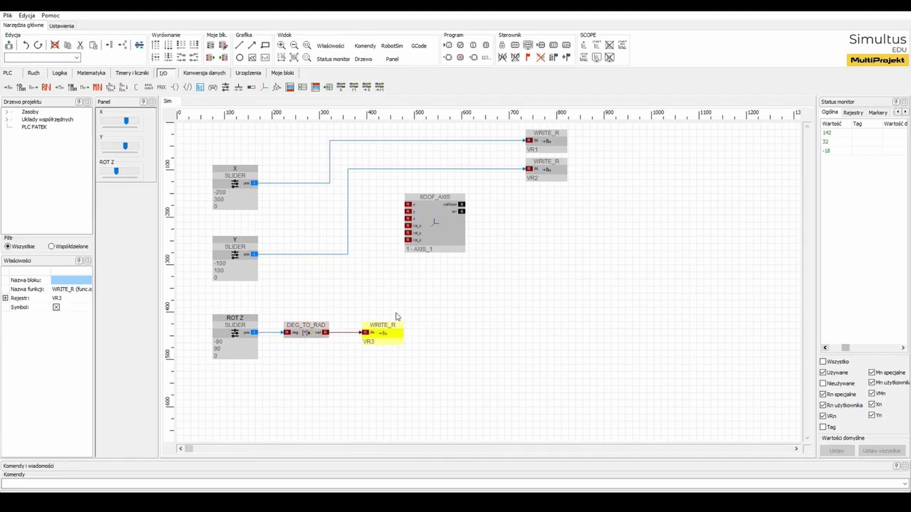
# Place the VR2 and VR1 blocks in line with the Y and X sliders, aligned above VR3, and move the axis block farther right.
pyautogui.moveTo(548, 174); pyautogui.dragTo(312, 257)
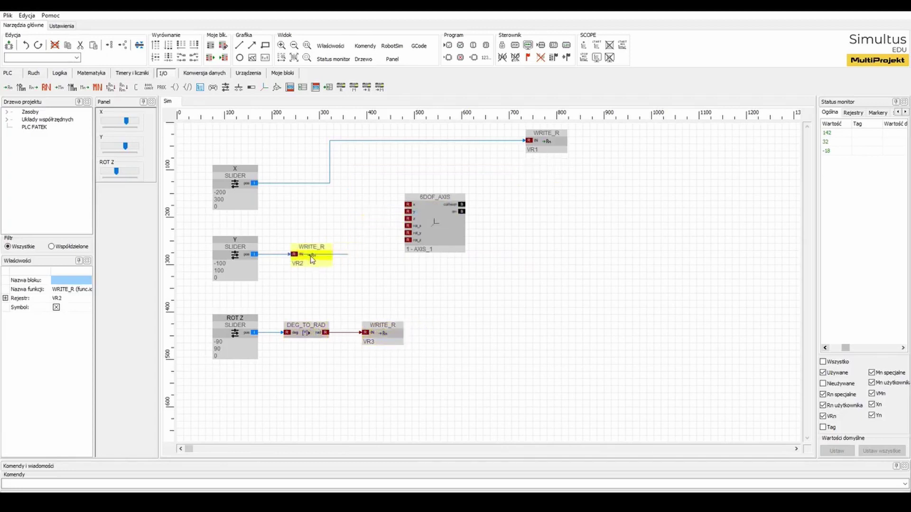
pyautogui.moveTo(550, 142); pyautogui.dragTo(305, 182)
pyautogui.moveTo(464, 242); pyautogui.dragTo(633, 231)
pyautogui.moveTo(265, 155); pyautogui.dragTo(313, 292)
pyautogui.moveTo(289, 264); pyautogui.dragTo(367, 263)
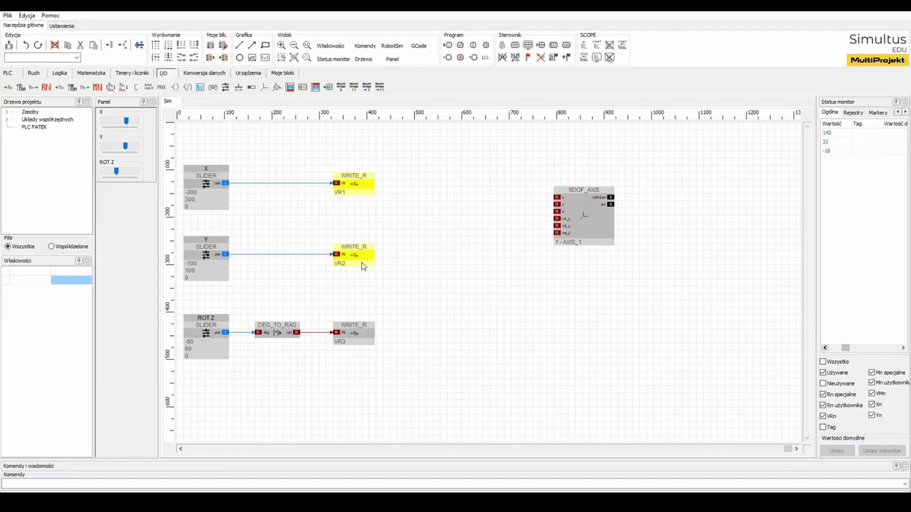
# Bring the VR1 and VR3 blocks closer to VR2 in an even stack and shift the axis block farther right.
pyautogui.click(420, 274)
pyautogui.moveTo(360, 186); pyautogui.dragTo(360, 222)
pyautogui.moveTo(359, 334); pyautogui.dragTo(357, 293)
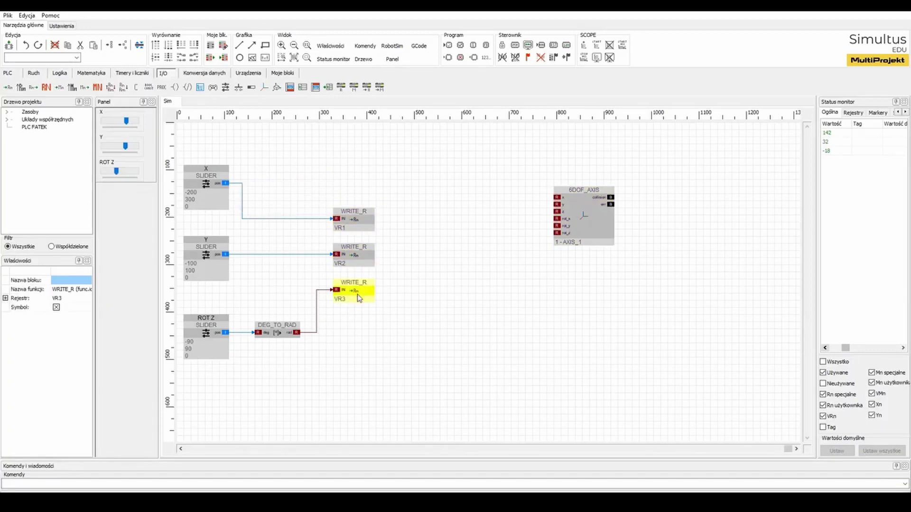
pyautogui.click(500, 289)
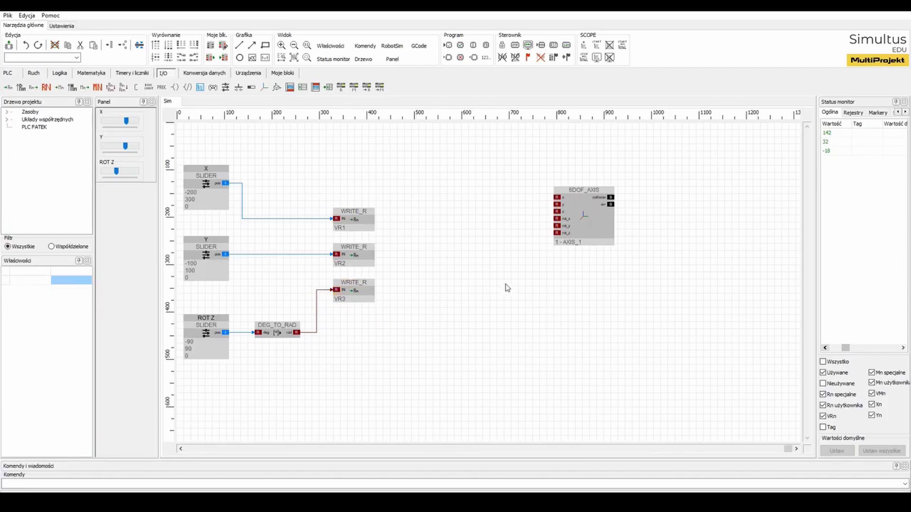
pyautogui.moveTo(606, 234); pyautogui.dragTo(663, 234)
pyautogui.click(630, 307)
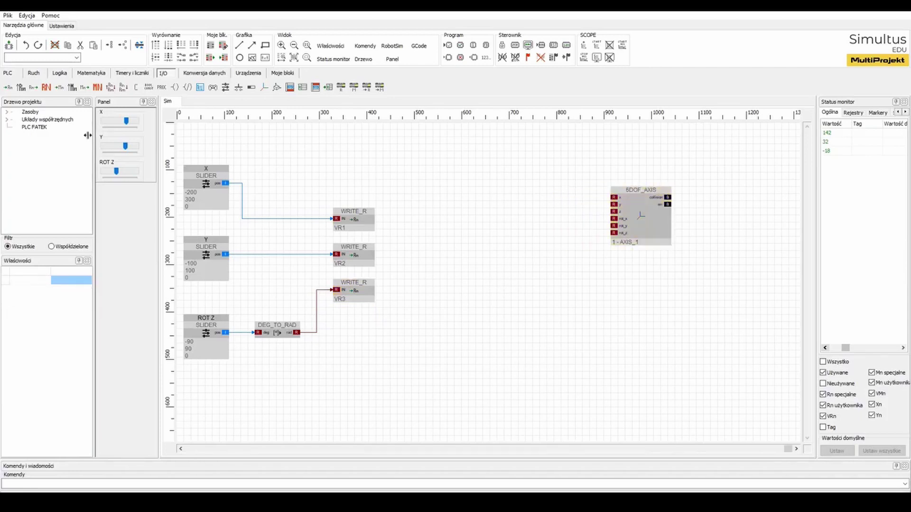
# Add an R block reading register VR1 to the right of the VR1 WRITE_R block.
pyautogui.click(34, 89)
pyautogui.click(388, 171)
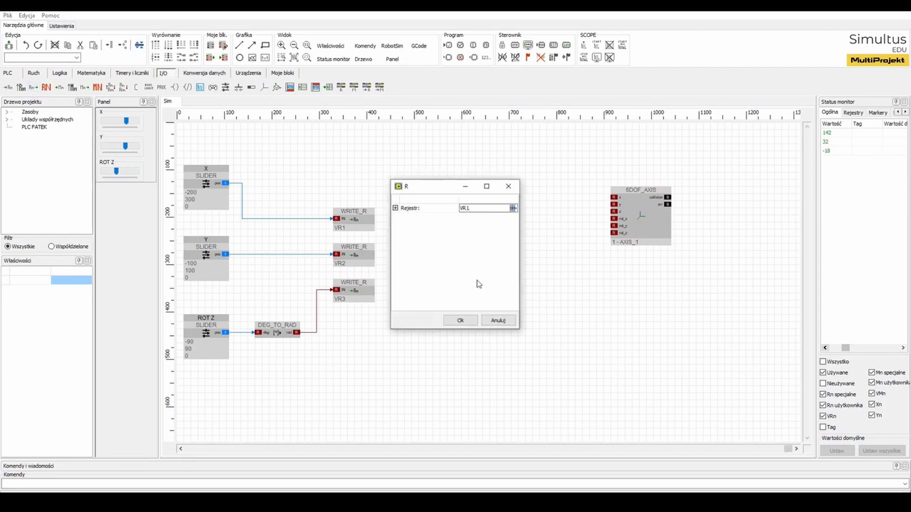
pyautogui.press('Return')
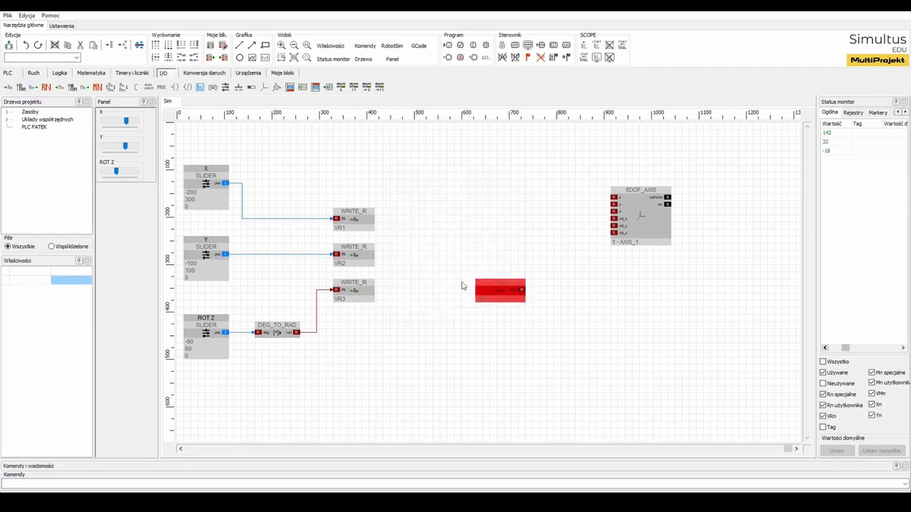
pyautogui.click(430, 213)
pyautogui.click(451, 230)
# Copy the R block to the row of the VR2 WRITE_R block and set the copy's register to VR2.
pyautogui.hotkey('ctrl', 'c')
pyautogui.hotkey('ctrl', 'v')
pyautogui.click(434, 244)
pyautogui.click(445, 253)
pyautogui.doubleClick(459, 260)
pyautogui.click(467, 226)
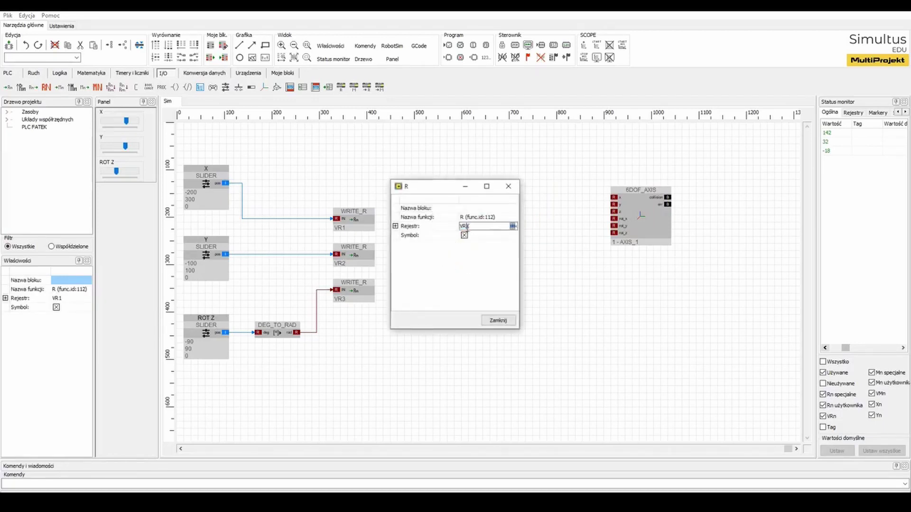
pyautogui.write('2')
pyautogui.press('Return')
pyautogui.click(496, 322)
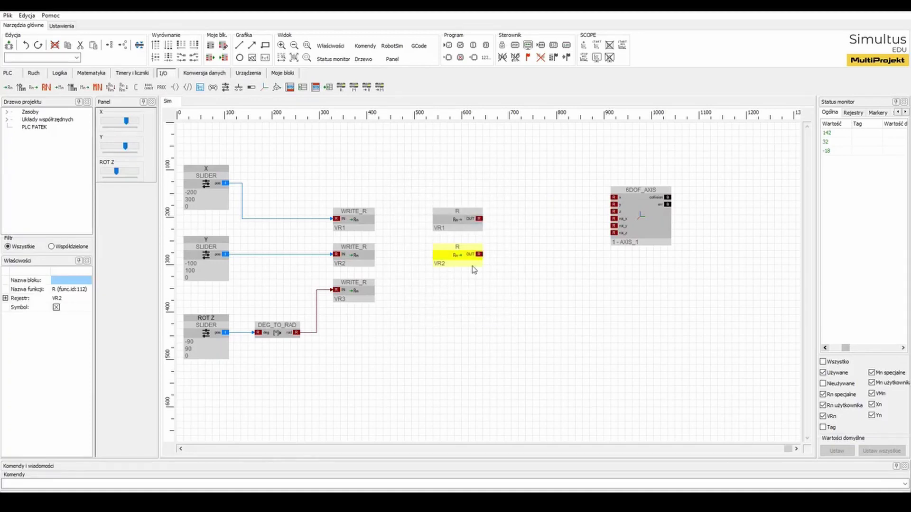
# Copy the VR2 R block to the row below it and set the copy's register to VR3.
pyautogui.moveTo(474, 270); pyautogui.dragTo(473, 306)
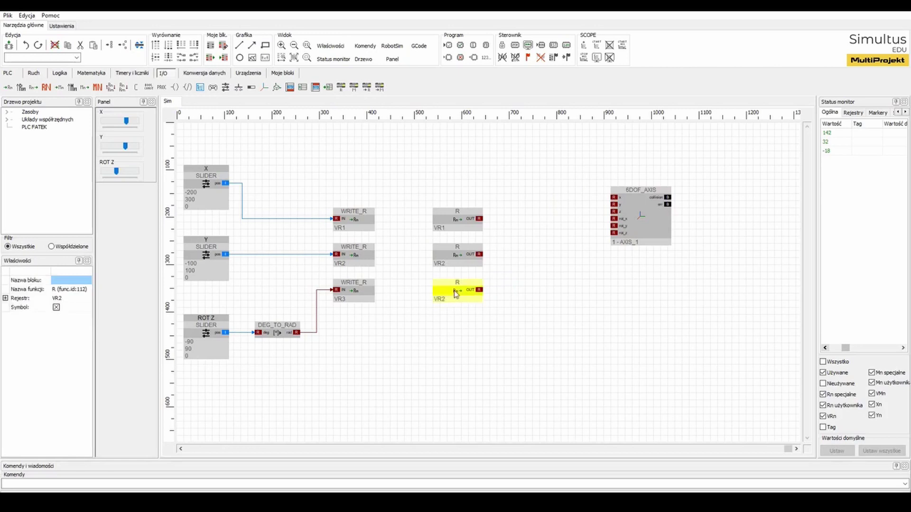
pyautogui.doubleClick(457, 286)
pyautogui.click(471, 227)
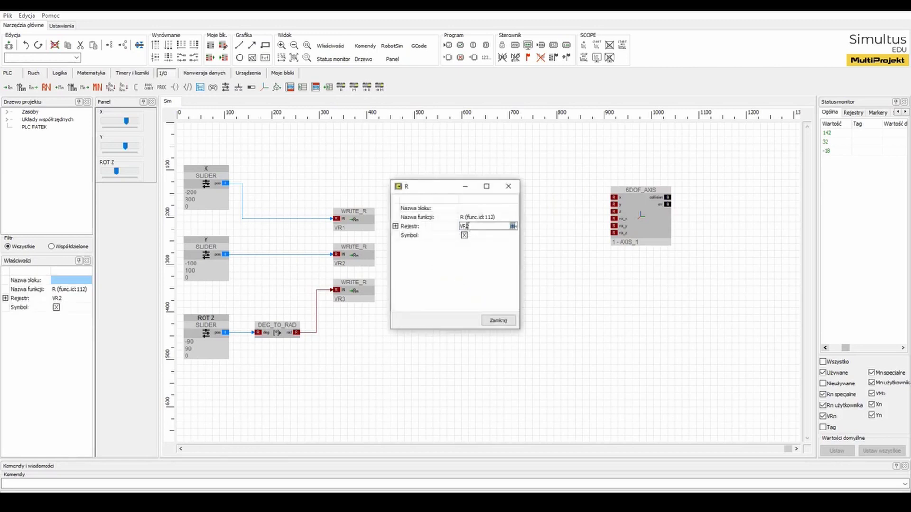
pyautogui.press('Return')
pyautogui.click(492, 320)
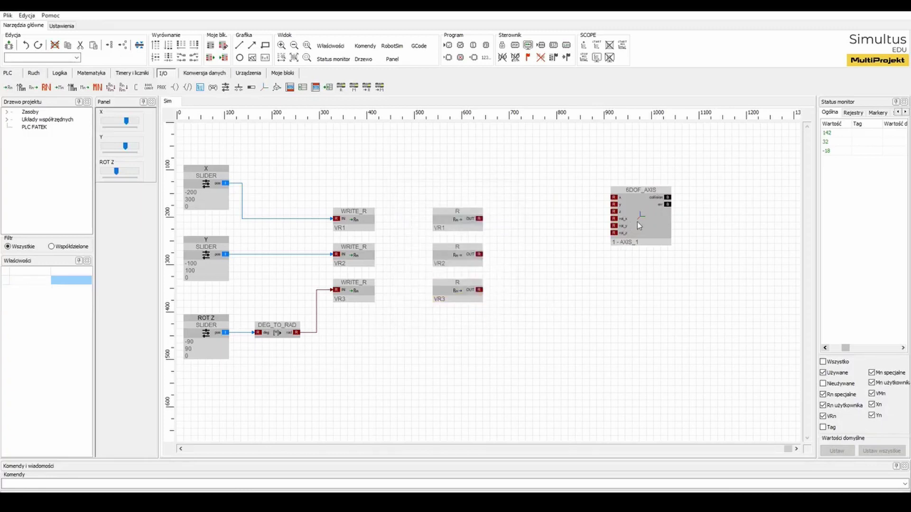
# Wire the VR1, VR2 and VR3 R blocks to the axis block's x, y and rot_z inputs, keeping the wires' vertical sections separated.
pyautogui.moveTo(479, 218); pyautogui.dragTo(613, 197)
pyautogui.moveTo(479, 255); pyautogui.dragTo(614, 204)
pyautogui.moveTo(548, 206); pyautogui.dragTo(533, 207)
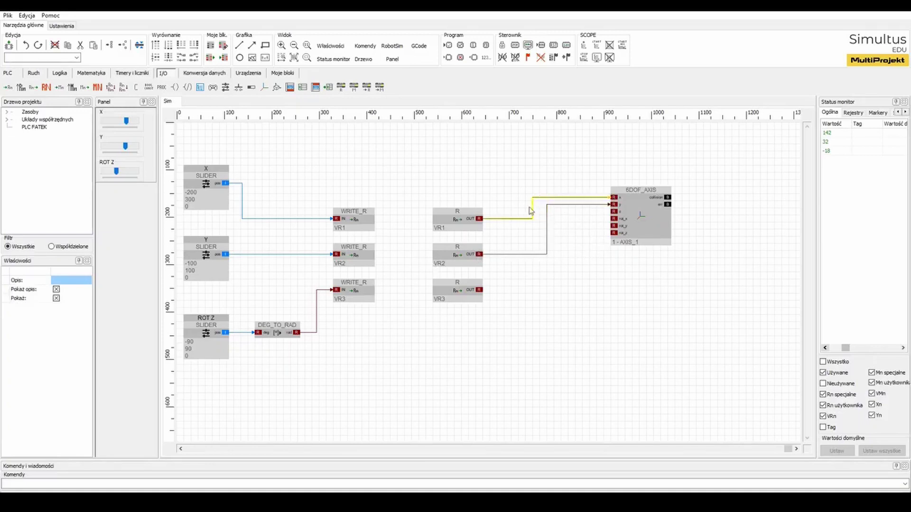
pyautogui.moveTo(479, 291); pyautogui.dragTo(614, 233)
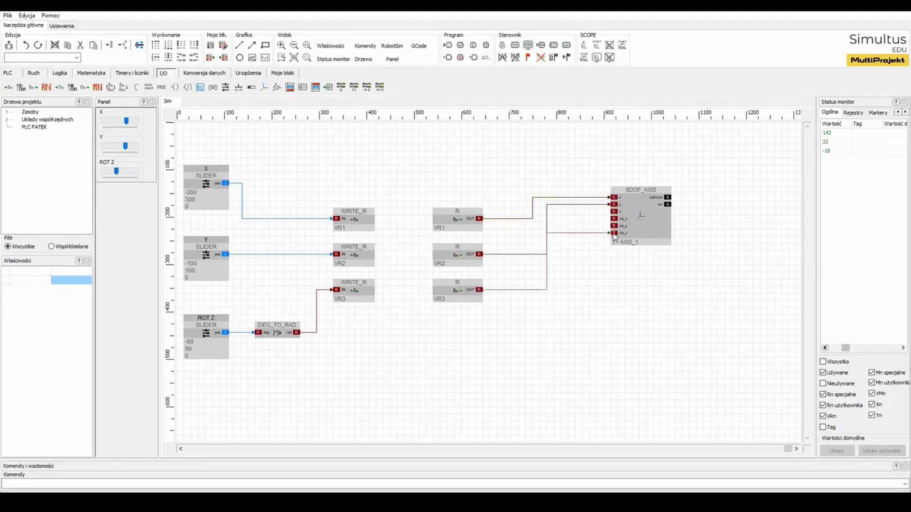
pyautogui.moveTo(547, 269); pyautogui.dragTo(558, 268)
pyautogui.click(614, 276)
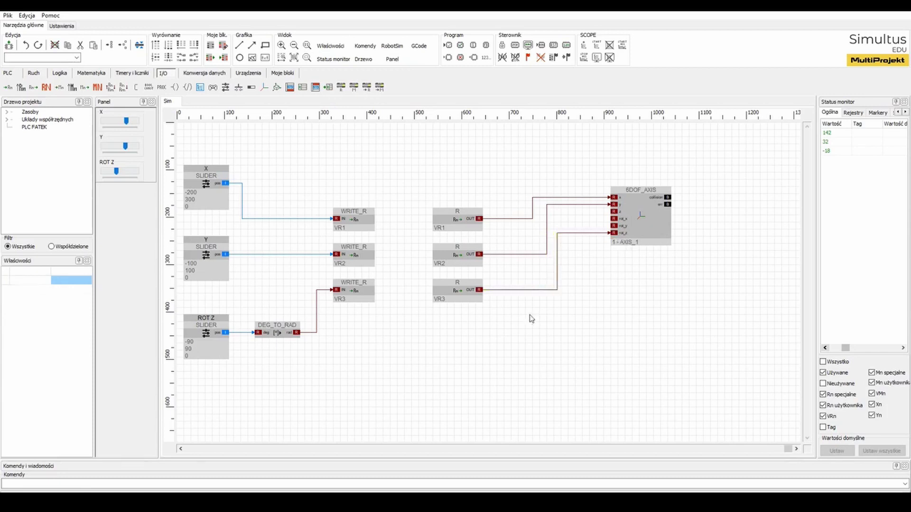
# Switch to Simultus EDU to enable its SIM mode, and start the block program's simulation.
pyautogui.click(356, 502)
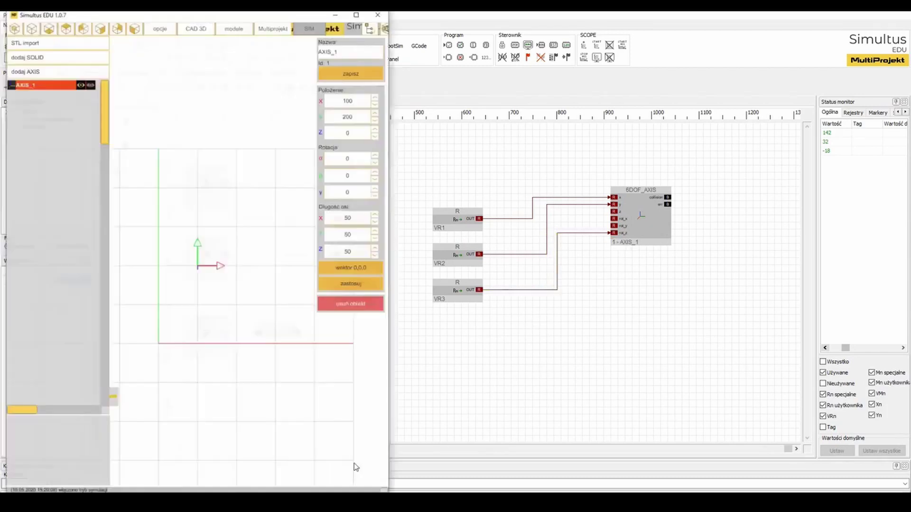
pyautogui.click(302, 23)
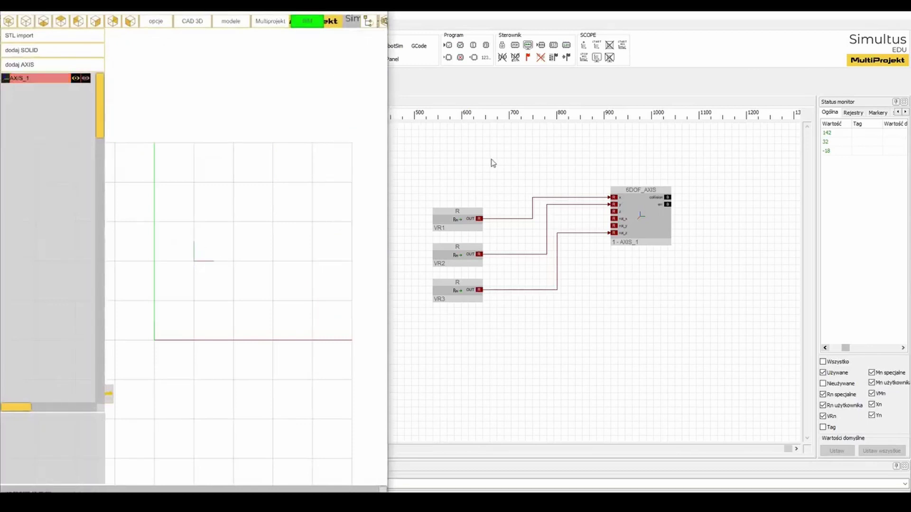
pyautogui.click(493, 159)
pyautogui.click(566, 45)
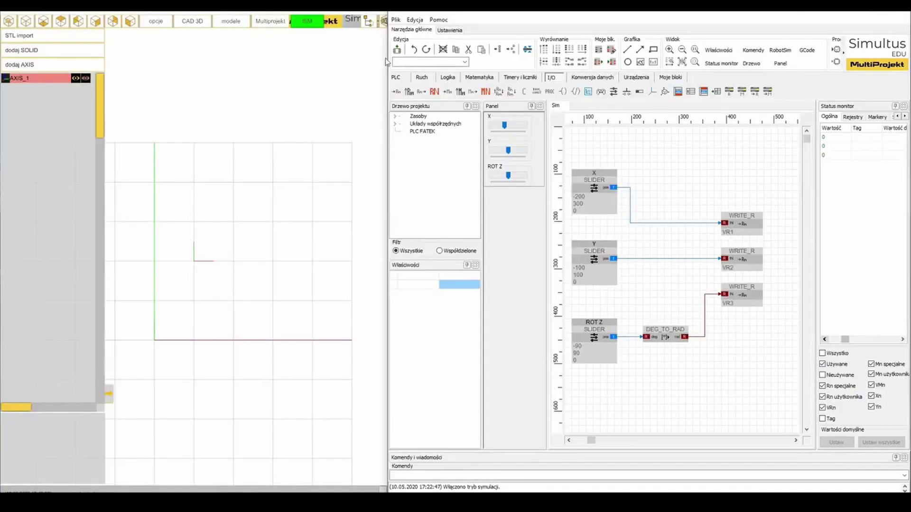
# Test the running simulation by moving the X, Y and ROT Z sliders with AXIS_1 selected.
pyautogui.moveTo(504, 125)
pyautogui.mouseDown()
pyautogui.moveTo(517, 129)
pyautogui.moveTo(506, 125)
pyautogui.mouseUp()
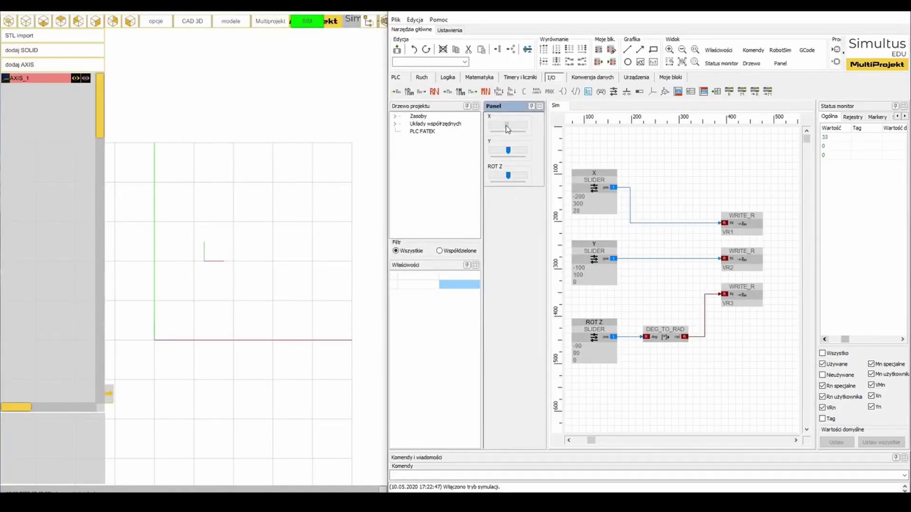
pyautogui.click(47, 78)
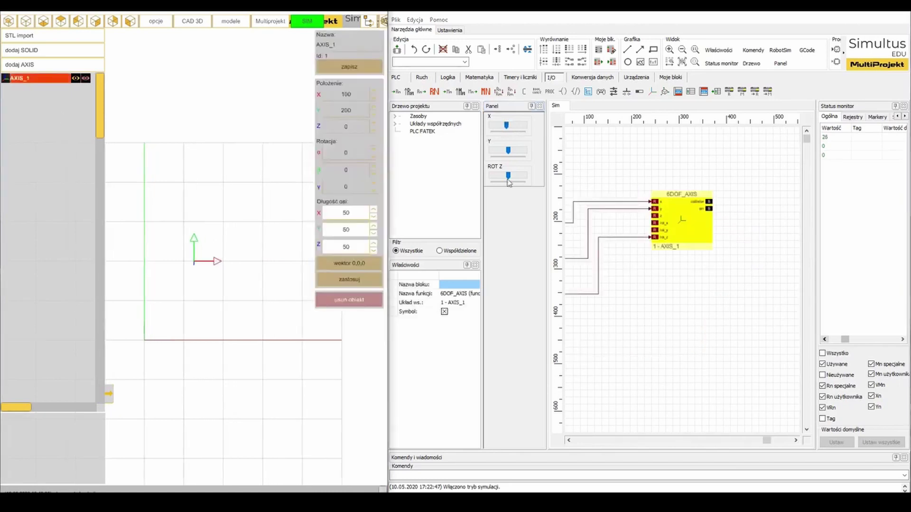
pyautogui.moveTo(507, 125); pyautogui.dragTo(511, 152)
pyautogui.moveTo(508, 175)
pyautogui.mouseDown()
pyautogui.moveTo(500, 176)
pyautogui.moveTo(509, 176)
pyautogui.mouseUp()
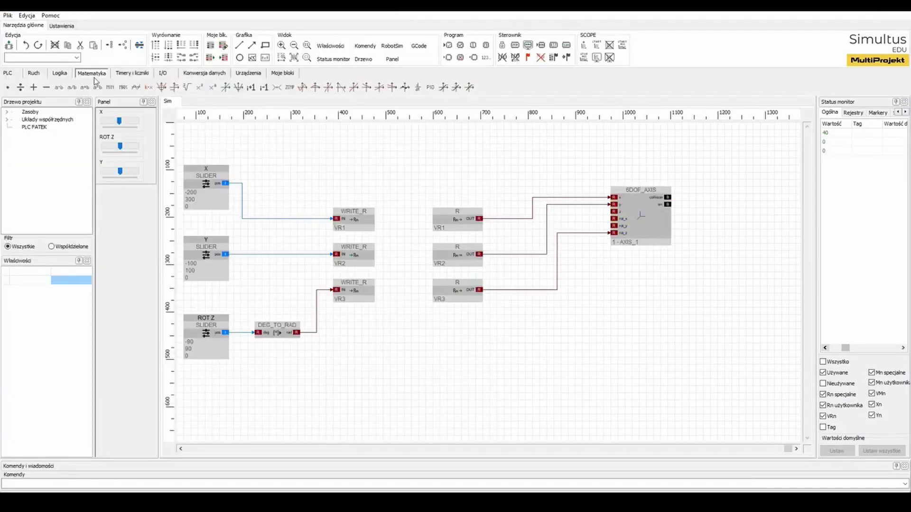
# Insert a LINEAR_FUNC block between the X slider and the VR2 WRITE_R block, replacing the Y slider's wire, and align it with that row.
pyautogui.click(226, 87)
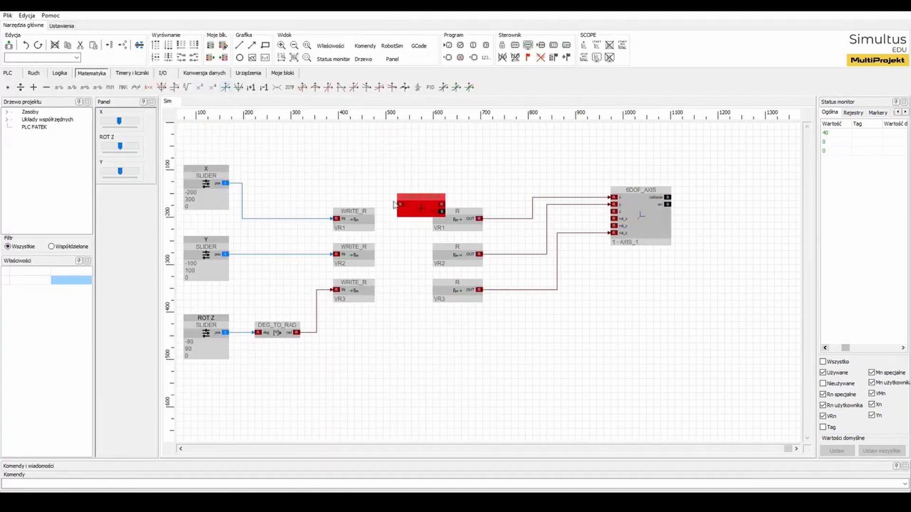
pyautogui.click(249, 266)
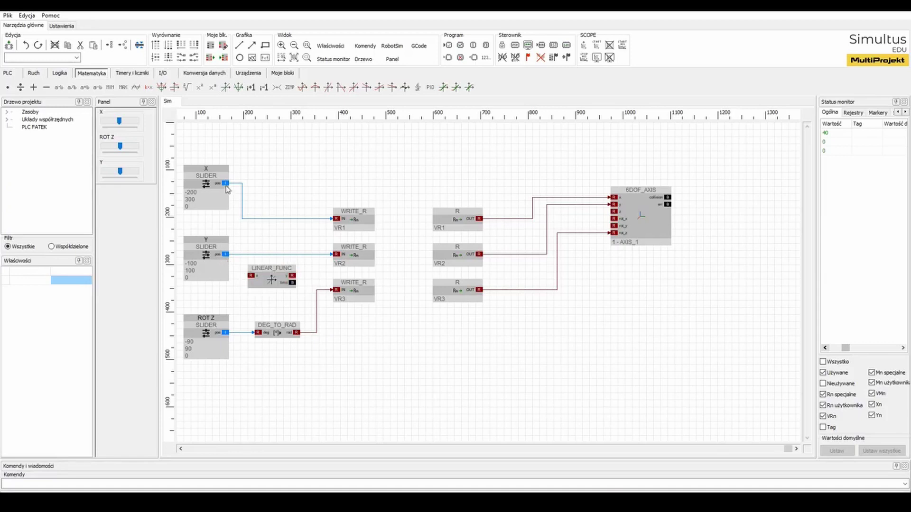
pyautogui.moveTo(226, 184); pyautogui.dragTo(250, 275)
pyautogui.click(265, 256)
pyautogui.press('Delete')
pyautogui.moveTo(292, 276); pyautogui.dragTo(337, 255)
pyautogui.moveTo(269, 279); pyautogui.dragTo(284, 258)
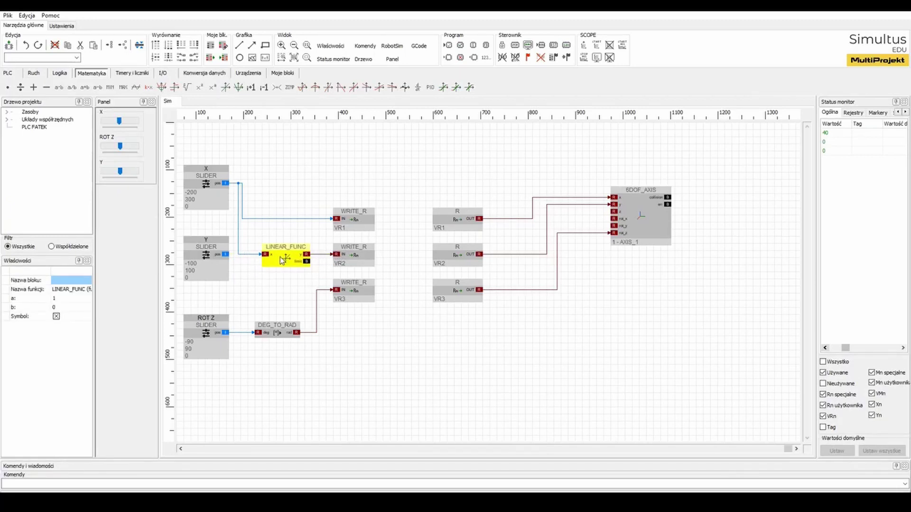
# Set the LINEAR_FUNC block's coefficient a to 2 and its offset b to 50.
pyautogui.doubleClick(282, 260)
pyautogui.doubleClick(479, 228)
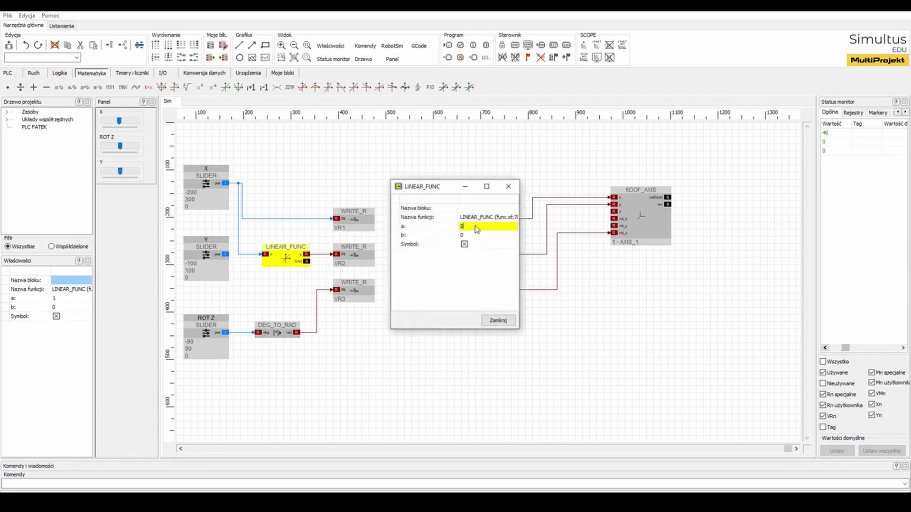
pyautogui.doubleClick(473, 236)
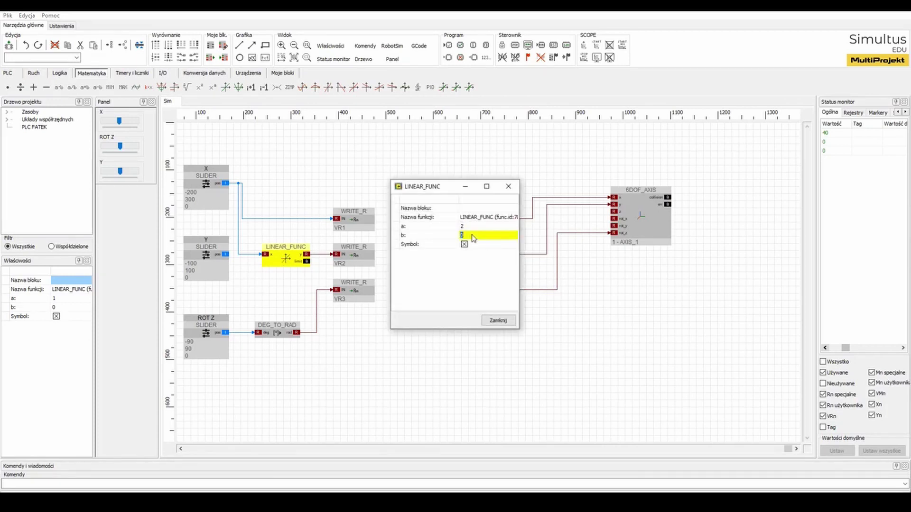
pyautogui.press('Return')
pyautogui.click(492, 318)
pyautogui.click(399, 321)
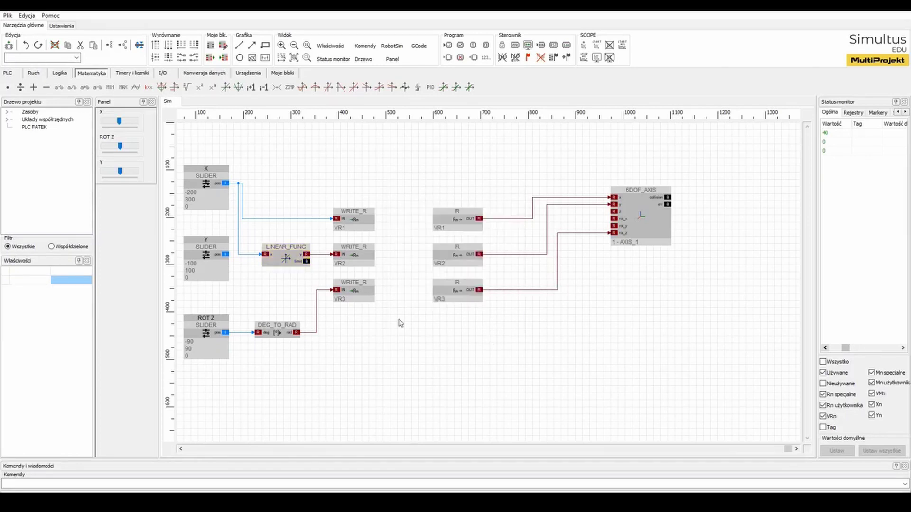
# Delete the Y slider block from the program.
pyautogui.click(203, 263)
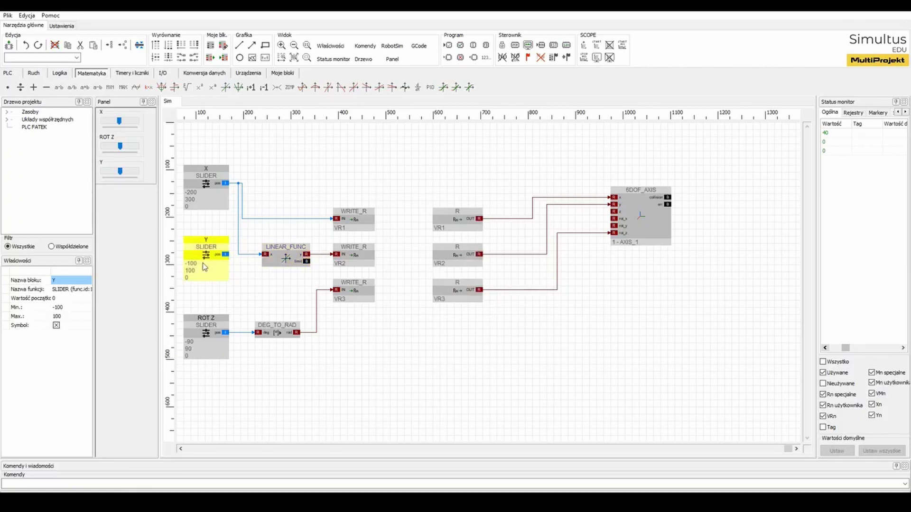
pyautogui.press('Delete')
# Start the simulation and move the X and ROT Z sliders to test AXIS_1's linear-function motion and rotation.
pyautogui.click(565, 47)
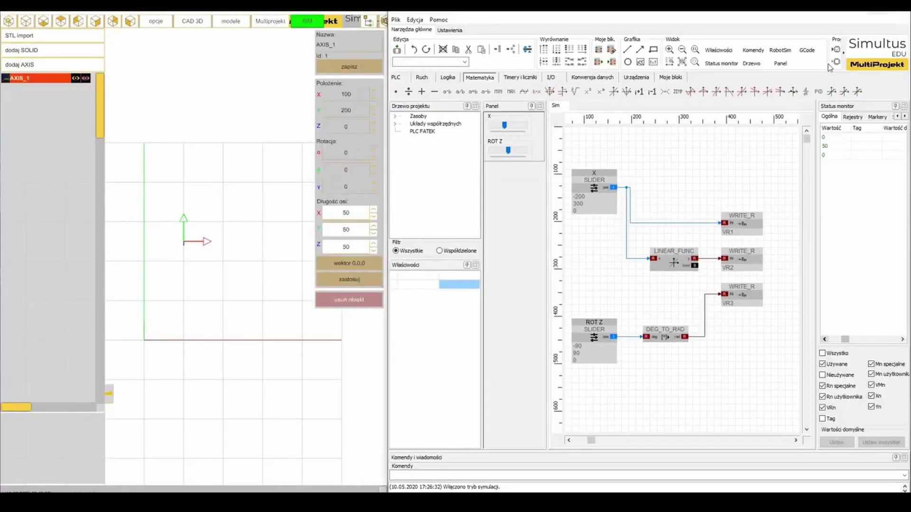
pyautogui.moveTo(502, 127)
pyautogui.mouseDown()
pyautogui.moveTo(513, 125)
pyautogui.moveTo(494, 125)
pyautogui.mouseUp()
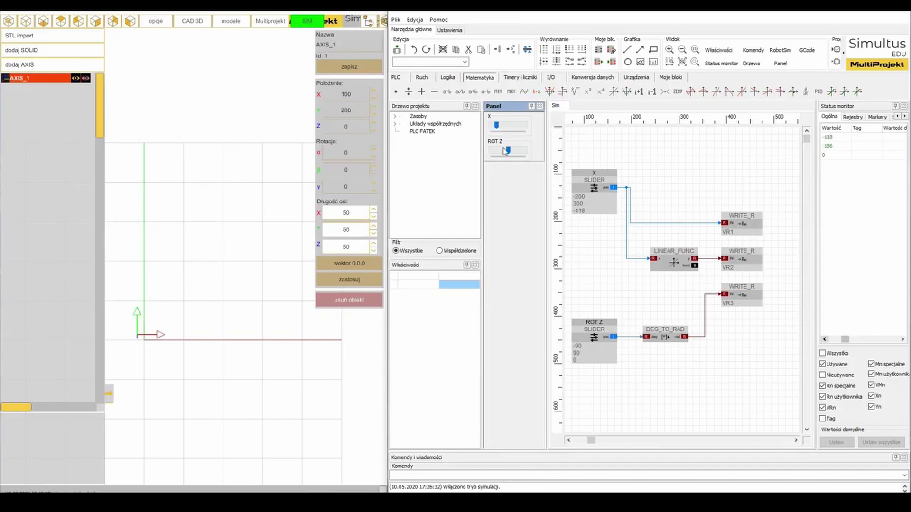
pyautogui.moveTo(509, 151); pyautogui.dragTo(508, 131)
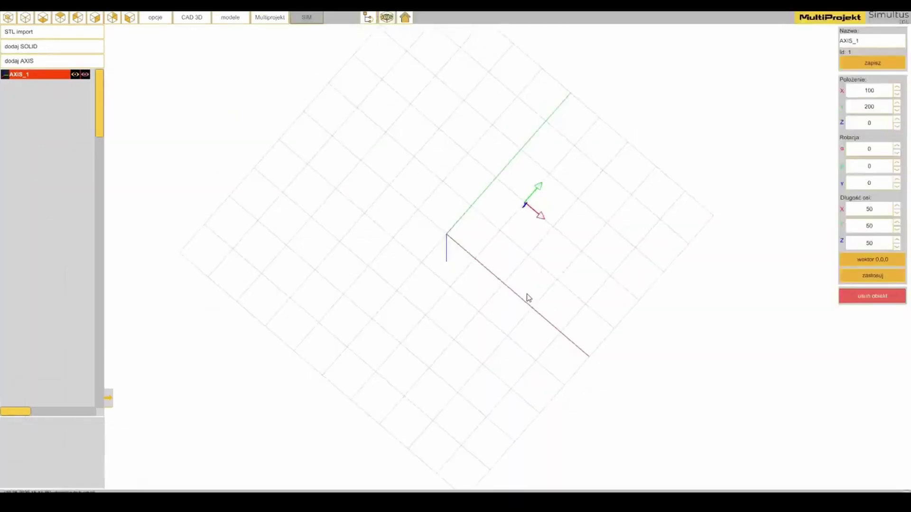
# Add a second axis to the model in Simultus EDU.
pyautogui.moveTo(526, 297); pyautogui.dragTo(415, 227)
pyautogui.moveTo(560, 305); pyautogui.dragTo(437, 268)
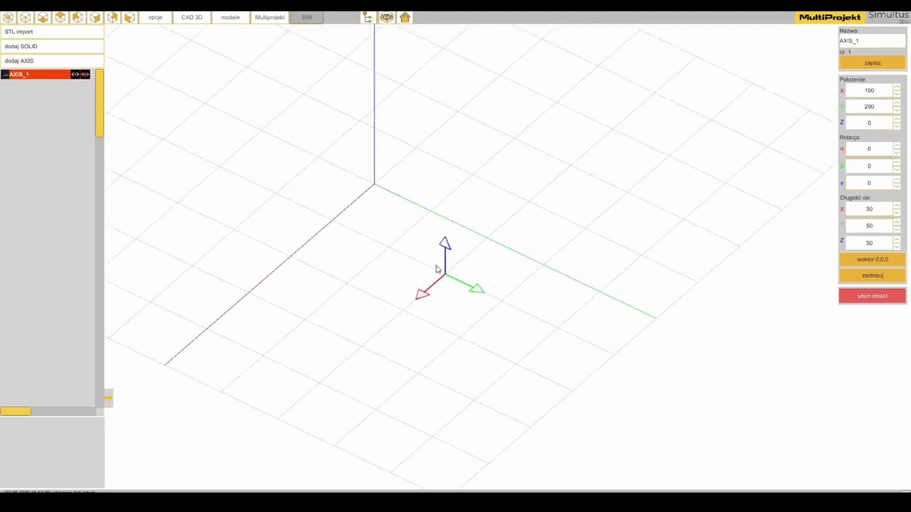
pyautogui.click(30, 60)
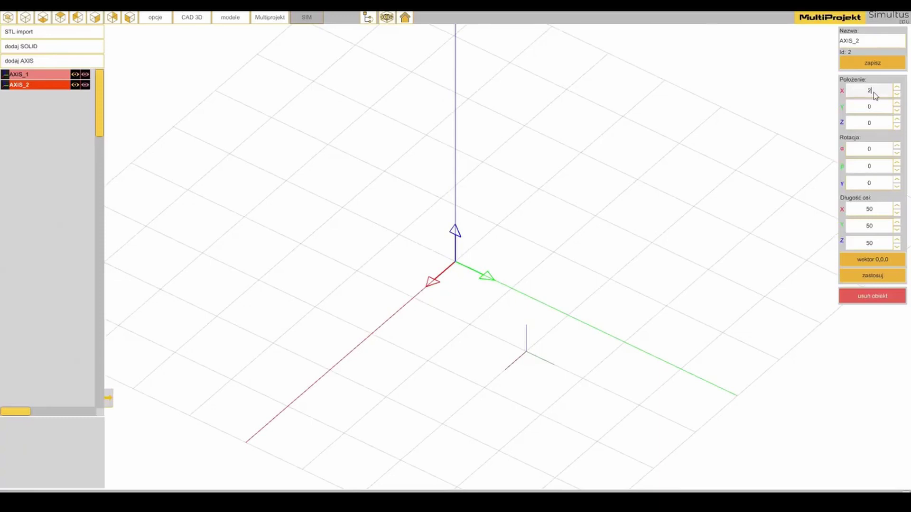
# Set the position of AXIS_2 to X 200 and Y 300.
pyautogui.press('Return')
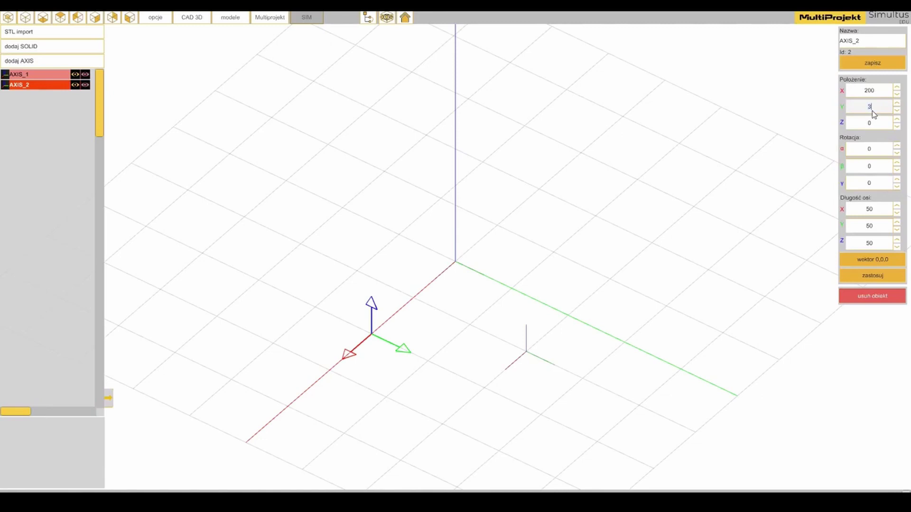
pyautogui.press('Return')
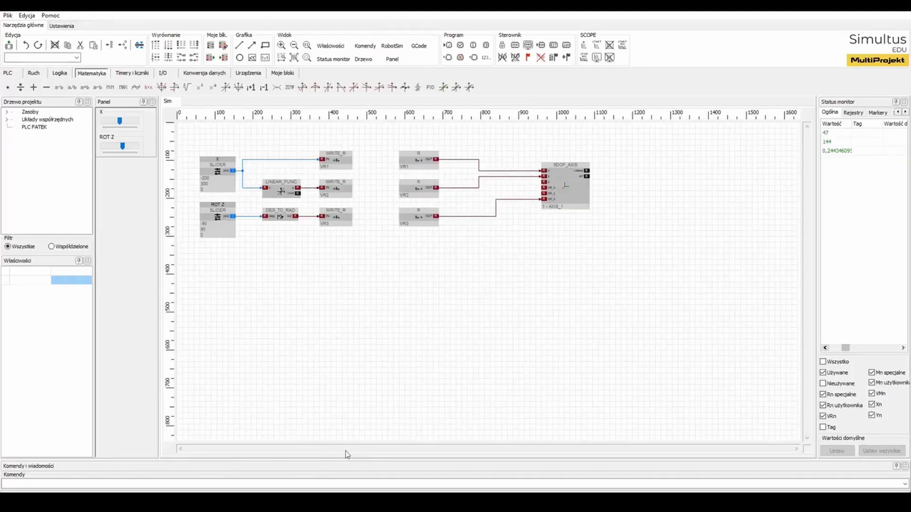
# Add a second 6DOF_AXIS block below the existing one and assign it to coordinate system 2 - AXIS_2.
pyautogui.click(164, 72)
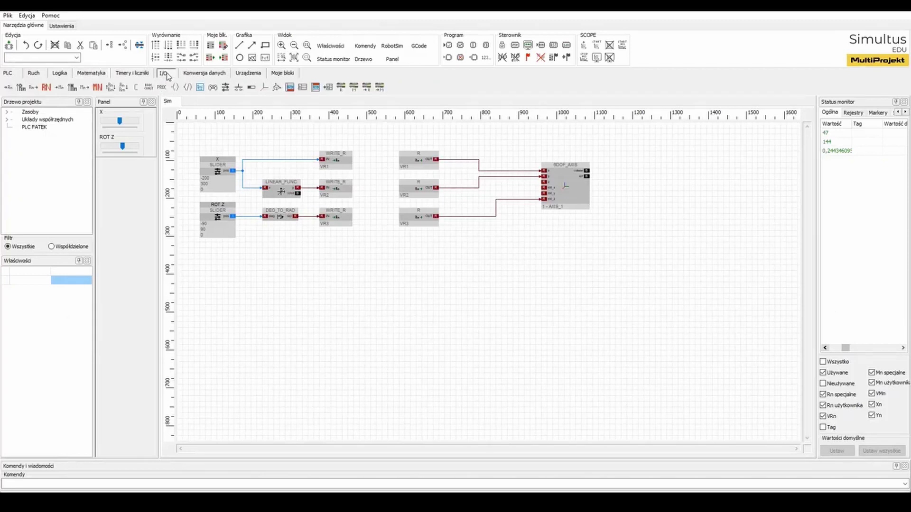
pyautogui.click(264, 87)
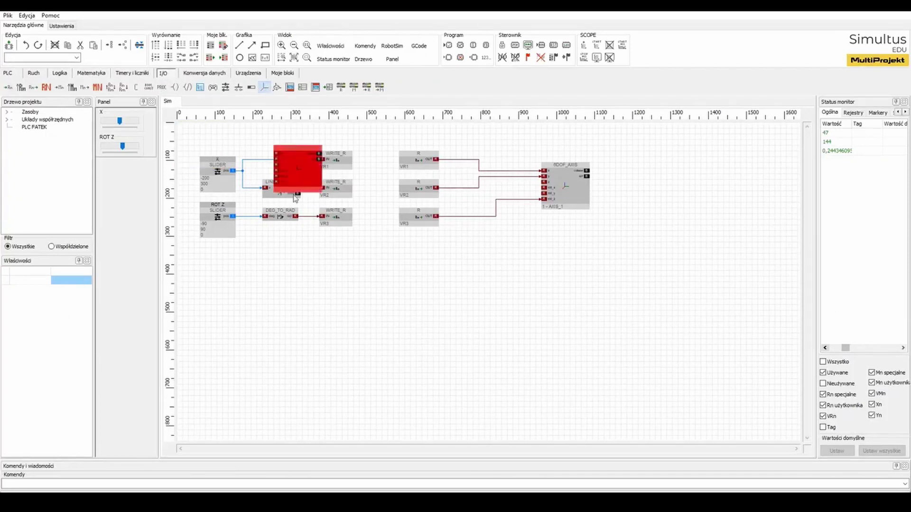
pyautogui.click(544, 270)
pyautogui.doubleClick(562, 293)
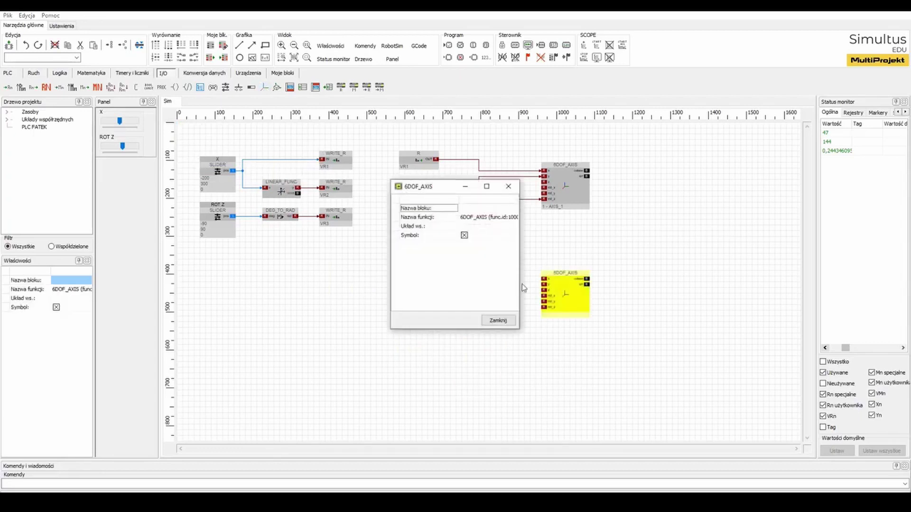
pyautogui.click(486, 229)
pyautogui.click(486, 244)
pyautogui.click(499, 326)
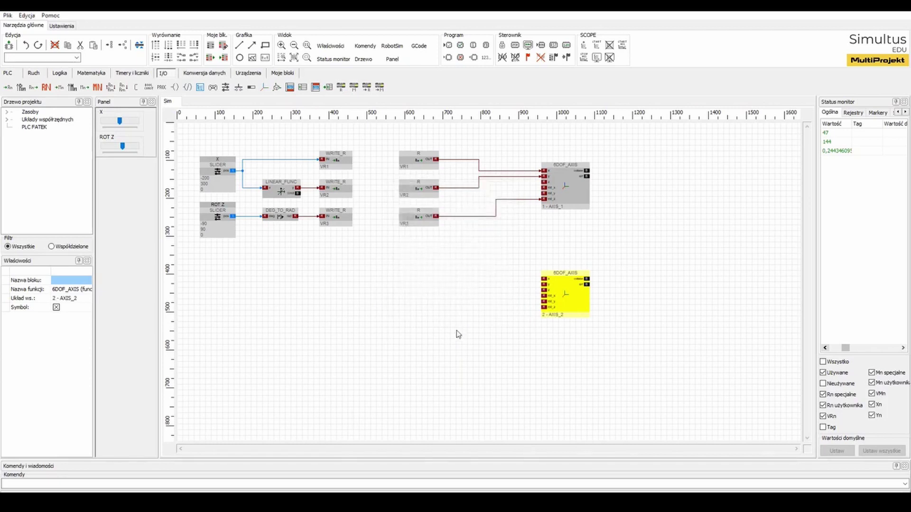
# Add a SLIDER block below the ROT Z slider and set its maximum to 400.
pyautogui.click(225, 87)
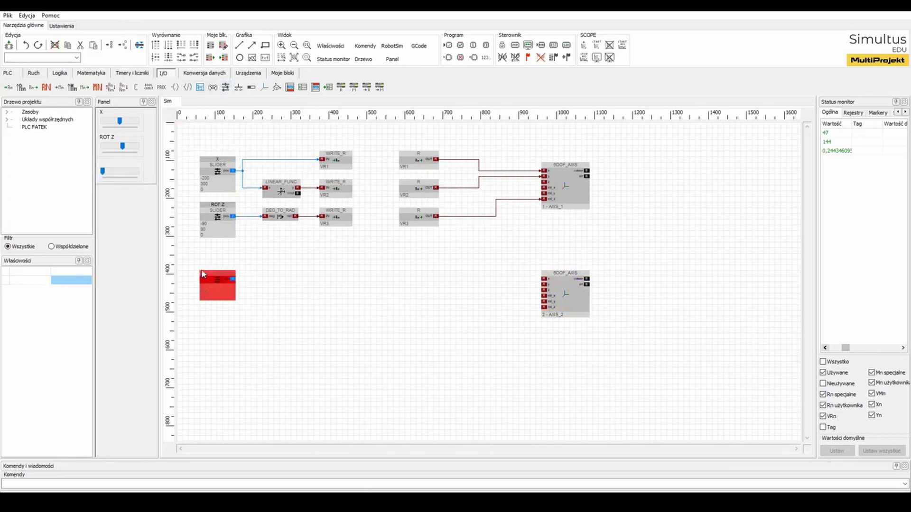
pyautogui.click(202, 274)
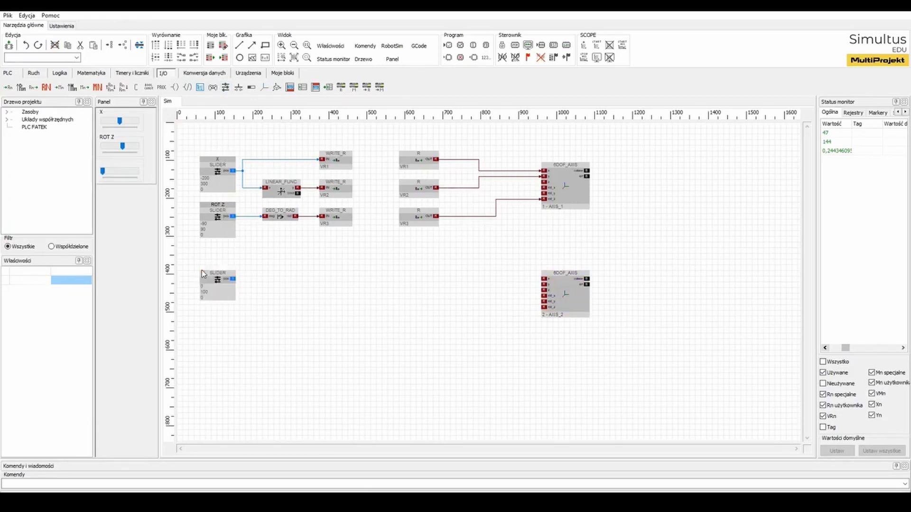
pyautogui.doubleClick(215, 289)
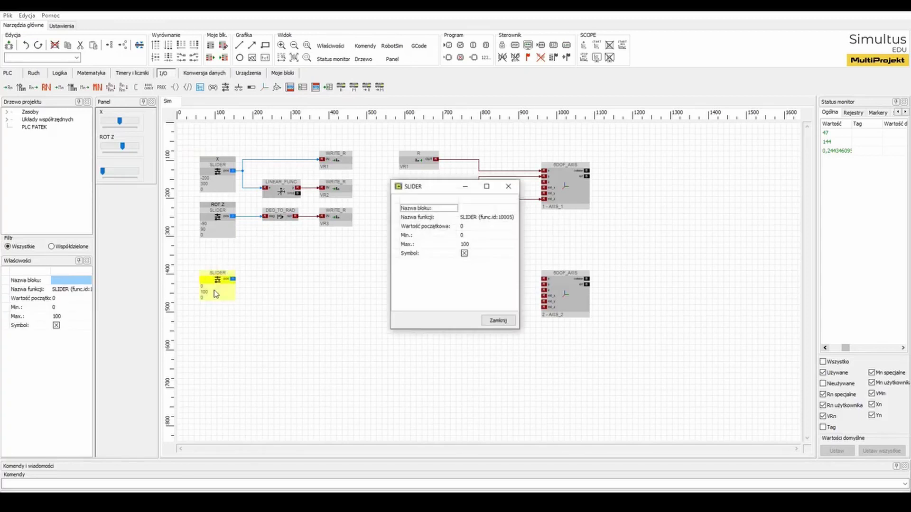
pyautogui.click(468, 247)
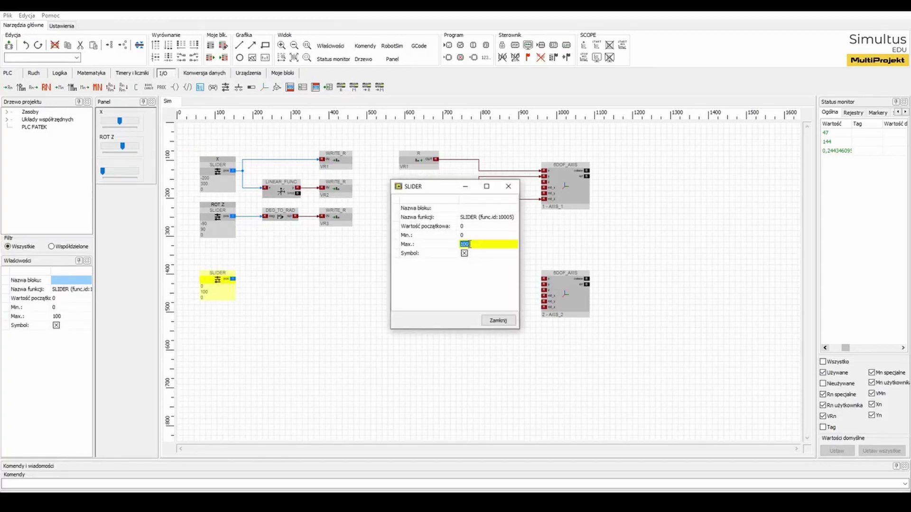
pyautogui.press('Return')
pyautogui.click(497, 320)
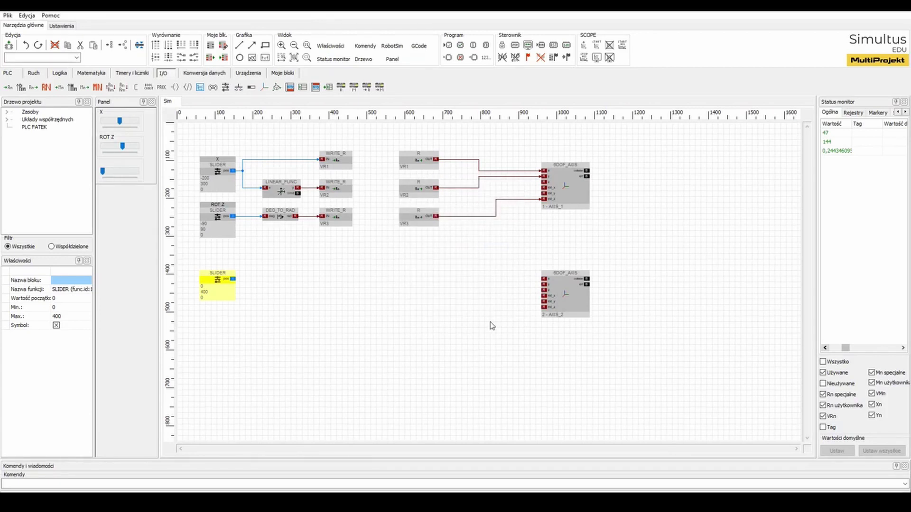
# Add a WRITE_R block for register VR4 and connect the new slider's output to it.
pyautogui.click(9, 87)
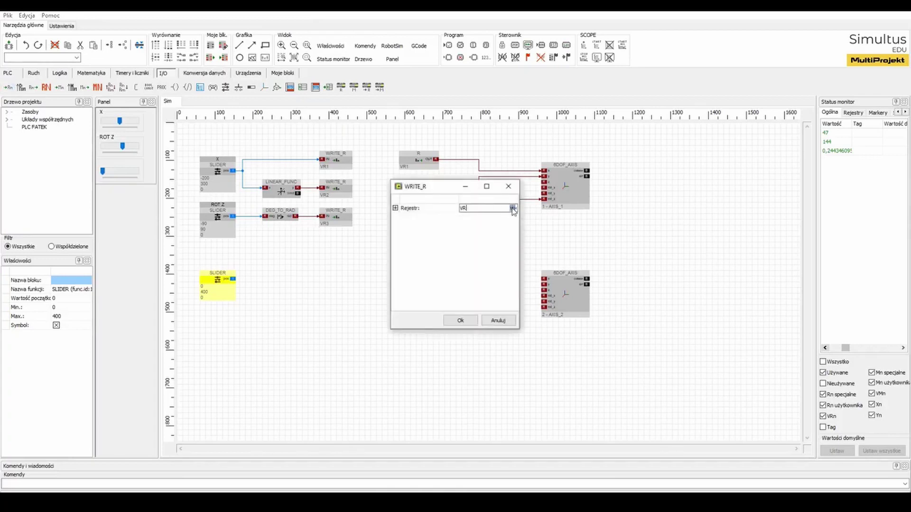
pyautogui.press('Return')
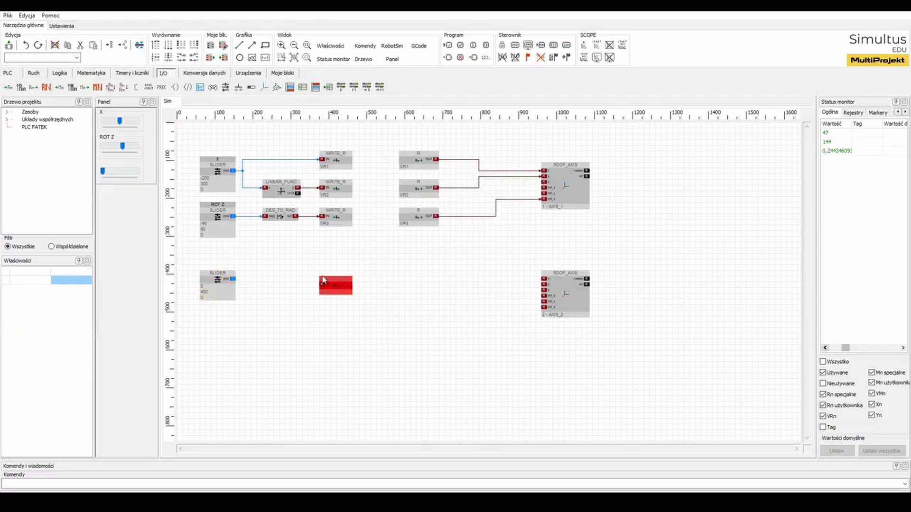
pyautogui.click(323, 277)
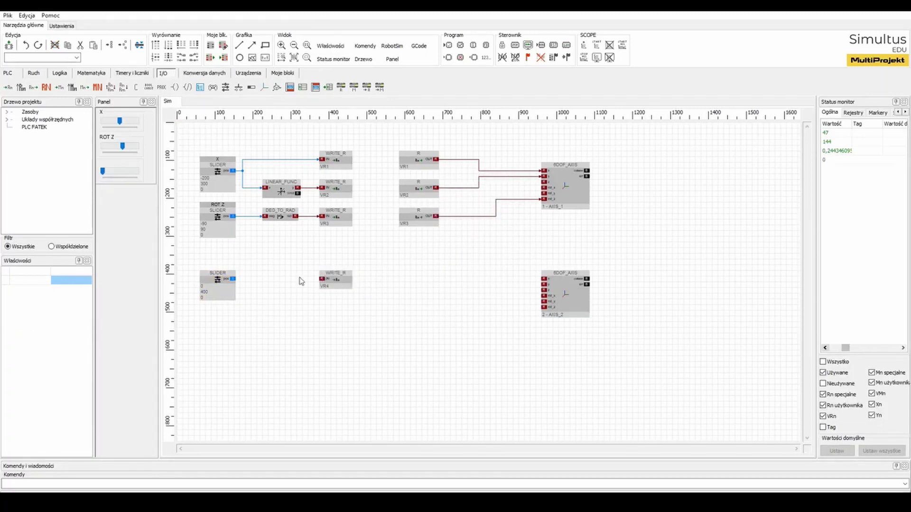
pyautogui.moveTo(232, 279); pyautogui.dragTo(318, 278)
# Add an R block reading register VR4 and connect it to the Z input of the AXIS_2 6DOF_AXIS block.
pyautogui.click(33, 88)
pyautogui.write('4')
pyautogui.click(472, 323)
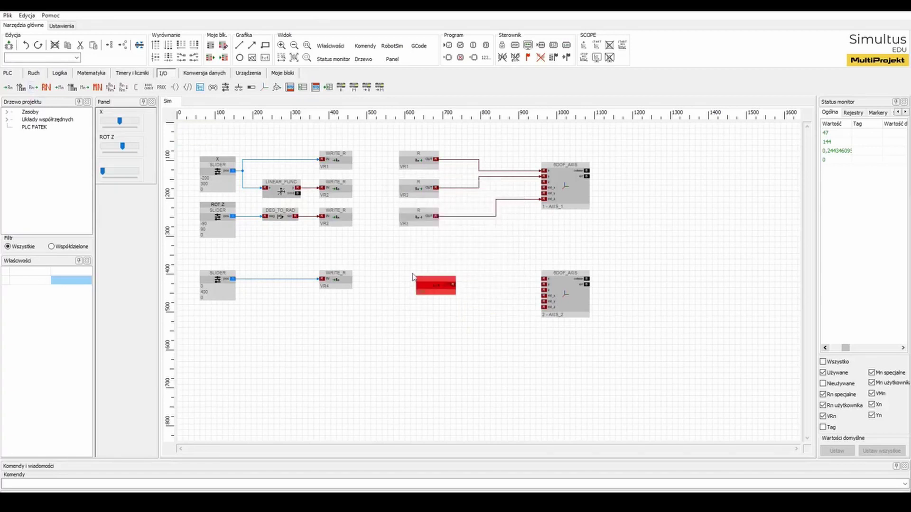
pyautogui.moveTo(436, 280); pyautogui.dragTo(544, 291)
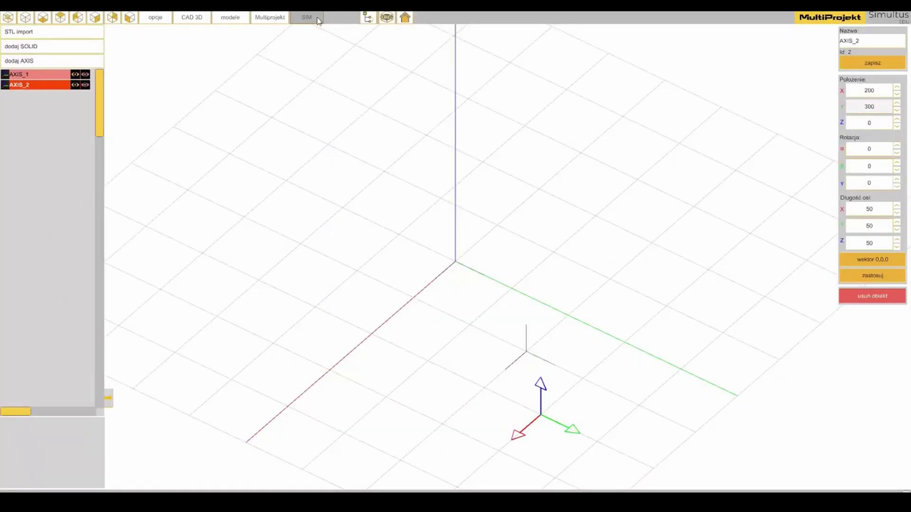
# Enable simulation mode in the 3D view and select AXIS_1, followed by AXIS_2.
pyautogui.click(317, 19)
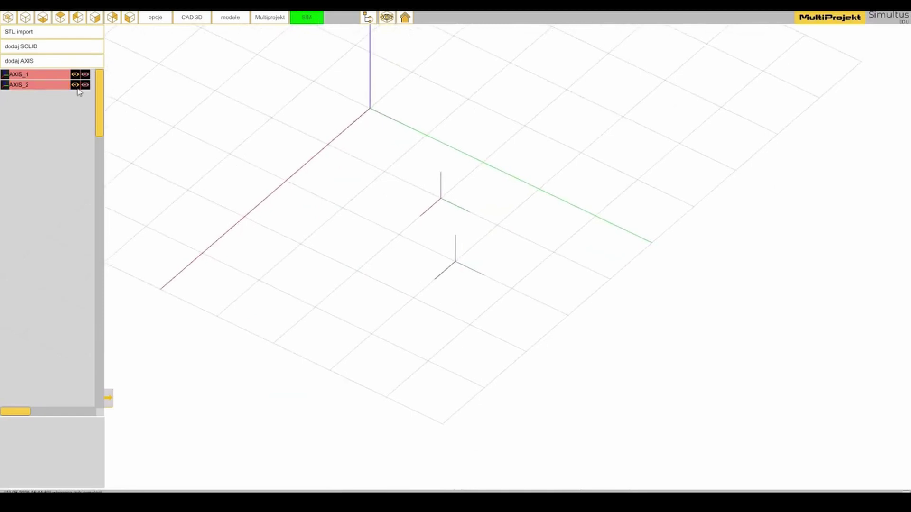
pyautogui.click(46, 75)
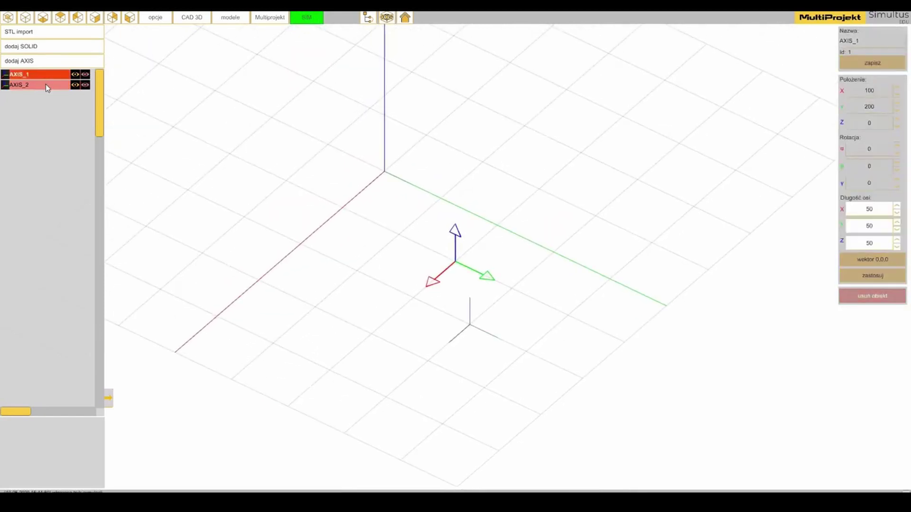
pyautogui.click(46, 85)
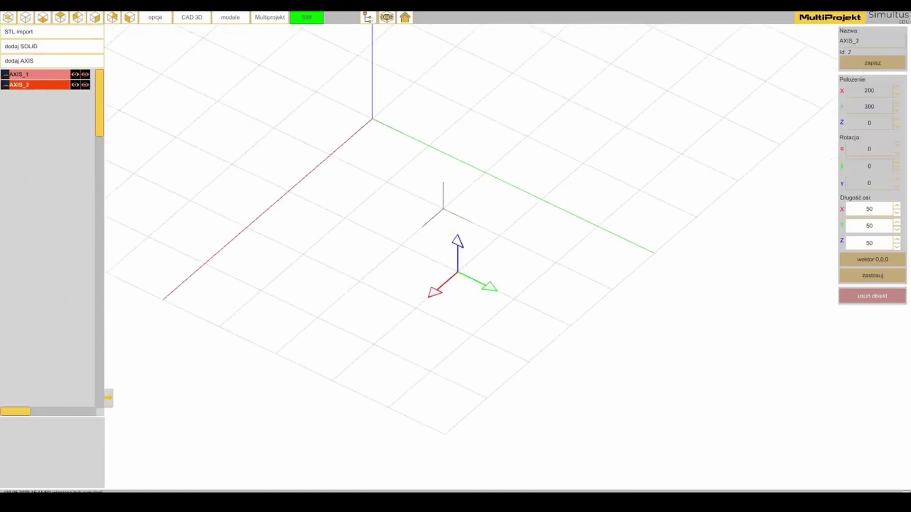
# Switch to the block diagram window and name the new slider block Axis2_Z.
pyautogui.hotkey('alt', 'Tab')
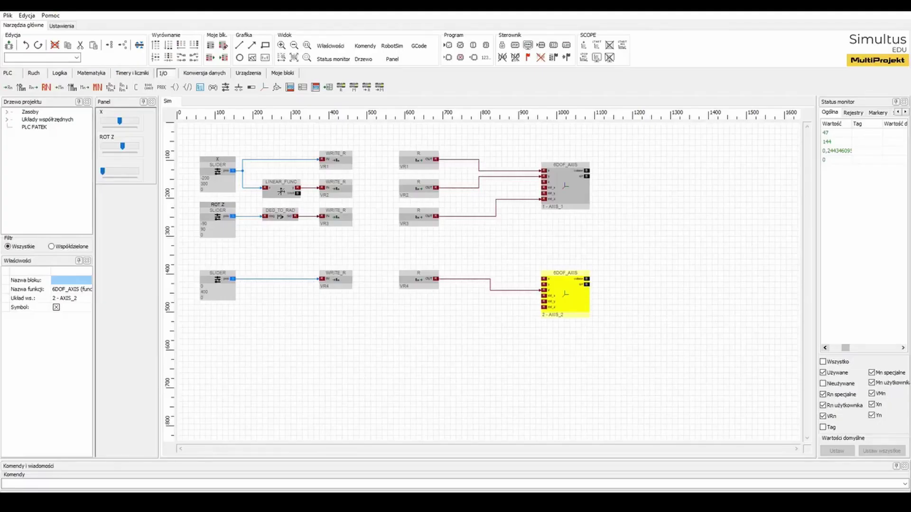
pyautogui.click(216, 296)
pyautogui.click(67, 283)
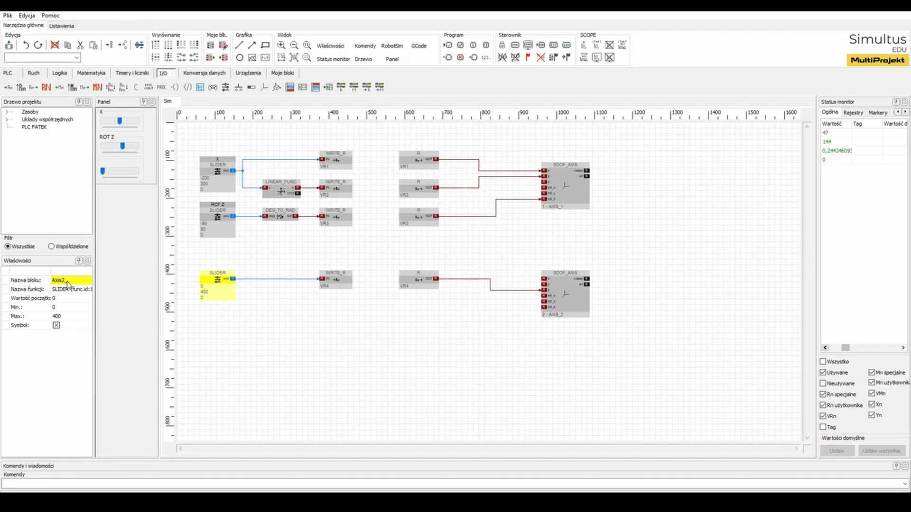
pyautogui.press('Return')
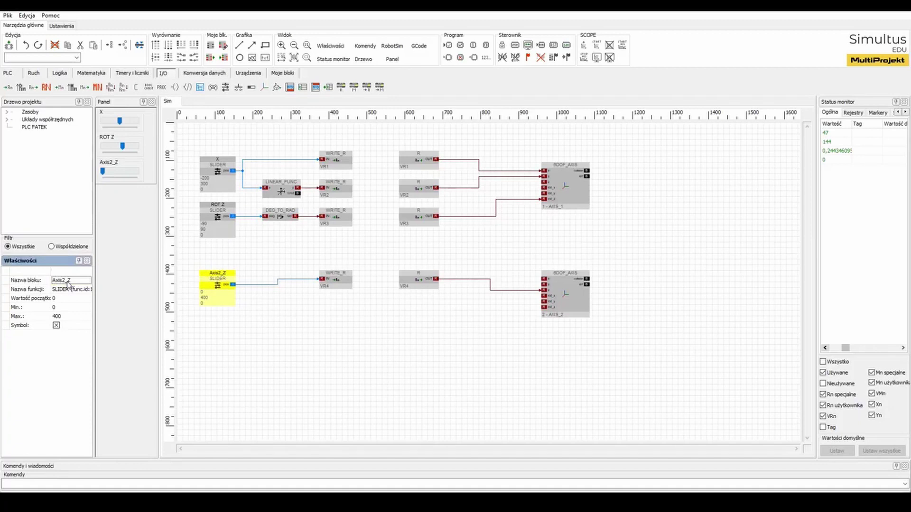
# Rename the X slider to Axis1_X and the ROT Z slider to Axis1_ROT Z.
pyautogui.click(227, 180)
pyautogui.doubleClick(59, 282)
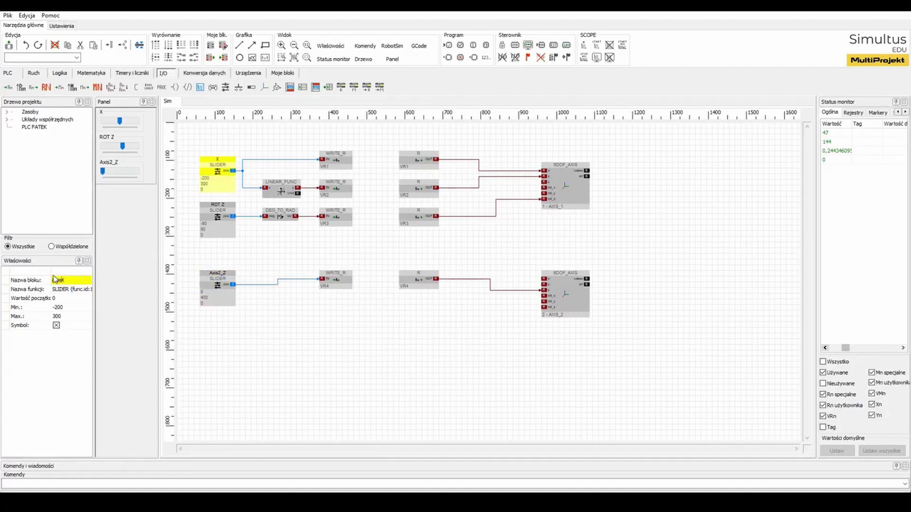
pyautogui.press('Return')
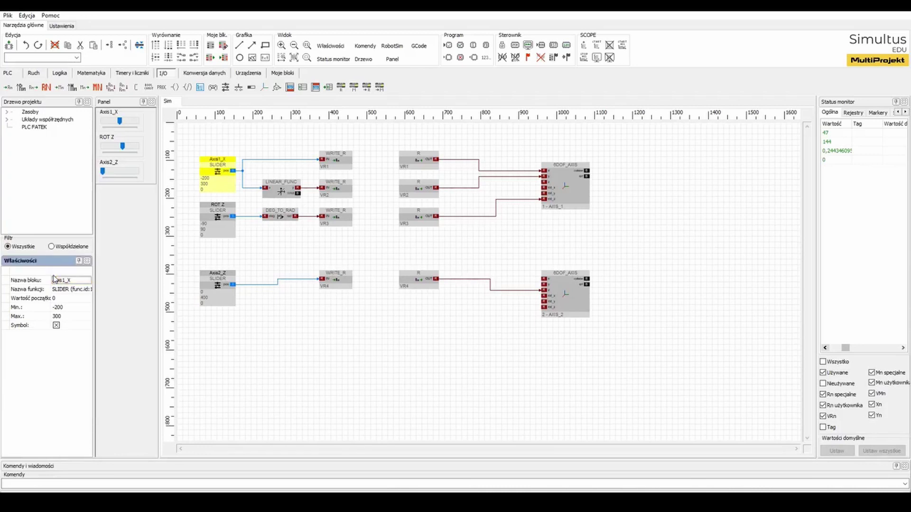
pyautogui.click(224, 230)
pyautogui.doubleClick(59, 281)
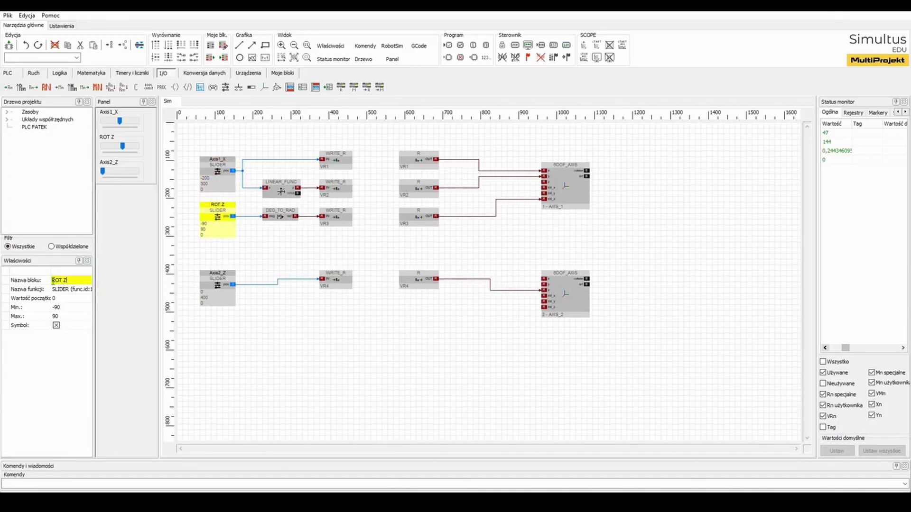
pyautogui.doubleClick(54, 281)
pyautogui.write('Axis1_')
pyautogui.press('Return')
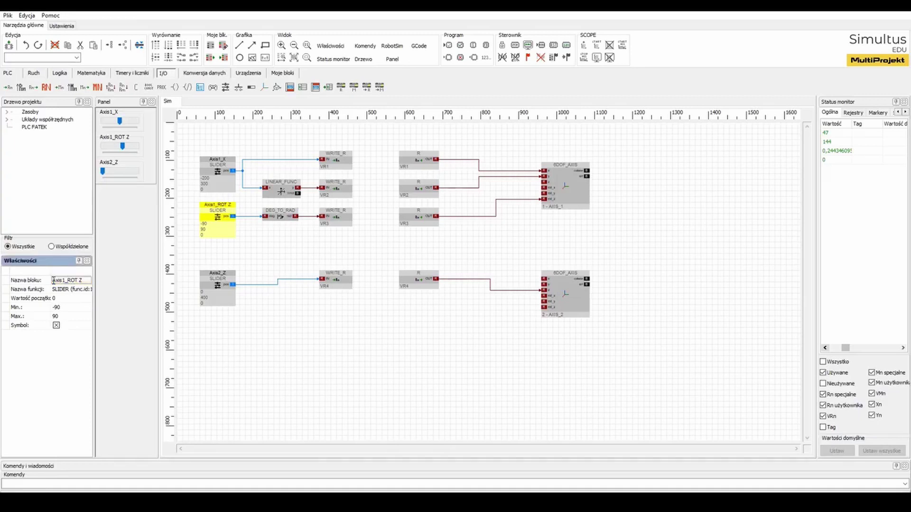
# Start the program simulation and arrange the 3D view and block diagram windows side by side.
pyautogui.click(567, 46)
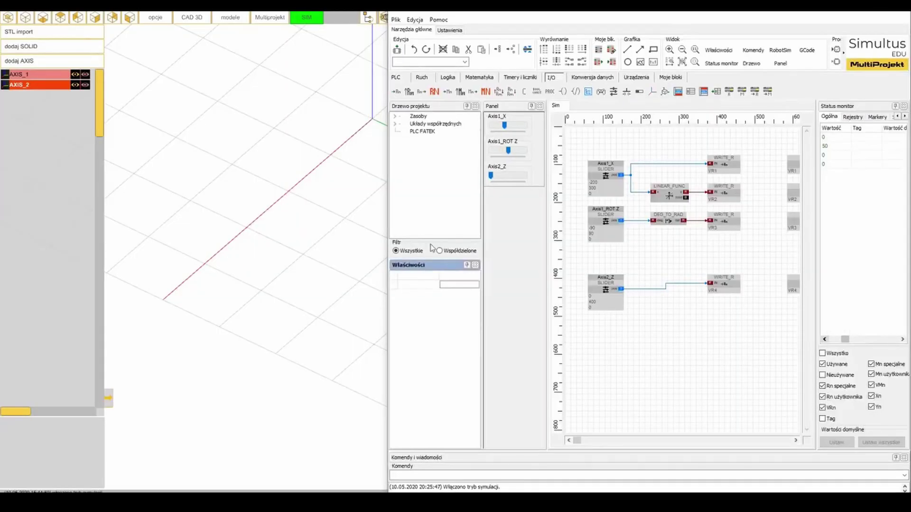
pyautogui.click(327, 12)
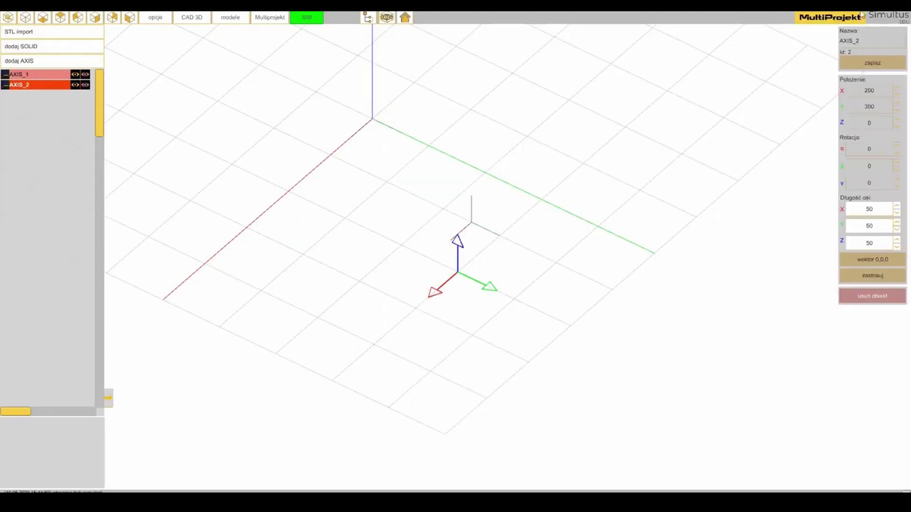
pyautogui.click(877, 6)
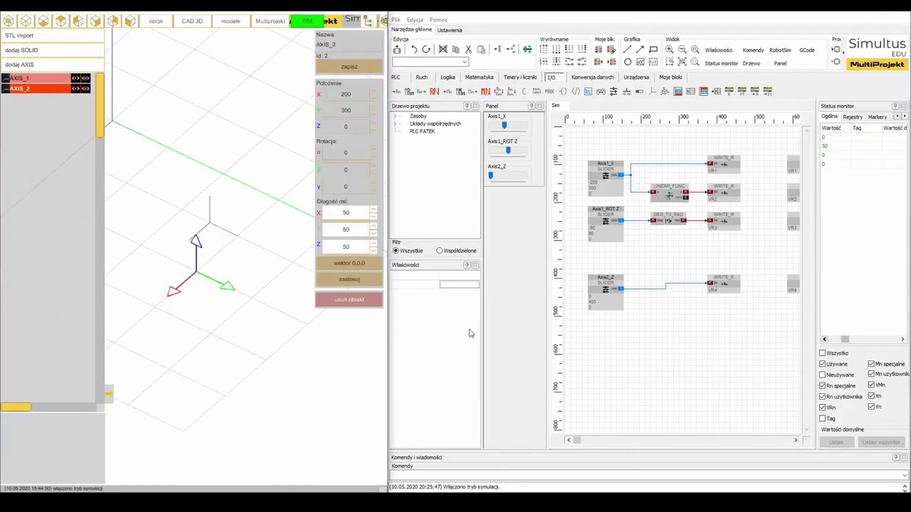
# Test the axis motion in the 3D view by moving the Axis2_Z, Axis1_X and Axis1_ROT Z sliders.
pyautogui.click(495, 178)
pyautogui.moveTo(494, 175)
pyautogui.mouseDown()
pyautogui.moveTo(505, 176)
pyautogui.moveTo(481, 179)
pyautogui.moveTo(519, 182)
pyautogui.moveTo(489, 178)
pyautogui.mouseUp()
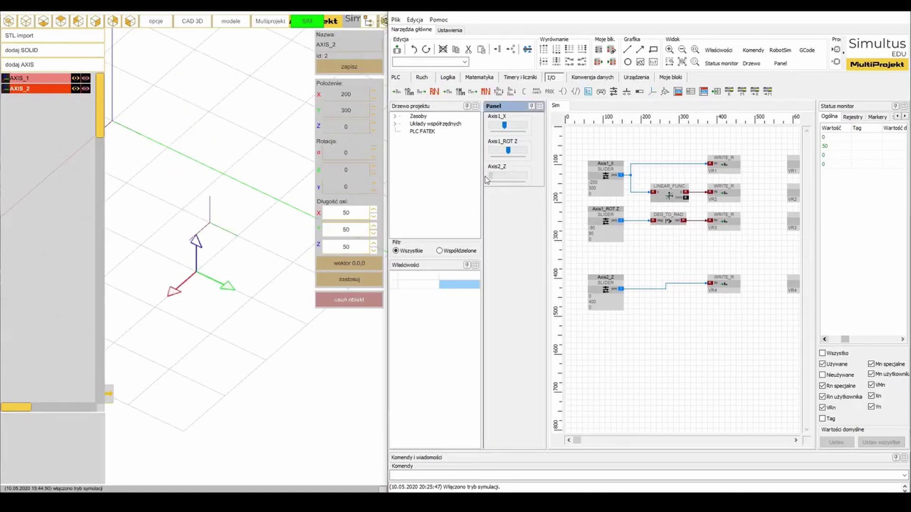
pyautogui.moveTo(505, 128); pyautogui.dragTo(511, 152)
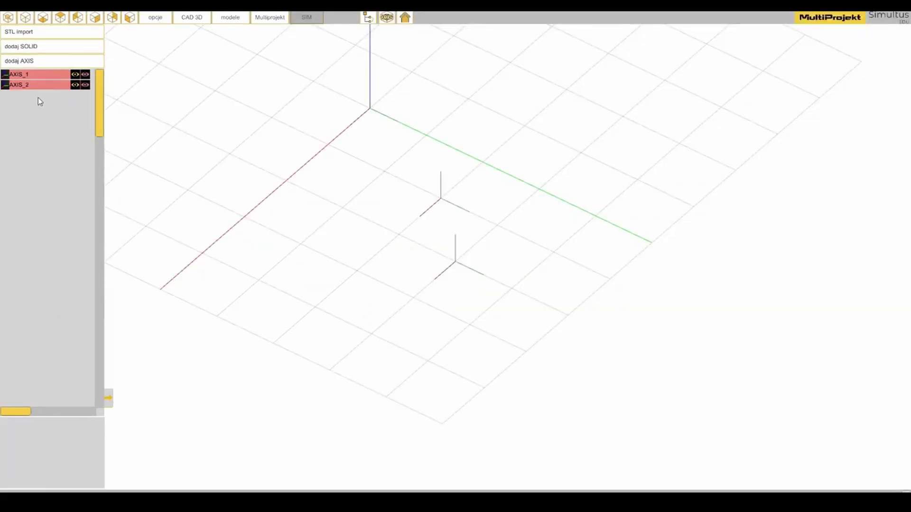
# Set the γ rotation of AXIS_1 to 45 in the 3D view.
pyautogui.click(36, 75)
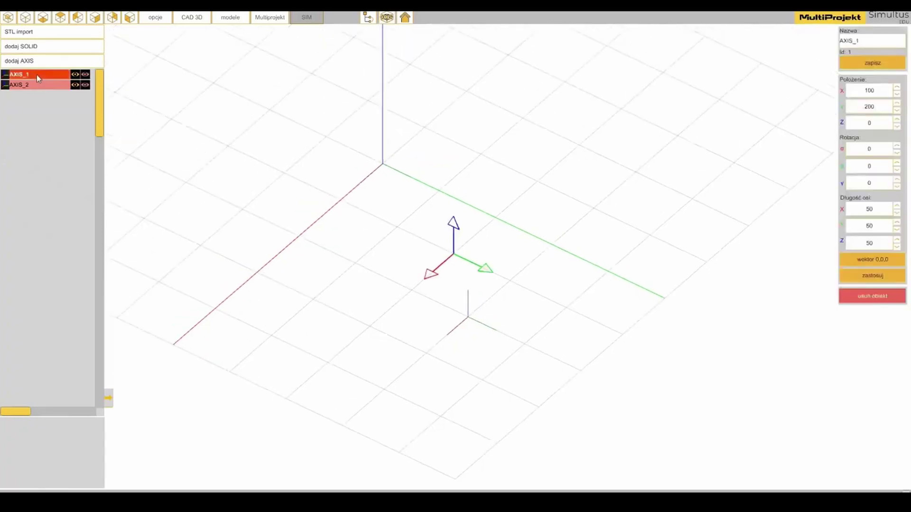
pyautogui.click(160, 20)
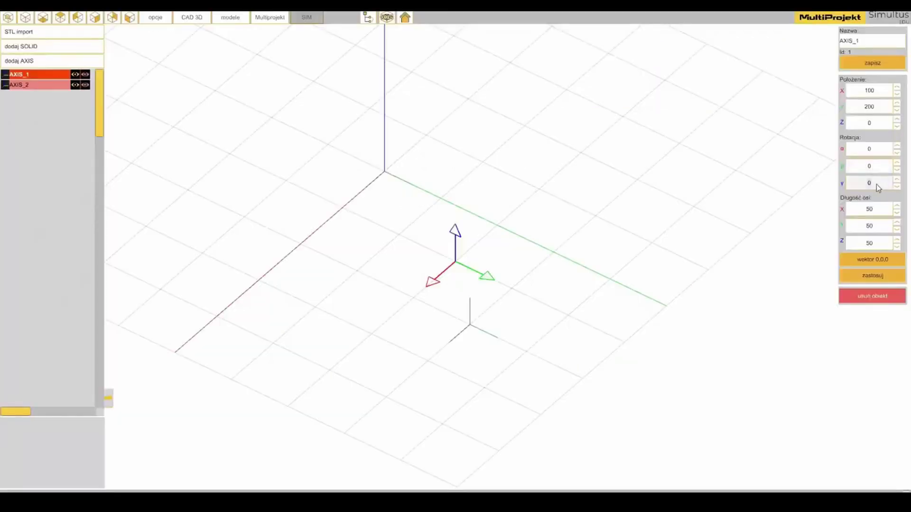
pyautogui.scroll(20, 876, 184)
pyautogui.scroll(16, 876, 184)
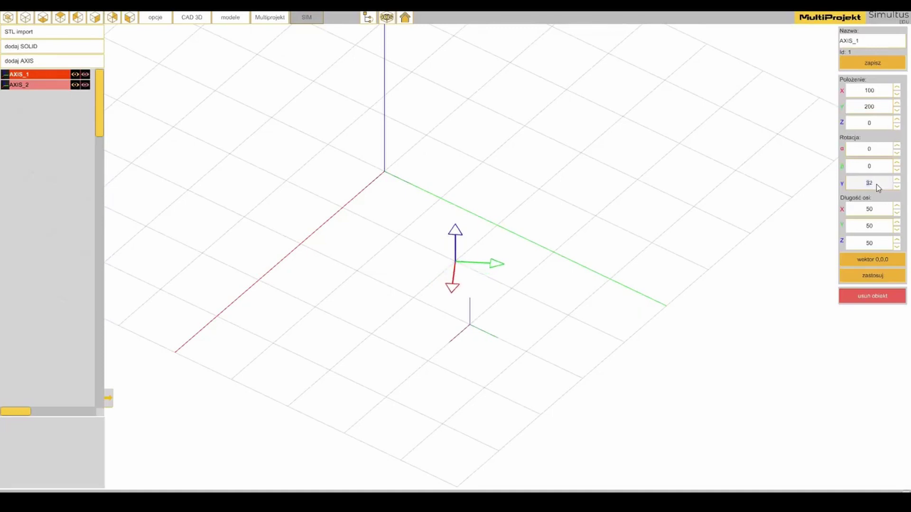
pyautogui.scroll(1, 876, 184)
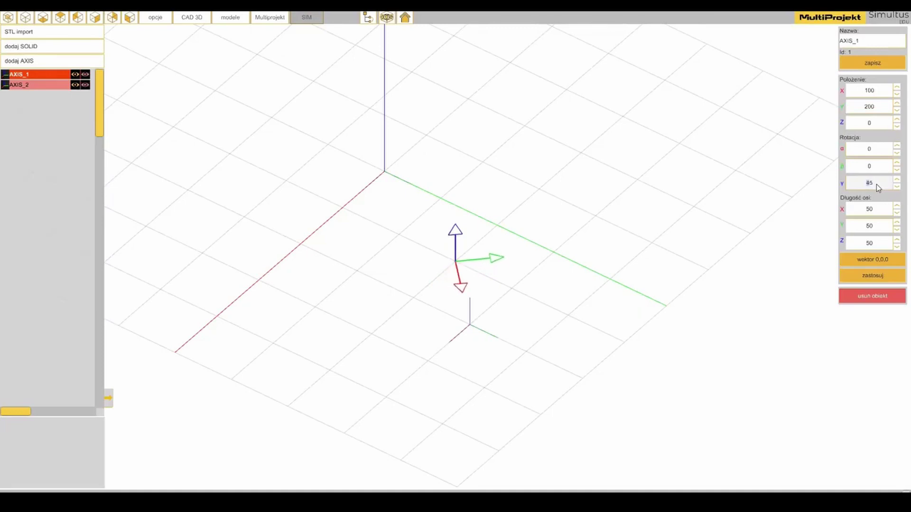
# Attach AXIS_2 to AXIS_1 as its child coordinate system in the object tree.
pyautogui.click(5, 87)
pyautogui.moveTo(4, 86)
pyautogui.mouseDown()
pyautogui.moveTo(15, 84)
pyautogui.moveTo(7, 76)
pyautogui.mouseUp()
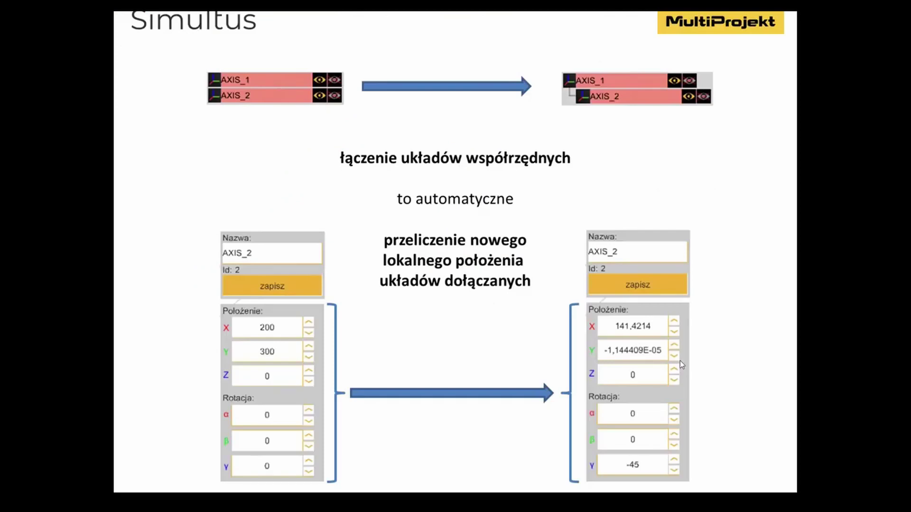
pyautogui.click(320, 434)
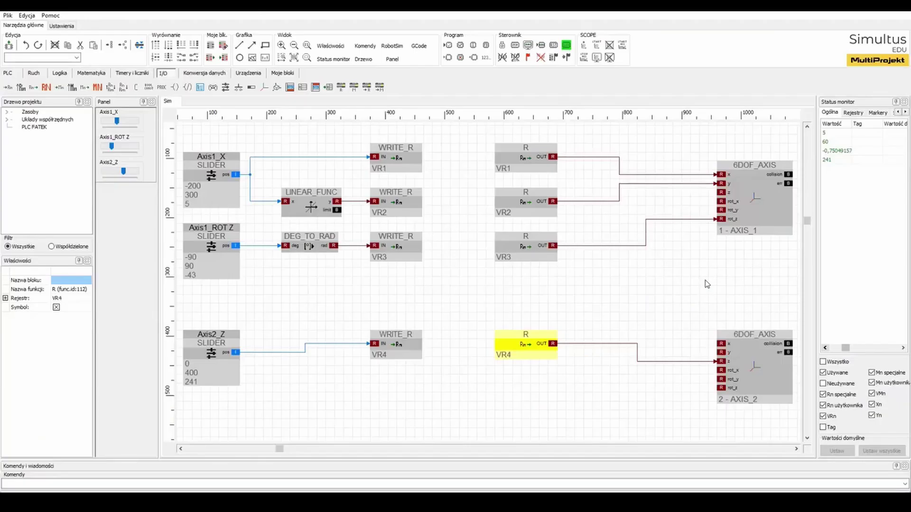
pyautogui.click(707, 284)
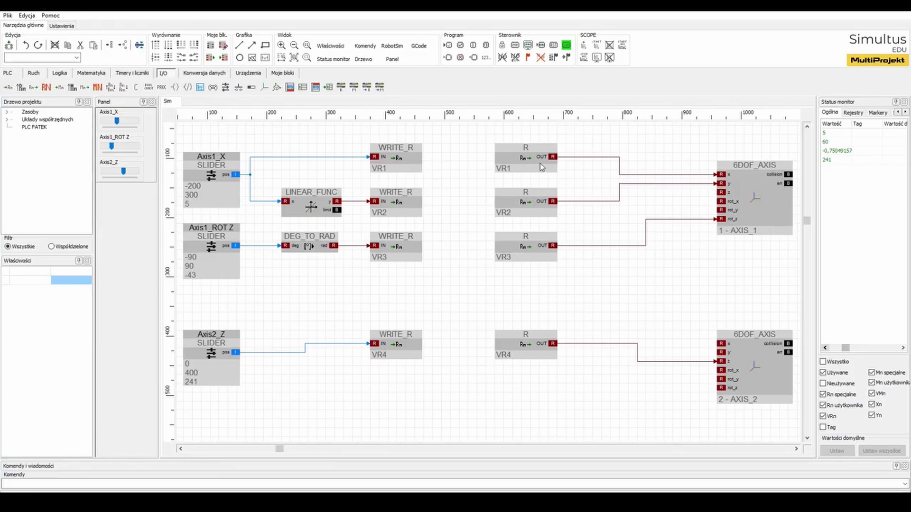
pyautogui.click(717, 175)
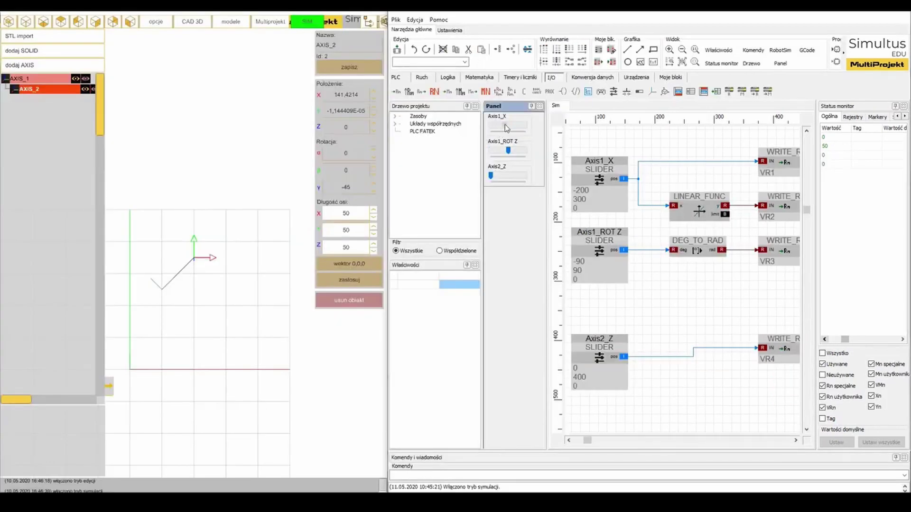
# Test how the linked AXIS_1 and AXIS_2 move together by adjusting the Axis1_X, Axis1_ROT Z and Axis2_Z sliders.
pyautogui.moveTo(505, 124); pyautogui.dragTo(505, 149)
pyautogui.moveTo(336, 326); pyautogui.dragTo(172, 242, button='middle')
pyautogui.moveTo(257, 256); pyautogui.dragTo(219, 286, button='middle')
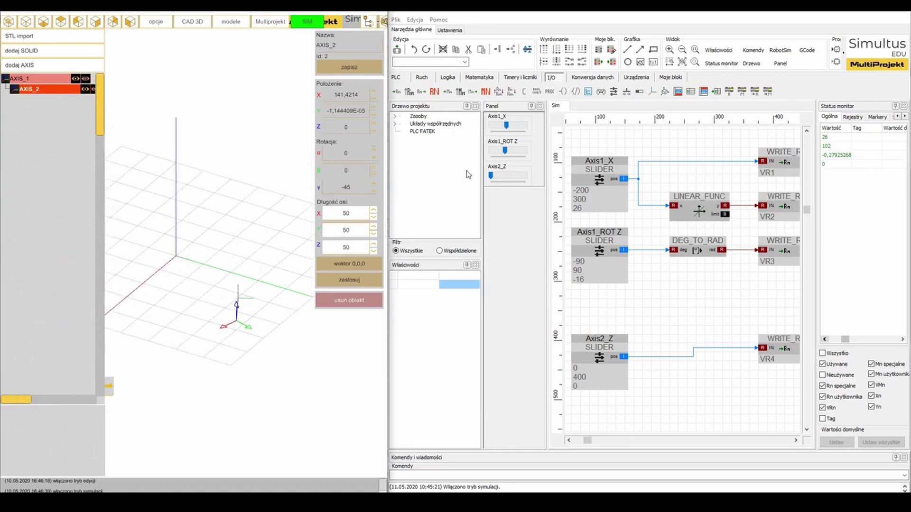
pyautogui.moveTo(506, 125); pyautogui.dragTo(495, 146)
pyautogui.moveTo(492, 176)
pyautogui.mouseDown()
pyautogui.moveTo(517, 175)
pyautogui.moveTo(491, 173)
pyautogui.moveTo(508, 174)
pyautogui.mouseUp()
pyautogui.moveTo(137, 333); pyautogui.dragTo(181, 289)
pyautogui.moveTo(510, 179)
pyautogui.mouseDown()
pyautogui.moveTo(518, 177)
pyautogui.moveTo(491, 178)
pyautogui.moveTo(515, 179)
pyautogui.mouseUp()
pyautogui.moveTo(258, 228); pyautogui.dragTo(225, 281)
pyautogui.moveTo(505, 126); pyautogui.dragTo(504, 154)
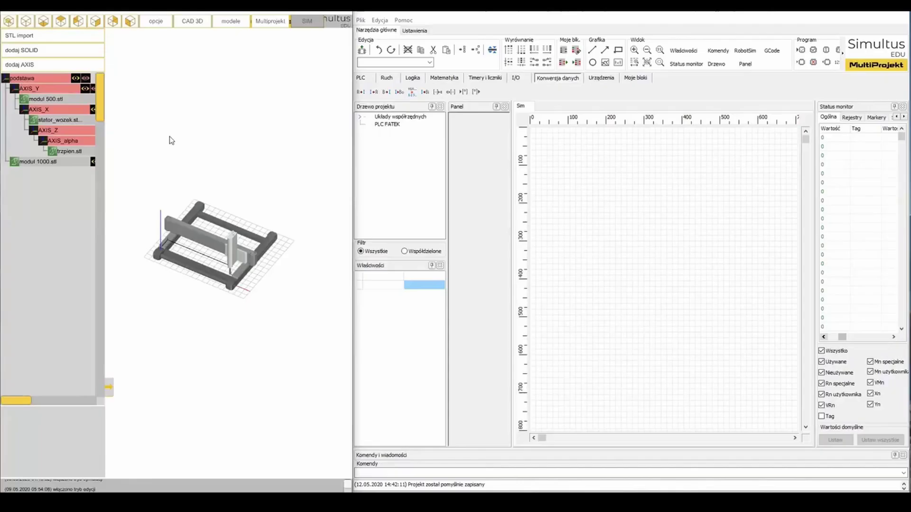
# Maximize the block diagram window and place four 6DOF_AXIS blocks in a column on the empty Sim sheet.
pyautogui.scroll(2, 201, 245)
pyautogui.moveTo(199, 238); pyautogui.dragTo(214, 267)
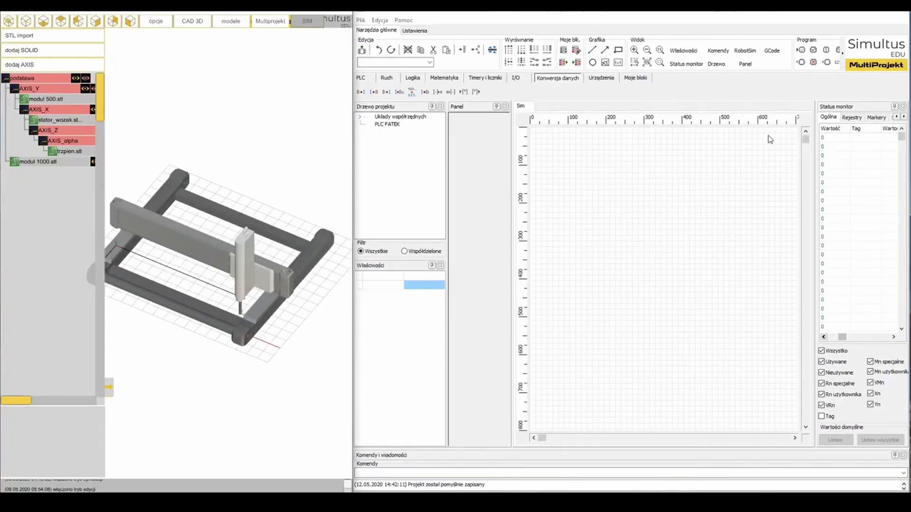
pyautogui.click(883, 13)
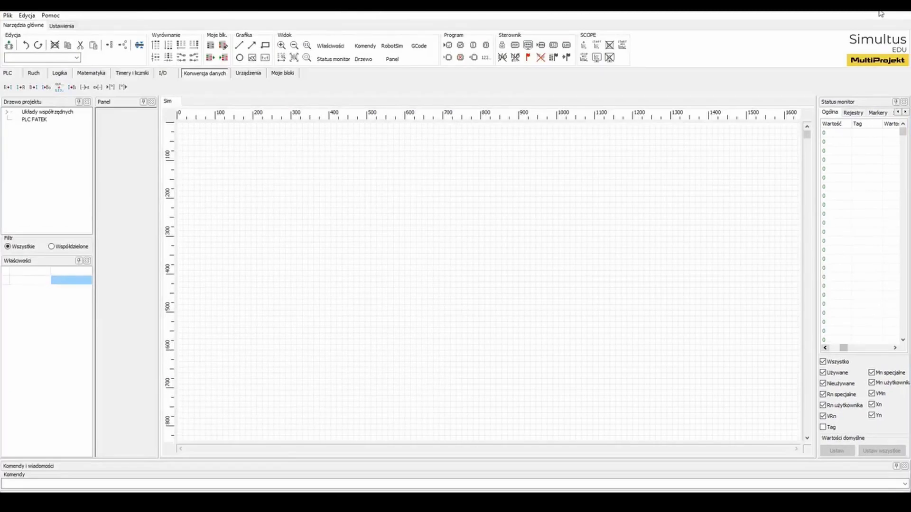
pyautogui.click(161, 74)
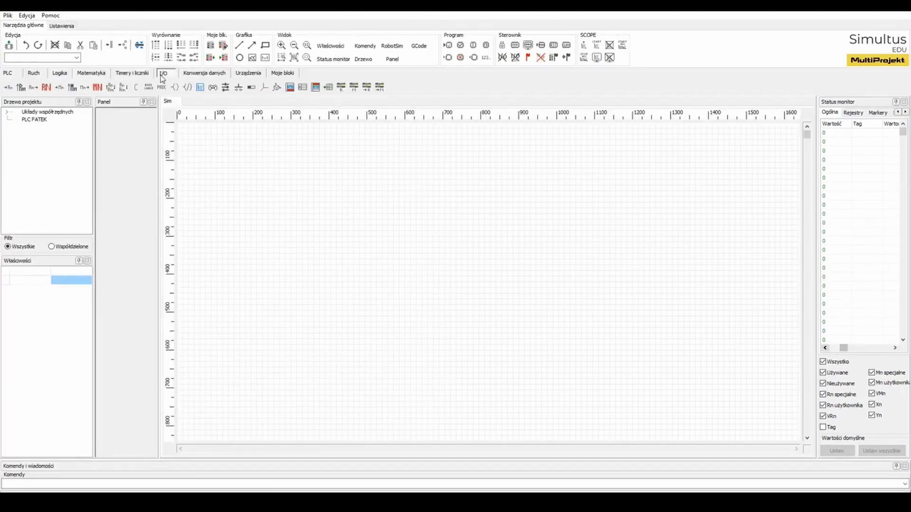
pyautogui.click(264, 87)
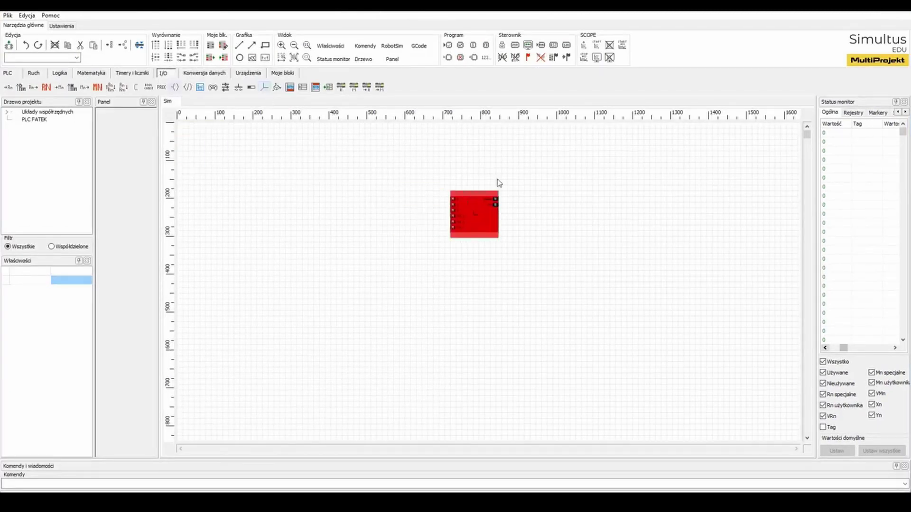
pyautogui.click(585, 146)
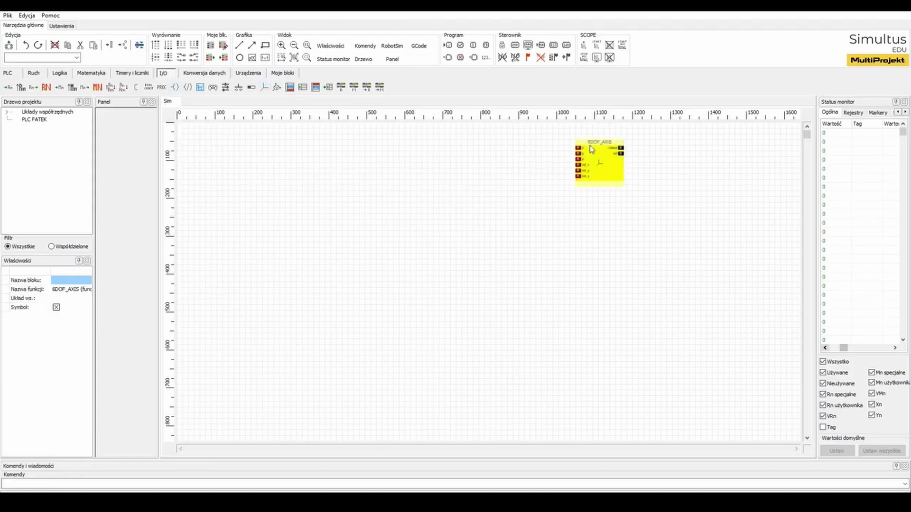
pyautogui.click(580, 211)
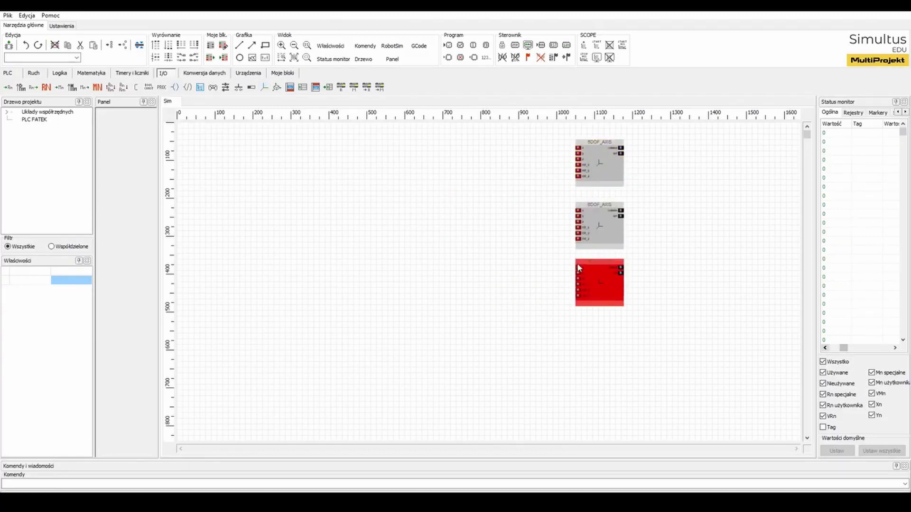
pyautogui.click(579, 269)
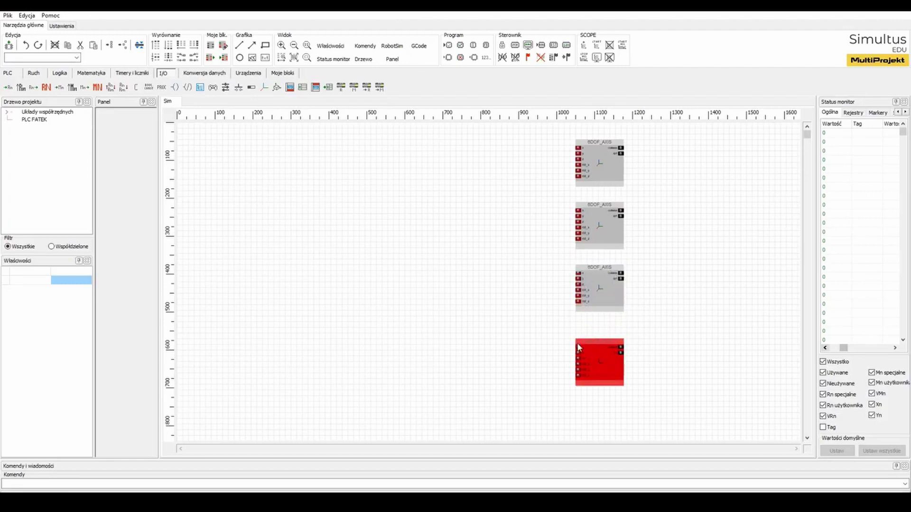
pyautogui.click(577, 351)
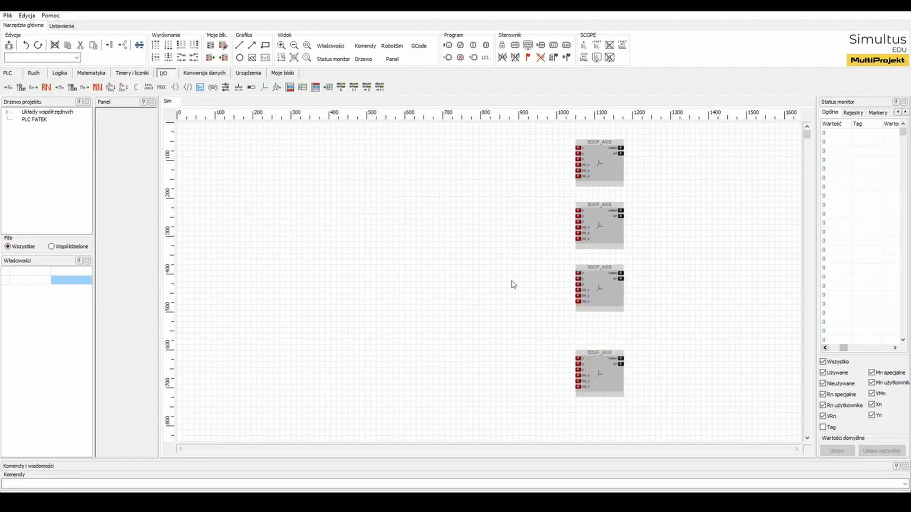
# Assign coordinate system 1 - AXIS_Y to the first 6DOF_AXIS block and 2 - AXIS_X to the second.
pyautogui.doubleClick(593, 180)
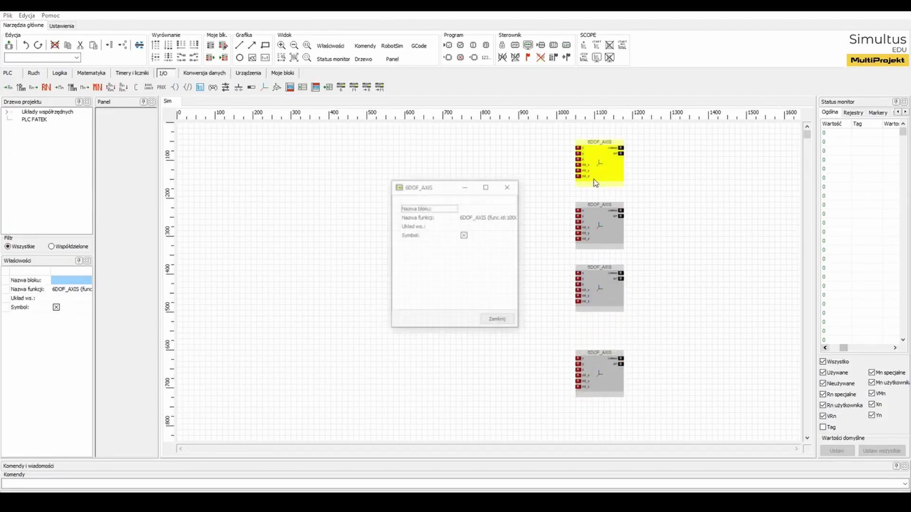
pyautogui.click(491, 227)
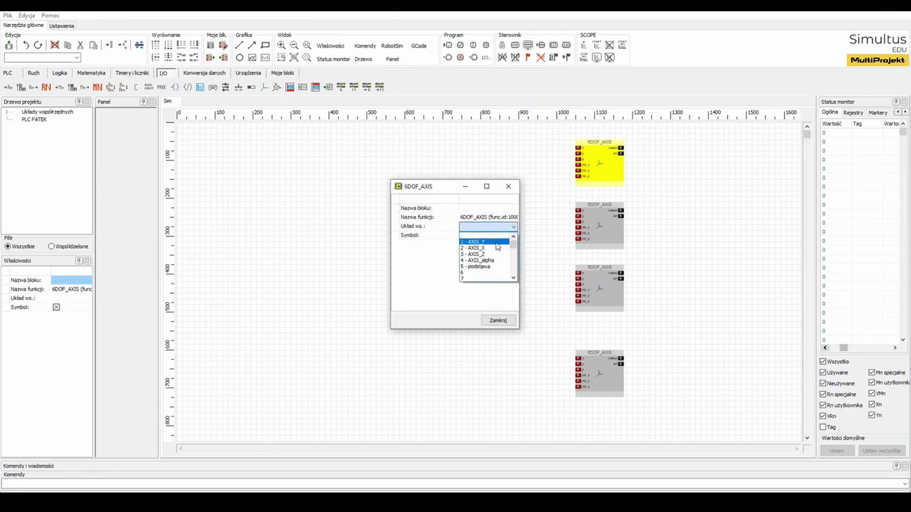
pyautogui.click(484, 242)
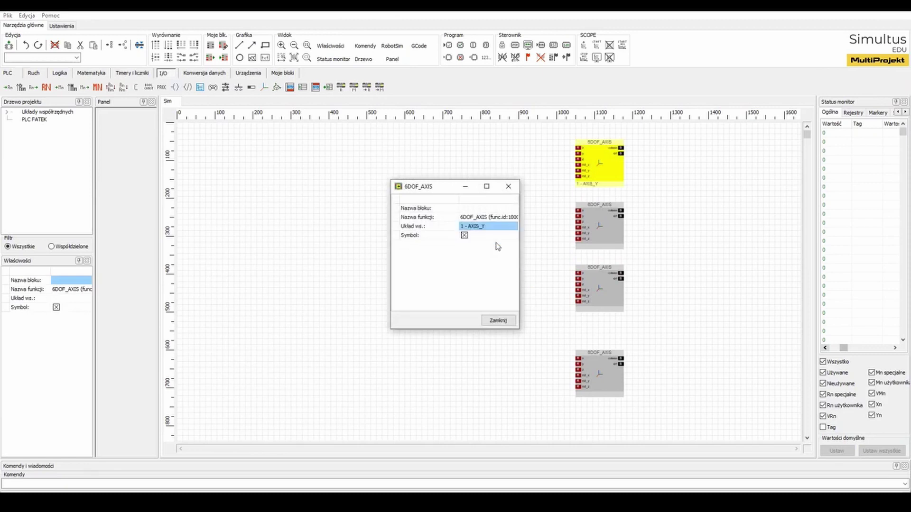
pyautogui.click(498, 320)
pyautogui.doubleClick(593, 235)
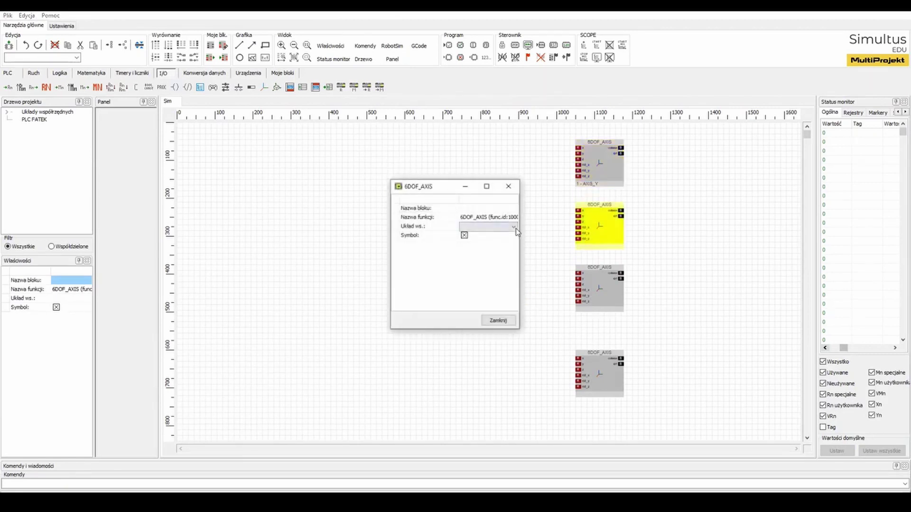
pyautogui.click(514, 227)
pyautogui.click(481, 242)
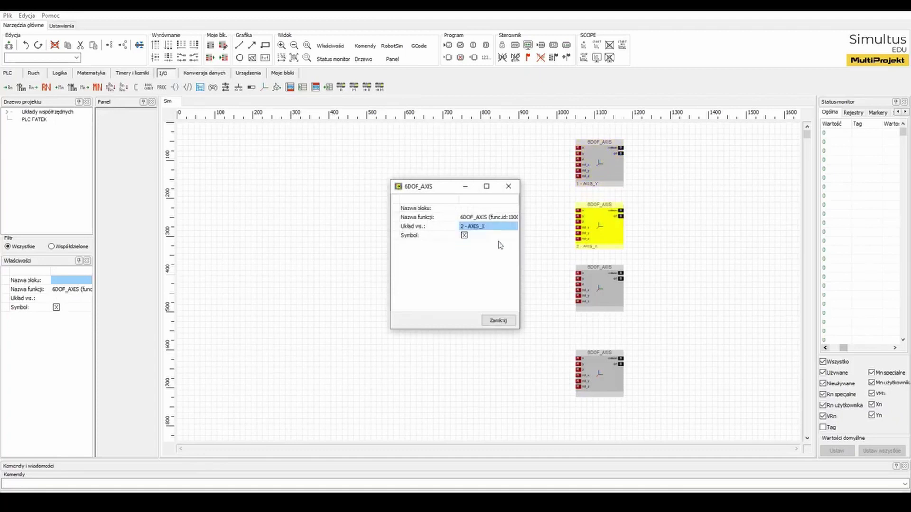
pyautogui.click(504, 322)
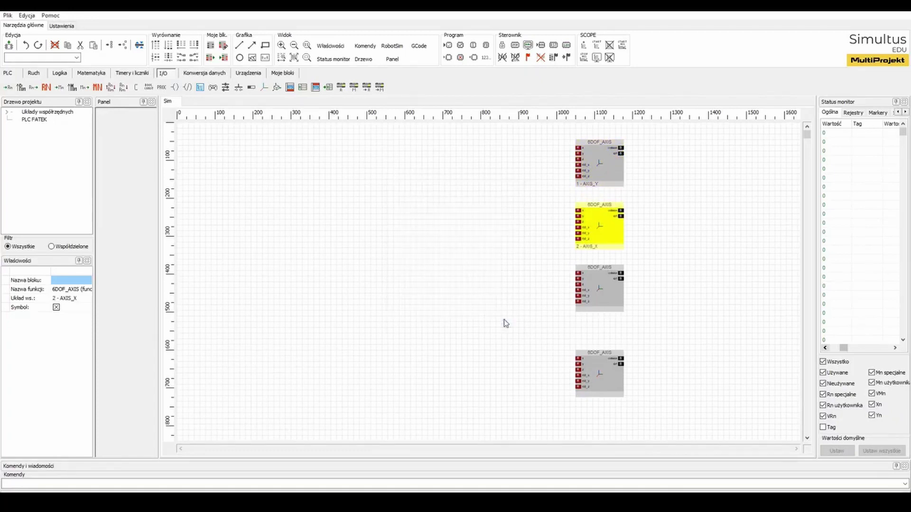
# Assign coordinate system 3 - AXIS_Z to the third 6DOF_AXIS block and 4 - AXIS_alpha to the fourth.
pyautogui.doubleClick(602, 298)
pyautogui.click(496, 227)
pyautogui.click(514, 228)
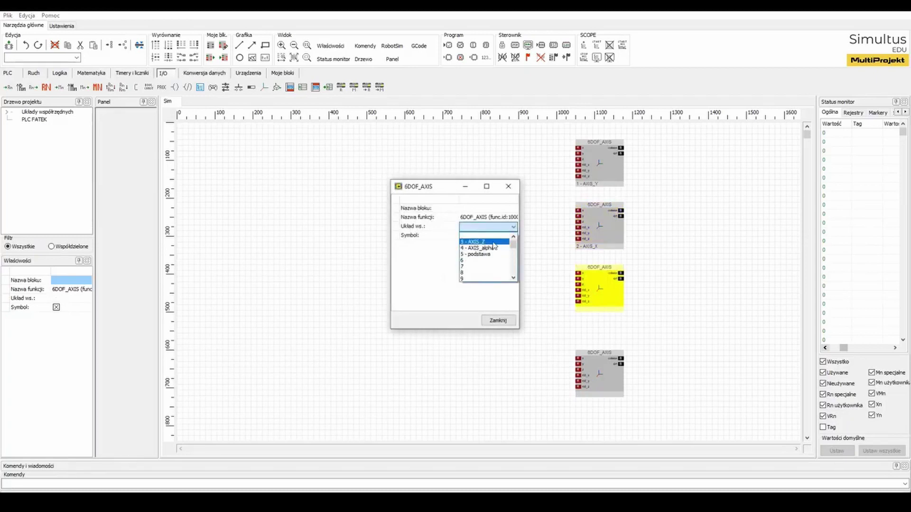
pyautogui.click(495, 242)
pyautogui.click(506, 322)
pyautogui.doubleClick(599, 380)
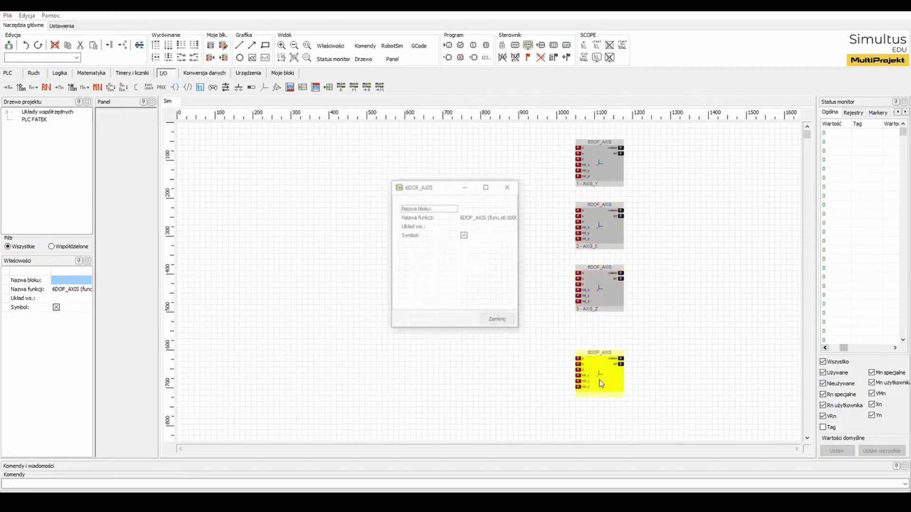
pyautogui.click(513, 227)
pyautogui.click(513, 227)
pyautogui.click(504, 245)
pyautogui.click(498, 321)
pyautogui.click(487, 306)
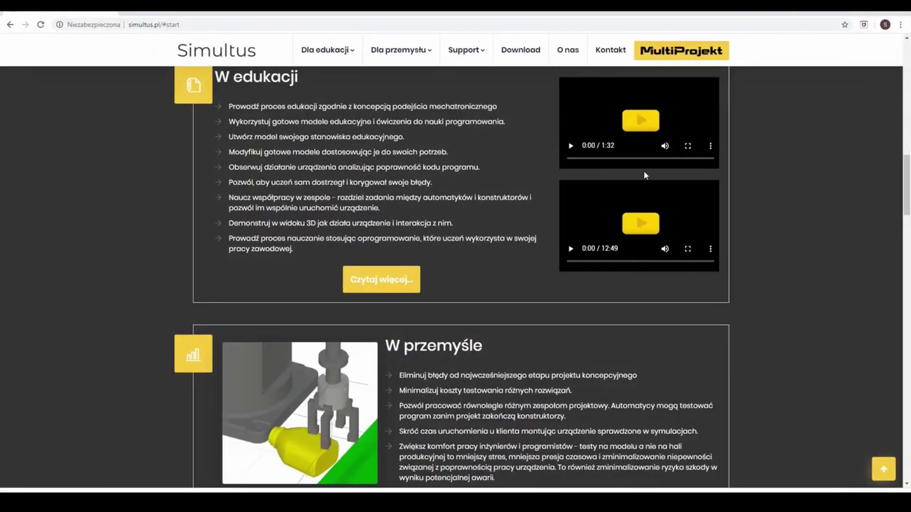
# Open the online documentation from the Simultus website in the browser and examine the downloadable function blocks for basic machine elements.
pyautogui.scroll(3, 758, 190)
pyautogui.scroll(10, 759, 190)
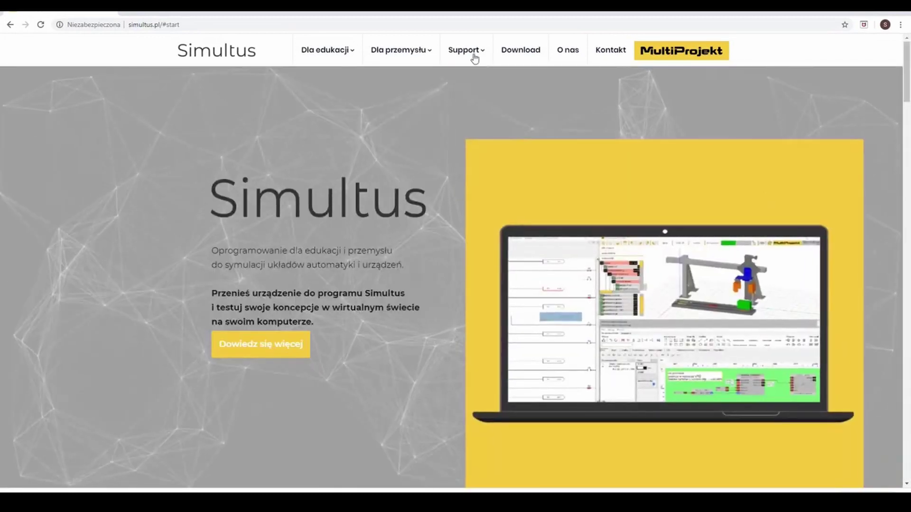
pyautogui.moveTo(473, 55)
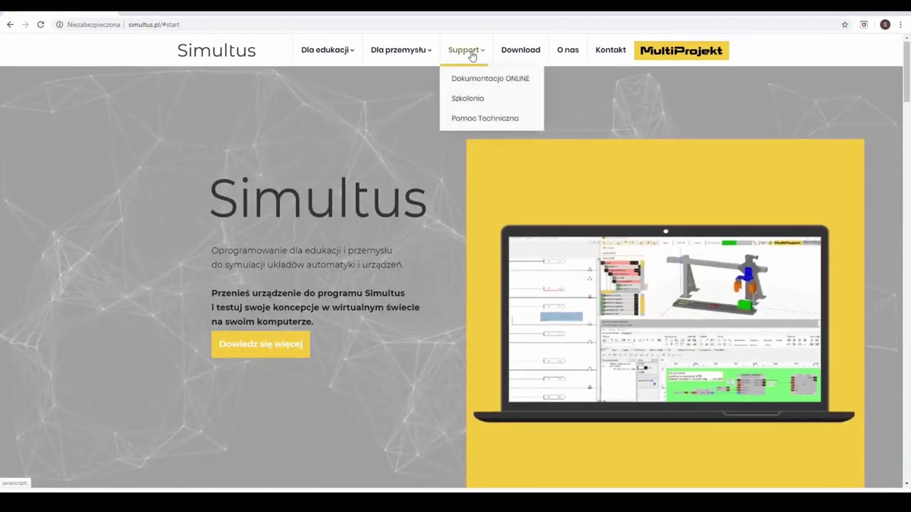
pyautogui.click(468, 82)
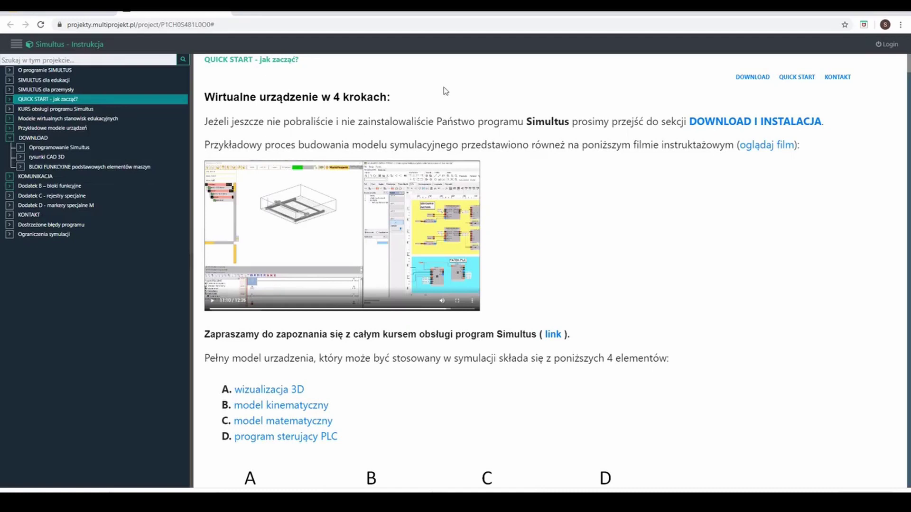
pyautogui.click(73, 168)
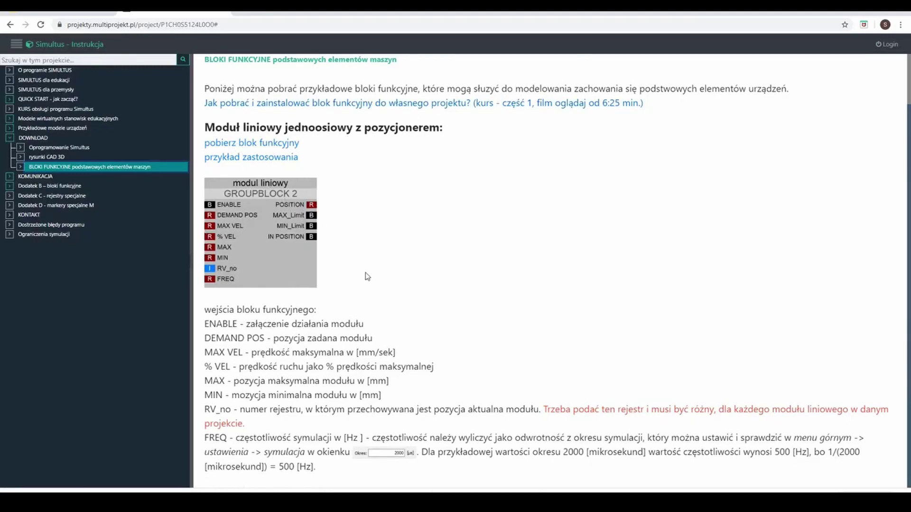
pyautogui.scroll(-10, 368, 277)
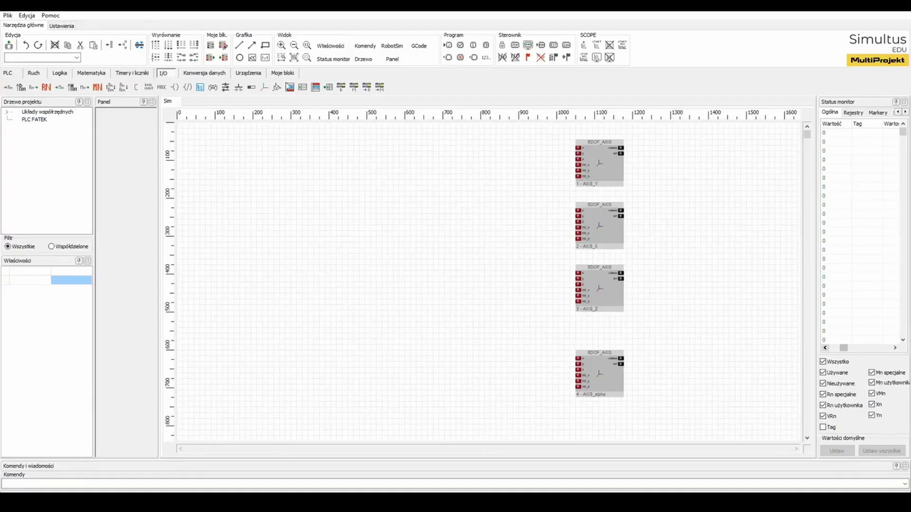
# Place three modul liniowy blocks level with the AXIS_Y, AXIS_X and AXIS_Z blocks, and one modul obrotowy block level with AXIS_alpha.
pyautogui.click(283, 74)
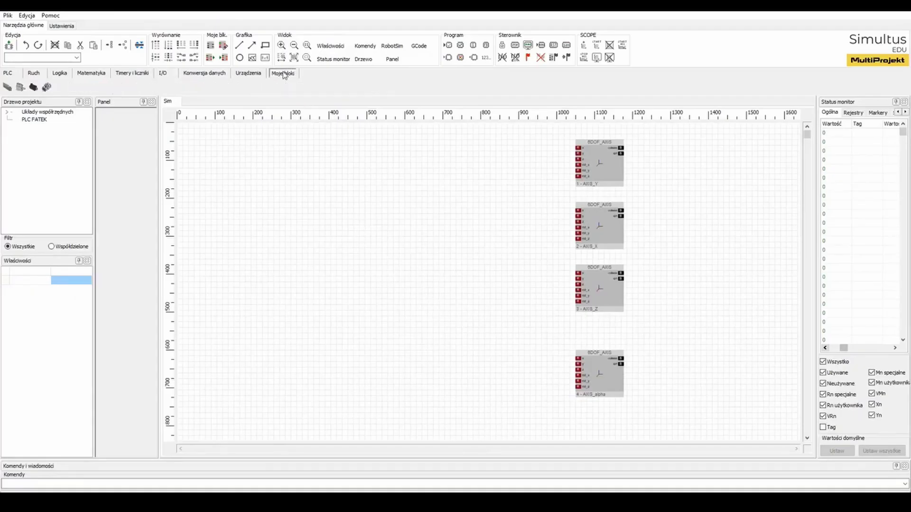
pyautogui.click(7, 87)
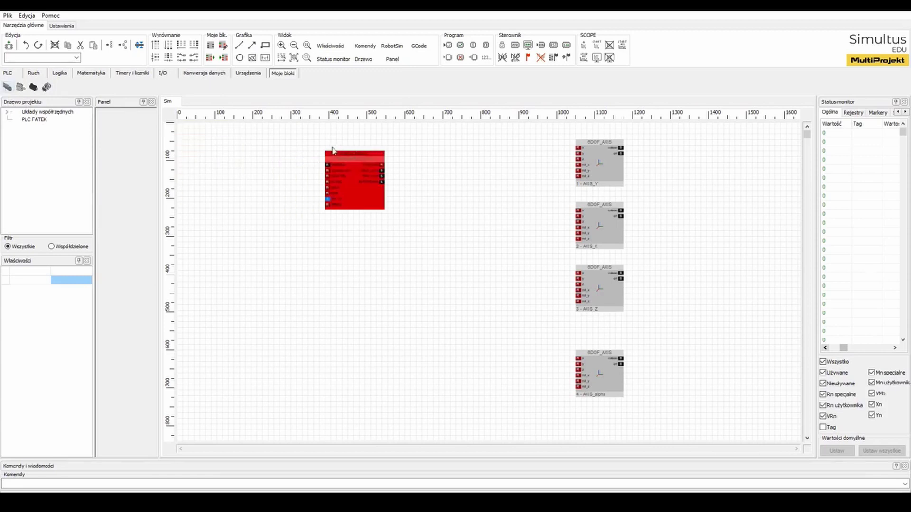
pyautogui.click(348, 135)
pyautogui.click(7, 88)
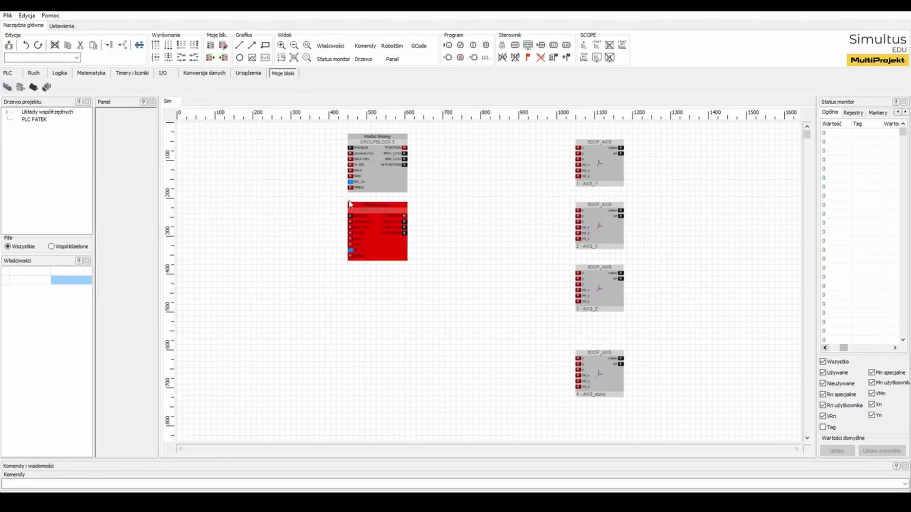
pyautogui.click(350, 201)
pyautogui.click(8, 87)
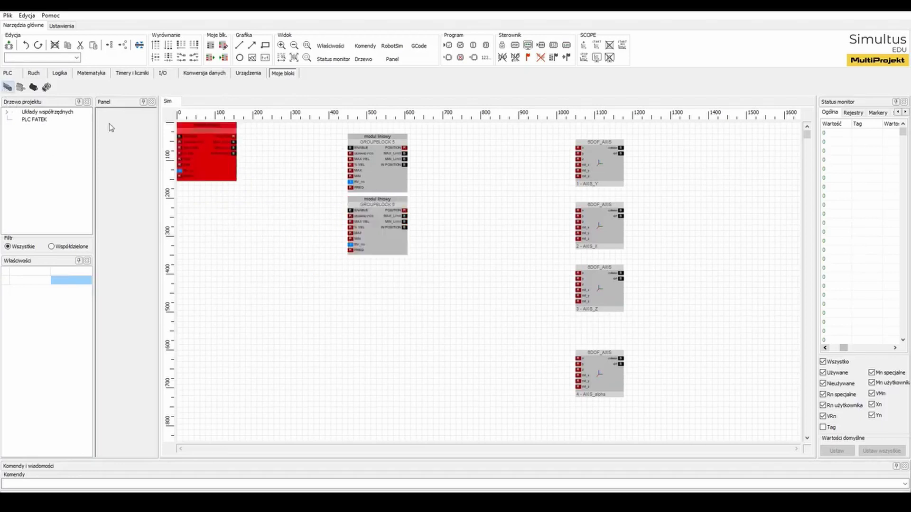
pyautogui.click(342, 265)
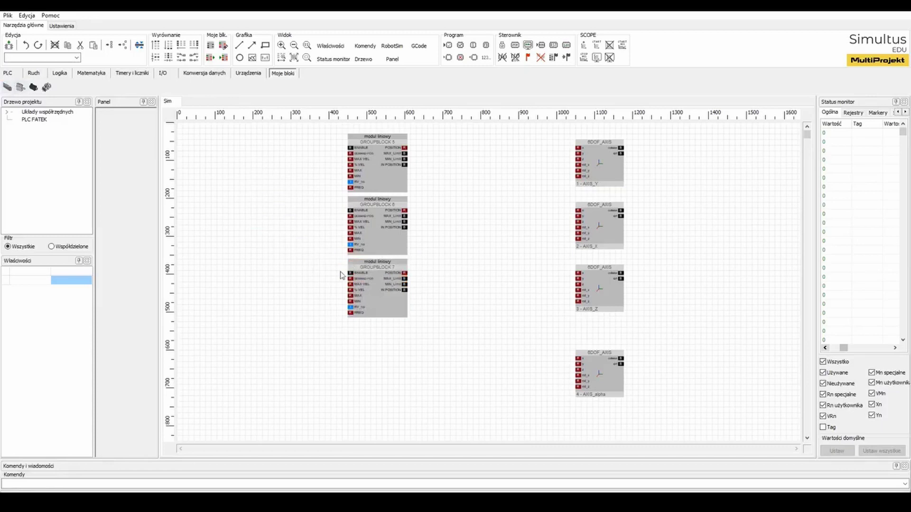
pyautogui.click(47, 88)
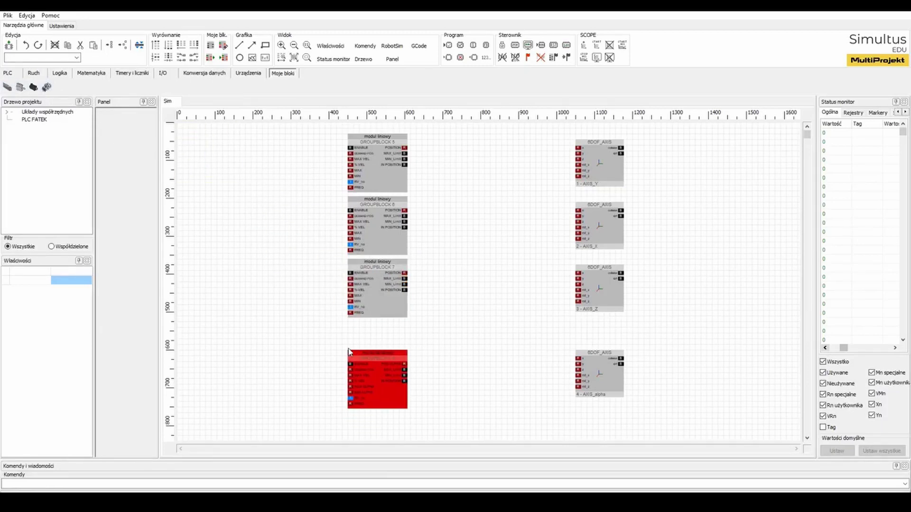
pyautogui.click(348, 352)
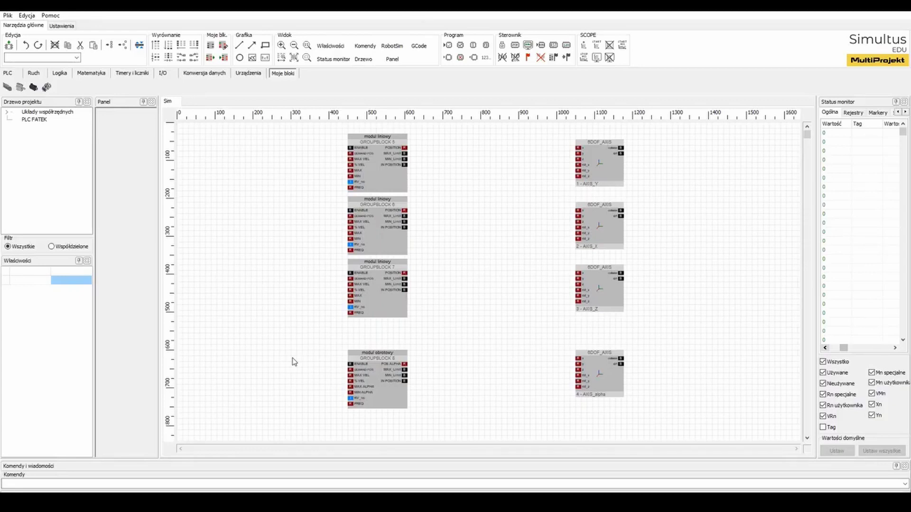
# Connect the POSITION outputs of the three modul liniowy blocks to y of AXIS_Y, x of AXIS_X and z of AXIS_Z respectively.
pyautogui.moveTo(405, 149); pyautogui.dragTo(577, 153)
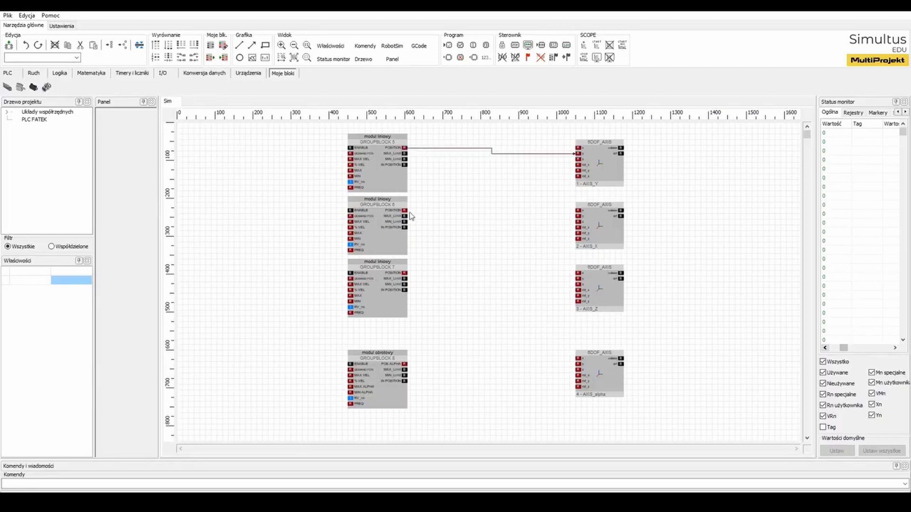
pyautogui.moveTo(405, 211); pyautogui.dragTo(578, 211)
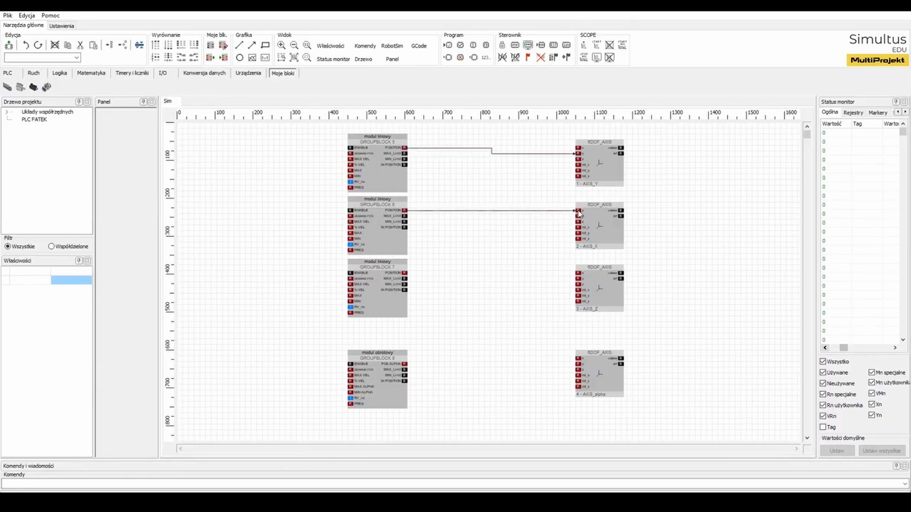
pyautogui.moveTo(432, 278); pyautogui.dragTo(576, 285)
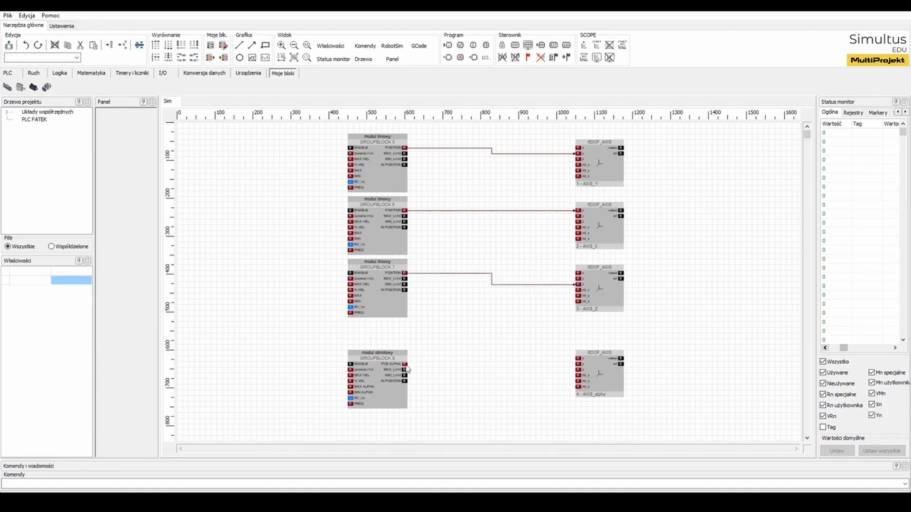
# Insert a DEG_TO_RAD conversion block and wire POS ALPHA of modul obrotowy through it to rot_z of AXIS_alpha.
pyautogui.click(212, 76)
pyautogui.click(122, 89)
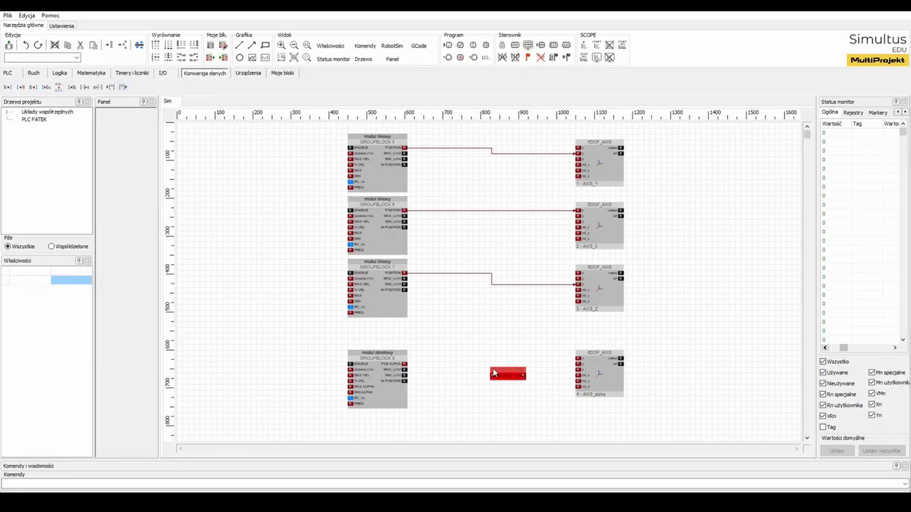
pyautogui.click(476, 377)
pyautogui.moveTo(404, 366); pyautogui.dragTo(578, 387)
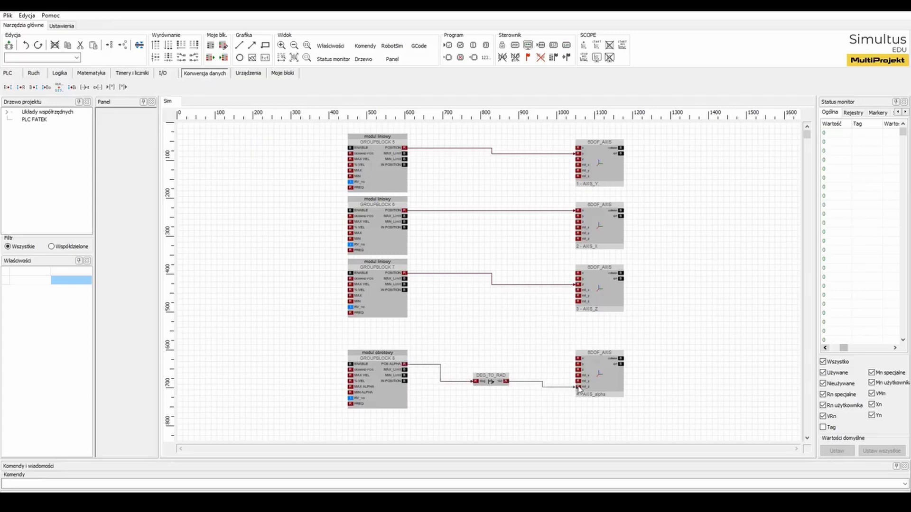
# Move the four module blocks and DEG_TO_RAD closer to the axis blocks, and raise the AXIS_Y block to straighten its wire.
pyautogui.moveTo(316, 138); pyautogui.dragTo(381, 392)
pyautogui.moveTo(382, 266); pyautogui.dragTo(428, 266)
pyautogui.moveTo(490, 381); pyautogui.dragTo(535, 386)
pyautogui.moveTo(355, 142); pyautogui.dragTo(427, 379)
pyautogui.moveTo(418, 233); pyautogui.dragTo(459, 234)
pyautogui.click(406, 232)
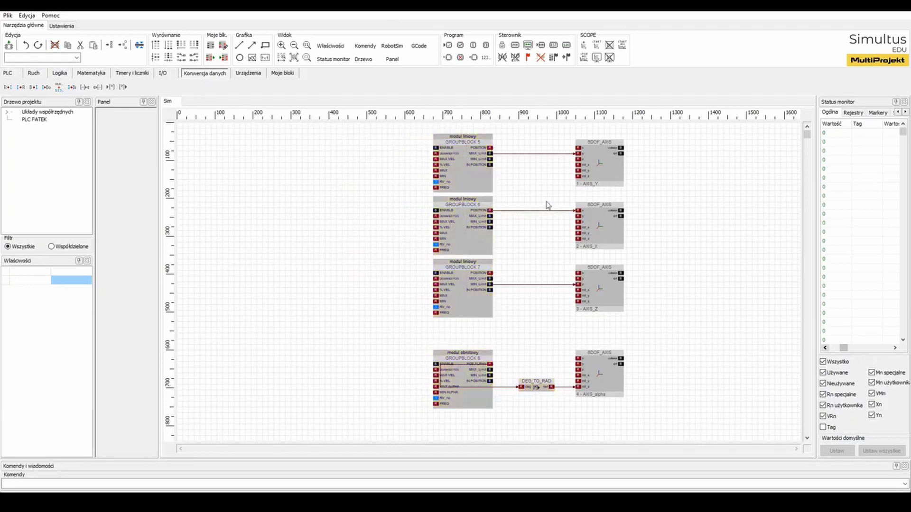
pyautogui.moveTo(591, 177); pyautogui.dragTo(591, 171)
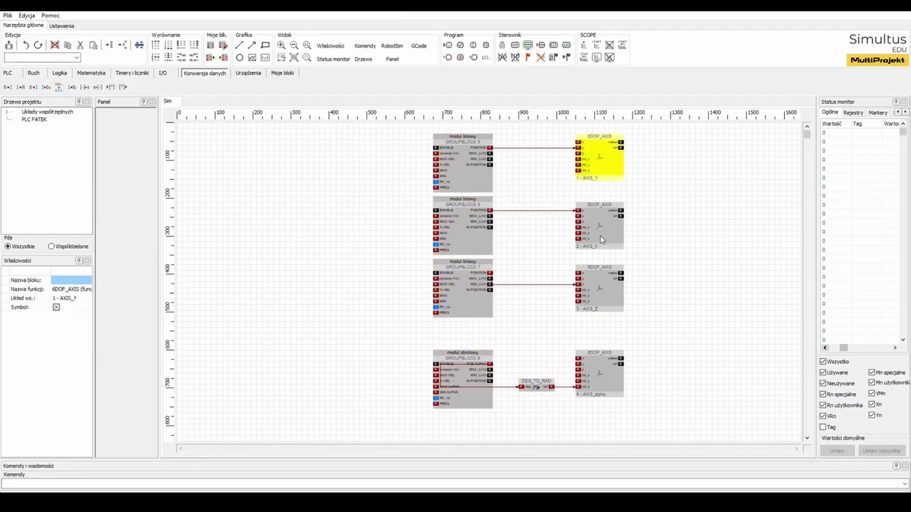
pyautogui.scroll(-1, 602, 299)
pyautogui.moveTo(602, 298)
pyautogui.mouseDown()
pyautogui.moveTo(602, 289)
pyautogui.moveTo(601, 301)
pyautogui.mouseUp()
# Reroute the wire into AXIS_Z and the wire from modul obrotowy to DEG_TO_RAD so they bend cleanly between the blocks.
pyautogui.click(512, 278)
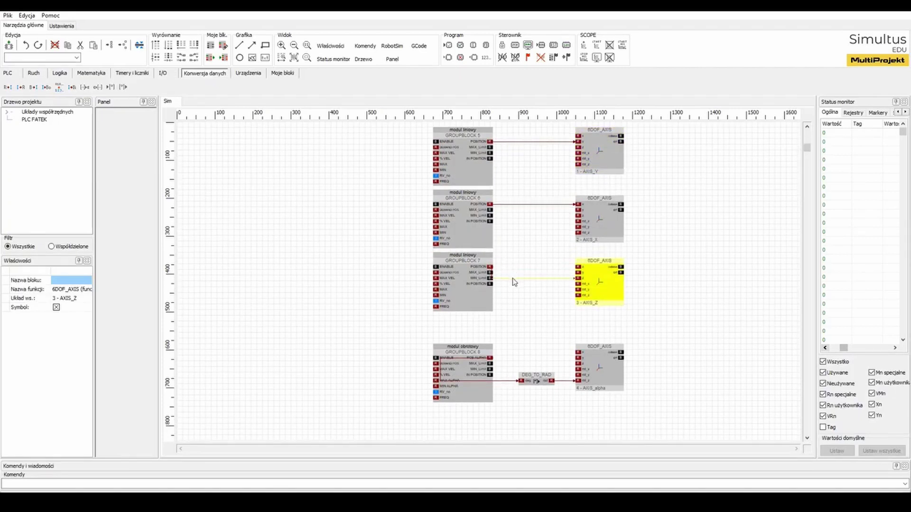
pyautogui.rightClick(513, 279)
pyautogui.click(530, 284)
pyautogui.click(506, 382)
pyautogui.rightClick(506, 385)
pyautogui.click(523, 390)
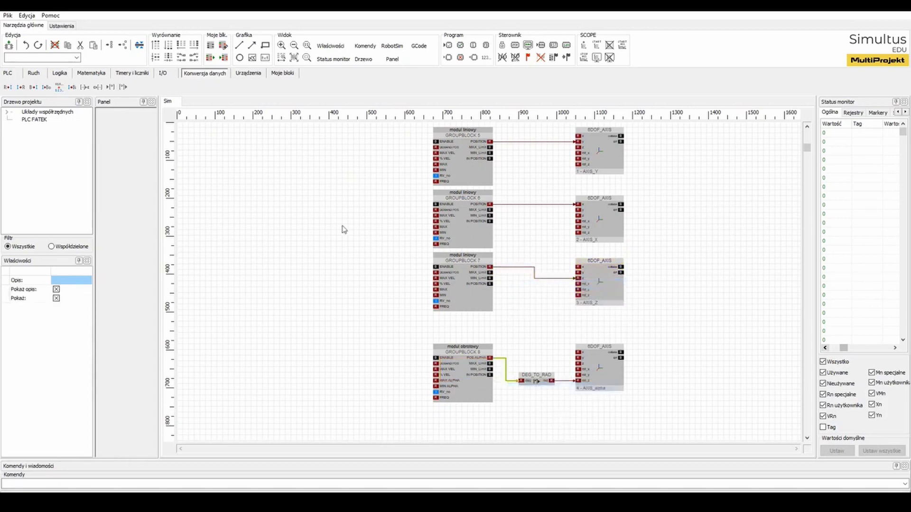
pyautogui.scroll(1, 344, 229)
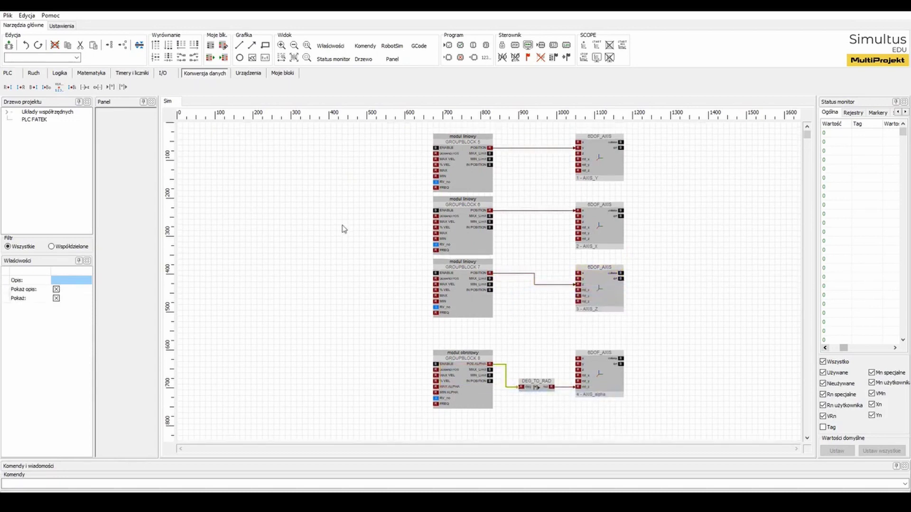
# Open the first modul liniowy block and read the description of its function block inputs and outputs.
pyautogui.click(472, 177)
pyautogui.doubleClick(471, 175)
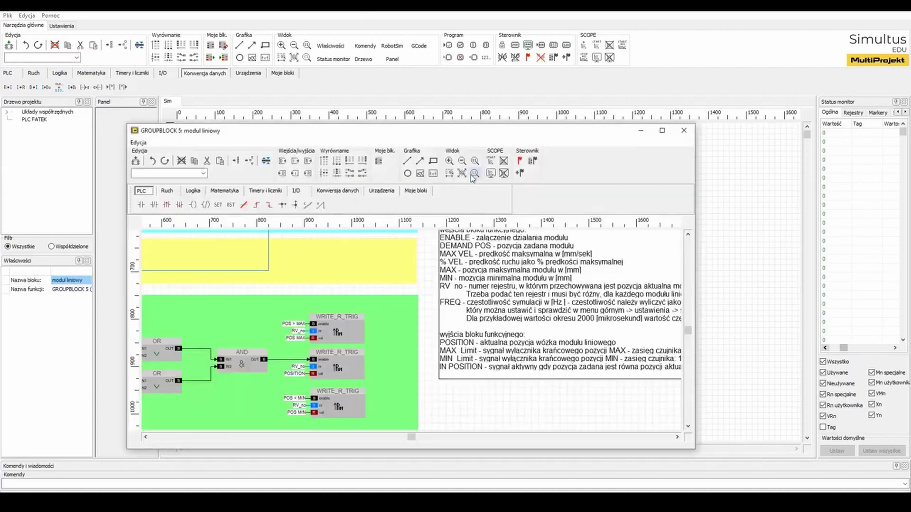
pyautogui.moveTo(562, 288); pyautogui.dragTo(292, 306, button='middle')
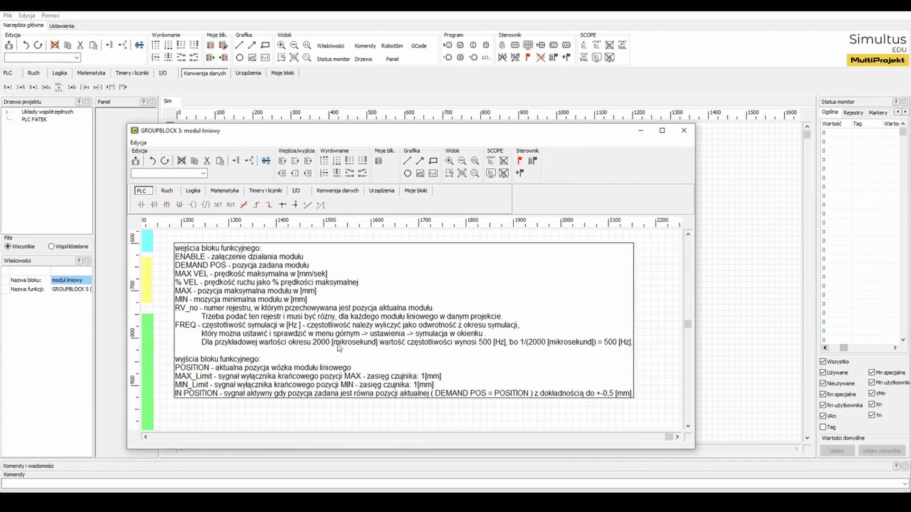
pyautogui.click(682, 134)
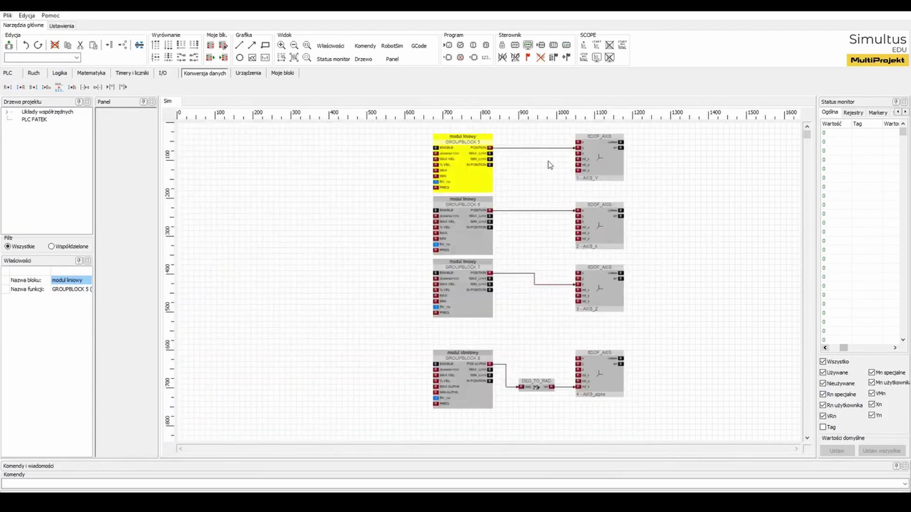
# Add a CONST block, wire it to MAX of the first modul liniowy block and set its constant to 500.
pyautogui.click(164, 73)
pyautogui.click(148, 87)
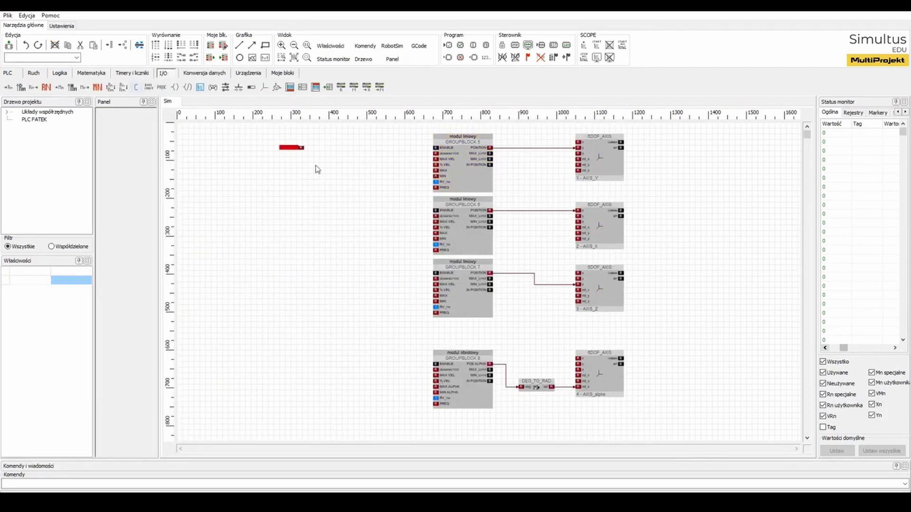
pyautogui.click(392, 172)
pyautogui.moveTo(416, 171); pyautogui.dragTo(435, 172)
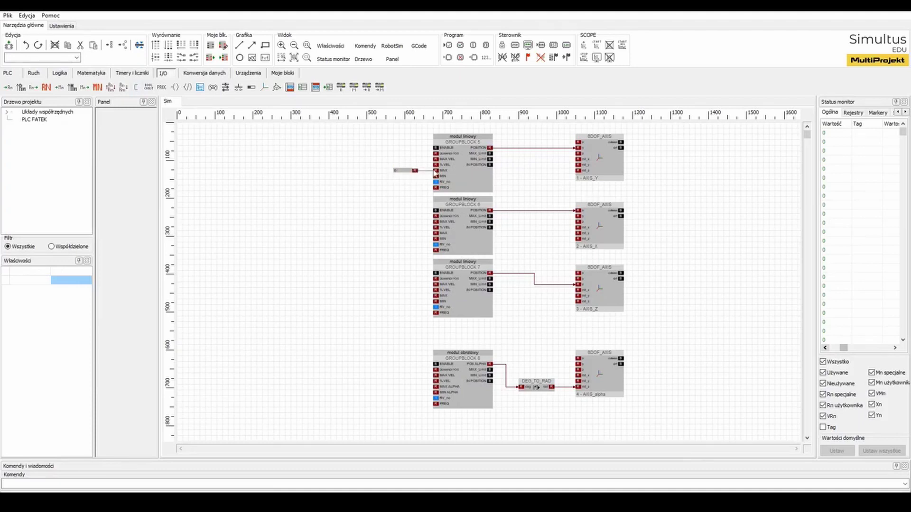
pyautogui.doubleClick(406, 172)
pyautogui.click(469, 227)
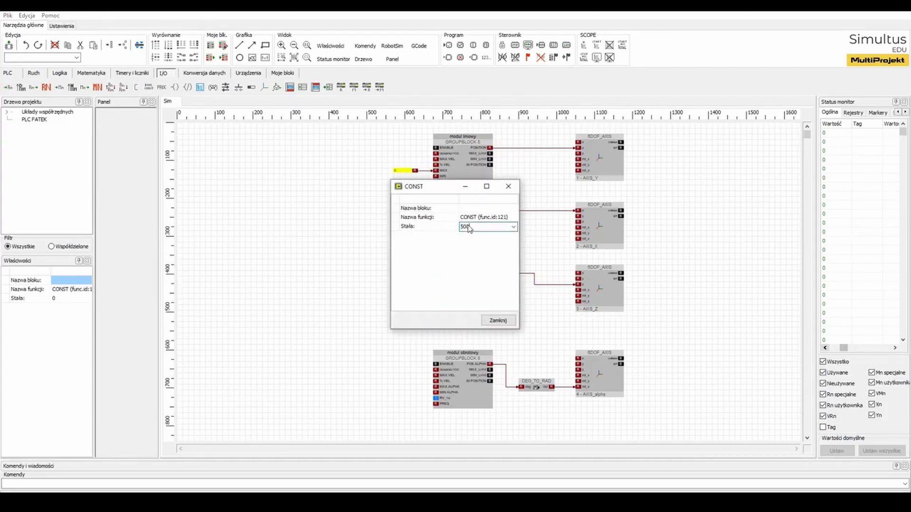
pyautogui.press('Return')
pyautogui.click(489, 322)
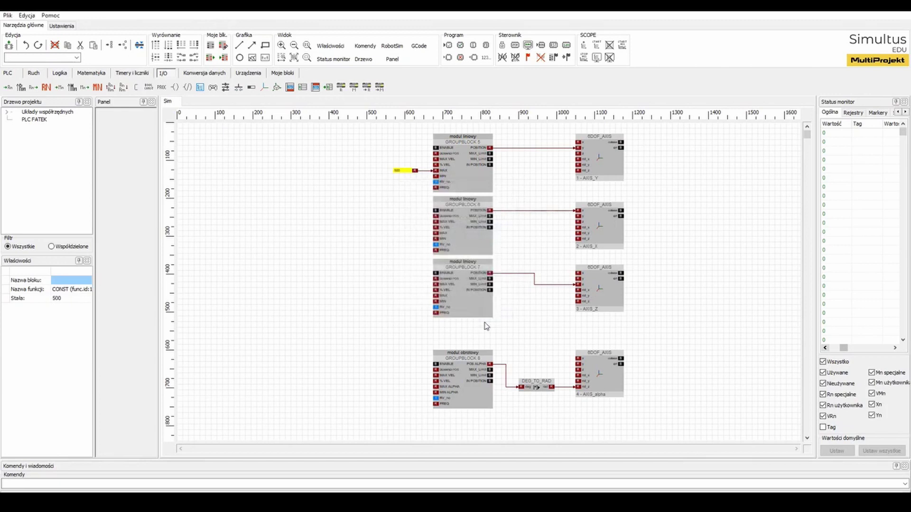
# Copy the constant block, connect the copy to MIN of the first modul liniowy block and set it to 0.
pyautogui.hotkey('ctrl', 'c')
pyautogui.hotkey('ctrl', 'v')
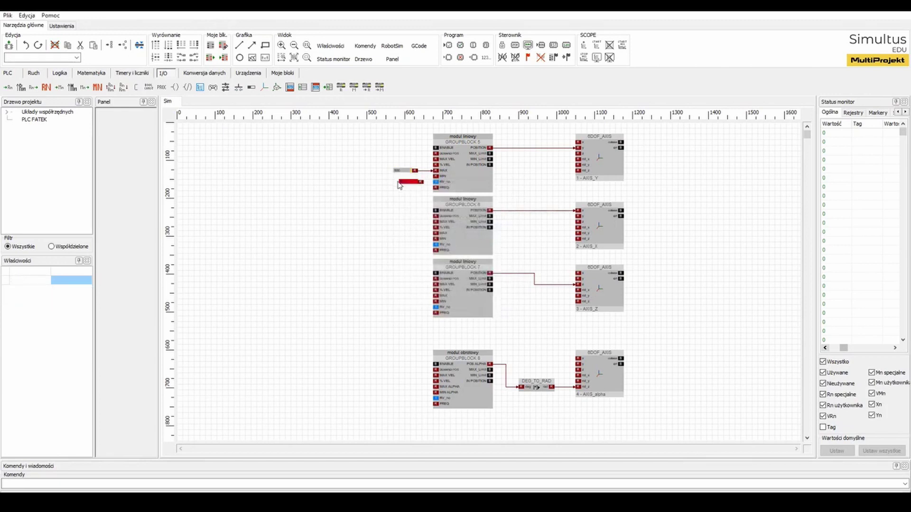
pyautogui.click(394, 180)
pyautogui.doubleClick(408, 176)
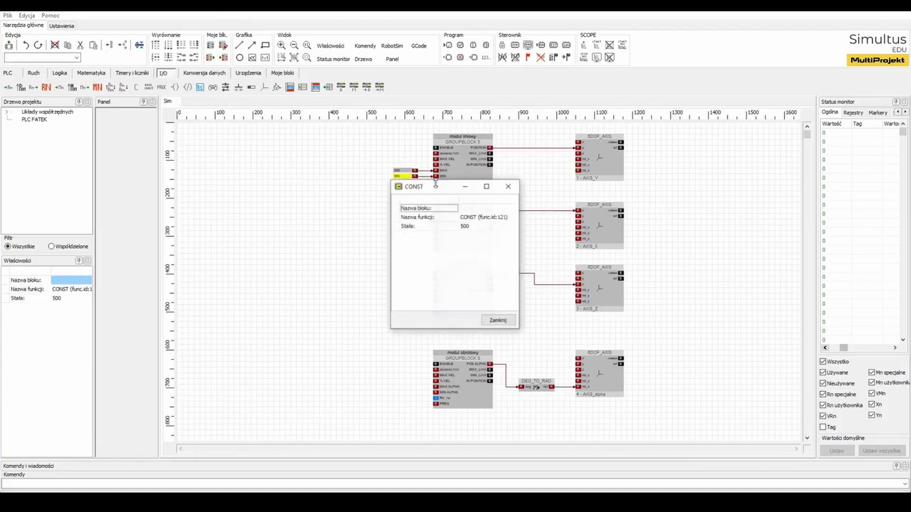
pyautogui.doubleClick(478, 228)
pyautogui.write('0')
pyautogui.press('Return')
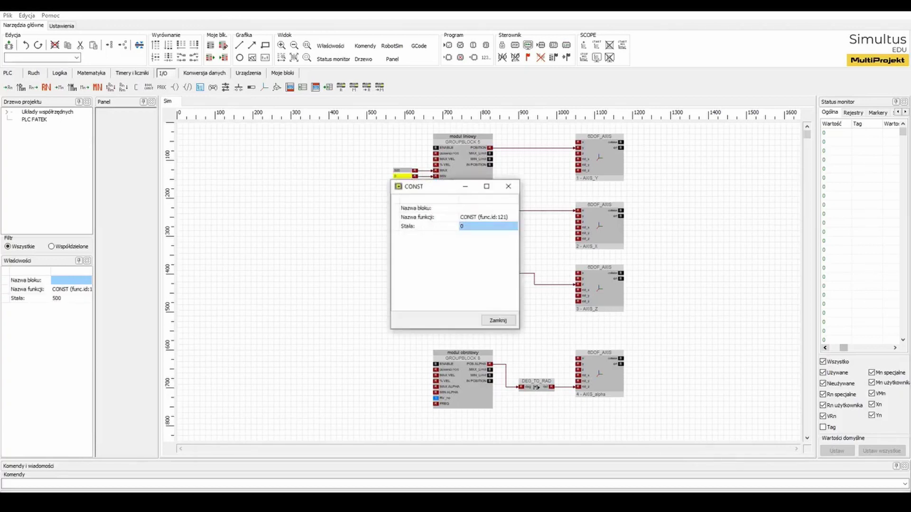
pyautogui.click(497, 321)
# Copy the 500 and 0 constants beside the second modul liniowy block and wire them to its MAX and MIN inputs.
pyautogui.scroll(5, 417, 233)
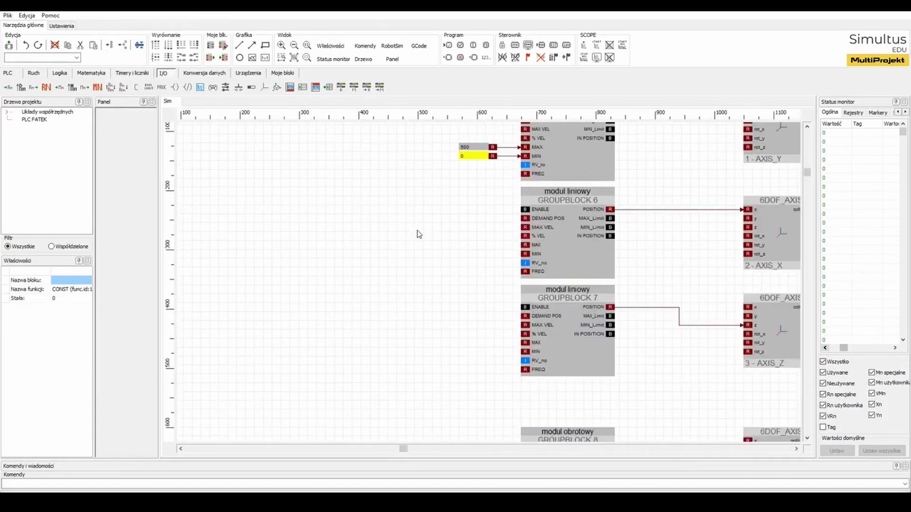
pyautogui.scroll(3, 484, 185)
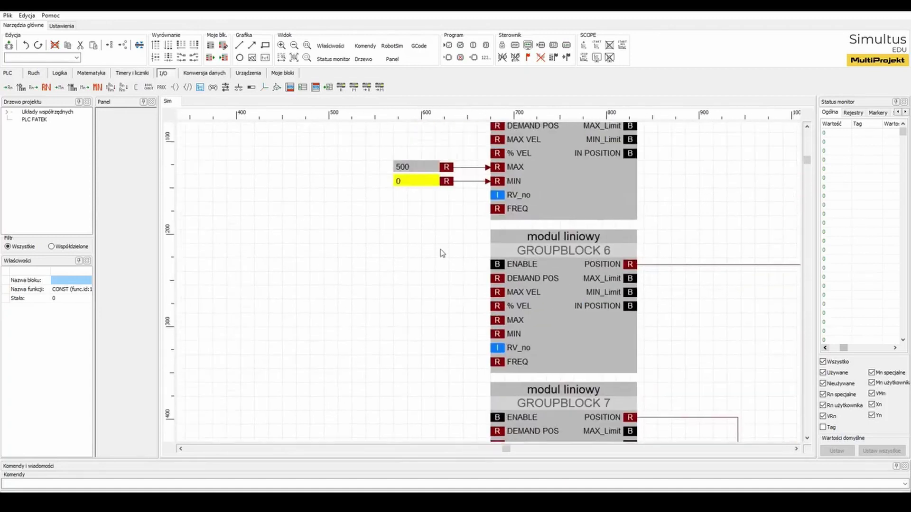
pyautogui.moveTo(362, 161); pyautogui.dragTo(422, 220)
pyautogui.hotkey('ctrl', 'c')
pyautogui.hotkey('ctrl', 'v')
pyautogui.click(379, 331)
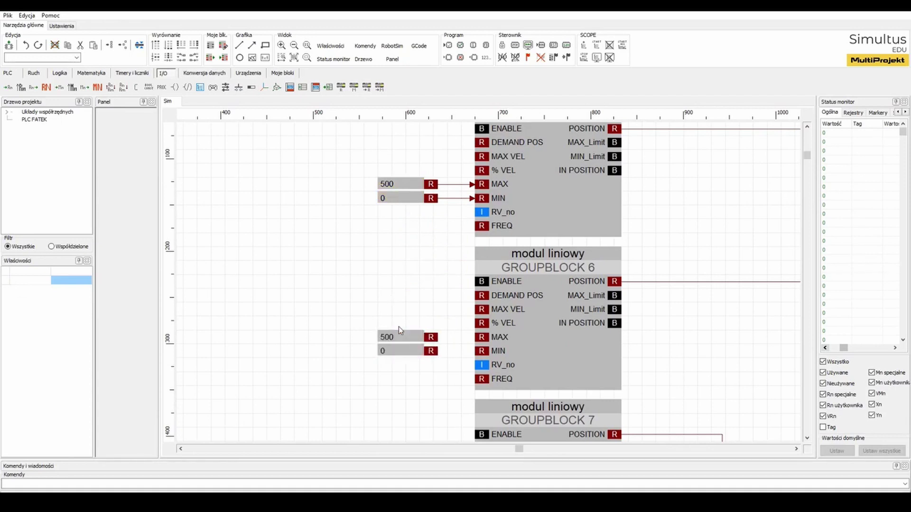
pyautogui.moveTo(431, 338); pyautogui.dragTo(481, 338)
pyautogui.moveTo(431, 351); pyautogui.dragTo(481, 352)
# Set the constant feeding MAX of the second modul liniowy block to 1000.
pyautogui.doubleClick(405, 338)
pyautogui.click(468, 227)
pyautogui.doubleClick(468, 228)
pyautogui.press('Return')
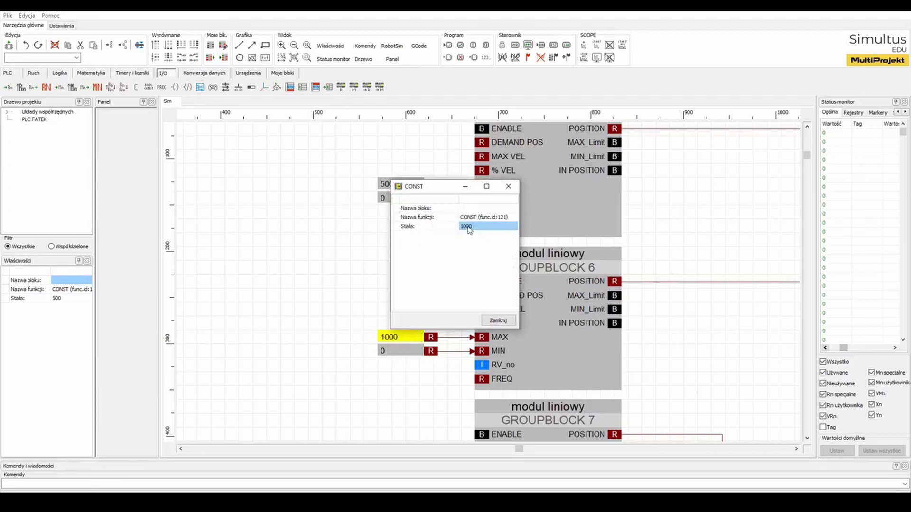
pyautogui.click(497, 320)
# Copy the 1000 and 0 constants beside the third modul liniowy block and wire them to its MAX and MIN inputs.
pyautogui.scroll(-1, 368, 294)
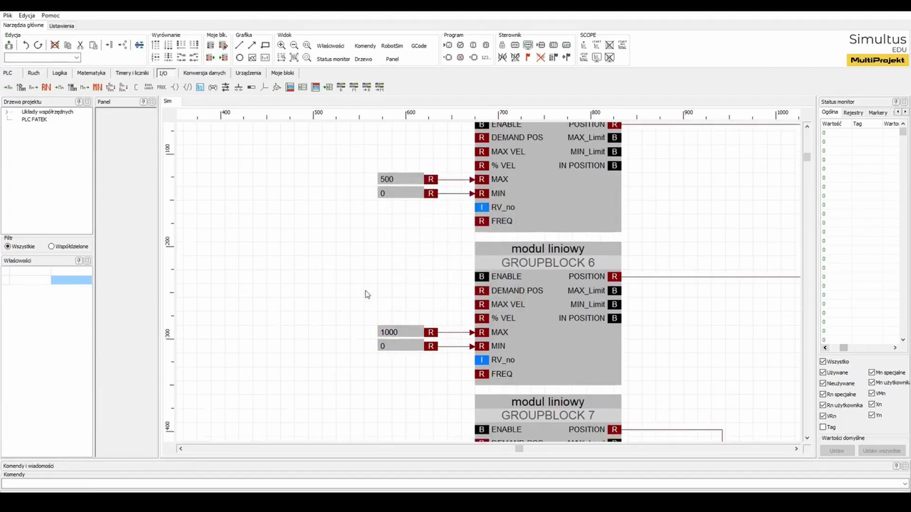
pyautogui.moveTo(368, 295); pyautogui.dragTo(407, 363)
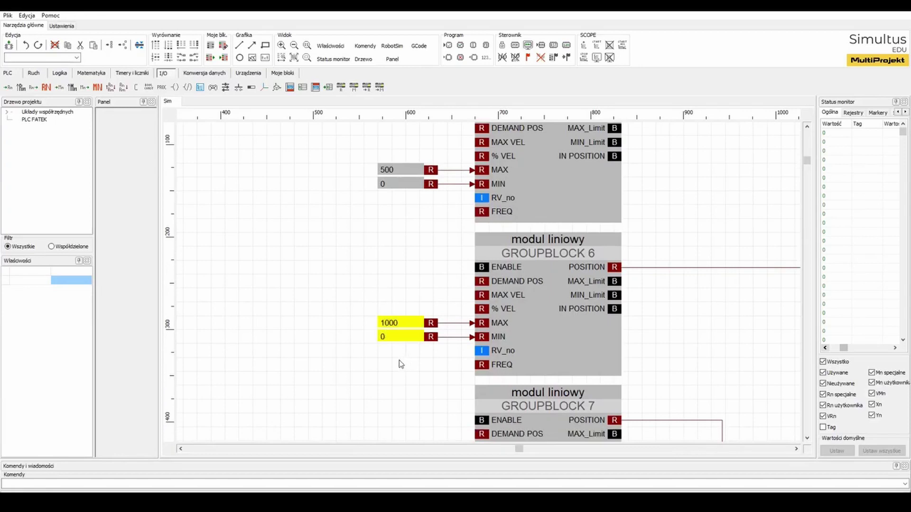
pyautogui.hotkey('ctrl', 'c')
pyautogui.hotkey('ctrl', 'v')
pyautogui.scroll(-5, 383, 404)
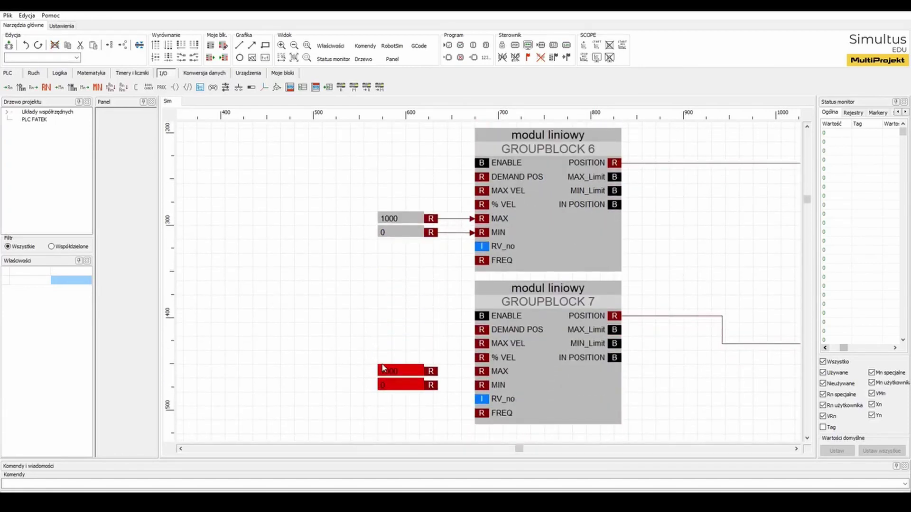
pyautogui.click(383, 368)
pyautogui.moveTo(430, 371); pyautogui.dragTo(474, 385)
# Set the constant feeding MAX of the third modul liniowy block to 150.
pyautogui.doubleClick(416, 371)
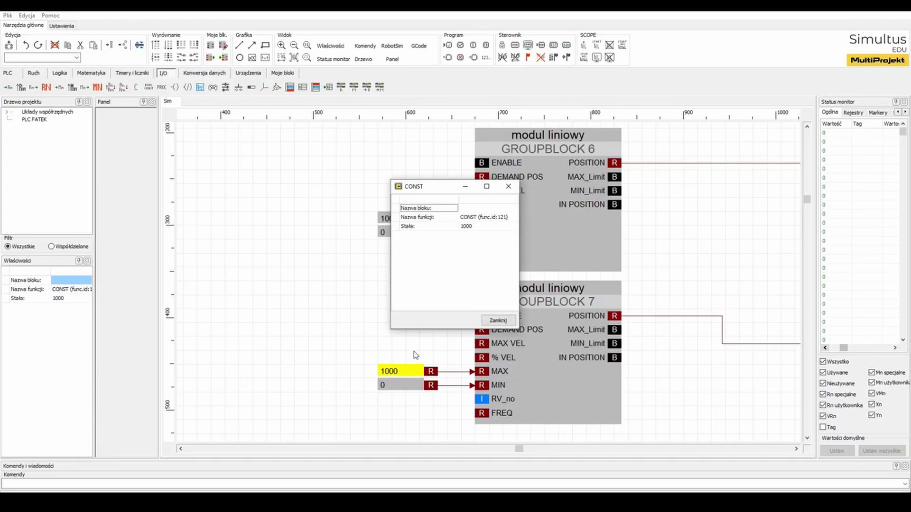
pyautogui.click(467, 227)
pyautogui.doubleClick(466, 226)
pyautogui.write('1')
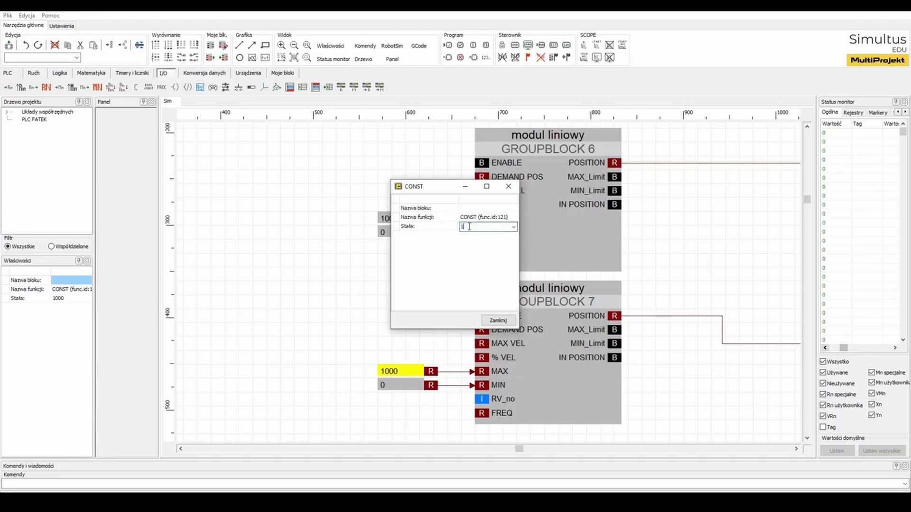
pyautogui.write('50')
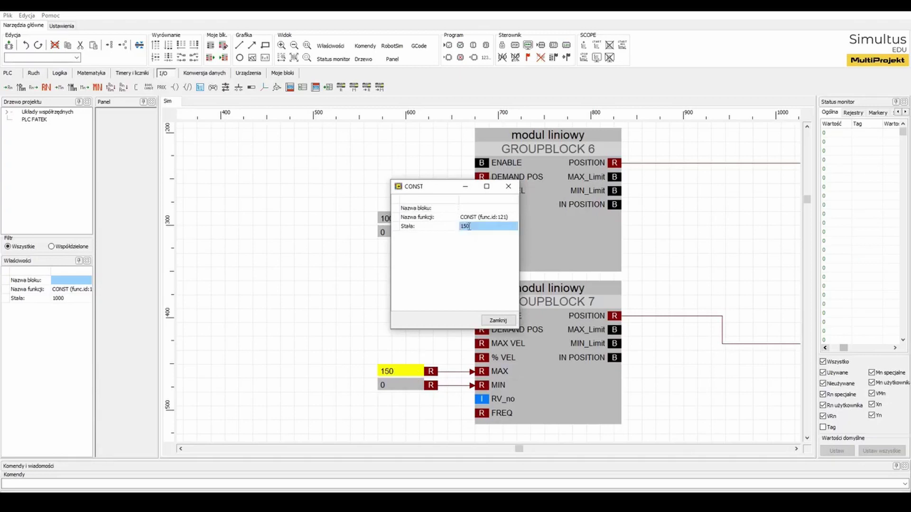
pyautogui.click(498, 321)
# Paste a pair of limit constants beside the modul obrotowy block and wire them to its MAX ALPHA and MIN ALPHA inputs.
pyautogui.click(429, 327)
pyautogui.scroll(-5, 424, 332)
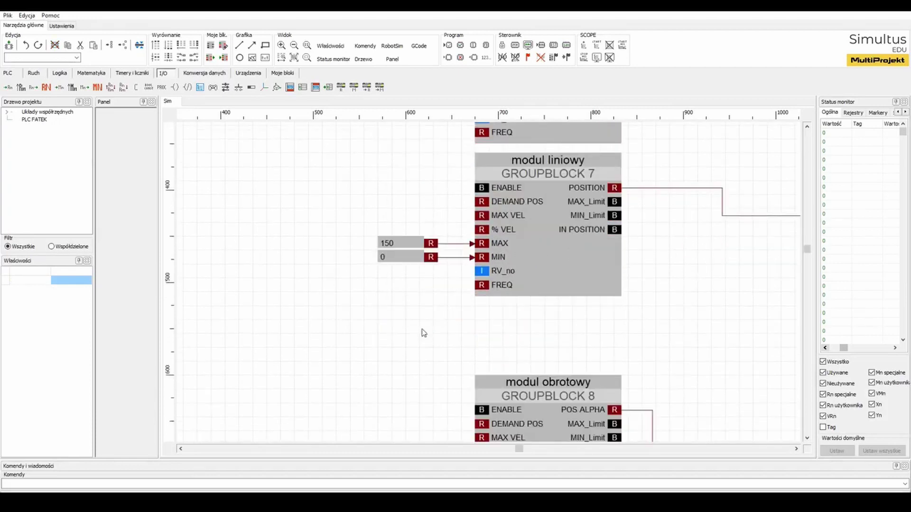
pyautogui.scroll(-2, 423, 332)
pyautogui.moveTo(371, 130); pyautogui.dragTo(401, 160)
pyautogui.hotkey('ctrl', 'c')
pyautogui.hotkey('ctrl', 'v')
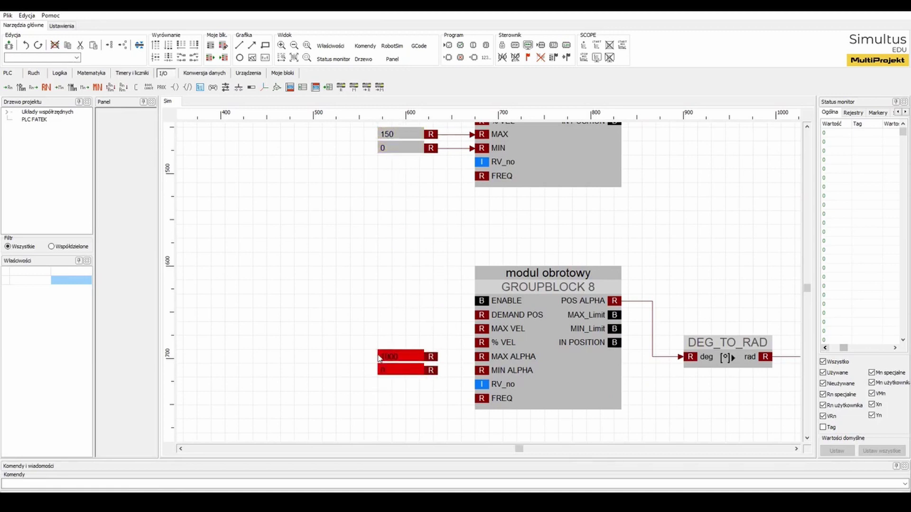
pyautogui.click(380, 357)
pyautogui.moveTo(432, 357); pyautogui.dragTo(482, 357)
pyautogui.moveTo(431, 370); pyautogui.dragTo(482, 371)
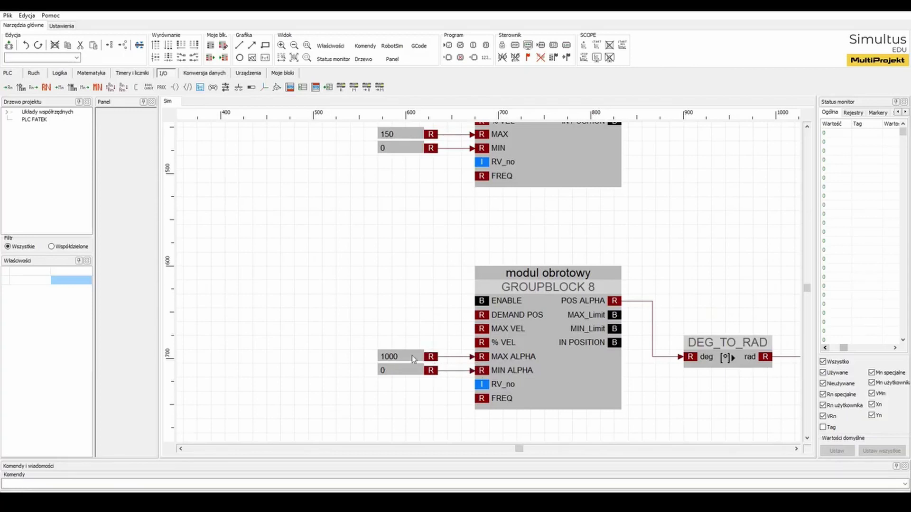
# Set the constant feeding MAX ALPHA of the modul obrotowy block to 360.
pyautogui.doubleClick(412, 357)
pyautogui.doubleClick(480, 227)
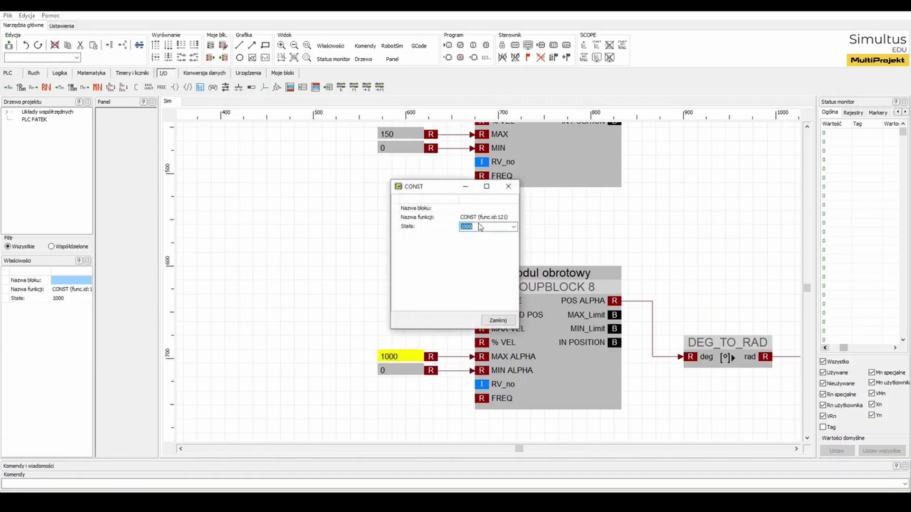
pyautogui.write('360')
pyautogui.press('Return')
pyautogui.click(498, 320)
# Set the constant feeding MIN ALPHA of the modul obrotowy block to -360.
pyautogui.doubleClick(409, 370)
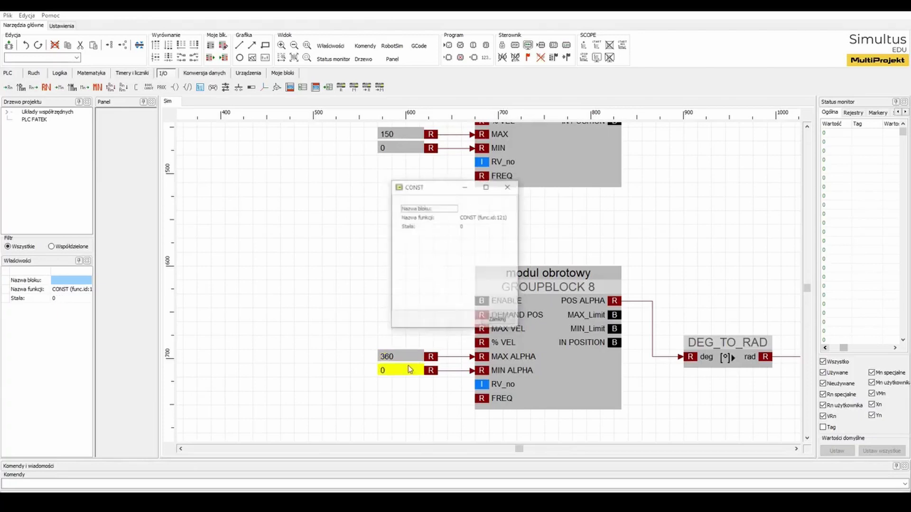
pyautogui.doubleClick(468, 228)
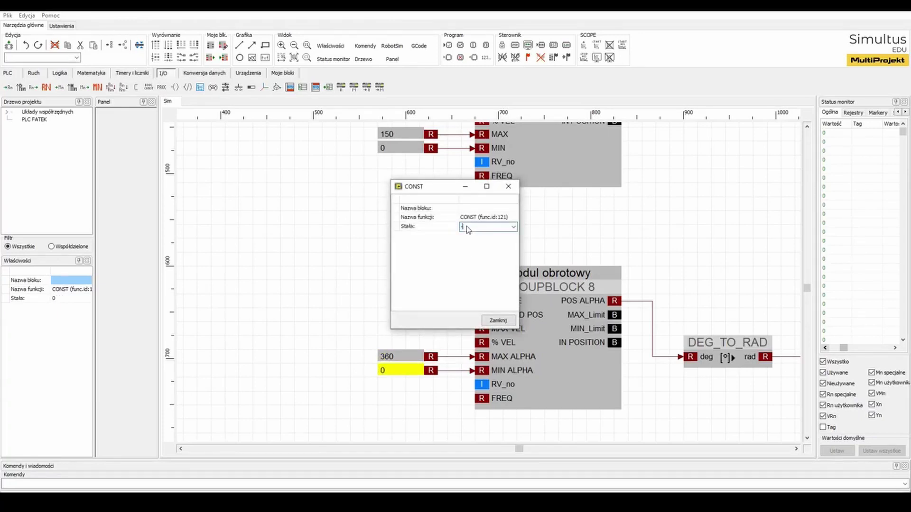
pyautogui.press('Return')
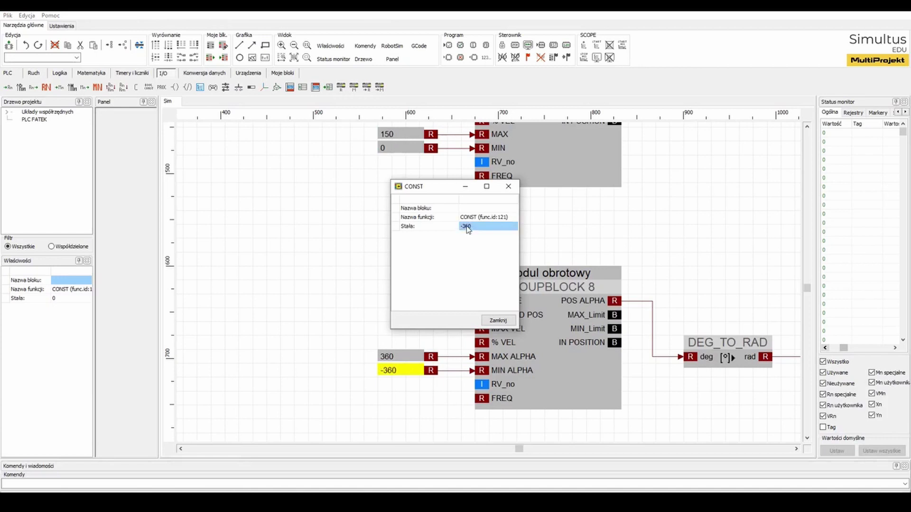
pyautogui.click(498, 320)
pyautogui.scroll(-3, 433, 281)
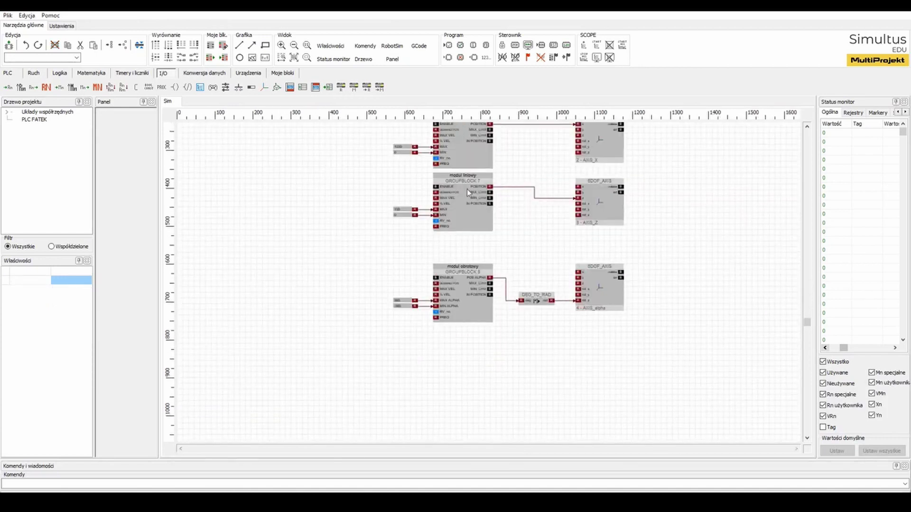
pyautogui.scroll(3, 467, 189)
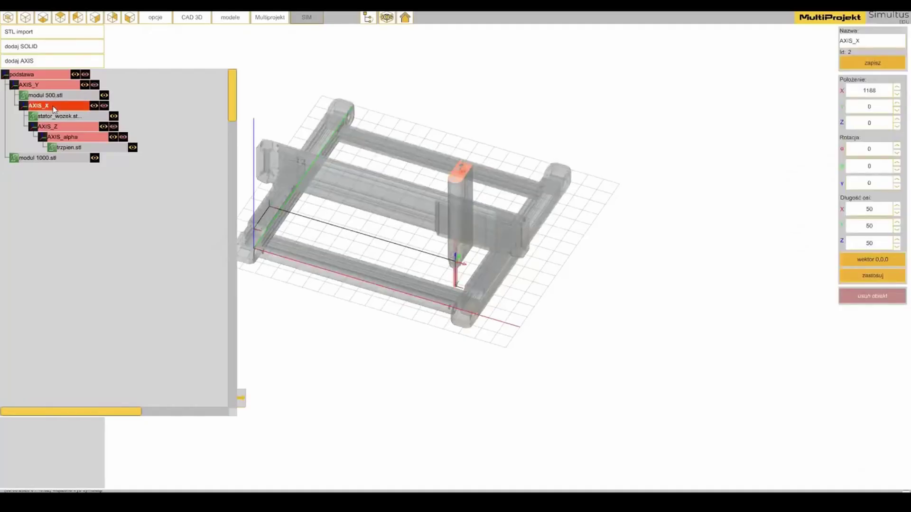
pyautogui.moveTo(337, 185); pyautogui.dragTo(458, 189, button='right')
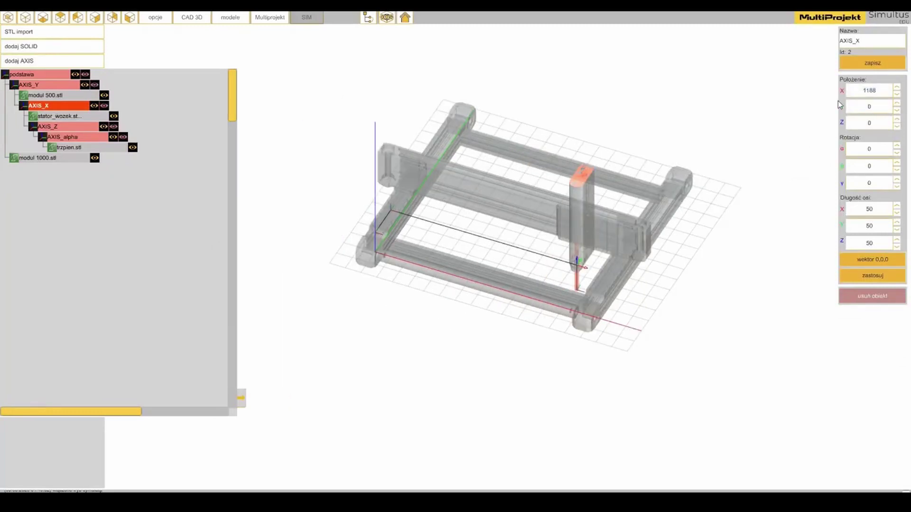
pyautogui.click(870, 89)
pyautogui.click(767, 122)
pyautogui.click(870, 89)
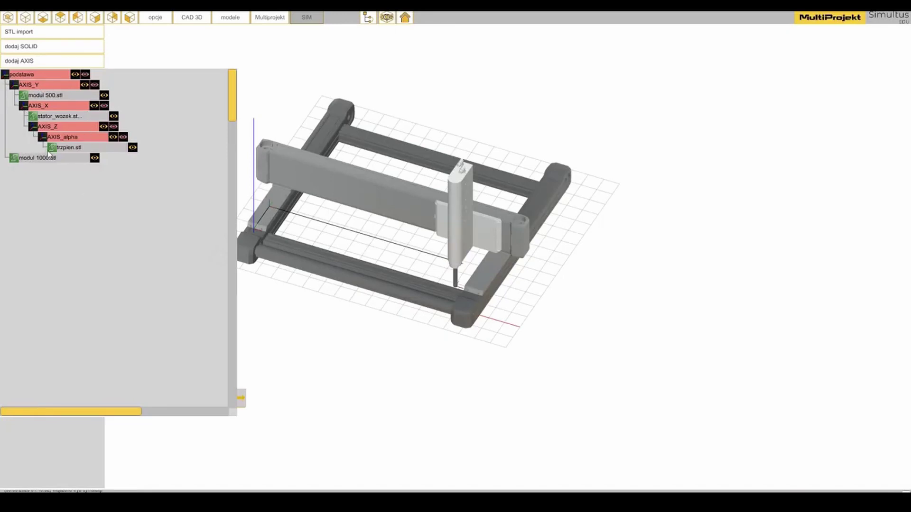
# Select AXIS_X in the 3D model tree and lower its X position to 1137.
pyautogui.click(55, 106)
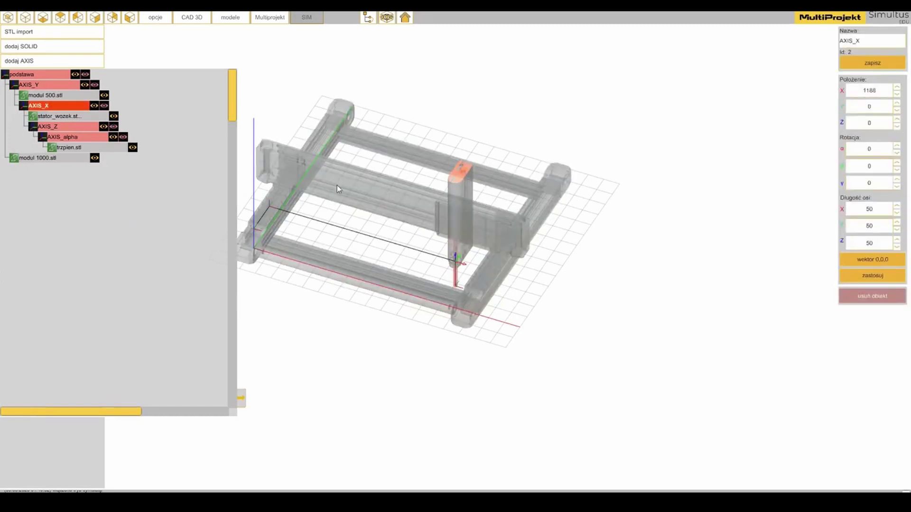
pyautogui.moveTo(337, 185); pyautogui.dragTo(458, 188, button='middle')
pyautogui.click(867, 92)
pyautogui.scroll(-4, 869, 96)
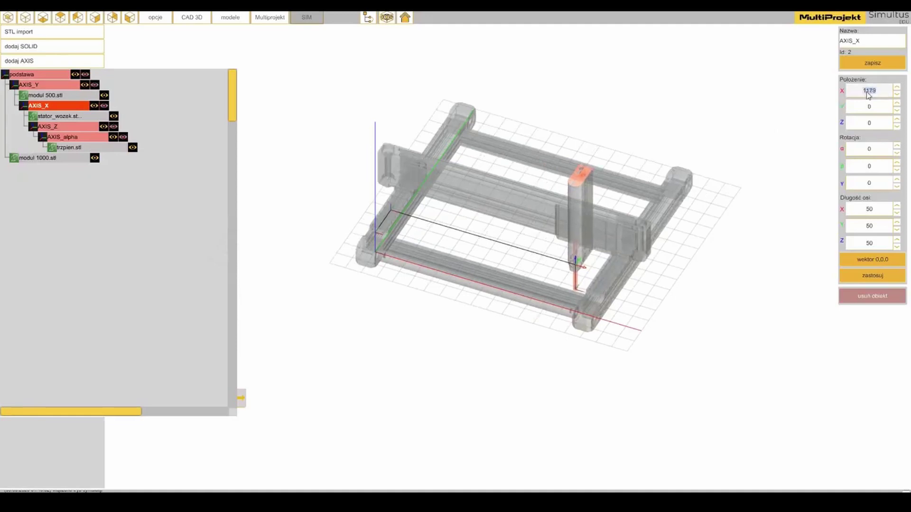
pyautogui.scroll(-1, 868, 95)
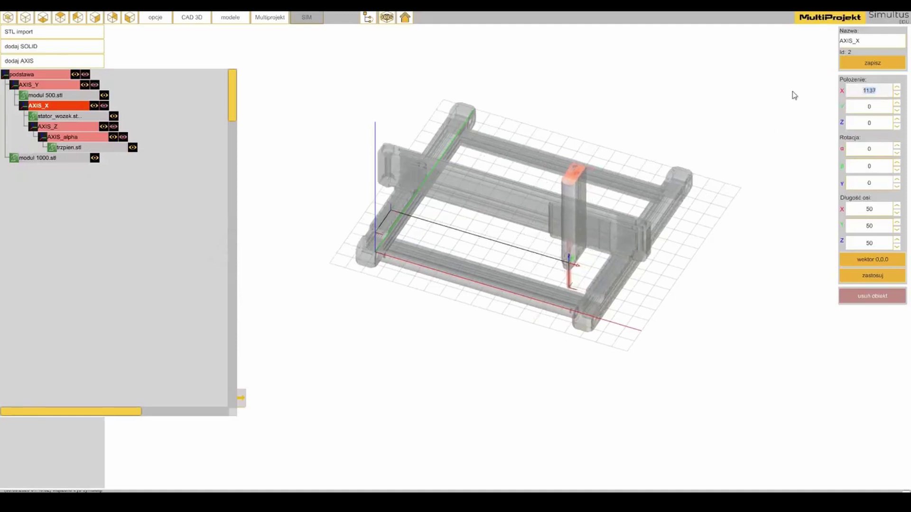
# Hide the solid models, set AXIS_X's X position to 188, and show the models again.
pyautogui.click(387, 17)
pyautogui.scroll(-2, 869, 92)
pyautogui.scroll(-5, 869, 92)
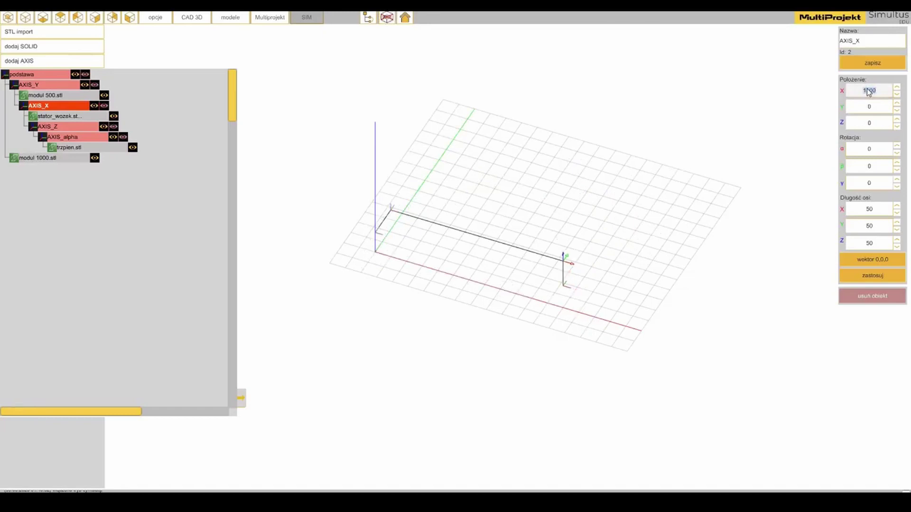
pyautogui.scroll(-6, 869, 92)
pyautogui.write('188')
pyautogui.press('Return')
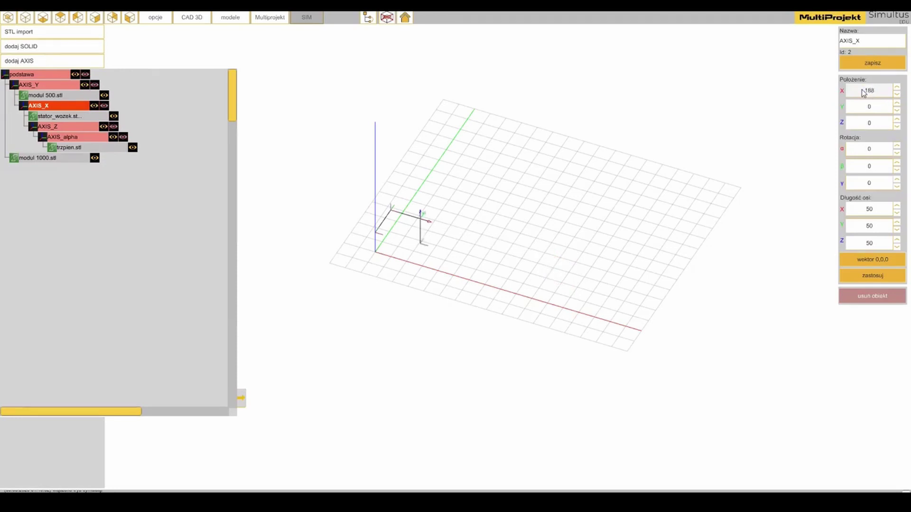
pyautogui.click(388, 19)
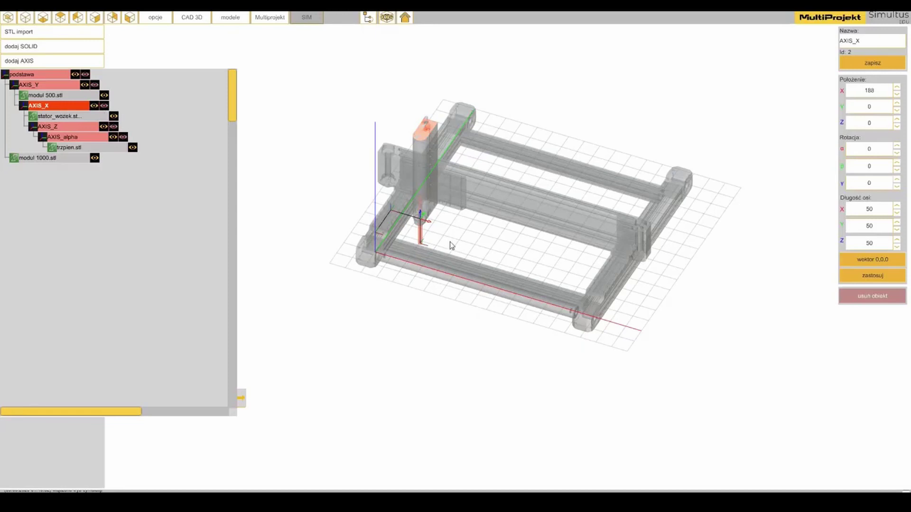
# Examine the AXIS_X origin and carriage of the gantry up close, with the solid models hidden and shown.
pyautogui.moveTo(571, 255); pyautogui.dragTo(446, 239)
pyautogui.scroll(5, 446, 239)
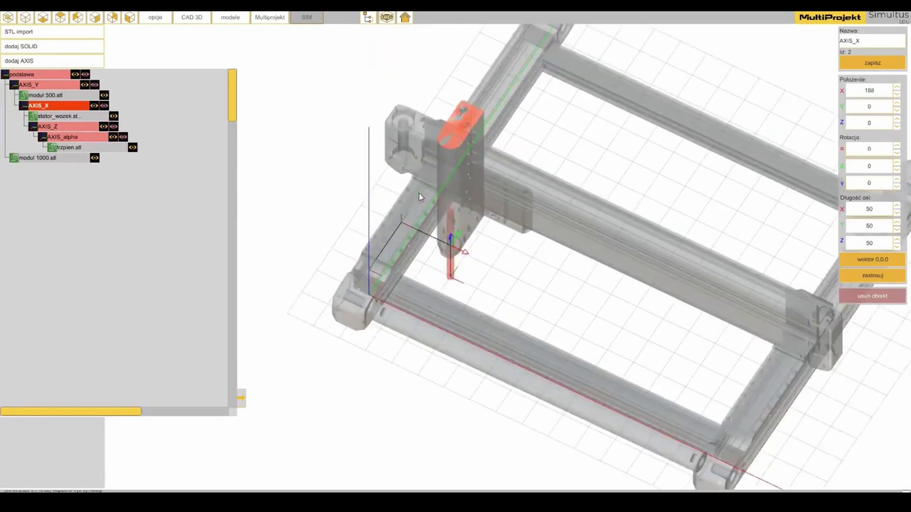
pyautogui.scroll(1, 533, 339)
pyautogui.moveTo(613, 333); pyautogui.dragTo(529, 327)
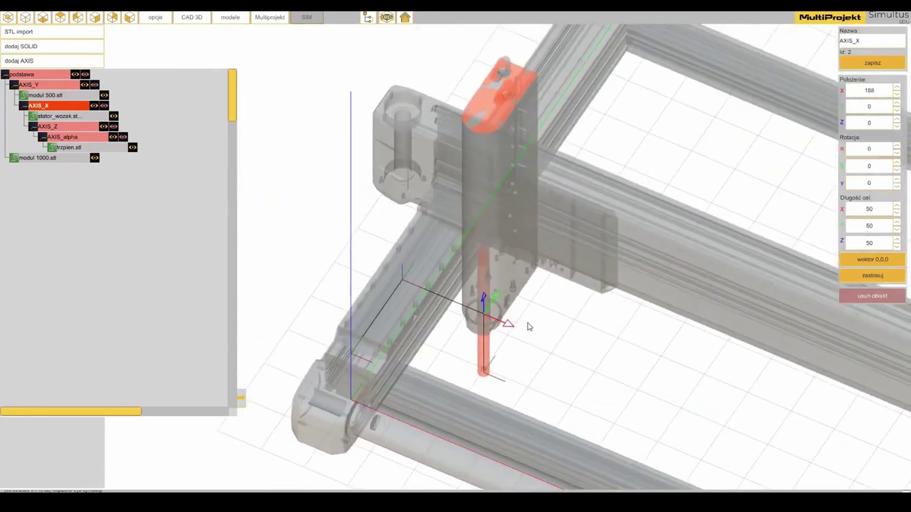
pyautogui.click(387, 17)
pyautogui.moveTo(436, 228); pyautogui.dragTo(404, 177)
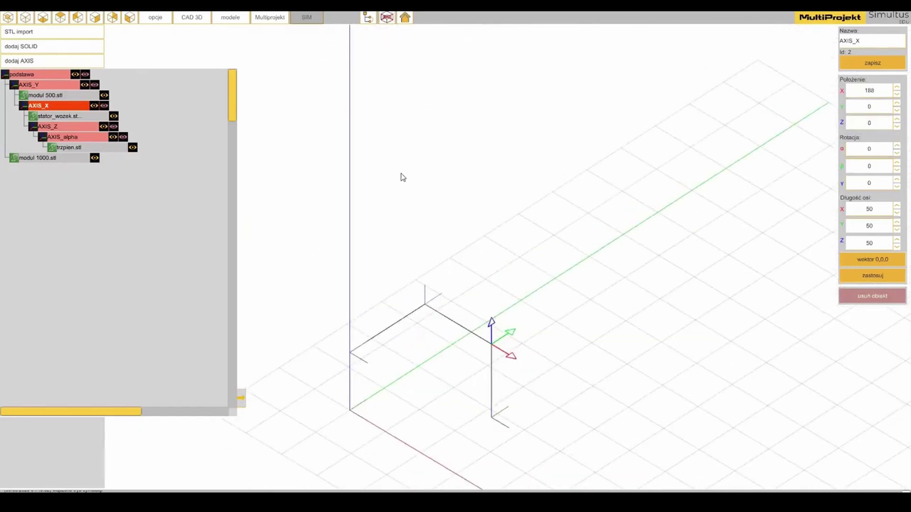
pyautogui.click(387, 20)
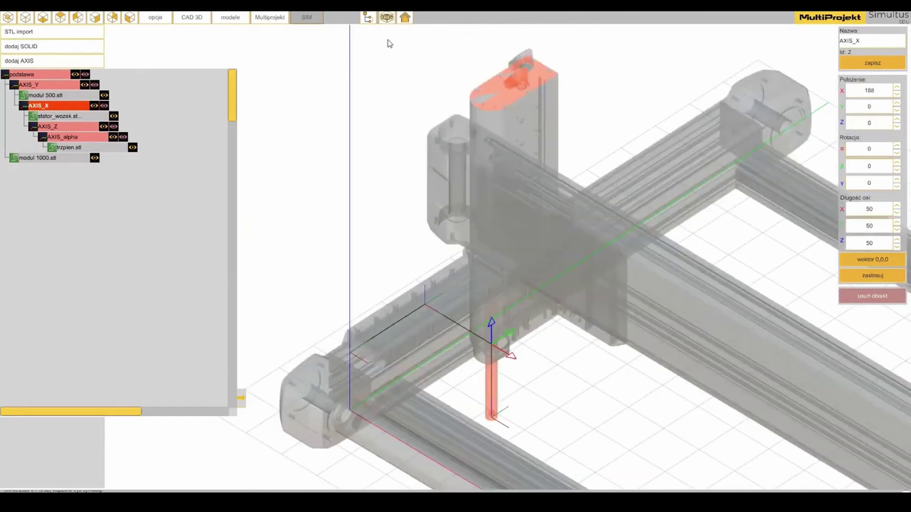
pyautogui.click(41, 105)
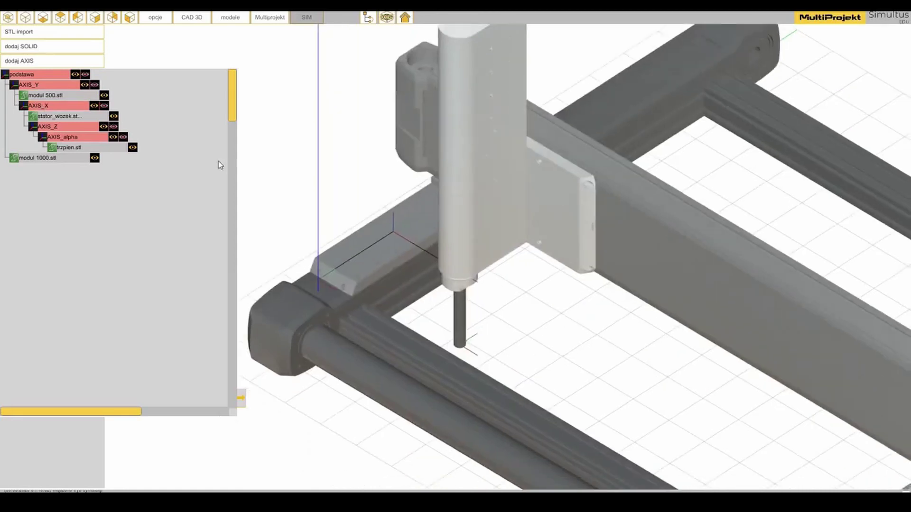
pyautogui.moveTo(486, 283); pyautogui.dragTo(641, 284, button='middle')
pyautogui.moveTo(506, 154); pyautogui.dragTo(512, 250, button='middle')
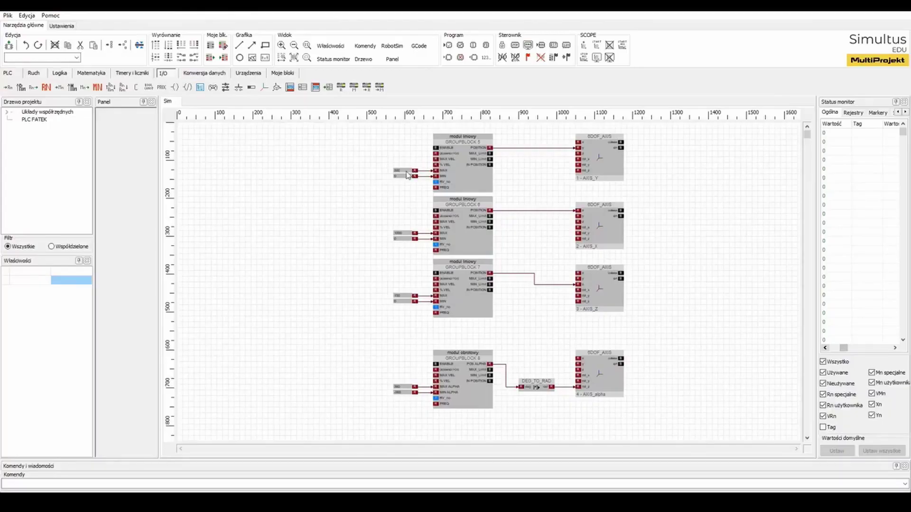
# Copy the 500 constant, set the copy to 1000, and wire it to FREQ of the first modul liniowy block.
pyautogui.click(404, 171)
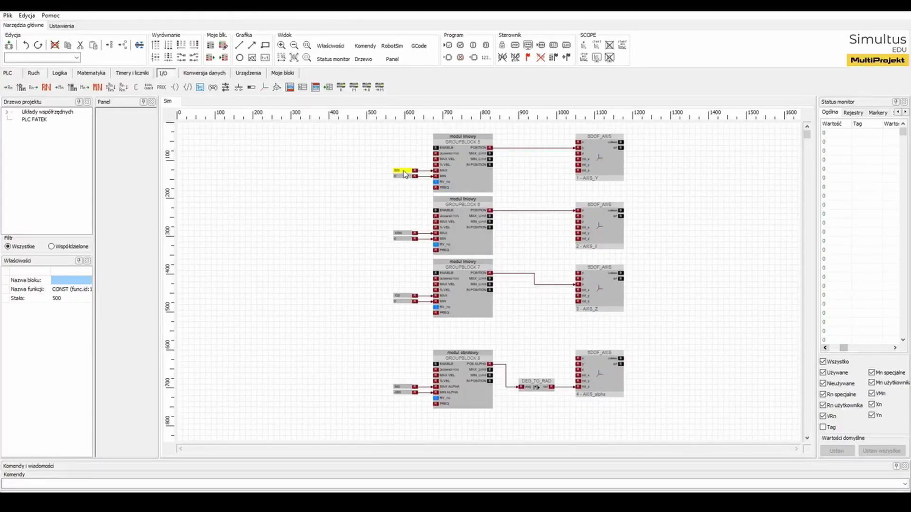
pyautogui.hotkey('ctrl', 'v')
pyautogui.click(325, 212)
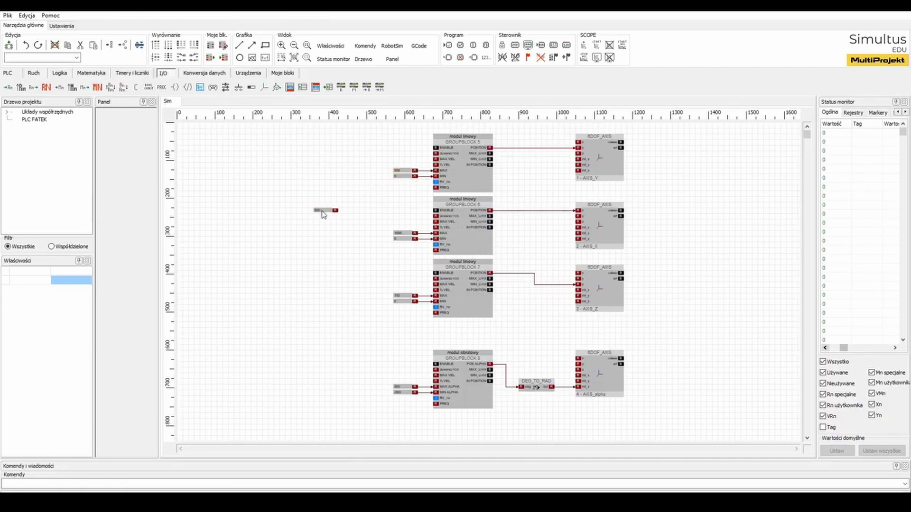
pyautogui.doubleClick(326, 211)
pyautogui.click(472, 230)
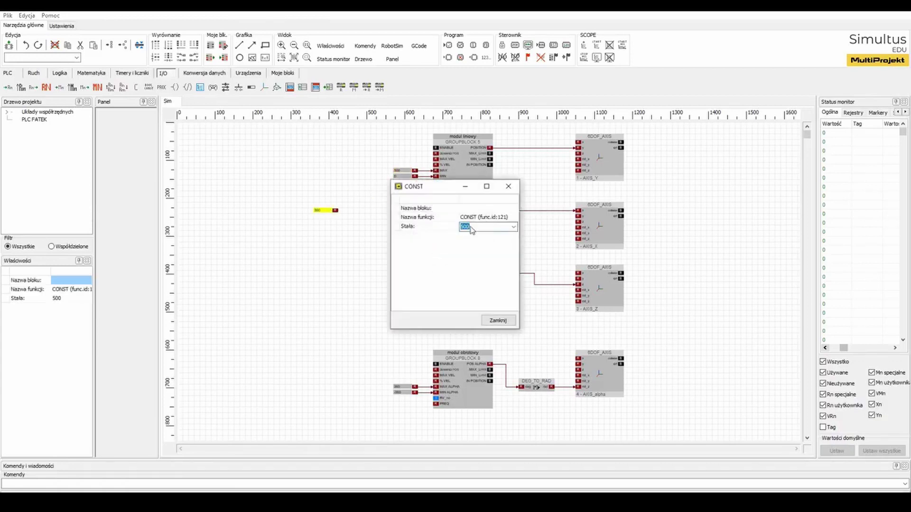
pyautogui.press('Return')
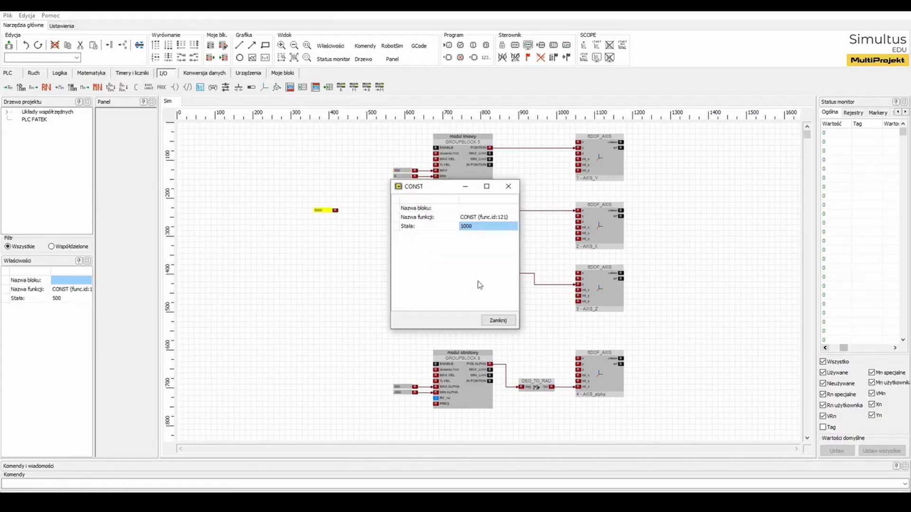
pyautogui.click(498, 321)
pyautogui.moveTo(335, 210); pyautogui.dragTo(436, 188)
pyautogui.moveTo(334, 211); pyautogui.dragTo(413, 188)
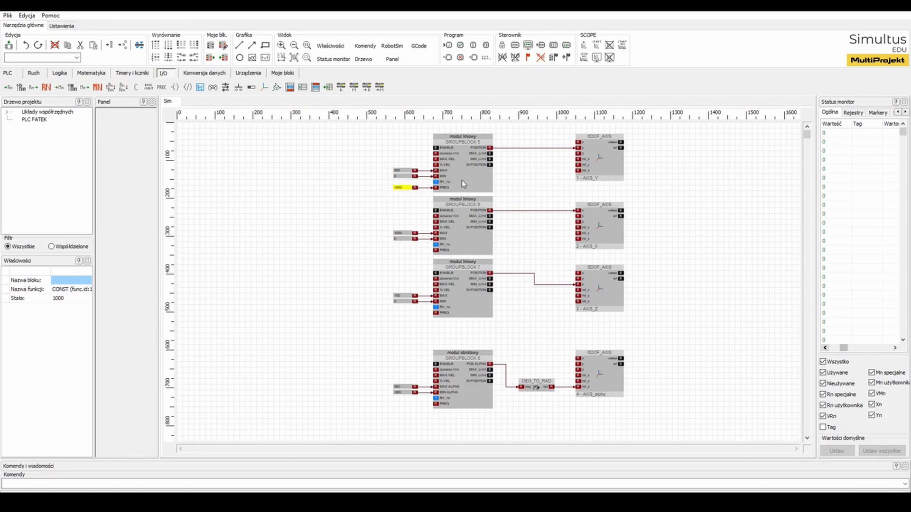
# Open the first modul liniowy block and read the description of its FREQ input.
pyautogui.doubleClick(462, 183)
pyautogui.click(216, 336)
pyautogui.moveTo(176, 326)
pyautogui.mouseDown()
pyautogui.moveTo(202, 326)
pyautogui.moveTo(174, 328)
pyautogui.mouseUp()
pyautogui.doubleClick(223, 330)
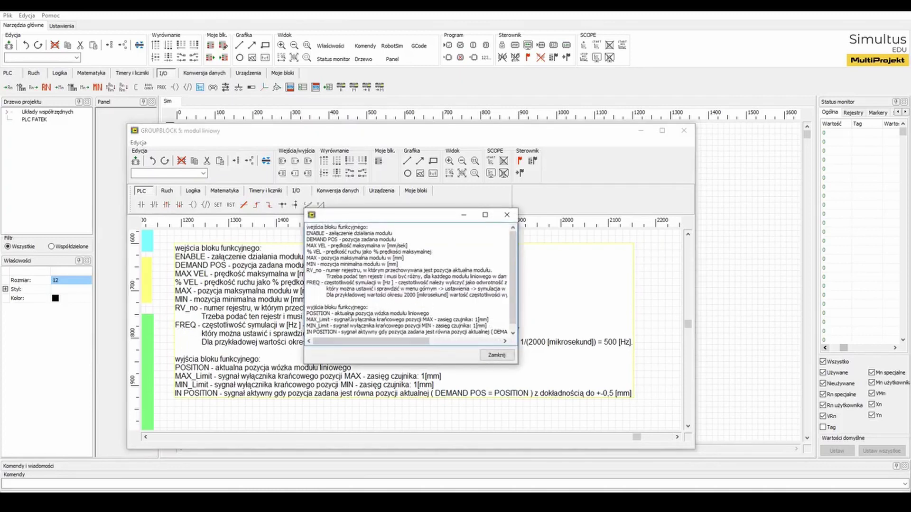
pyautogui.moveTo(309, 283); pyautogui.dragTo(498, 296)
pyautogui.click(496, 355)
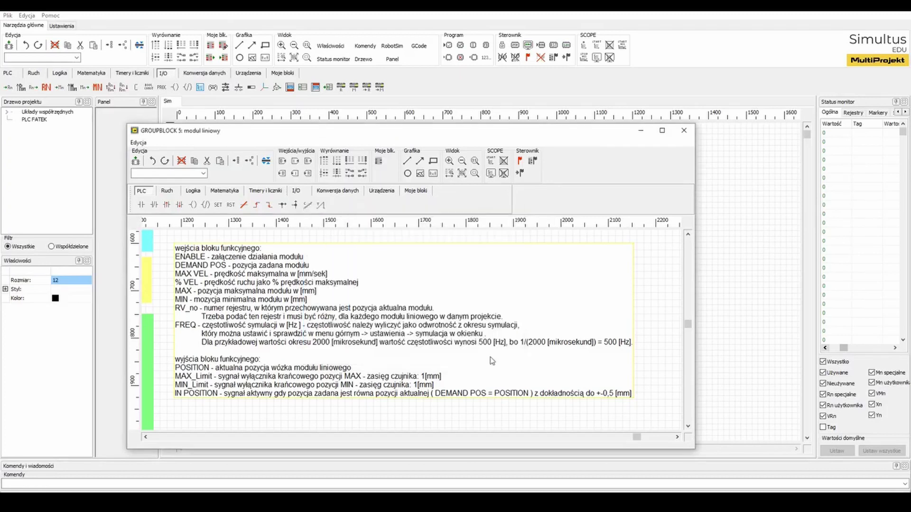
pyautogui.click(684, 130)
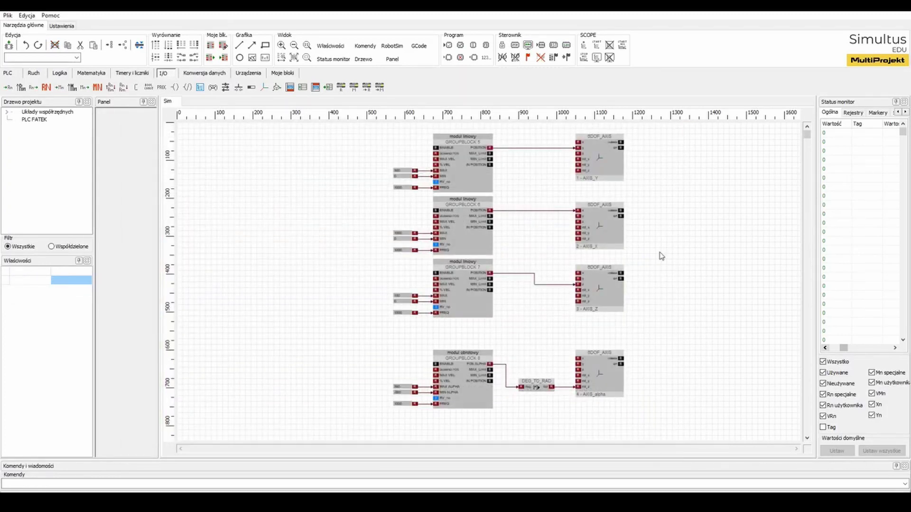
# Place a CONST block and a REALTOINT conversion block to the left of the first modul liniowy block.
pyautogui.click(137, 87)
pyautogui.click(255, 181)
pyautogui.click(213, 74)
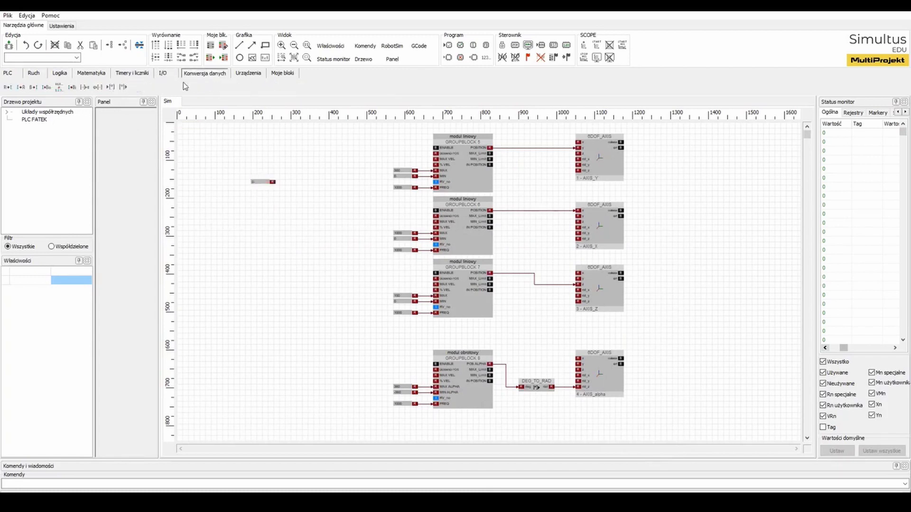
pyautogui.click(8, 87)
pyautogui.click(297, 170)
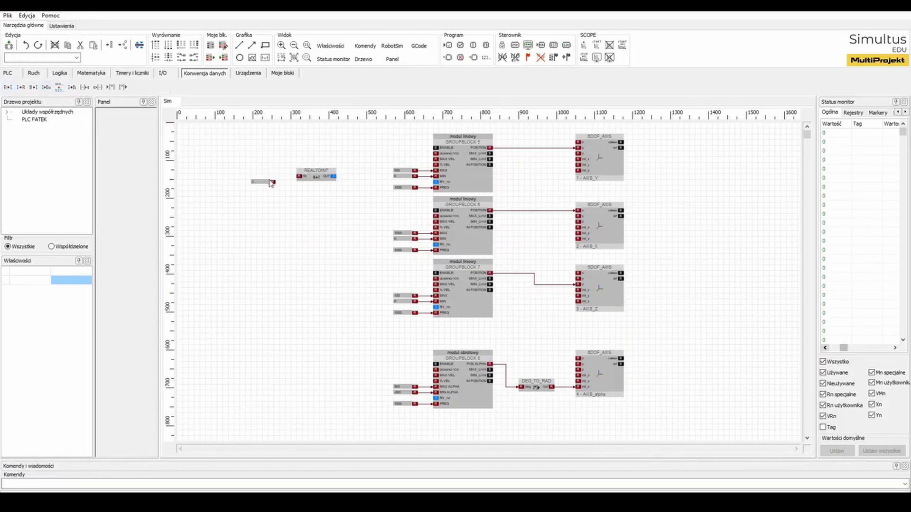
# Wire the new constant through REALTOINT to RV_no of the first modul liniowy block and line the blocks up with that input.
pyautogui.moveTo(272, 182); pyautogui.dragTo(435, 182)
pyautogui.moveTo(326, 178); pyautogui.dragTo(371, 183)
pyautogui.moveTo(262, 183); pyautogui.dragTo(313, 184)
# Set the constant feeding the first modul liniowy block's RV_no to 1.
pyautogui.doubleClick(313, 184)
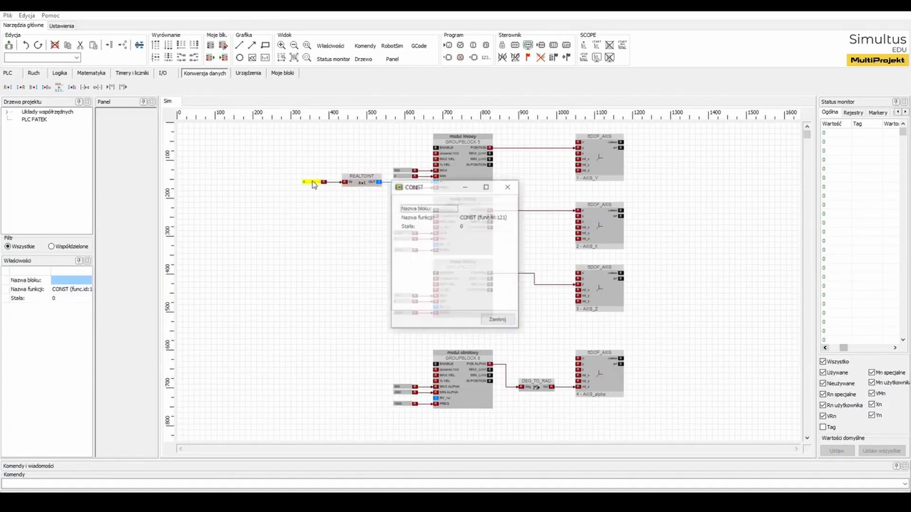
pyautogui.click(464, 227)
pyautogui.write('1')
pyautogui.press('Return')
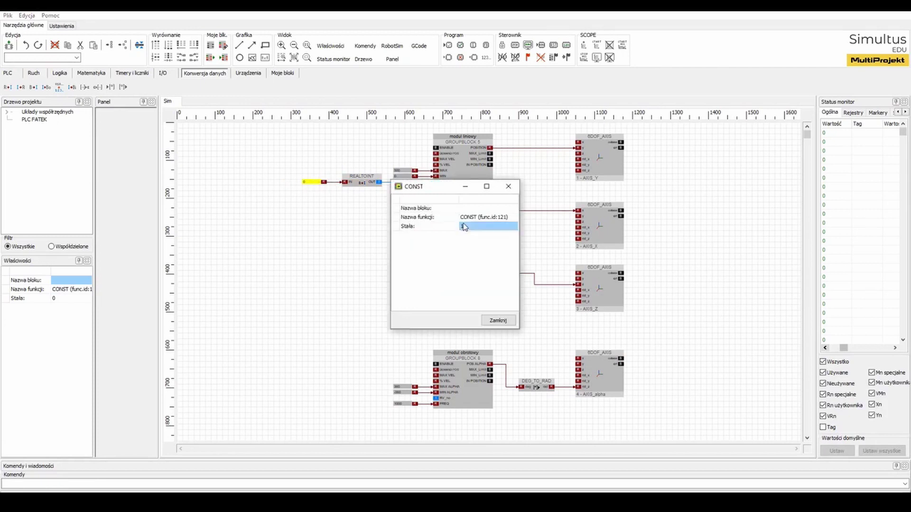
pyautogui.click(498, 320)
# Copy the constant and REALTOINT pair beside the second modul liniowy block and wire it to RV_no.
pyautogui.moveTo(303, 164); pyautogui.dragTo(357, 201)
pyautogui.hotkey('ctrl', 'c')
pyautogui.hotkey('ctrl', 'v')
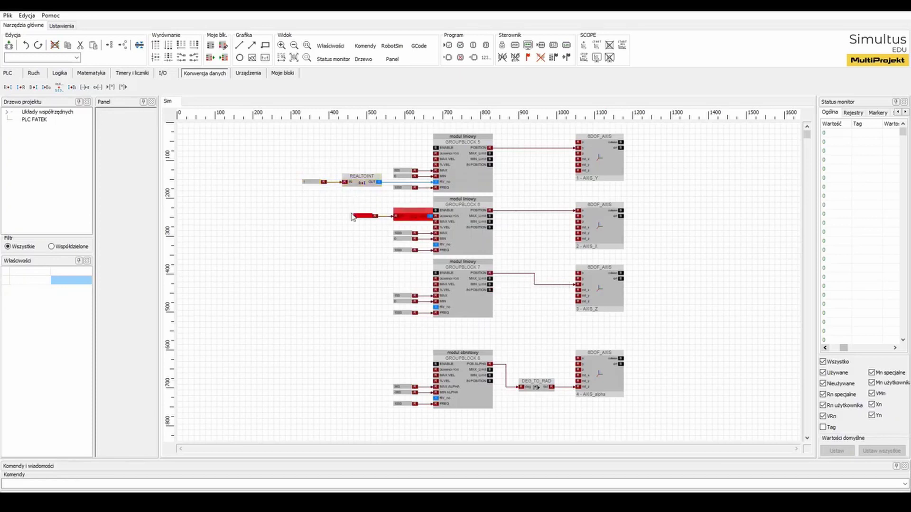
pyautogui.click(306, 243)
pyautogui.click(376, 247)
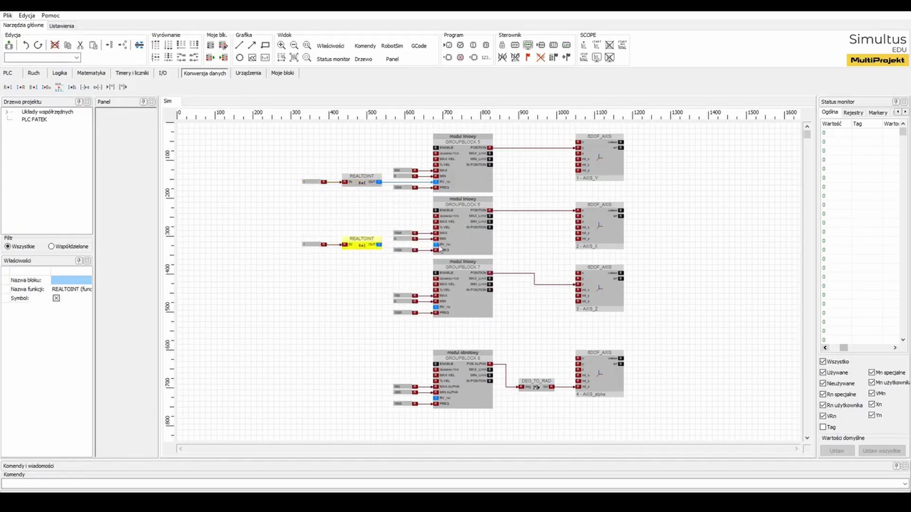
pyautogui.moveTo(379, 245); pyautogui.dragTo(435, 246)
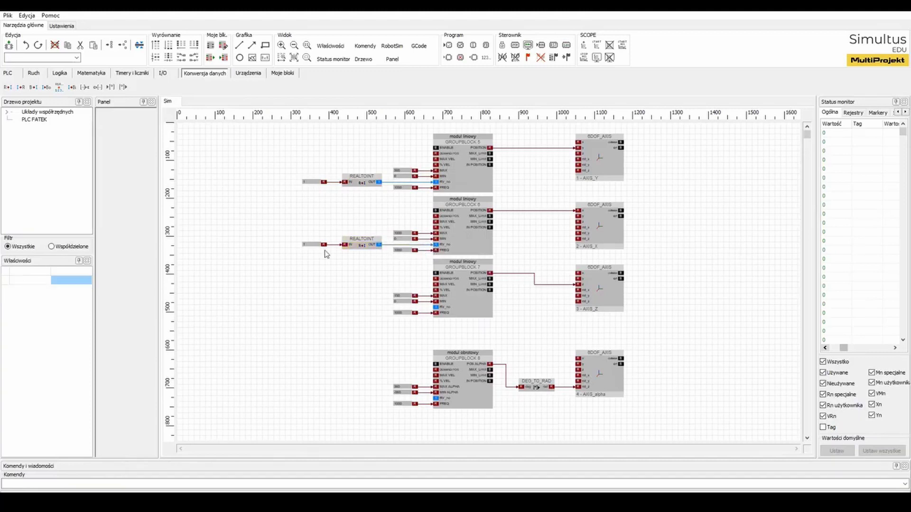
# Set the constant feeding the second modul liniowy block's RV_no to 2.
pyautogui.doubleClick(311, 244)
pyautogui.click(484, 227)
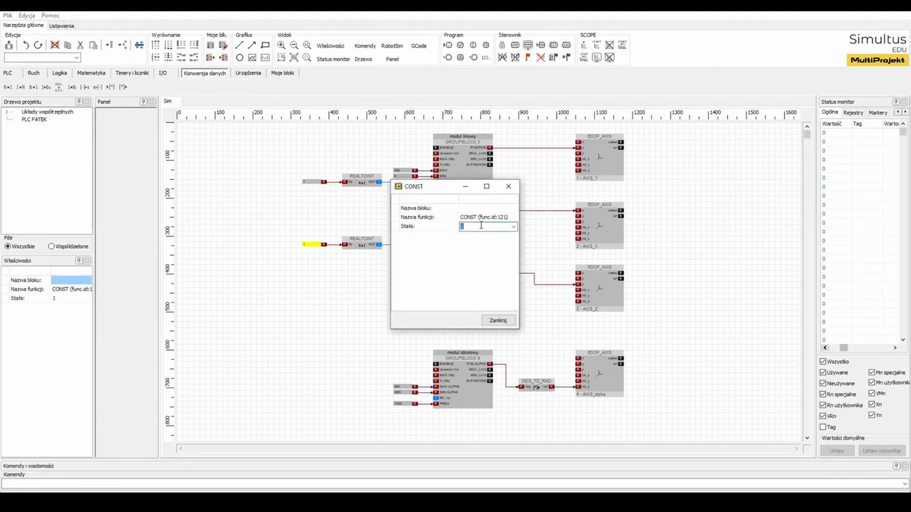
pyautogui.write('2')
pyautogui.press('Return')
pyautogui.click(498, 321)
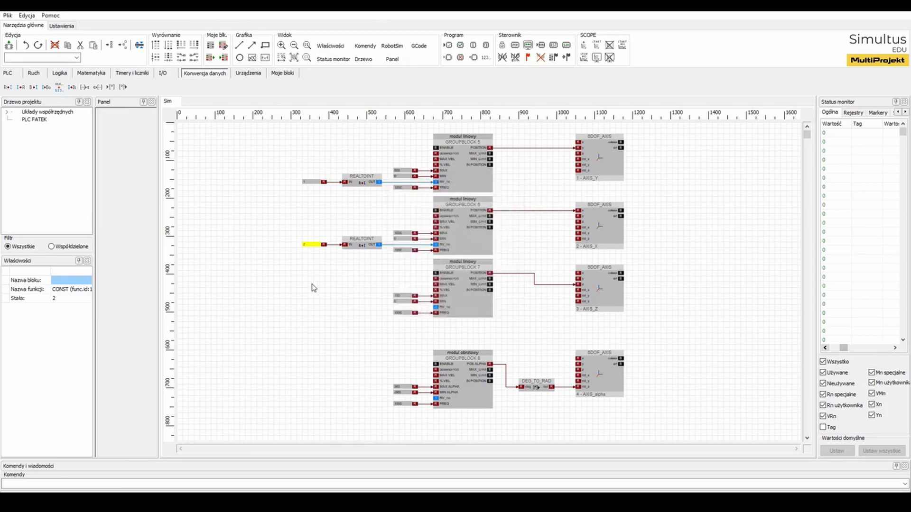
# Paste a constant and REALTOINT pair wired to RV_no of the third modul liniowy block and set its constant to 3.
pyautogui.hotkey('ctrl', 'v')
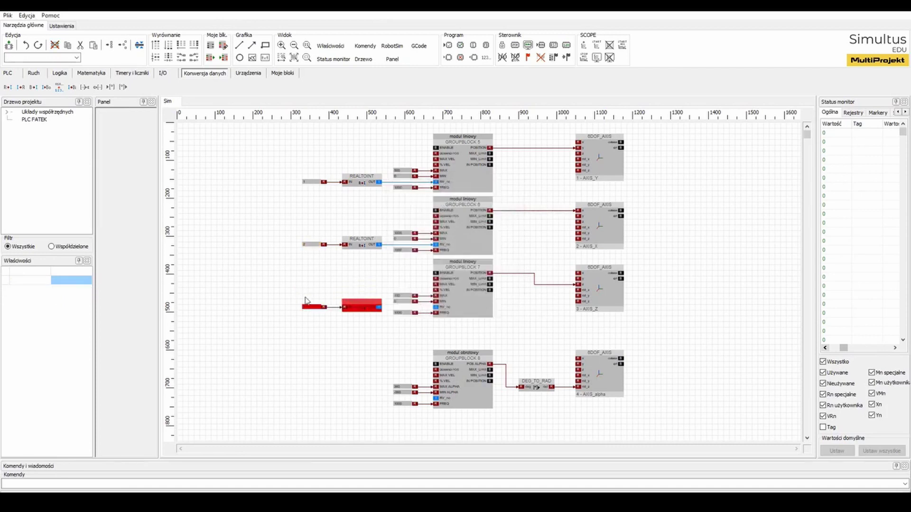
pyautogui.click(306, 300)
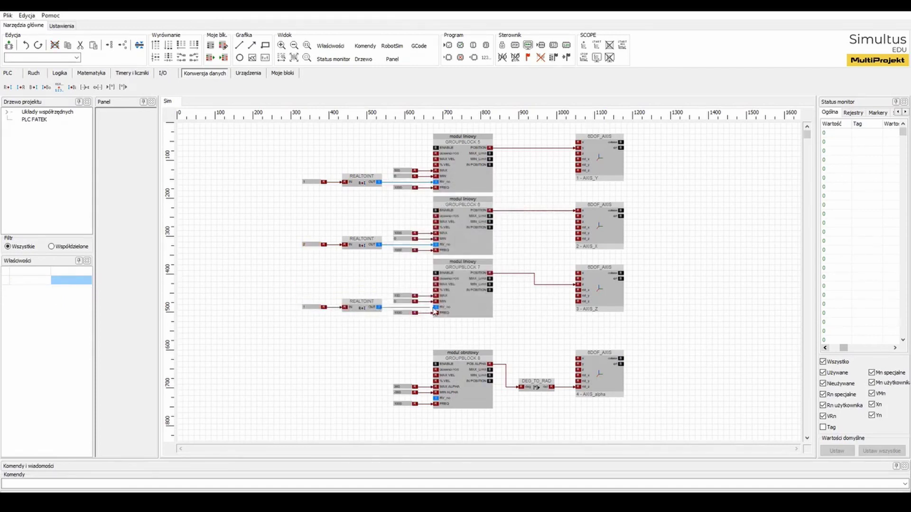
pyautogui.click(312, 308)
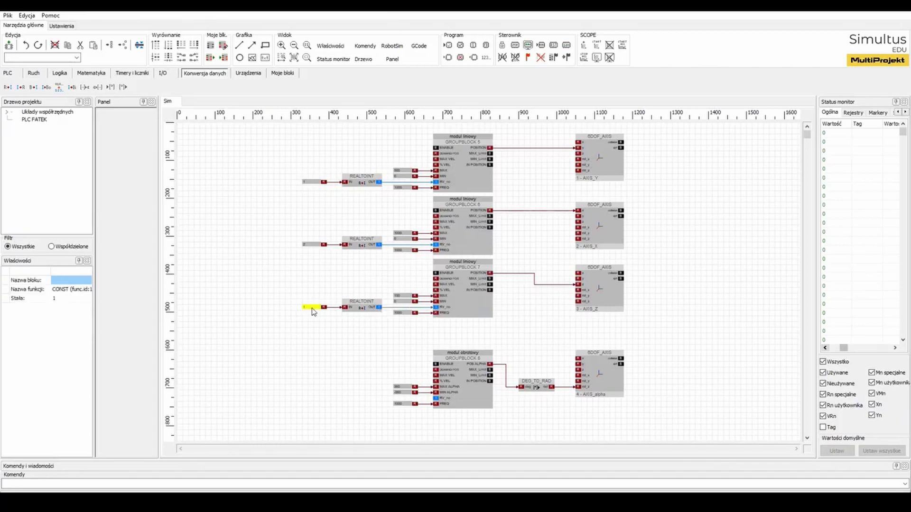
pyautogui.doubleClick(312, 309)
pyautogui.click(463, 227)
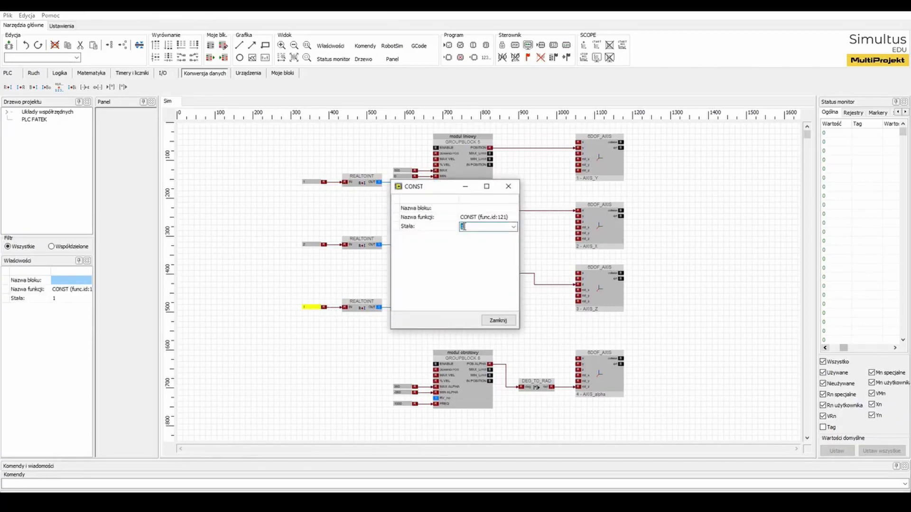
pyautogui.write('3')
pyautogui.click(490, 322)
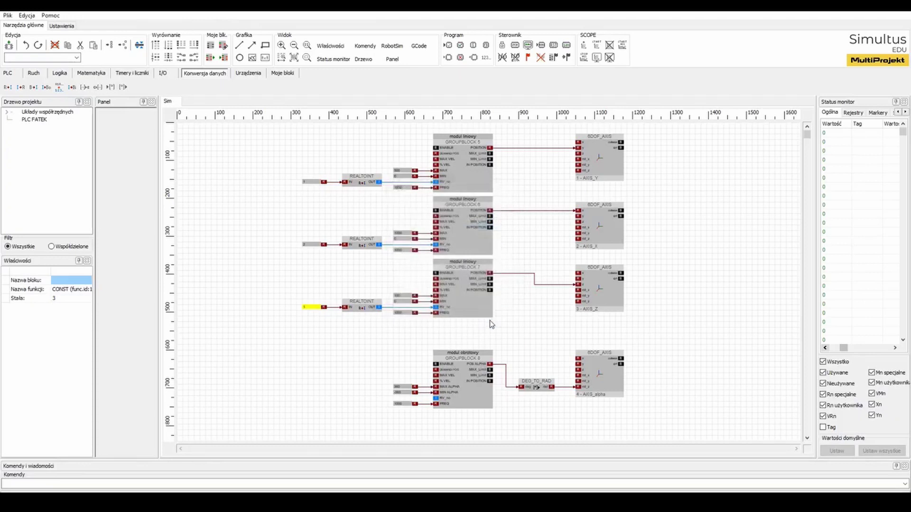
# Paste another constant and REALTOINT pair beside the modul obrotowy block, wire it to RV_no and set its constant to 4.
pyautogui.hotkey('ctrl', 'v')
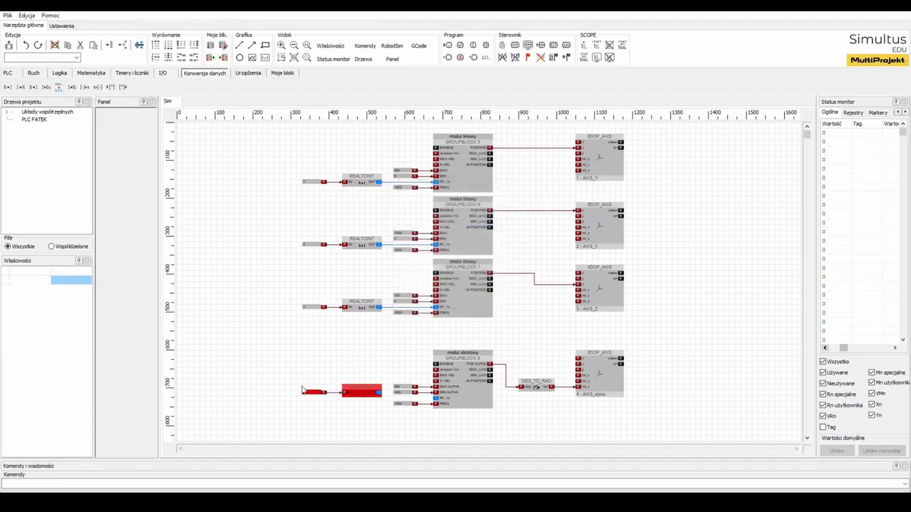
pyautogui.click(303, 396)
pyautogui.moveTo(379, 398); pyautogui.dragTo(434, 400)
pyautogui.doubleClick(309, 398)
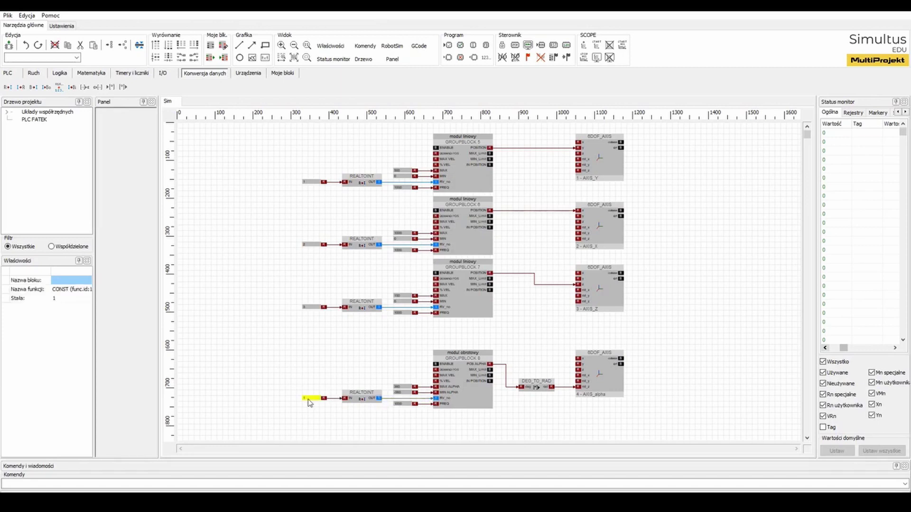
pyautogui.click(468, 228)
pyautogui.click(480, 229)
pyautogui.write('4')
pyautogui.press('Return')
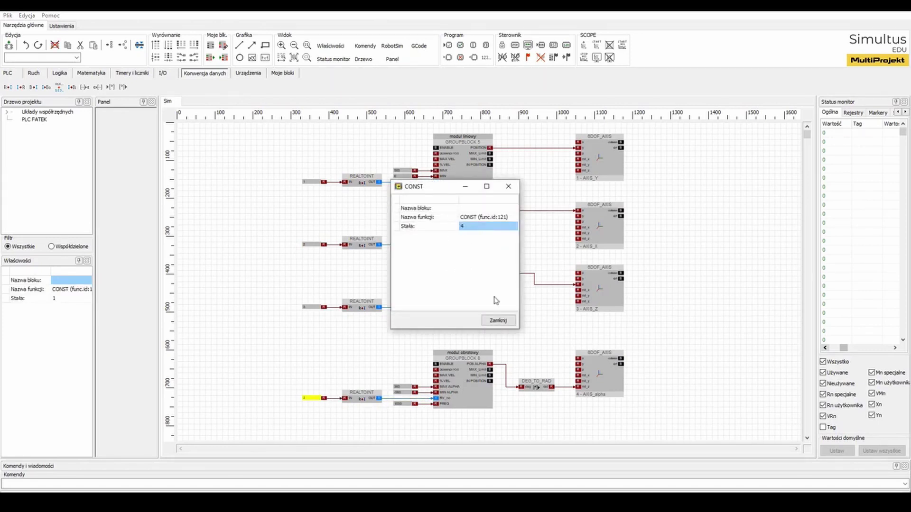
pyautogui.click(498, 321)
pyautogui.click(498, 335)
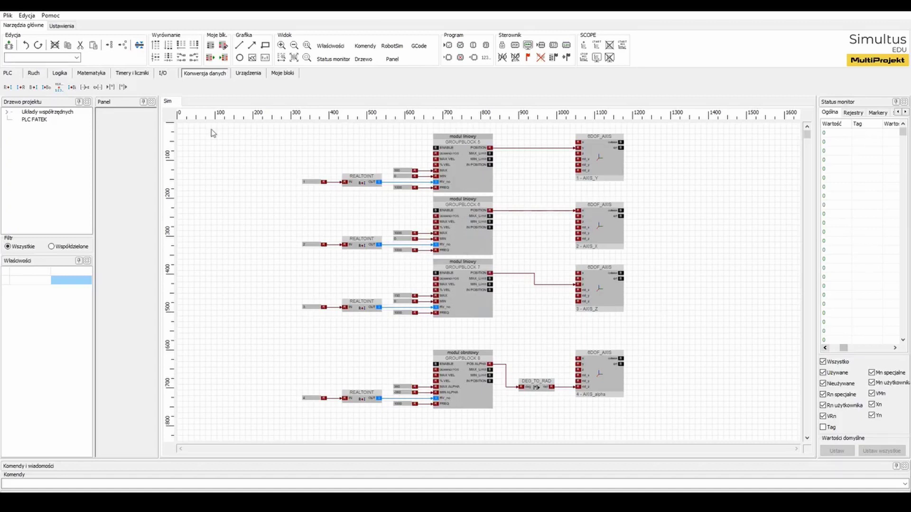
# Place a SLIDER block, wire it to the first modul liniowy block's input below ENABLE and align it with that input.
pyautogui.click(163, 74)
pyautogui.click(226, 87)
pyautogui.click(238, 146)
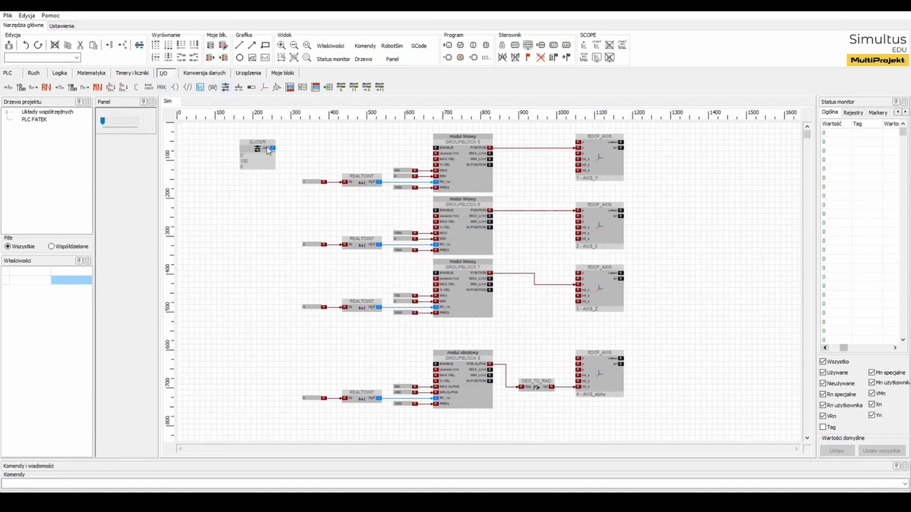
pyautogui.moveTo(273, 148); pyautogui.dragTo(436, 151)
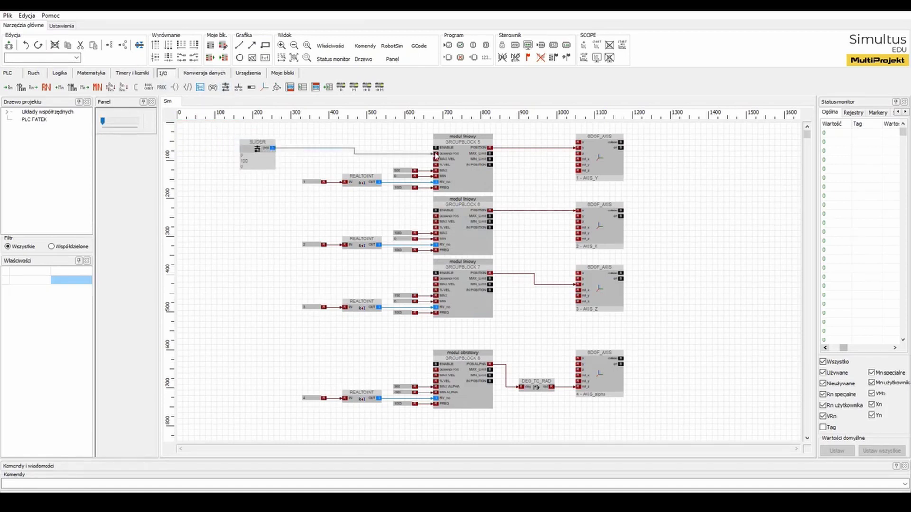
pyautogui.moveTo(266, 160); pyautogui.dragTo(267, 165)
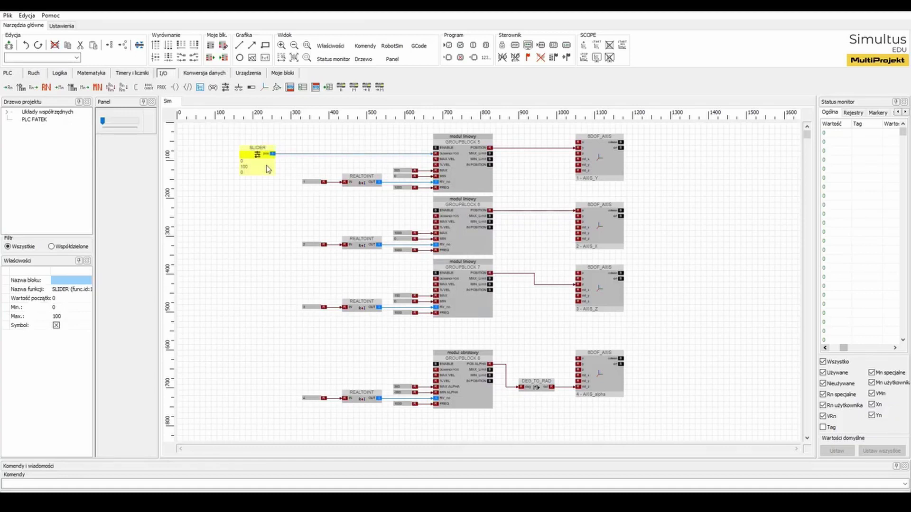
# Copy the SLIDER block beside the second and third modul liniowy blocks and wire each copy to the input below ENABLE.
pyautogui.hotkey('ctrl', 'c')
pyautogui.hotkey('ctrl', 'v')
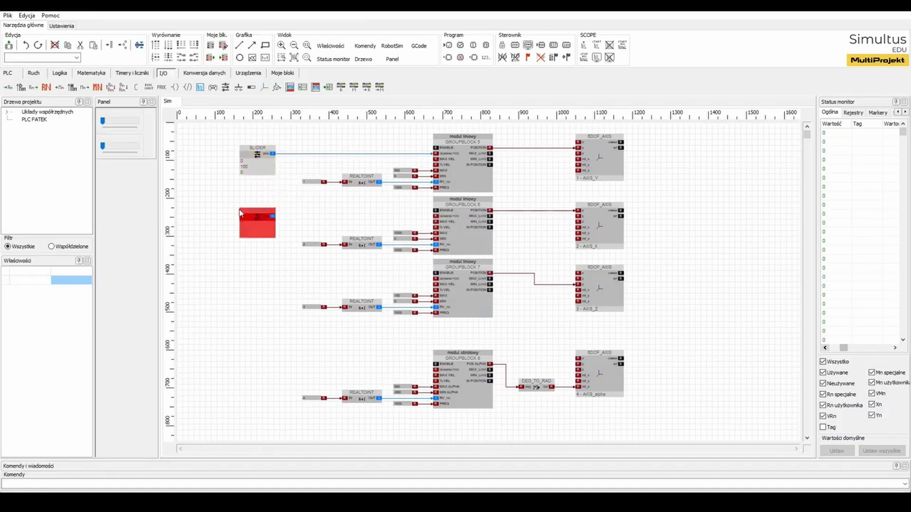
pyautogui.click(243, 209)
pyautogui.moveTo(273, 217); pyautogui.dragTo(435, 216)
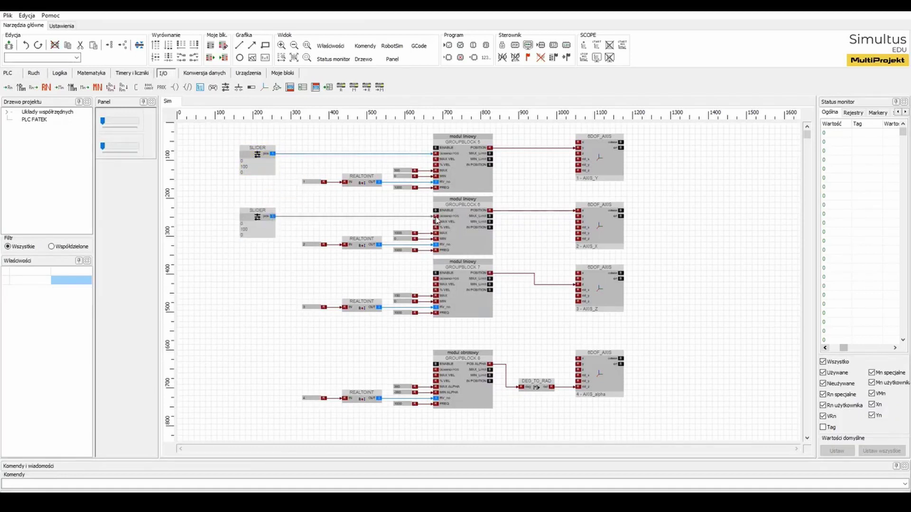
pyautogui.hotkey('ctrl', 'v')
pyautogui.click(243, 272)
pyautogui.moveTo(273, 280); pyautogui.dragTo(436, 280)
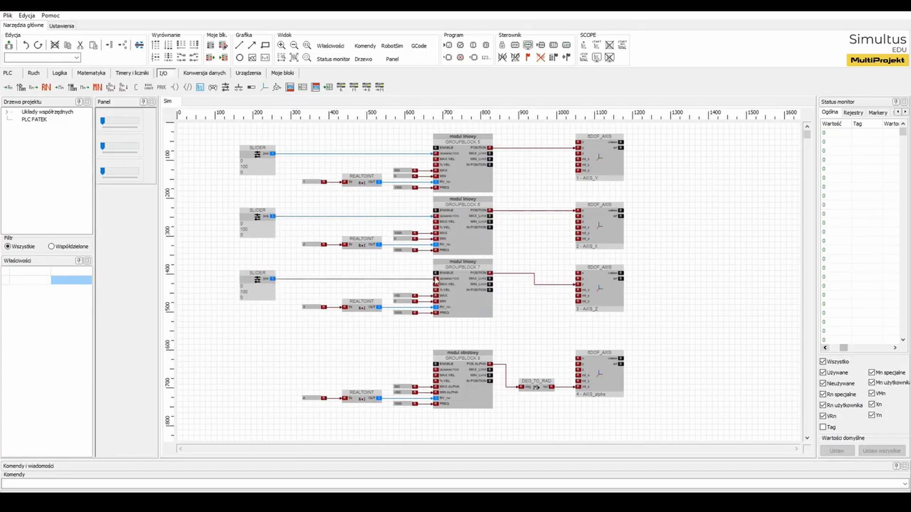
# Paste a SLIDER block beside the modul obrotowy block, wire it to the input below ENABLE and align it with that input.
pyautogui.hotkey('ctrl', 'v')
pyautogui.click(244, 353)
pyautogui.moveTo(273, 360); pyautogui.dragTo(436, 369)
pyautogui.click(268, 371)
pyautogui.moveTo(268, 371); pyautogui.dragTo(268, 383)
# Set the maximum of the slider driving the first modul liniowy block to 500.
pyautogui.doubleClick(250, 165)
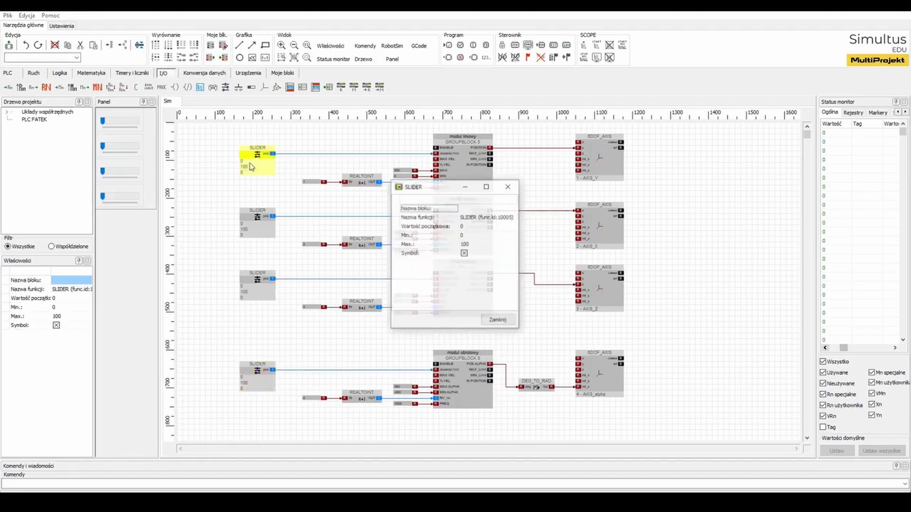
pyautogui.doubleClick(471, 245)
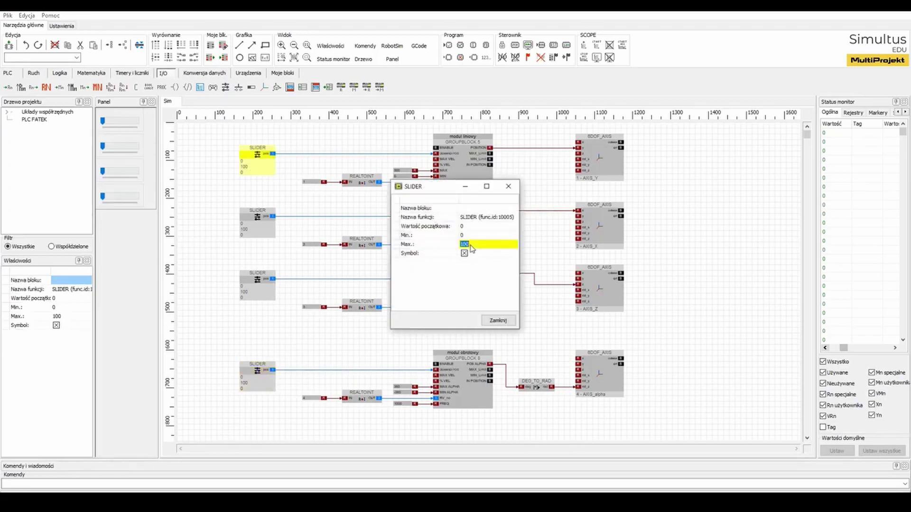
pyautogui.write('500')
pyautogui.press('Return')
pyautogui.click(496, 322)
# Set the maximum of the slider driving the second modul liniowy block to 1000.
pyautogui.doubleClick(256, 222)
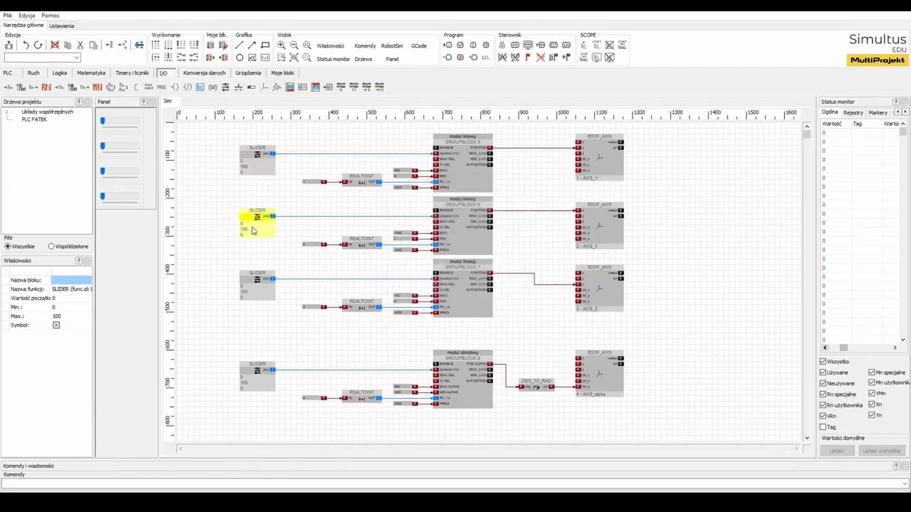
pyautogui.doubleClick(466, 245)
pyautogui.write('1000')
pyautogui.press('Return')
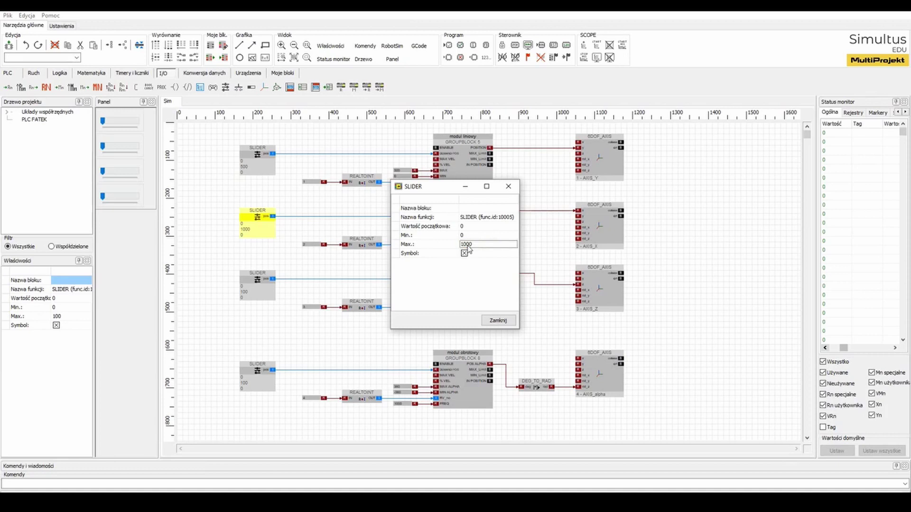
pyautogui.click(484, 321)
# Set the maximum of the slider driving the third modul liniowy block to 150.
pyautogui.doubleClick(262, 295)
pyautogui.doubleClick(471, 245)
pyautogui.write('150')
pyautogui.press('Return')
pyautogui.click(498, 320)
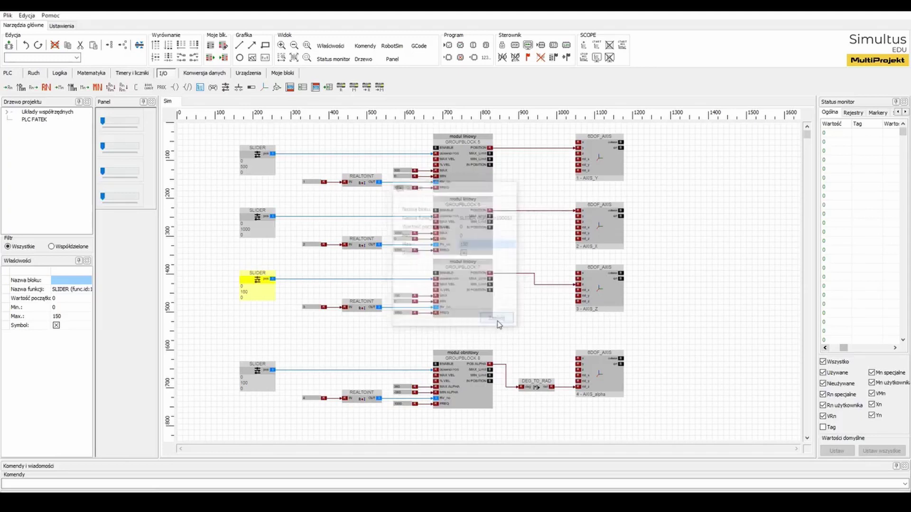
# Name the sliders of the first, second and third modul liniowy blocks Y, X and Z respectively.
pyautogui.click(263, 165)
pyautogui.click(67, 280)
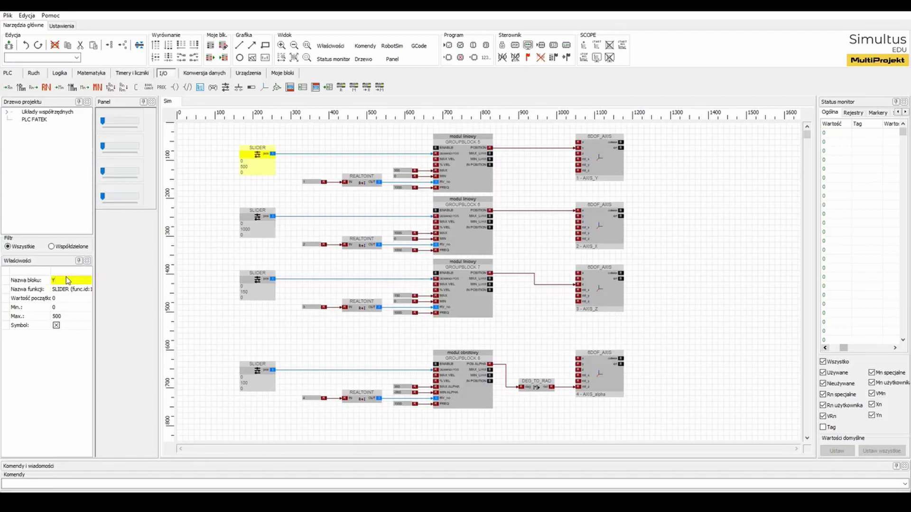
pyautogui.press('Return')
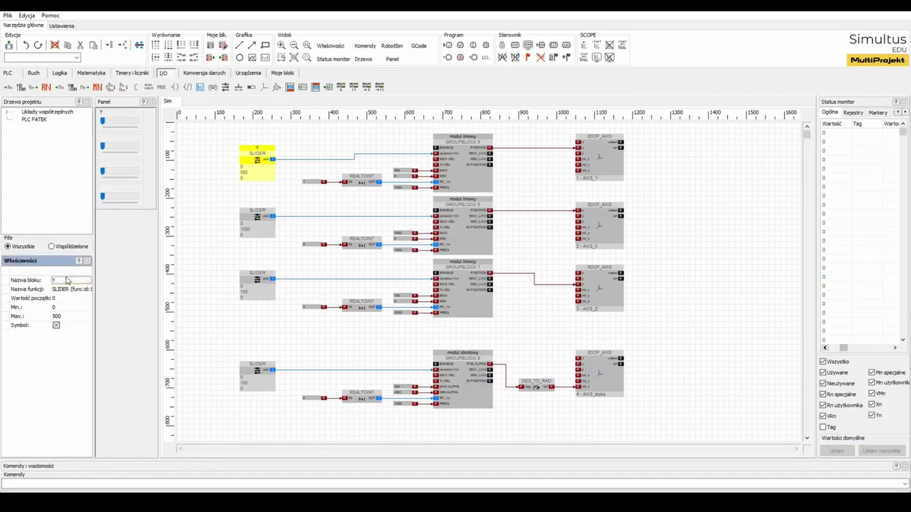
pyautogui.click(263, 226)
pyautogui.click(58, 281)
pyautogui.write('X')
pyautogui.press('Return')
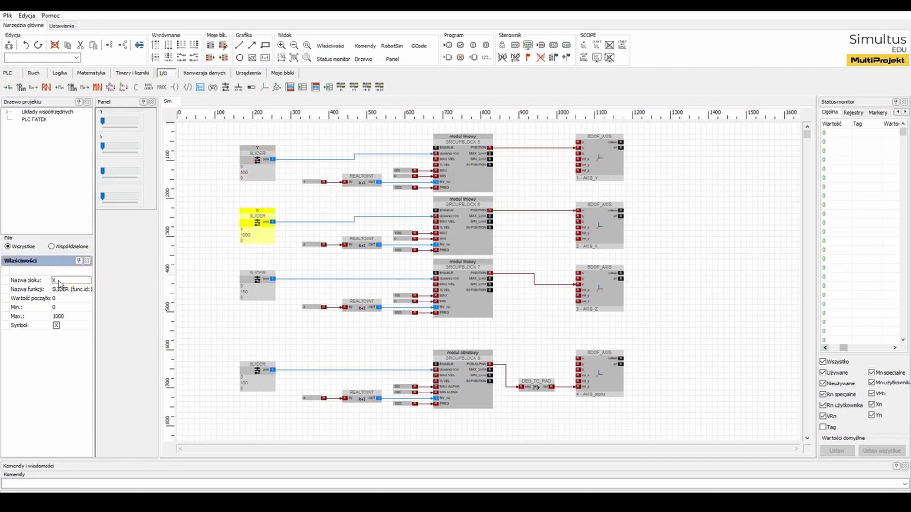
pyautogui.click(260, 302)
pyautogui.click(75, 282)
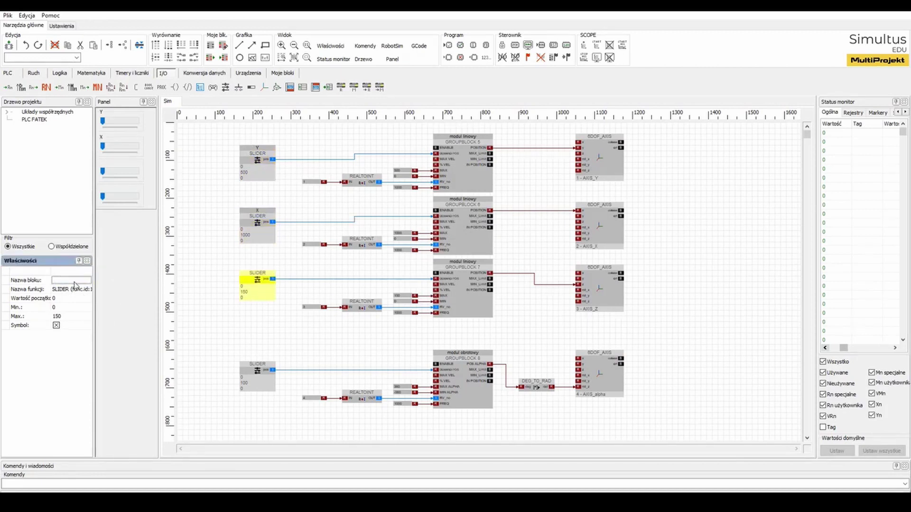
pyautogui.write('Z')
pyautogui.press('Return')
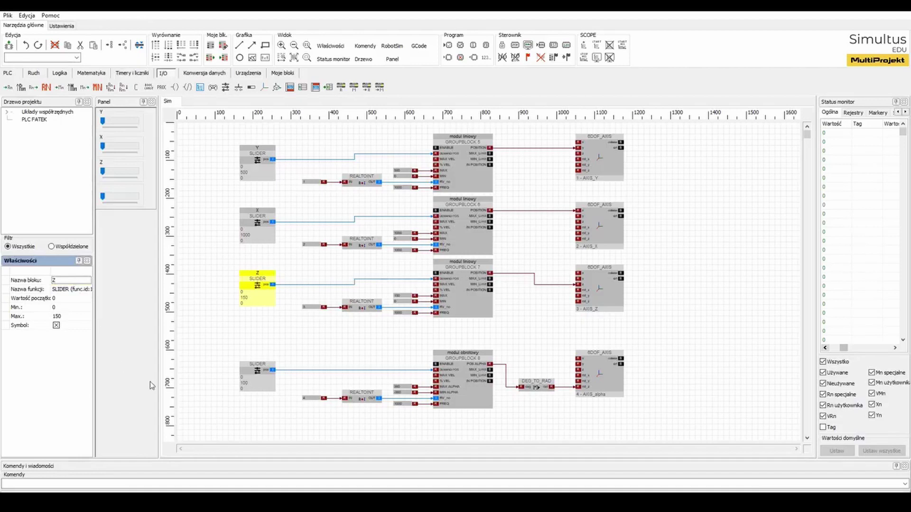
# Set the range of the slider driving the modul obrotowy block to a minimum of -360 and a maximum of 360.
pyautogui.click(260, 381)
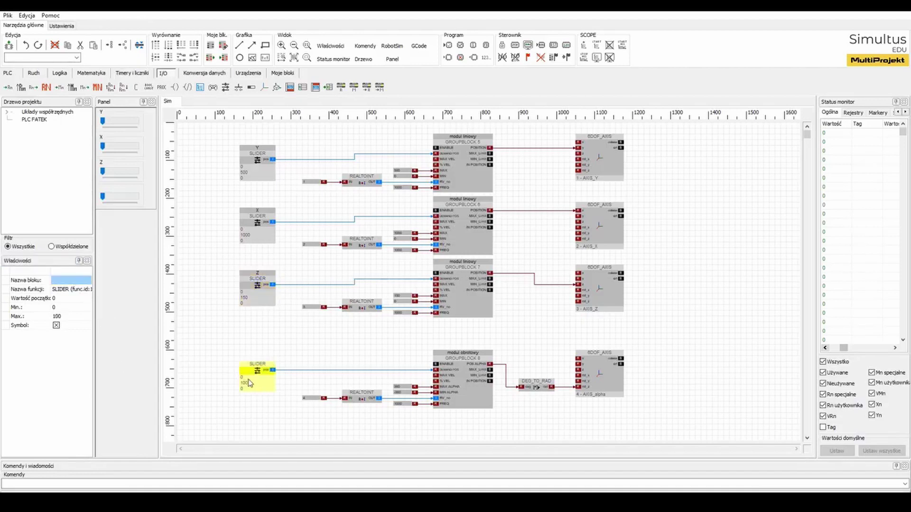
pyautogui.doubleClick(265, 384)
pyautogui.click(479, 237)
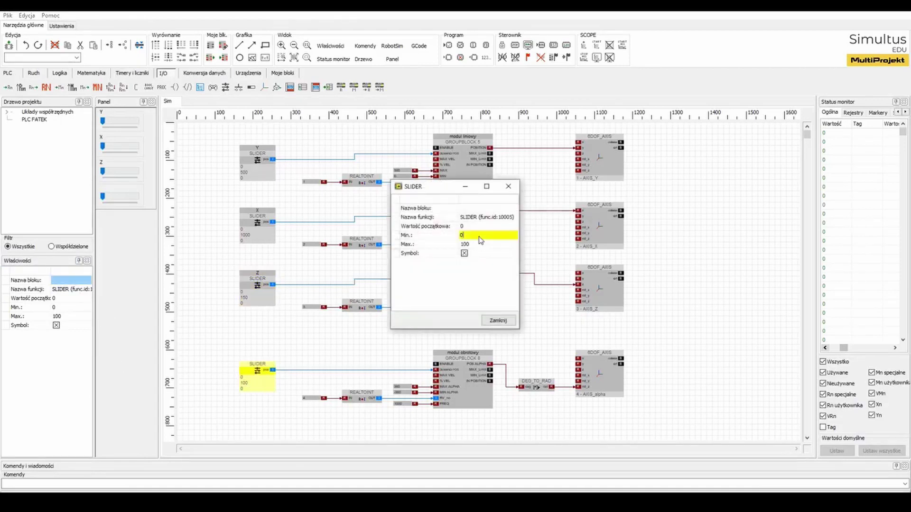
pyautogui.write('-360')
pyautogui.press('Return')
pyautogui.doubleClick(479, 245)
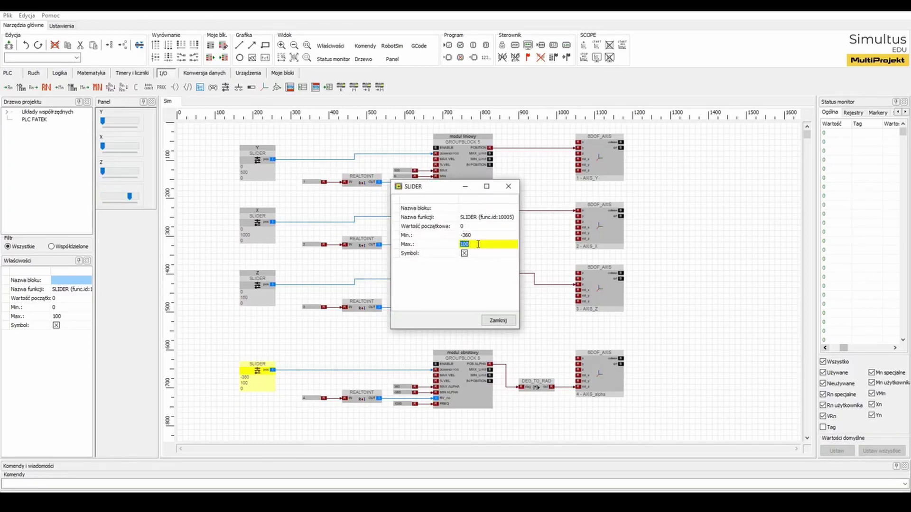
pyautogui.press('Return')
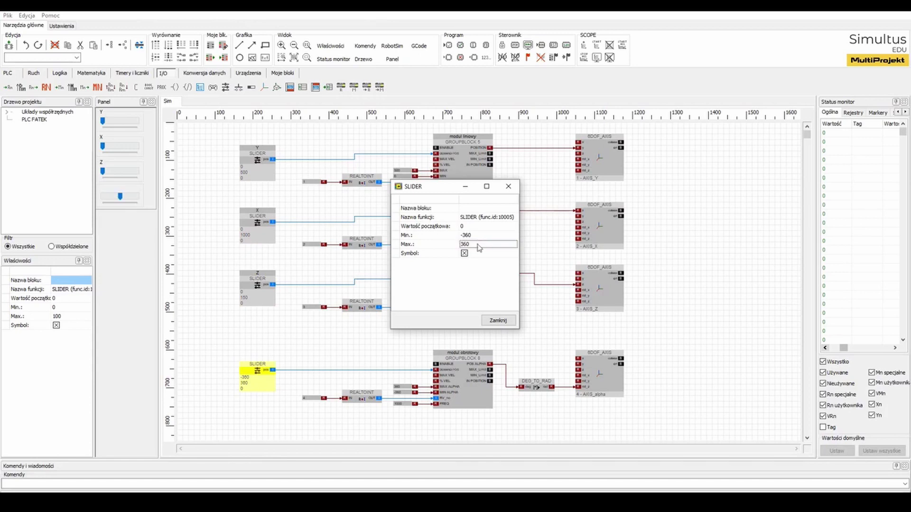
# Name the slider driving the modul obrotowy block "rot Z".
pyautogui.doubleClick(475, 208)
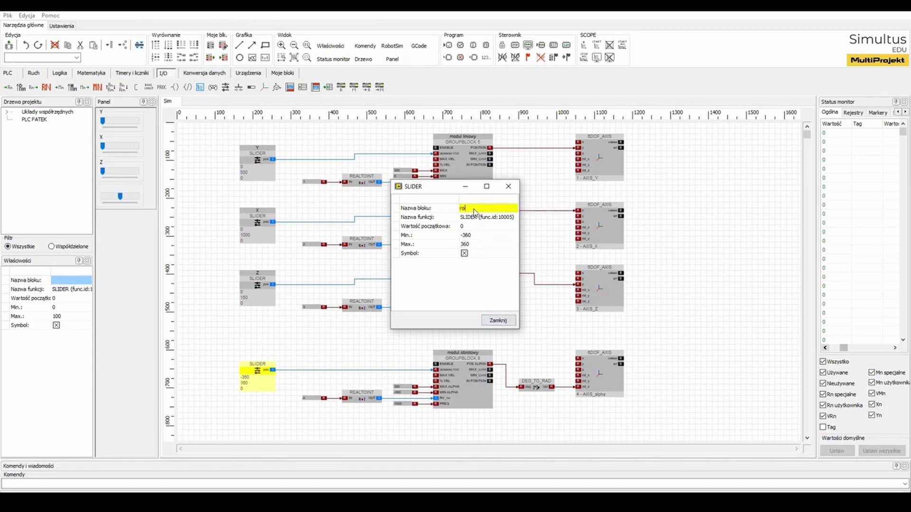
pyautogui.write('rot Z')
pyautogui.press('Return')
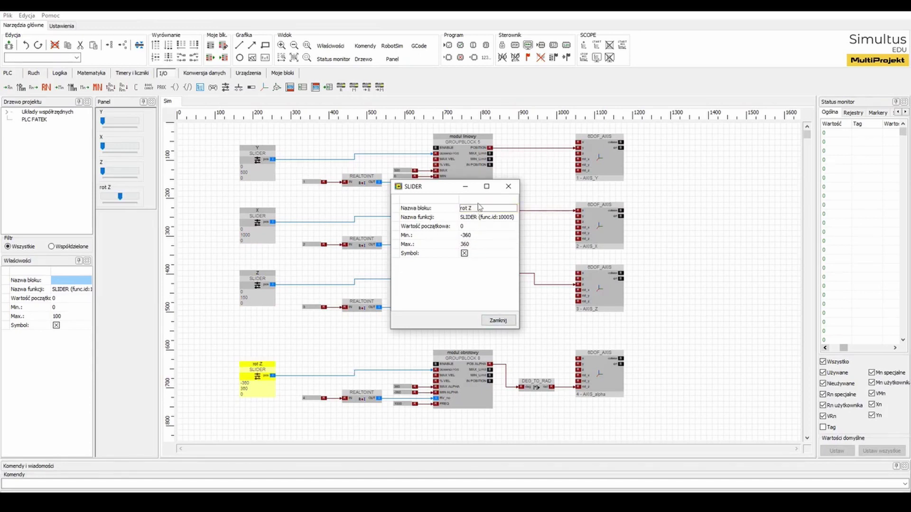
pyautogui.click(507, 322)
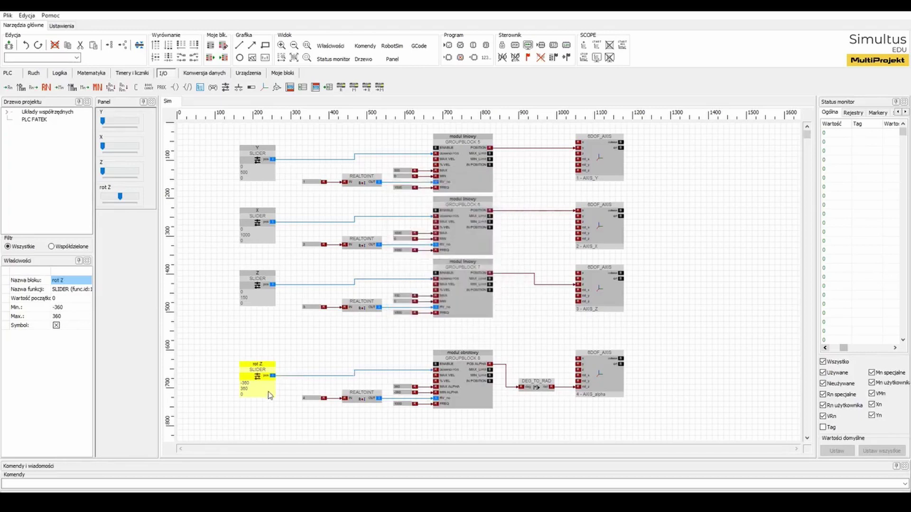
# Shift the rot Z, Z, X and Y slider blocks up so their output wires run straight into their module blocks.
pyautogui.moveTo(271, 395); pyautogui.dragTo(271, 390)
pyautogui.moveTo(259, 304); pyautogui.dragTo(258, 297)
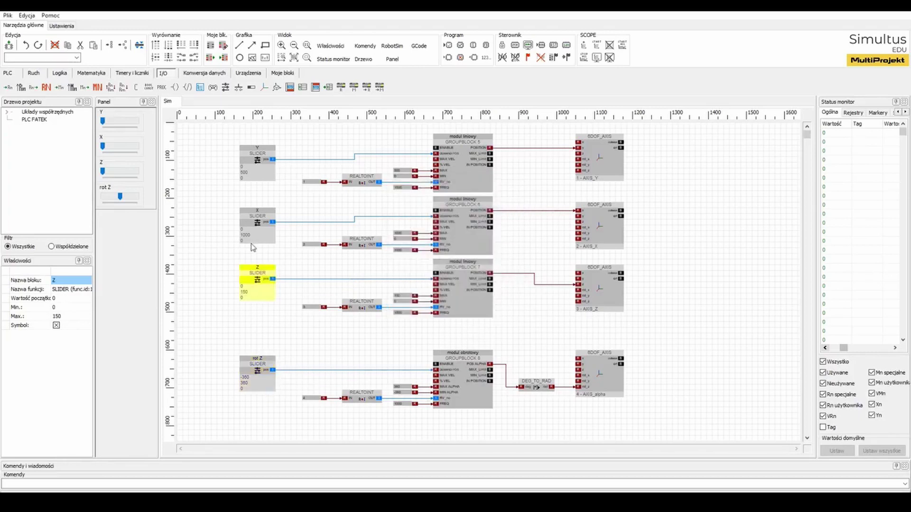
pyautogui.moveTo(254, 240); pyautogui.dragTo(253, 234)
pyautogui.moveTo(259, 176); pyautogui.dragTo(259, 170)
pyautogui.click(224, 180)
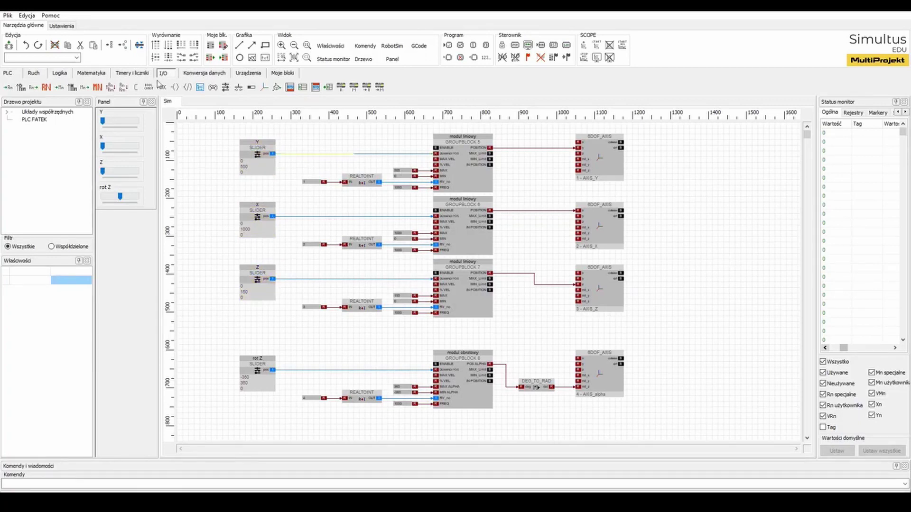
# Add a constant block with the value 500 at the MAX VEL input of the first modul liniowy block.
pyautogui.click(138, 87)
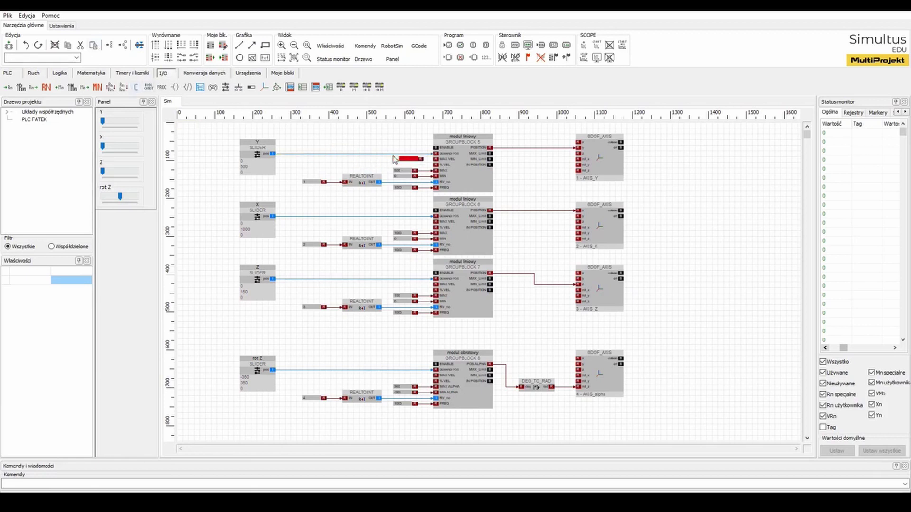
pyautogui.click(399, 160)
pyautogui.doubleClick(401, 160)
pyautogui.click(462, 226)
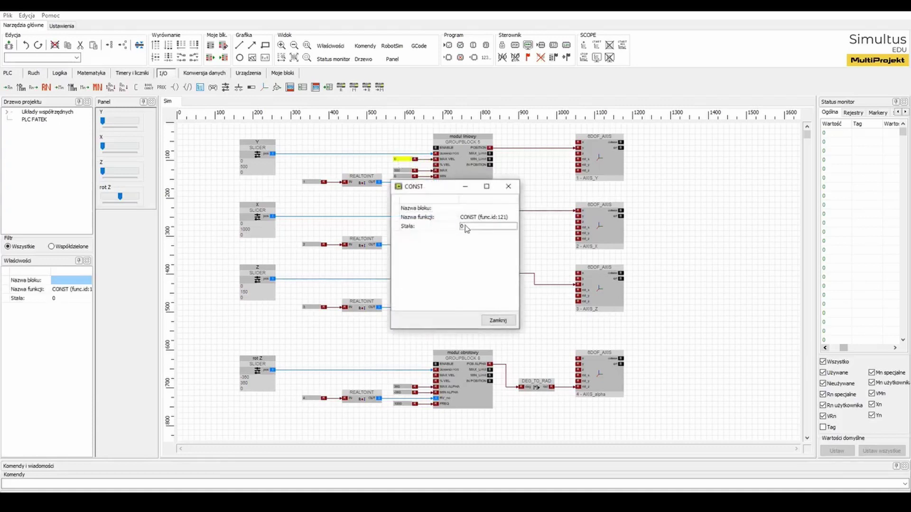
pyautogui.press('Return')
pyautogui.click(496, 321)
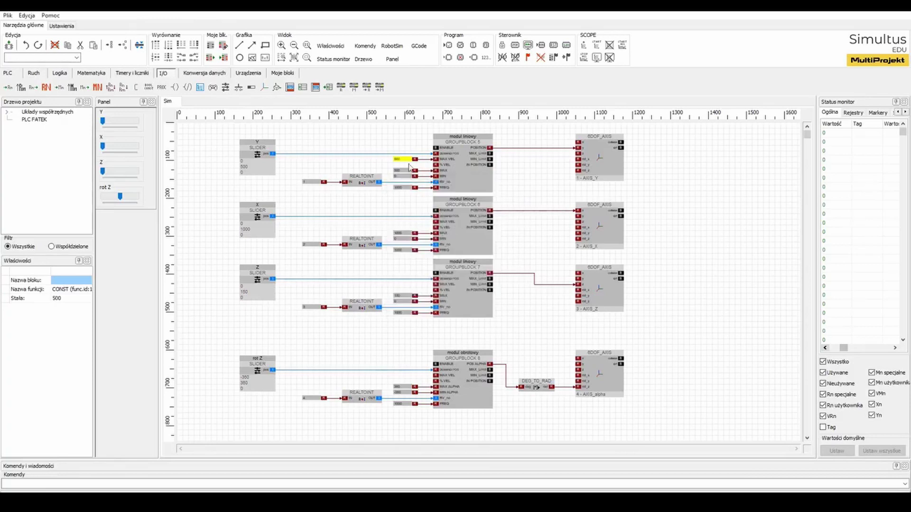
# Copy the 500 constant to the MAX VEL inputs of the second and third modul liniowy blocks and connect the copies.
pyautogui.hotkey('ctrl', 'c')
pyautogui.hotkey('ctrl', 'v')
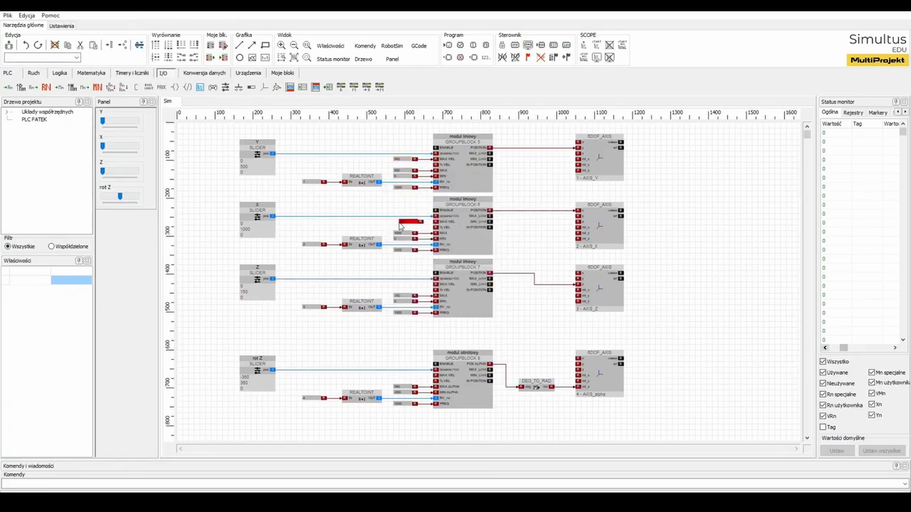
pyautogui.click(398, 224)
pyautogui.moveTo(415, 222); pyautogui.dragTo(437, 222)
pyautogui.hotkey('ctrl', 'v')
pyautogui.click(398, 285)
pyautogui.moveTo(415, 285); pyautogui.dragTo(436, 285)
# Place another copy of the constant at the MAX VEL input of the modul obrotowy block and set it to 360.
pyautogui.hotkey('ctrl', 'v')
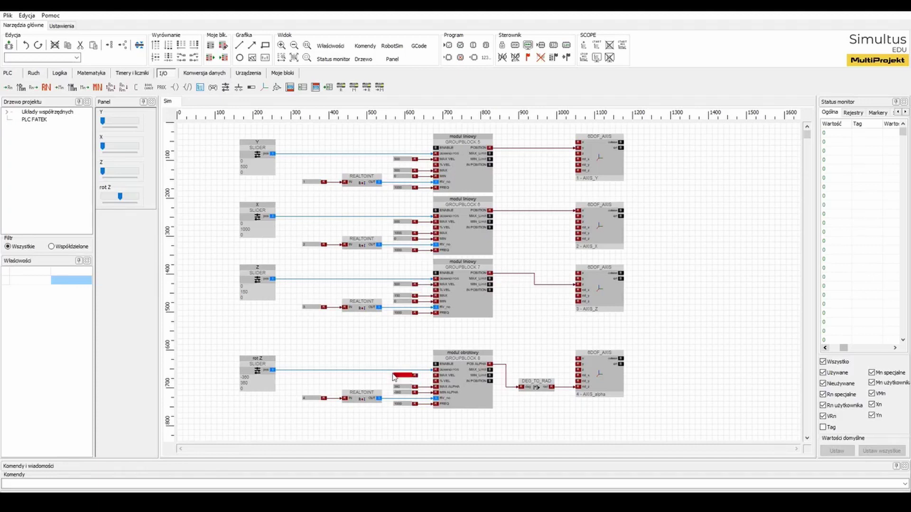
pyautogui.click(397, 376)
pyautogui.doubleClick(407, 377)
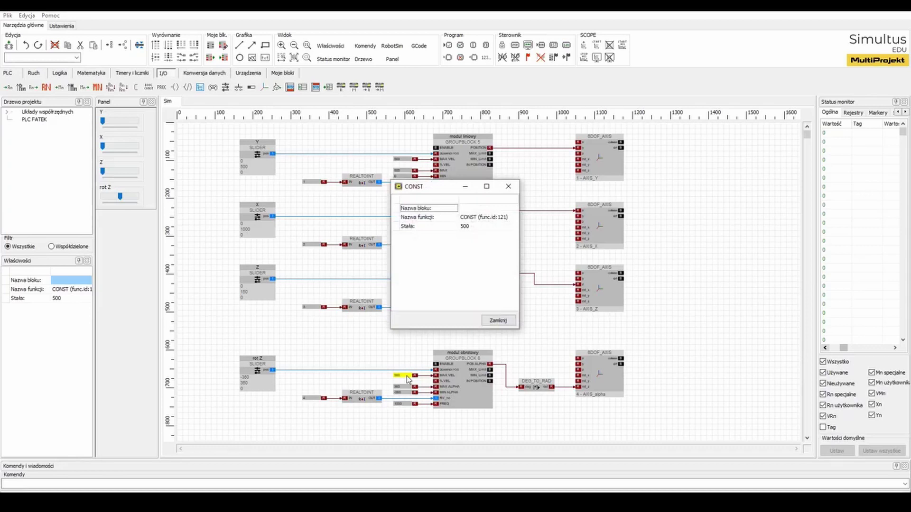
pyautogui.click(475, 228)
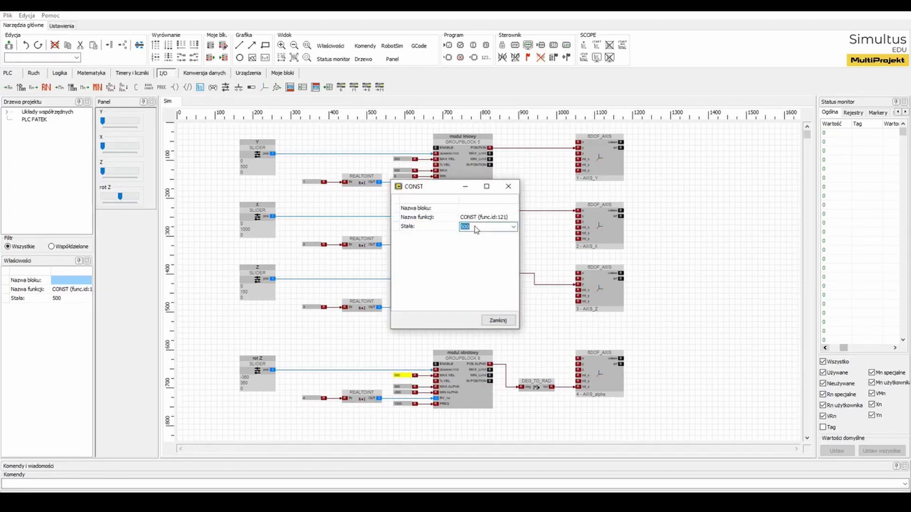
pyautogui.press('Return')
pyautogui.click(500, 321)
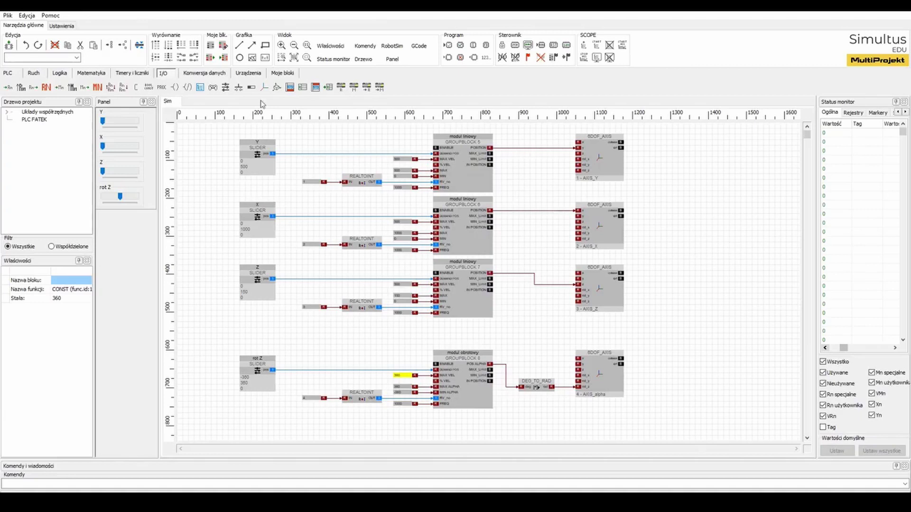
# Add a slider block below the rot Z slider and name it "% SPEED".
pyautogui.click(225, 86)
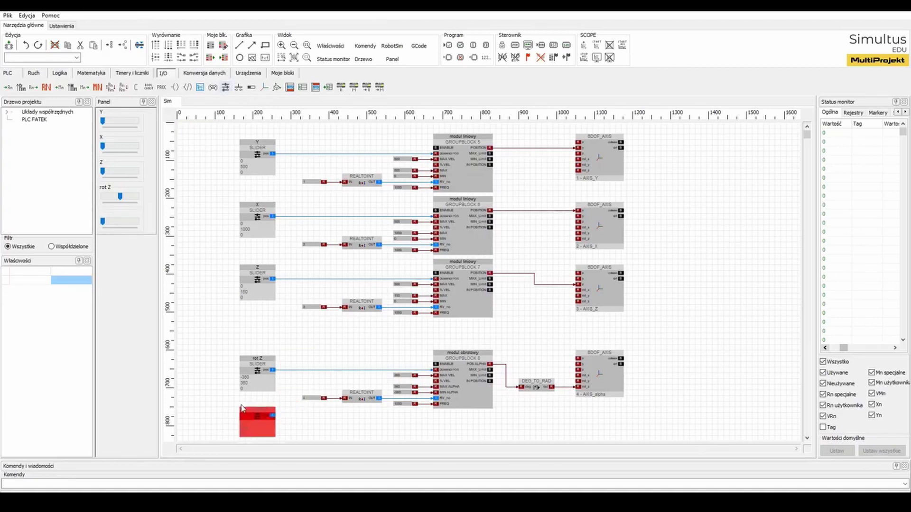
pyautogui.click(242, 408)
pyautogui.doubleClick(255, 426)
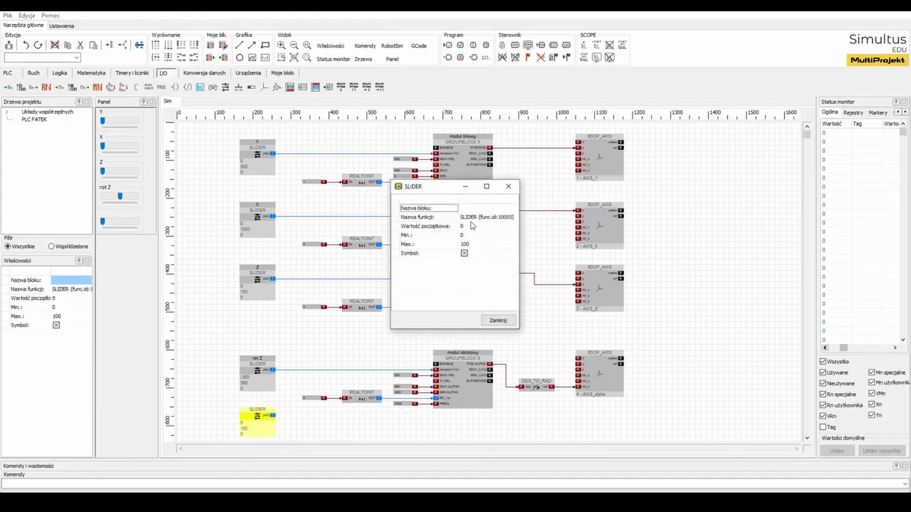
pyautogui.click(474, 208)
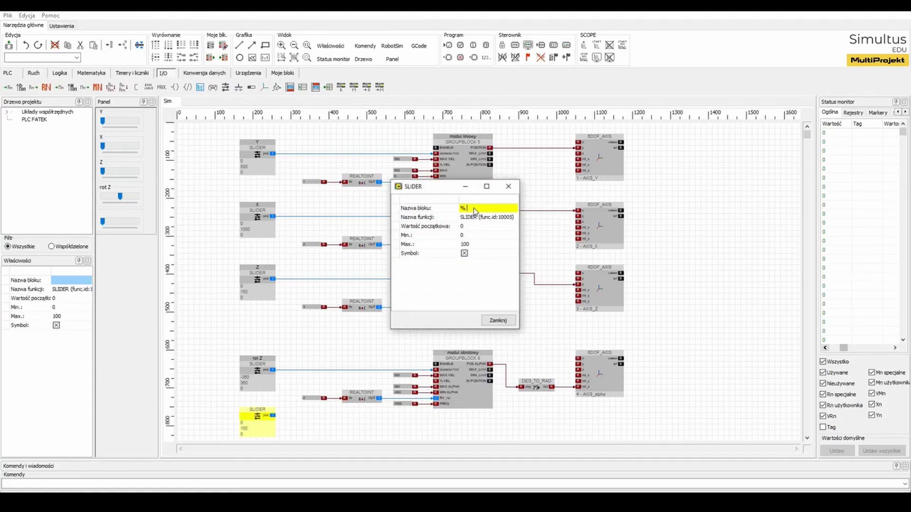
pyautogui.press('Return')
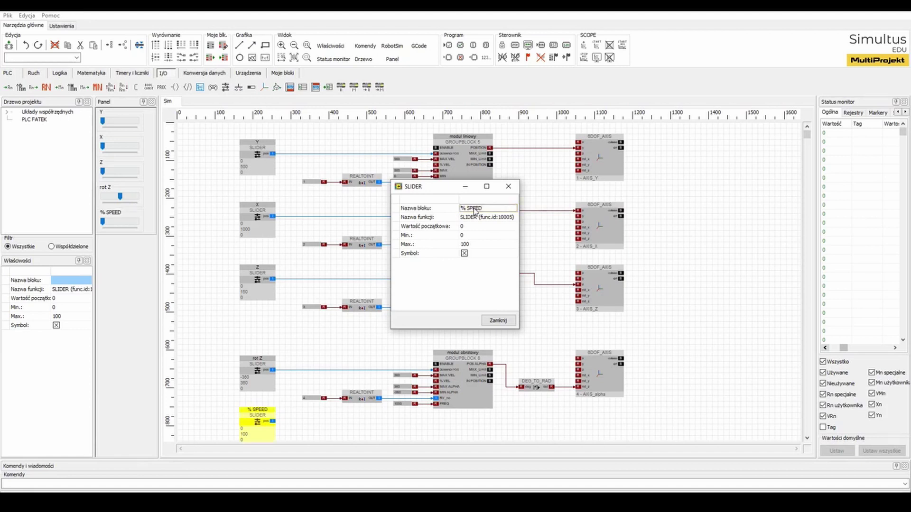
pyautogui.click(497, 322)
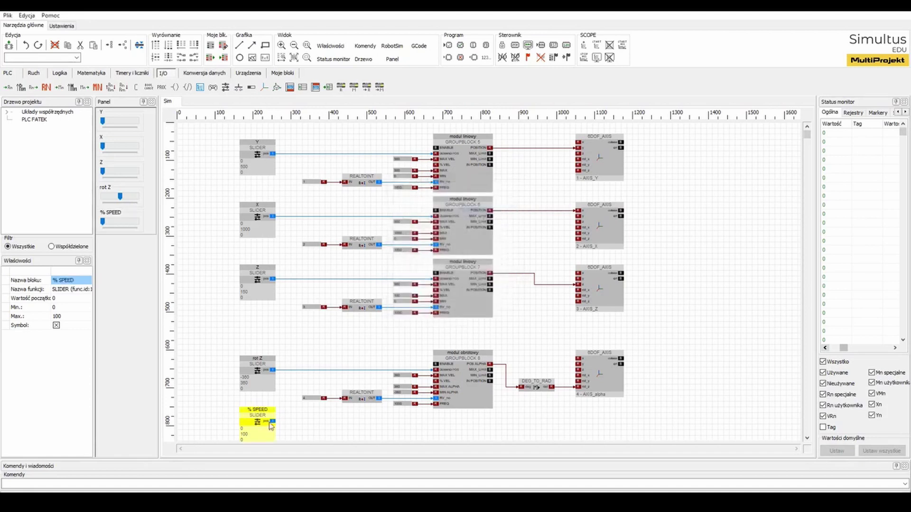
# Connect the % SPEED slider's output to the % VEL inputs of all three modul liniowy blocks and the modul obrotowy block.
pyautogui.moveTo(273, 422)
pyautogui.mouseDown()
pyautogui.moveTo(351, 260)
pyautogui.moveTo(435, 165)
pyautogui.mouseUp()
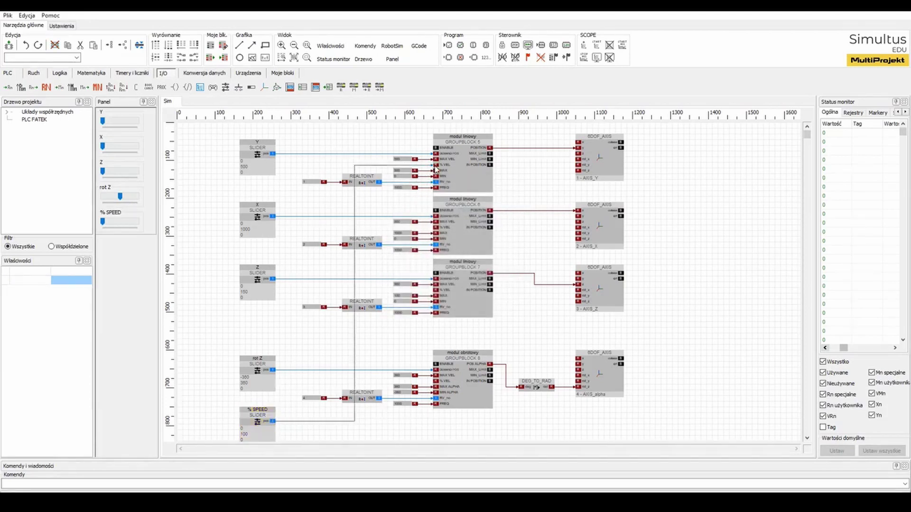
pyautogui.moveTo(272, 421)
pyautogui.mouseDown()
pyautogui.moveTo(429, 252)
pyautogui.moveTo(435, 228)
pyautogui.mouseUp()
pyautogui.moveTo(273, 422); pyautogui.dragTo(435, 290)
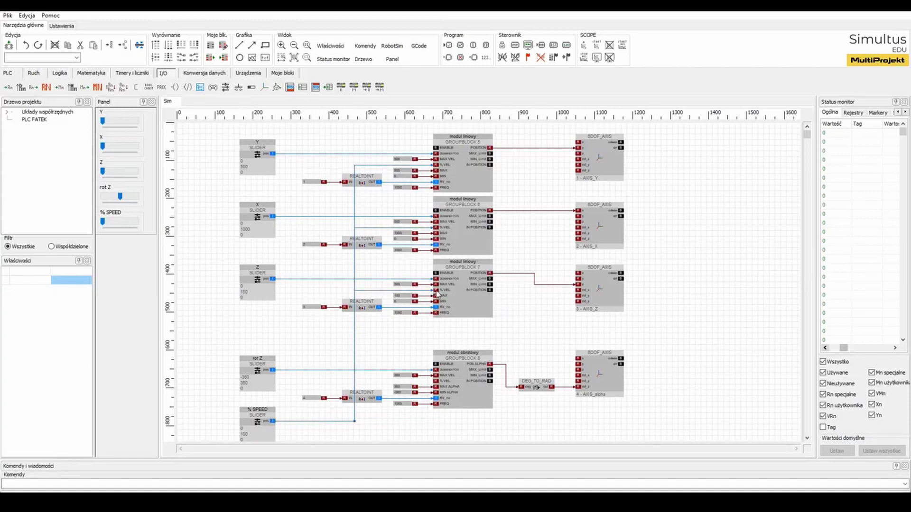
pyautogui.moveTo(273, 421); pyautogui.dragTo(436, 386)
# Label the % SPEED slider's connection "% speed" and hide its wire lines.
pyautogui.doubleClick(282, 421)
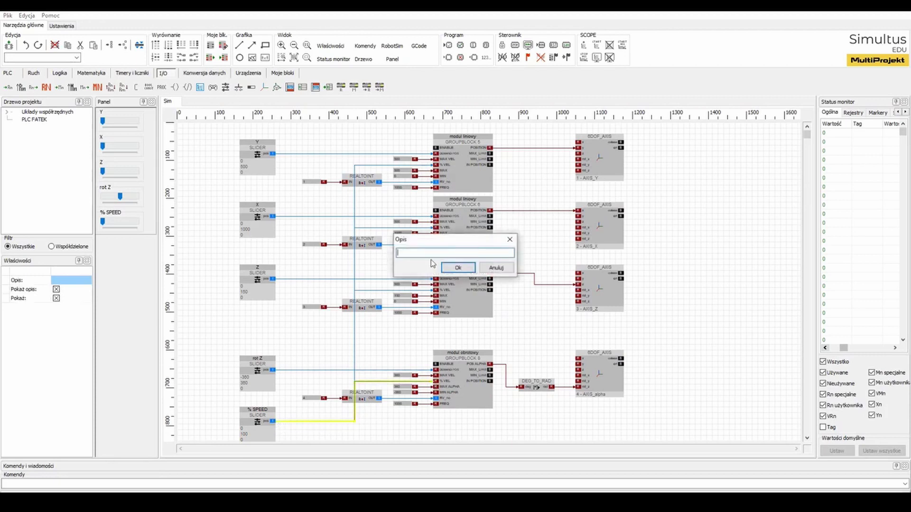
pyautogui.write('% speed')
pyautogui.press('Return')
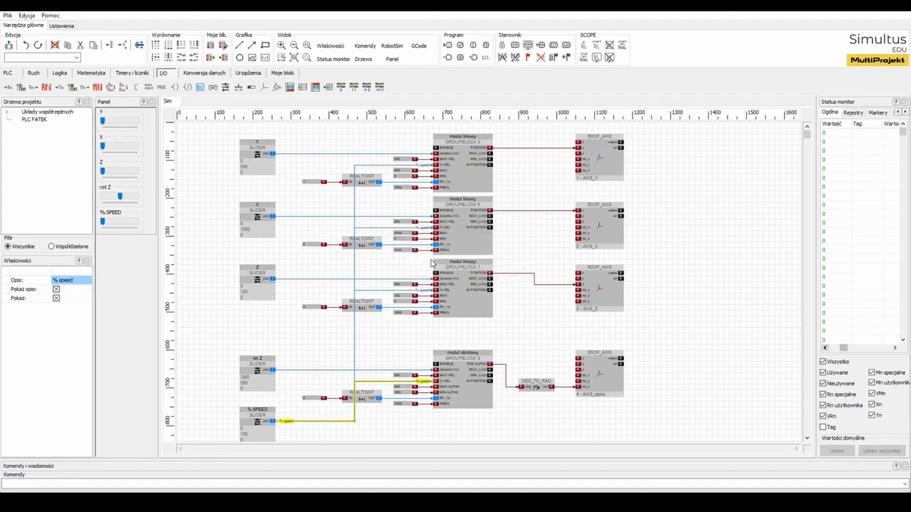
pyautogui.press('h')
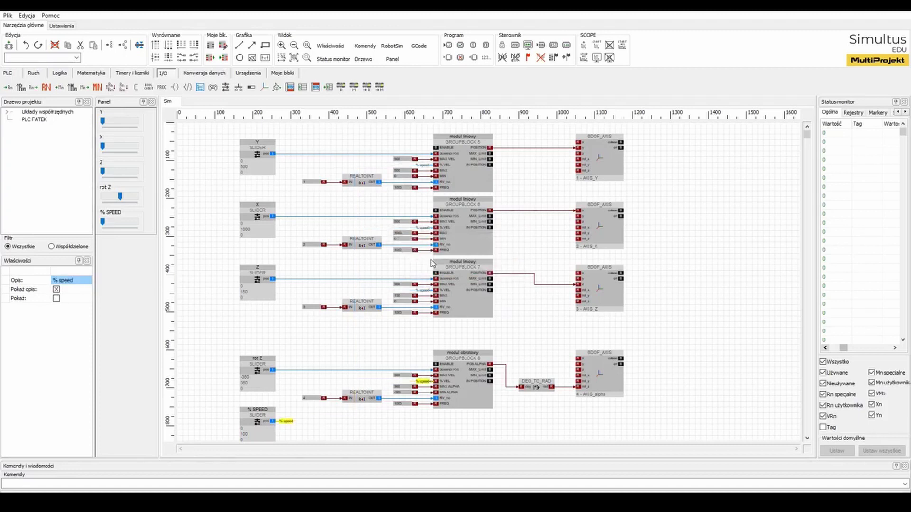
# Set the initial value of the % SPEED slider to 50.
pyautogui.click(258, 433)
pyautogui.doubleClick(258, 440)
pyautogui.click(468, 227)
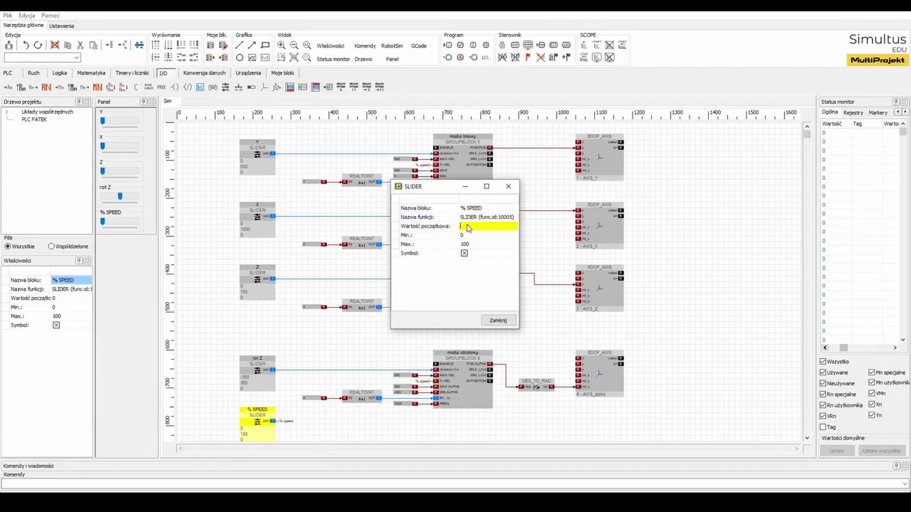
pyautogui.press('Return')
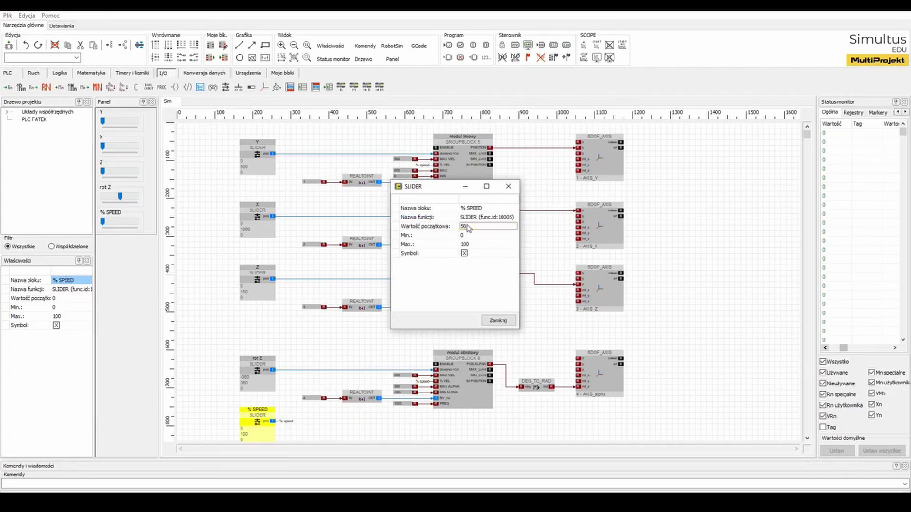
pyautogui.click(502, 323)
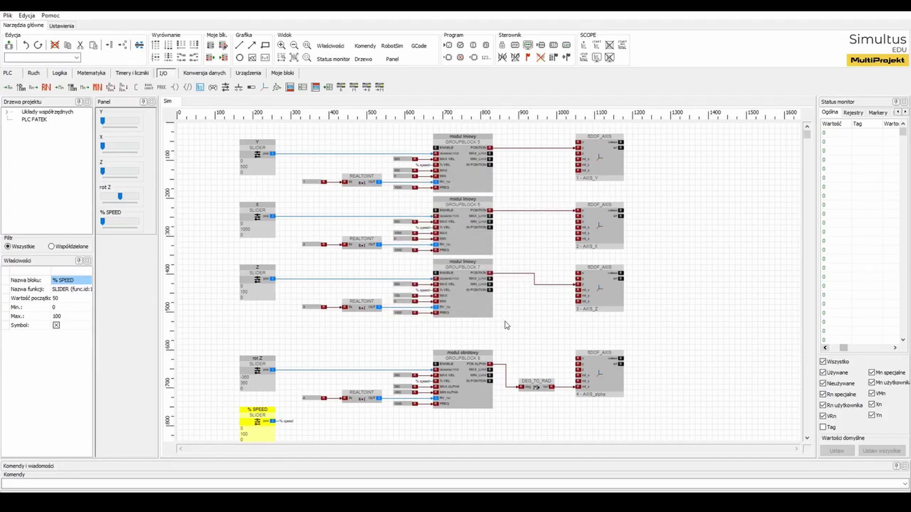
# Add a switch button block below the % SPEED slider and name it "ENABLE".
pyautogui.click(251, 87)
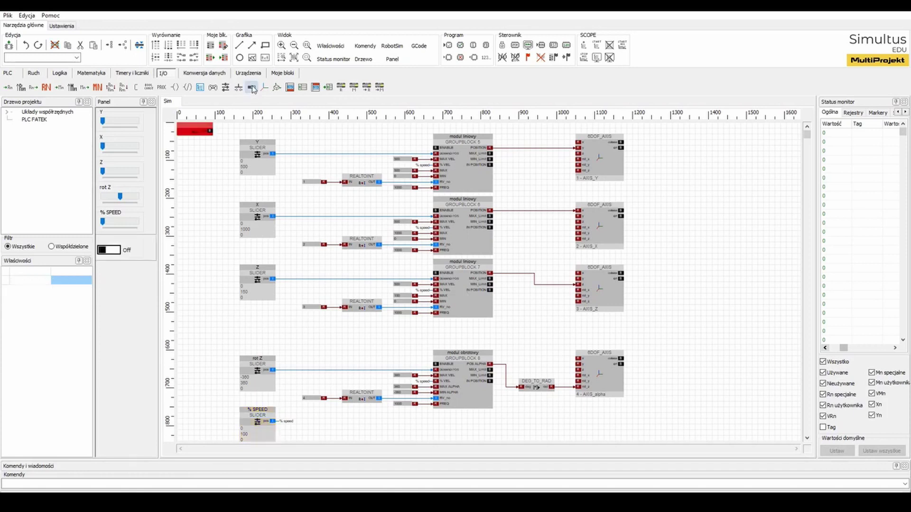
pyautogui.scroll(-7, 304, 354)
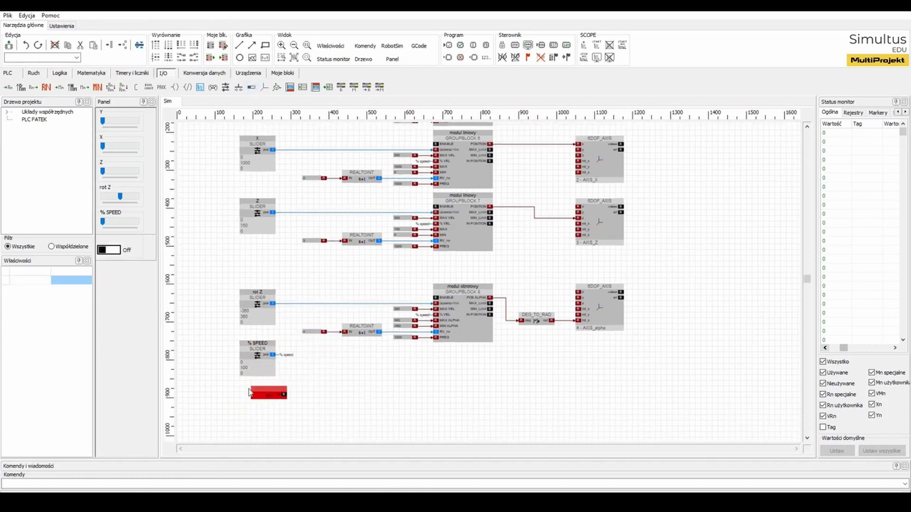
pyautogui.click(240, 392)
pyautogui.click(250, 394)
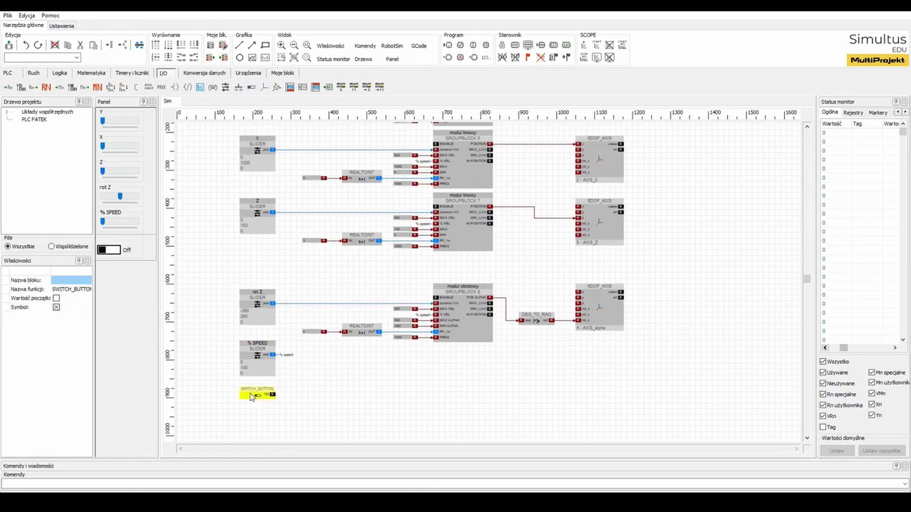
pyautogui.click(72, 281)
pyautogui.write('ENABLE')
pyautogui.press('Return')
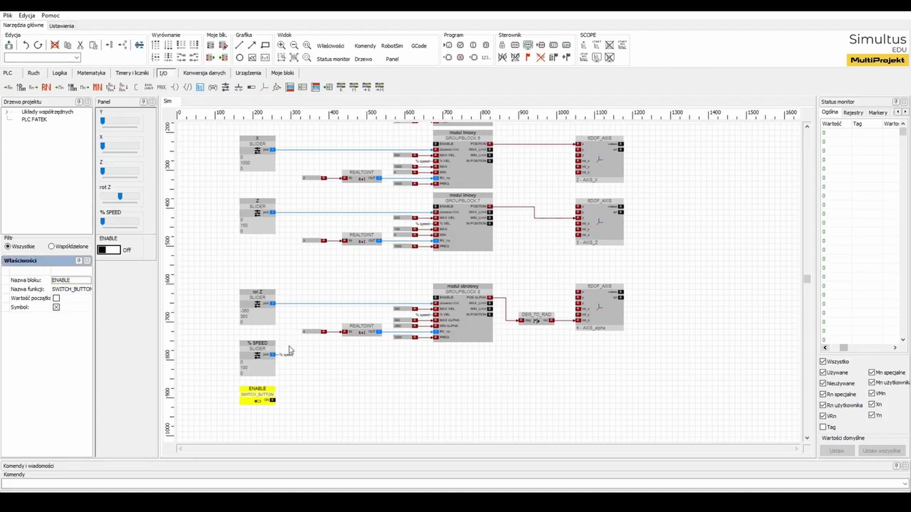
# Connect the ENABLE switch's output to the ENABLE inputs of the modul obrotowy block and all three modul liniowy blocks.
pyautogui.moveTo(273, 400); pyautogui.dragTo(436, 298)
pyautogui.moveTo(273, 401); pyautogui.dragTo(434, 207)
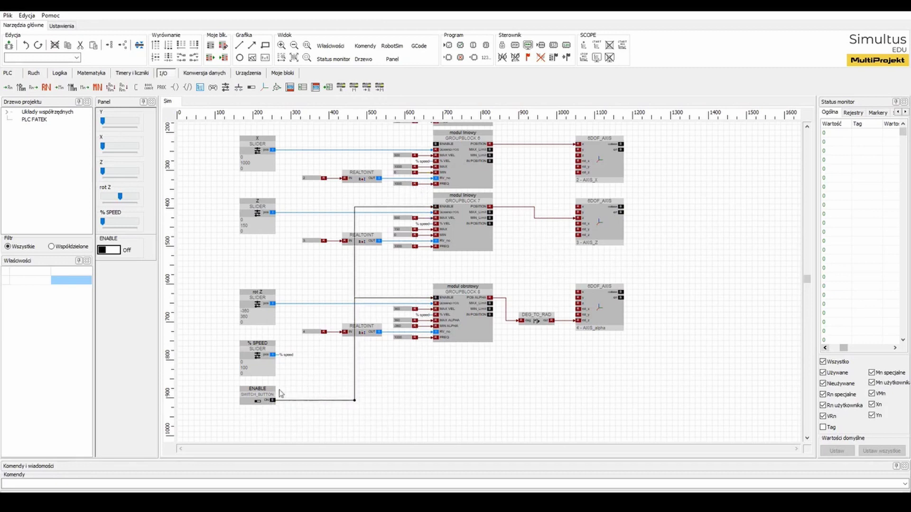
pyautogui.moveTo(273, 400); pyautogui.dragTo(435, 145)
pyautogui.scroll(3, 332, 294)
pyautogui.moveTo(276, 437); pyautogui.dragTo(436, 148)
pyautogui.scroll(3, 425, 290)
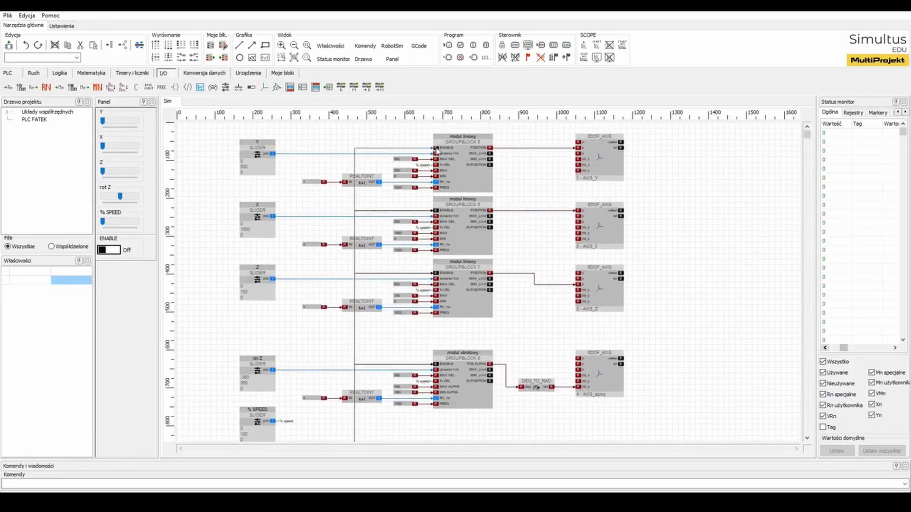
# Label the ENABLE switch's connection "ENABLE" and hide its wire lines.
pyautogui.scroll(-5, 332, 380)
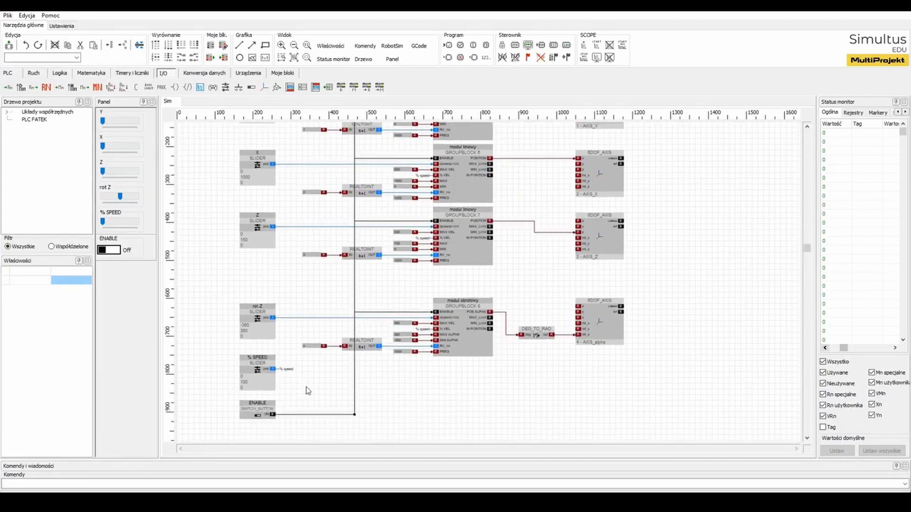
pyautogui.click(278, 414)
pyautogui.doubleClick(278, 414)
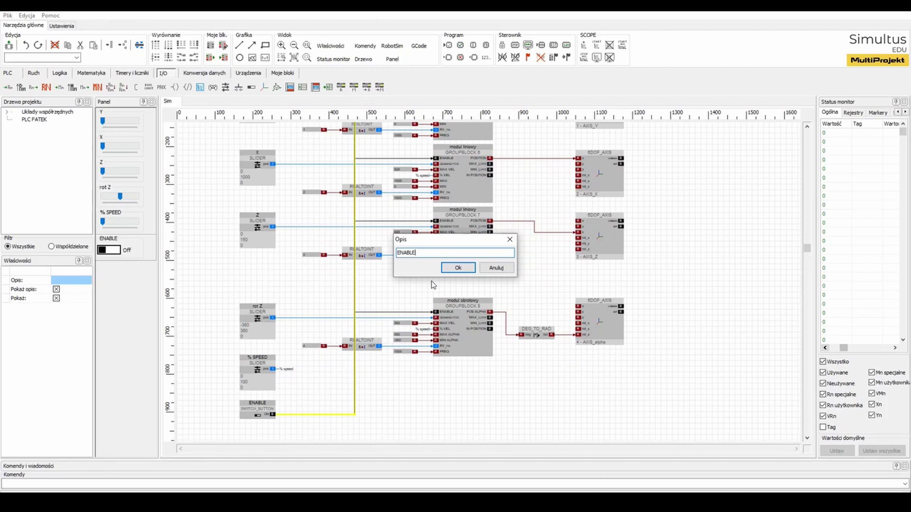
pyautogui.press('Return')
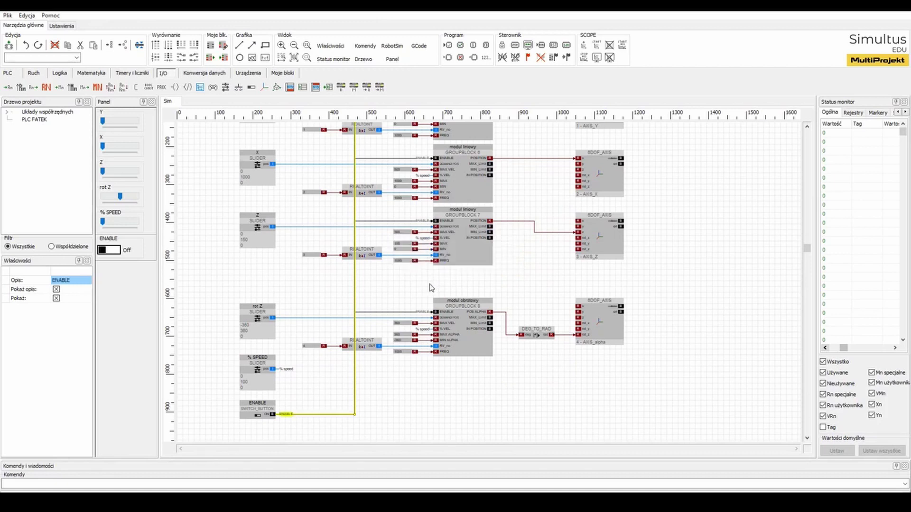
pyautogui.click(354, 413)
pyautogui.scroll(1, 355, 412)
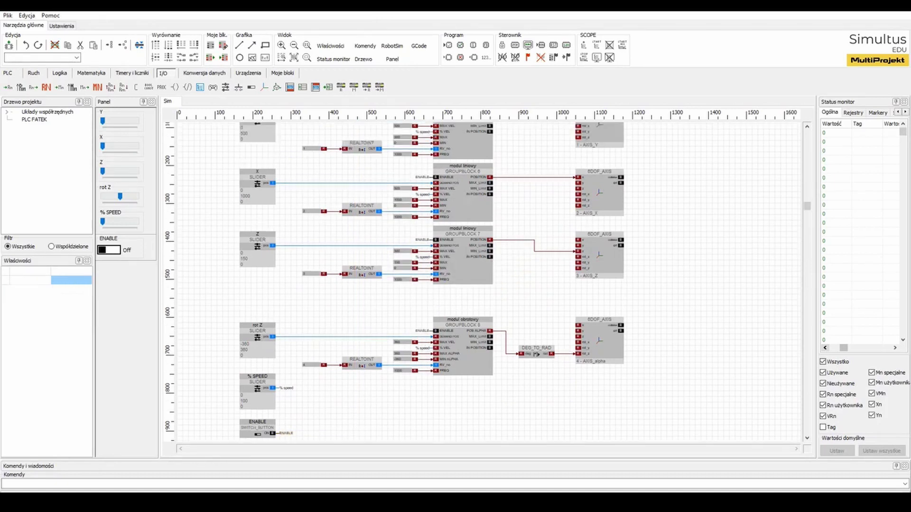
# Switch to the 3D gantry model window, activate its SIM mode, and return to the block diagram.
pyautogui.hotkey('alt', 'Tab')
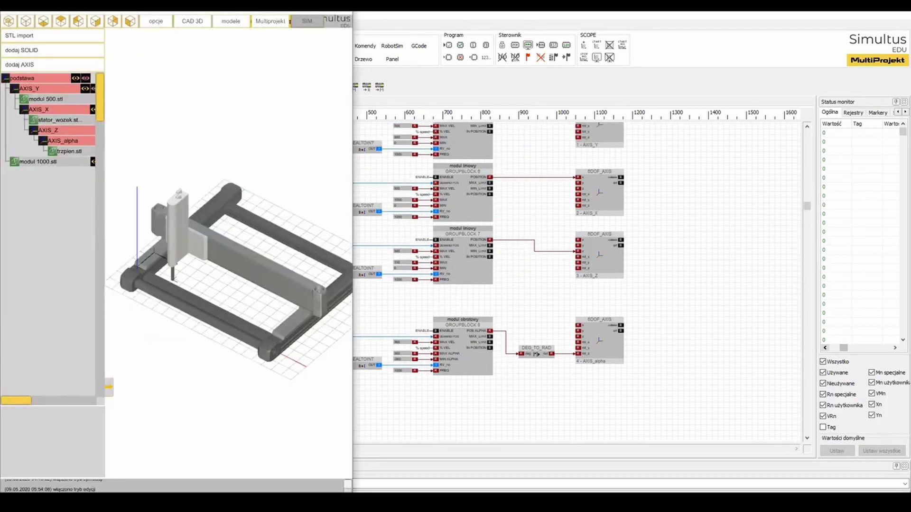
pyautogui.click(307, 21)
pyautogui.click(650, 225)
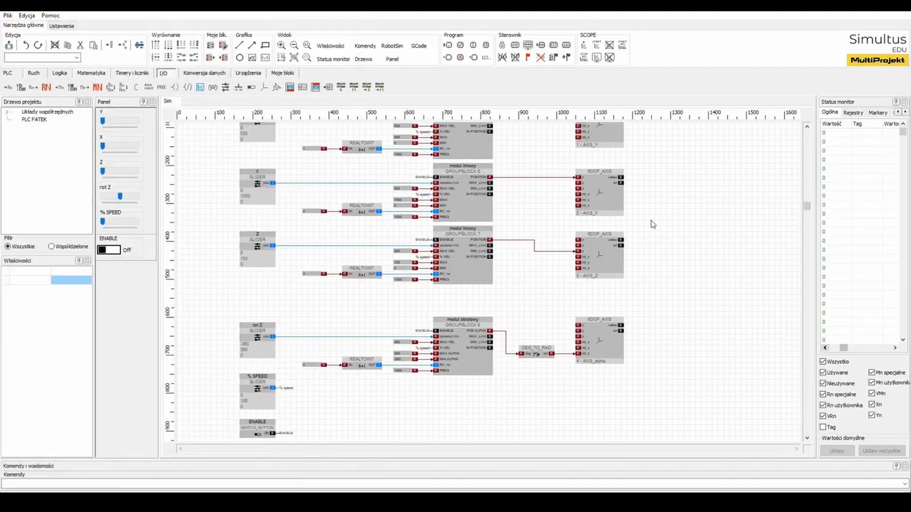
# Start the simulation beside the 3D gantry view with % SPEED set to 50 and ENABLE switched on.
pyautogui.click(568, 45)
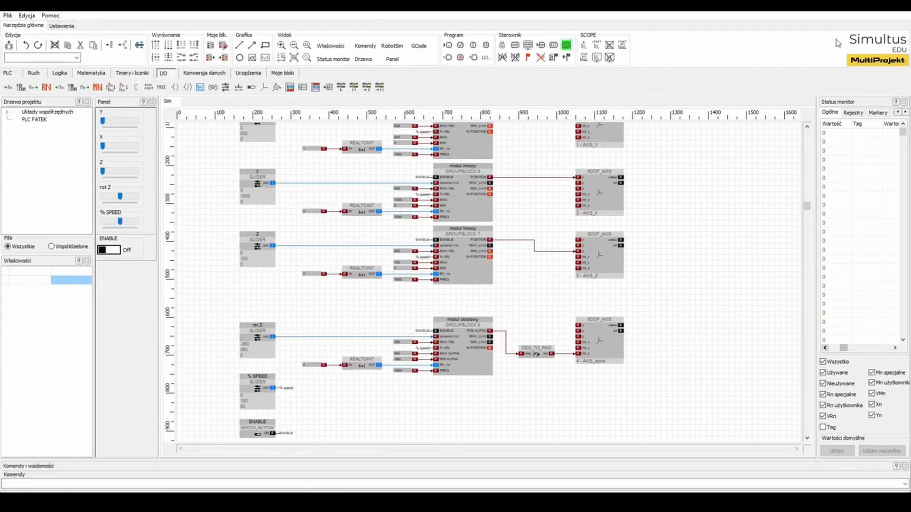
pyautogui.click(880, 12)
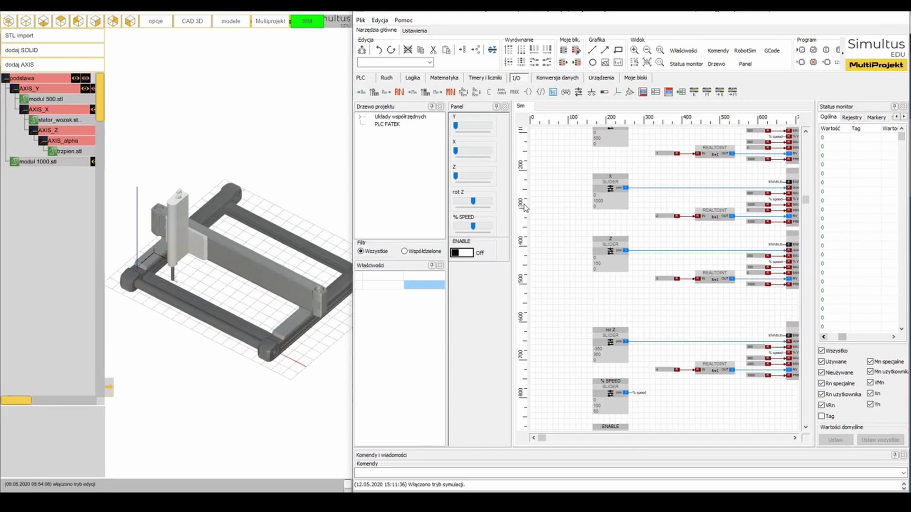
pyautogui.click(467, 255)
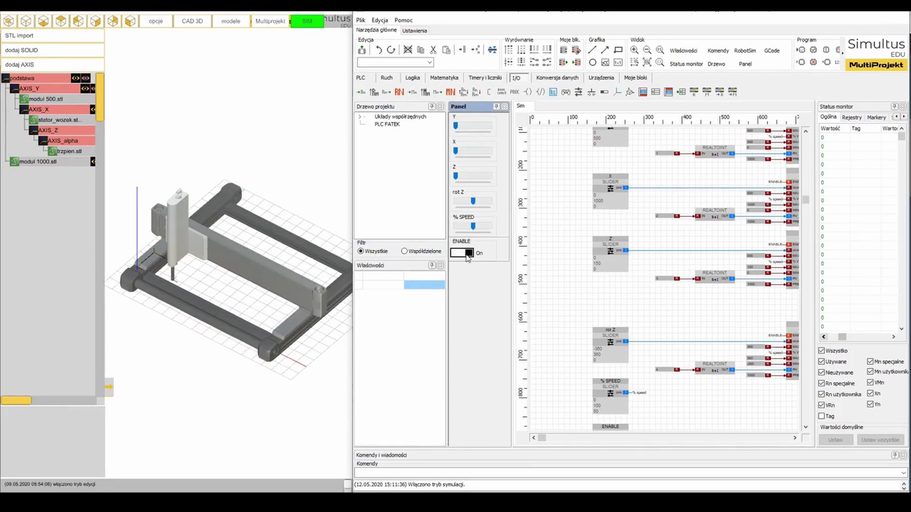
# Run the gantry's Y, X and Z axes to their maximum positions of 500, 1000 and 150.
pyautogui.moveTo(457, 126); pyautogui.dragTo(490, 126)
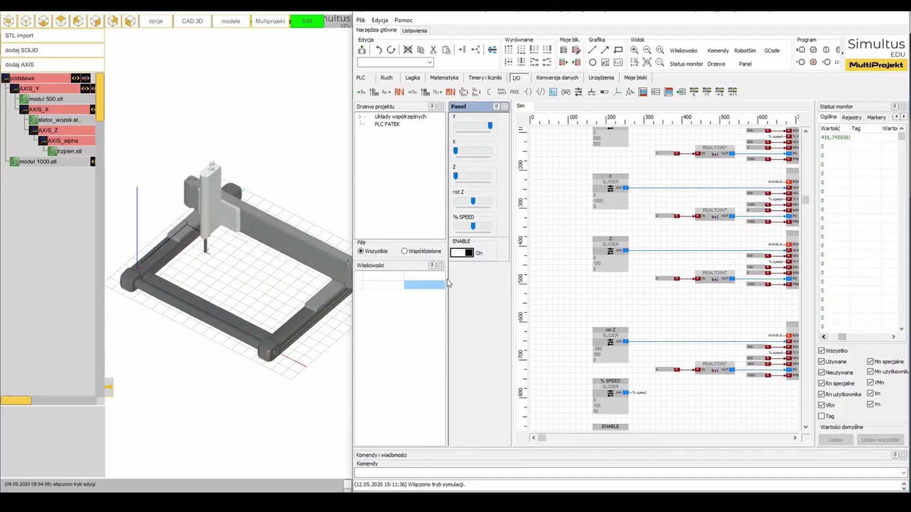
pyautogui.moveTo(170, 252); pyautogui.dragTo(303, 260, button='middle')
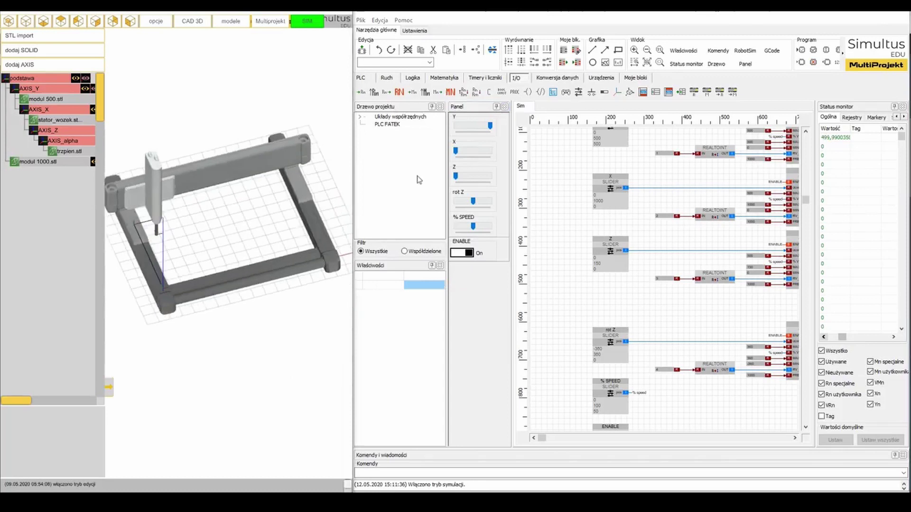
pyautogui.moveTo(456, 153); pyautogui.dragTo(490, 151)
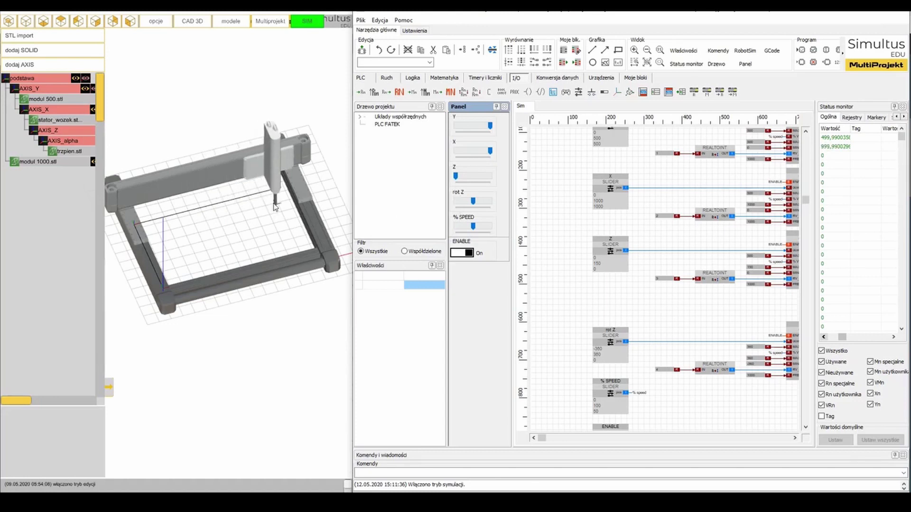
pyautogui.scroll(5, 273, 211)
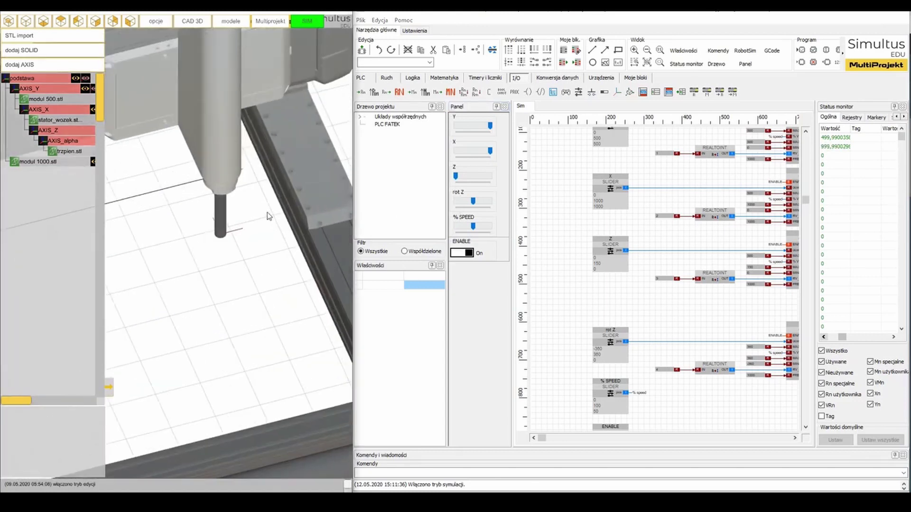
pyautogui.moveTo(456, 178); pyautogui.dragTo(490, 181)
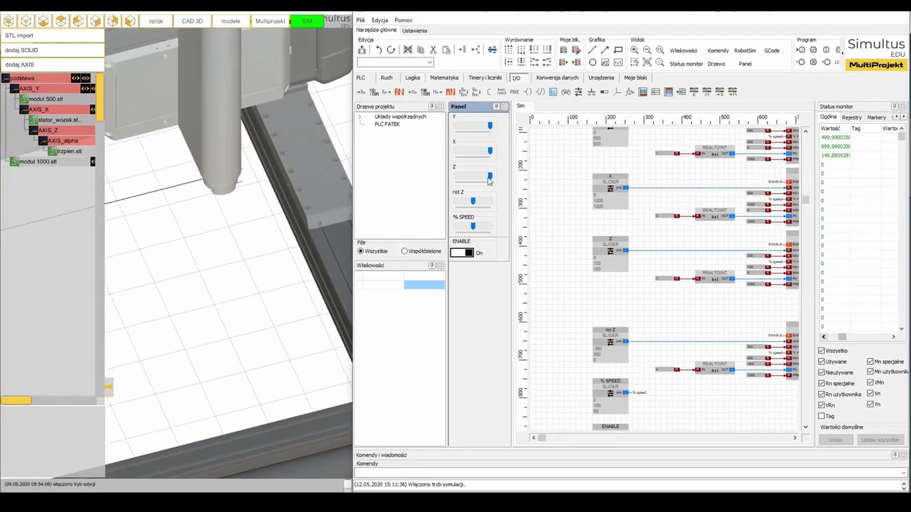
# Lower % SPEED to about 10 and rotate the rot Z axis towards its minimum position.
pyautogui.moveTo(249, 292); pyautogui.dragTo(204, 201, button='middle')
pyautogui.moveTo(473, 227); pyautogui.dragTo(463, 229)
pyautogui.moveTo(323, 243); pyautogui.dragTo(286, 296, button='middle')
pyautogui.moveTo(473, 201); pyautogui.dragTo(455, 201)
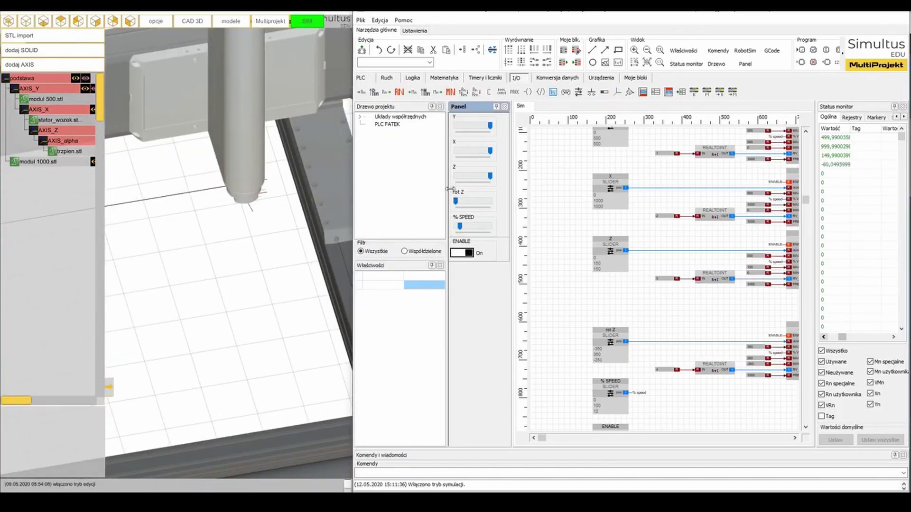
# Move the Z axis to about 88 and rot Z to about -94, and return the X and Y axes to 0.
pyautogui.moveTo(490, 176); pyautogui.dragTo(475, 176)
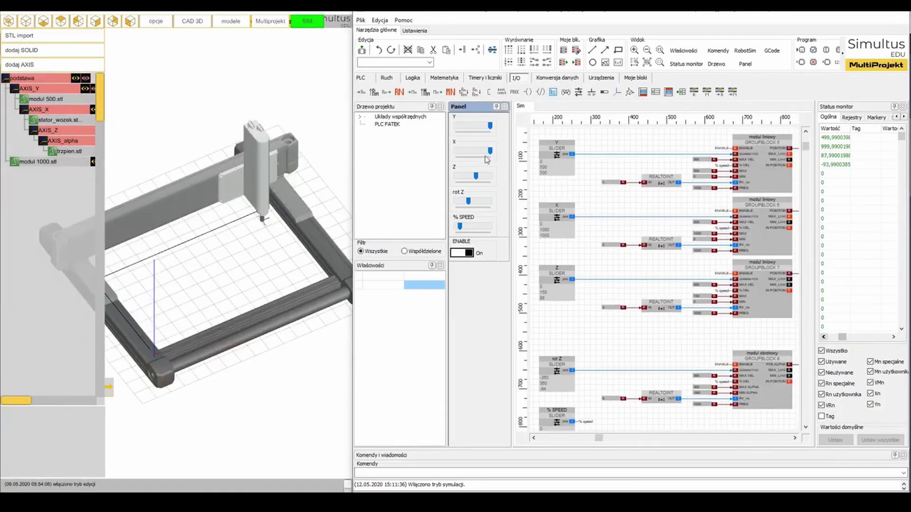
pyautogui.moveTo(489, 150); pyautogui.dragTo(453, 150)
pyautogui.moveTo(488, 126); pyautogui.dragTo(453, 126)
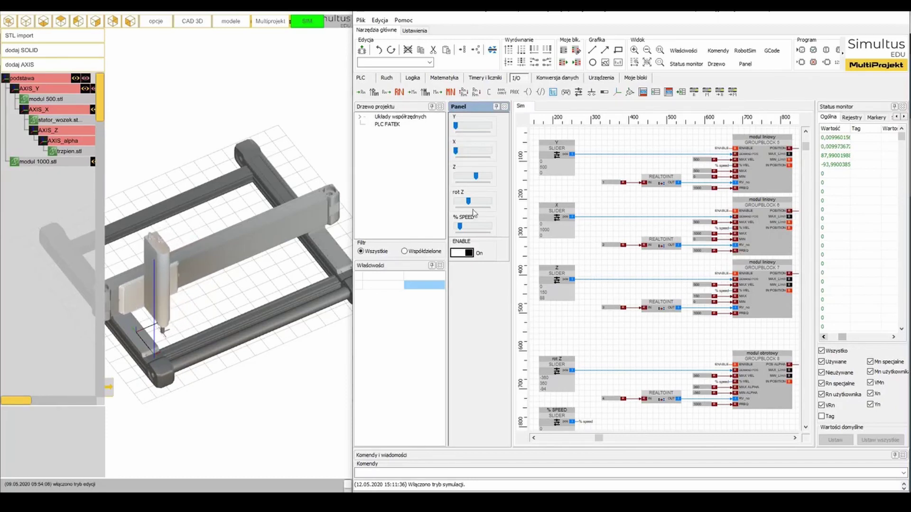
# Move the X axis to about 384 and raise % SPEED to 100 while it is travelling.
pyautogui.moveTo(457, 155); pyautogui.dragTo(469, 155)
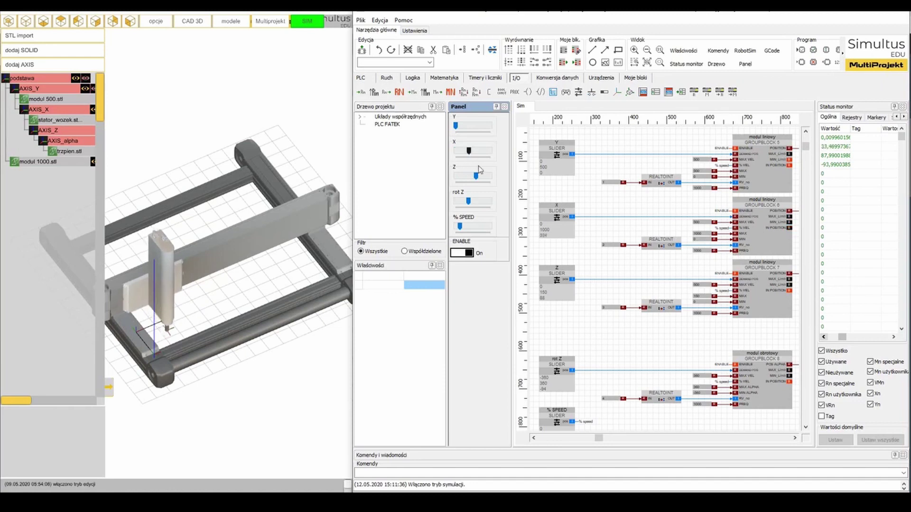
pyautogui.moveTo(460, 227); pyautogui.dragTo(501, 229)
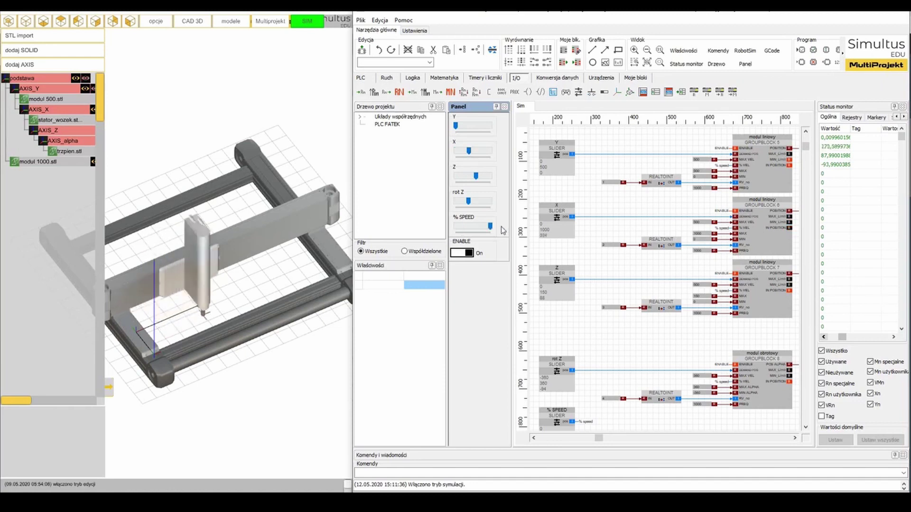
pyautogui.moveTo(294, 371); pyautogui.dragTo(240, 269, button='middle')
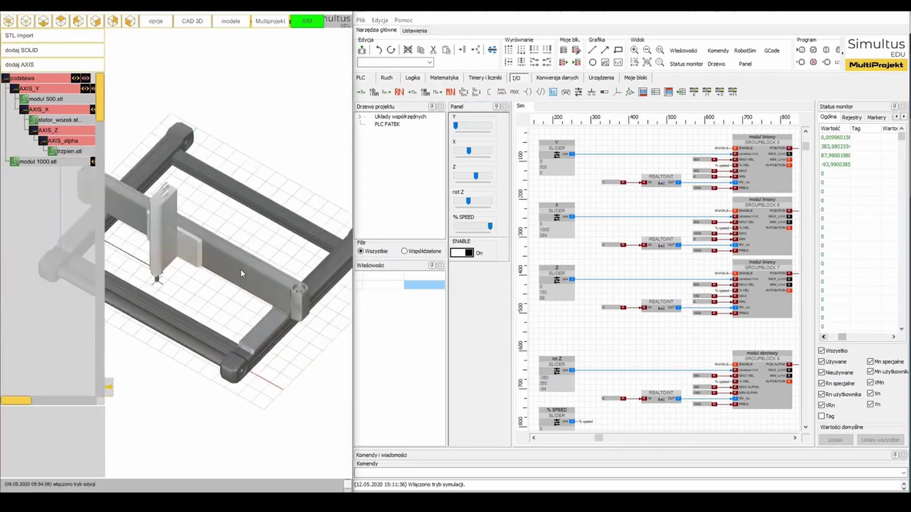
# Switch ENABLE off and set the Y and X position sliders to their maximums to test the disabled axes.
pyautogui.click(457, 127)
pyautogui.moveTo(457, 126); pyautogui.dragTo(498, 128)
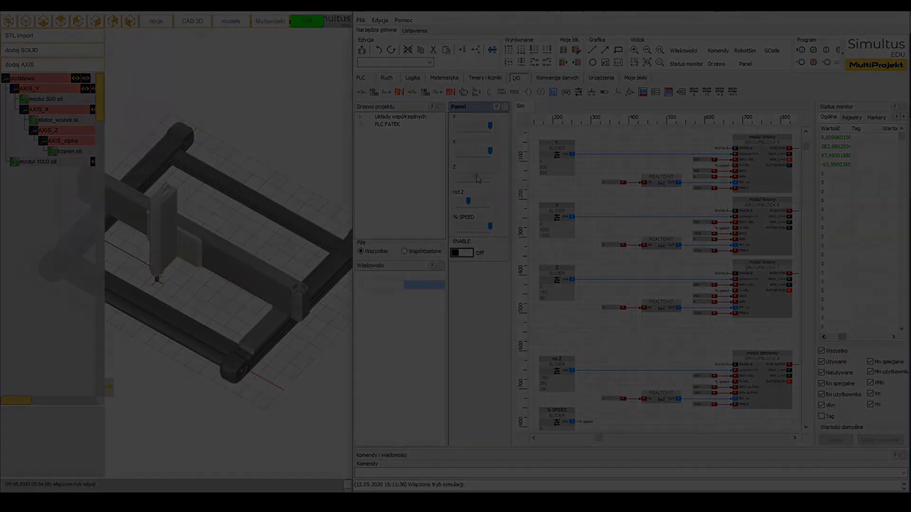